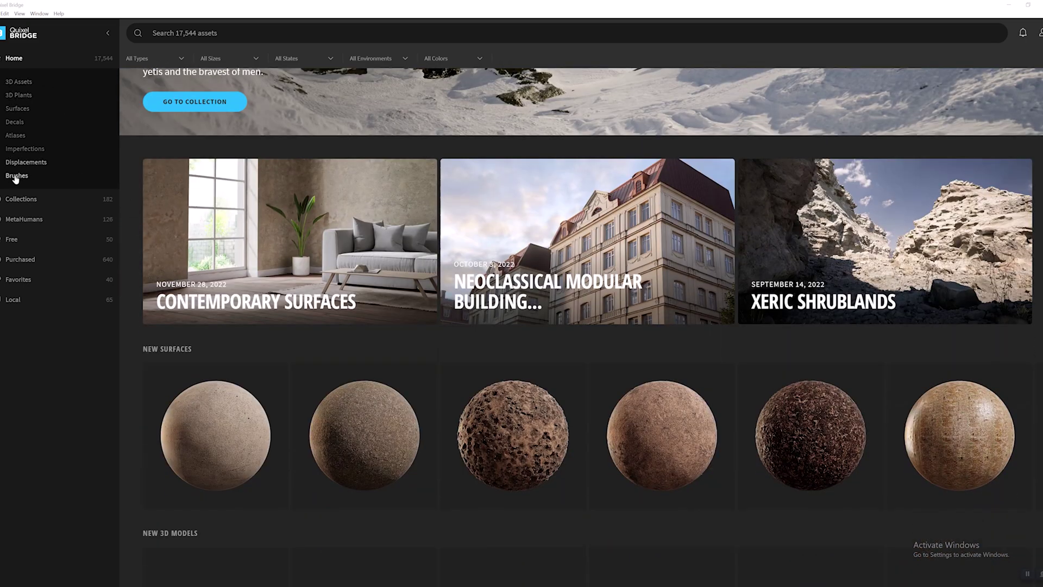
- Open the 3D Assets category in Quixel Bridge and browse its models
click(18, 81)
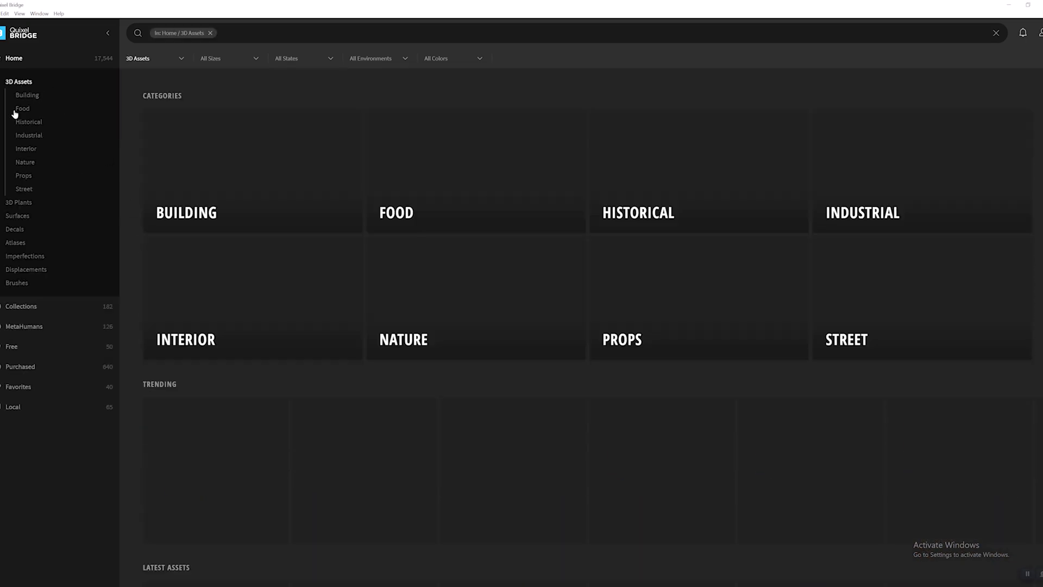
scroll(545, 233, down, 4)
scroll(549, 237, down, 4)
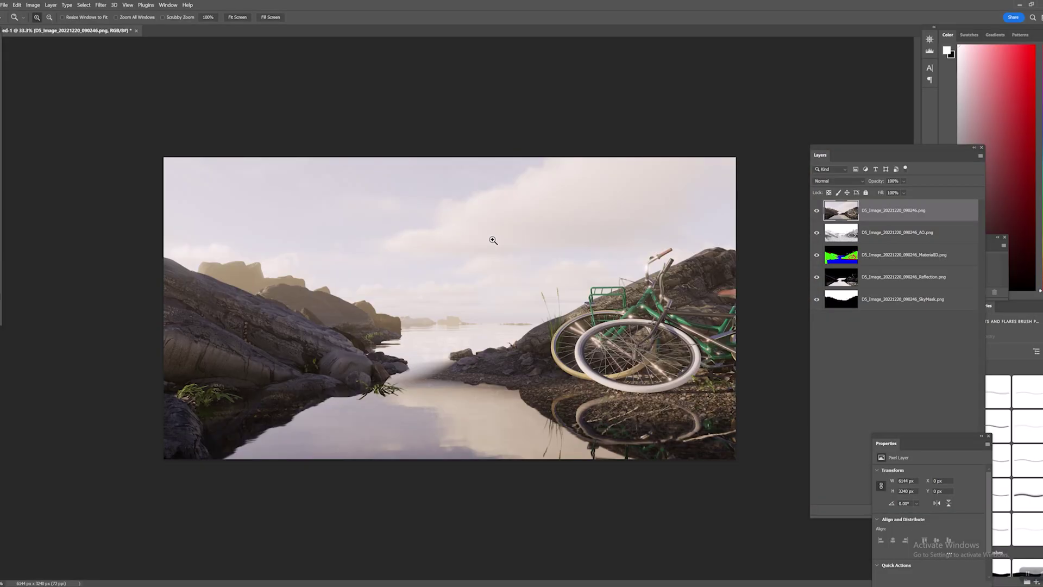
click(432, 324)
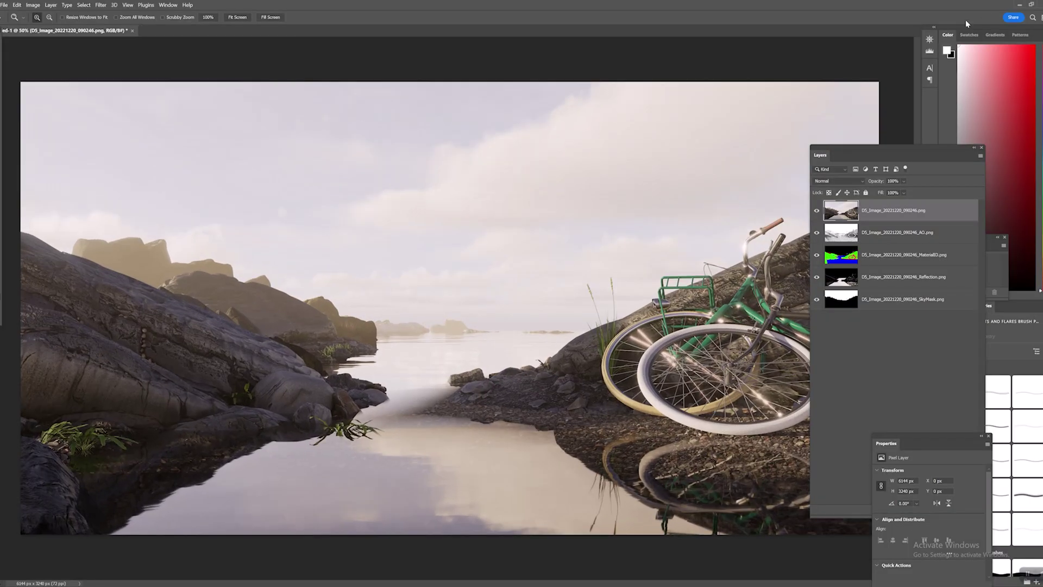
drag(875, 156, 869, 114)
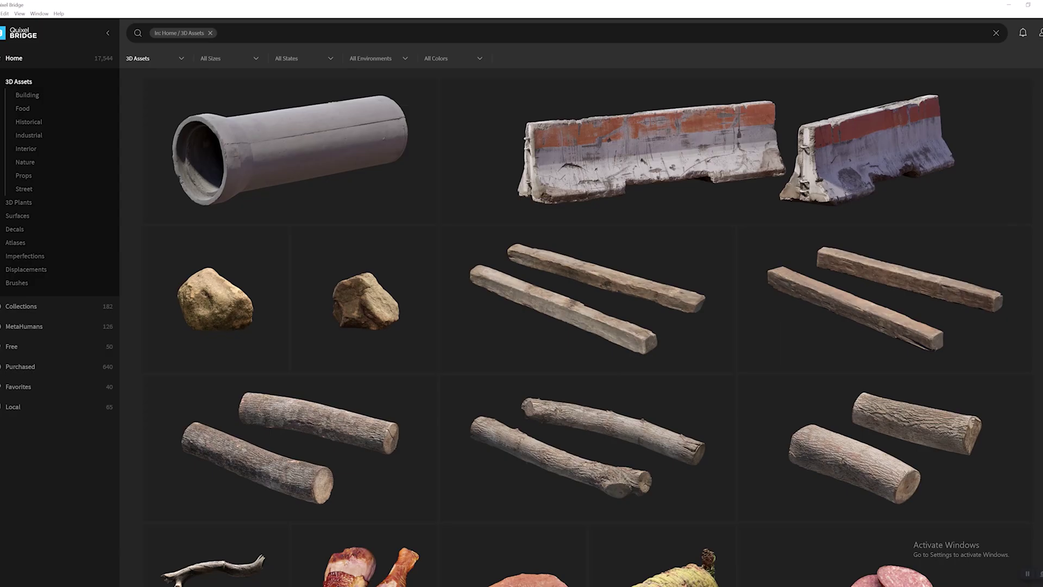
scroll(517, 275, down, 4)
scroll(515, 278, up, 2)
scroll(516, 278, up, 10)
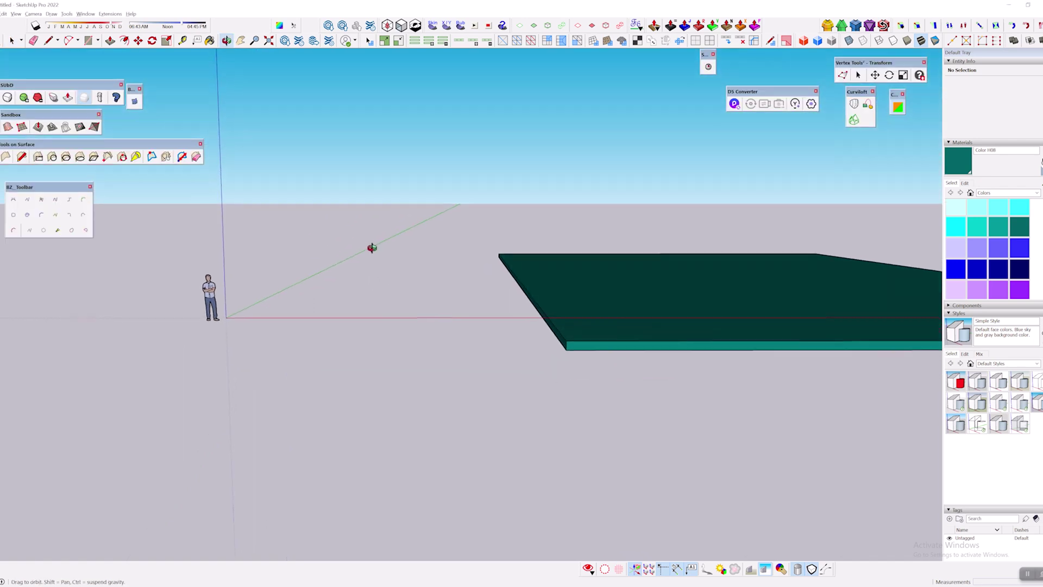
- In SketchUp, draw a rectangular Sandbox grid from scratch around the origin, alongside the green slab
middle_drag(373, 247, 424, 288)
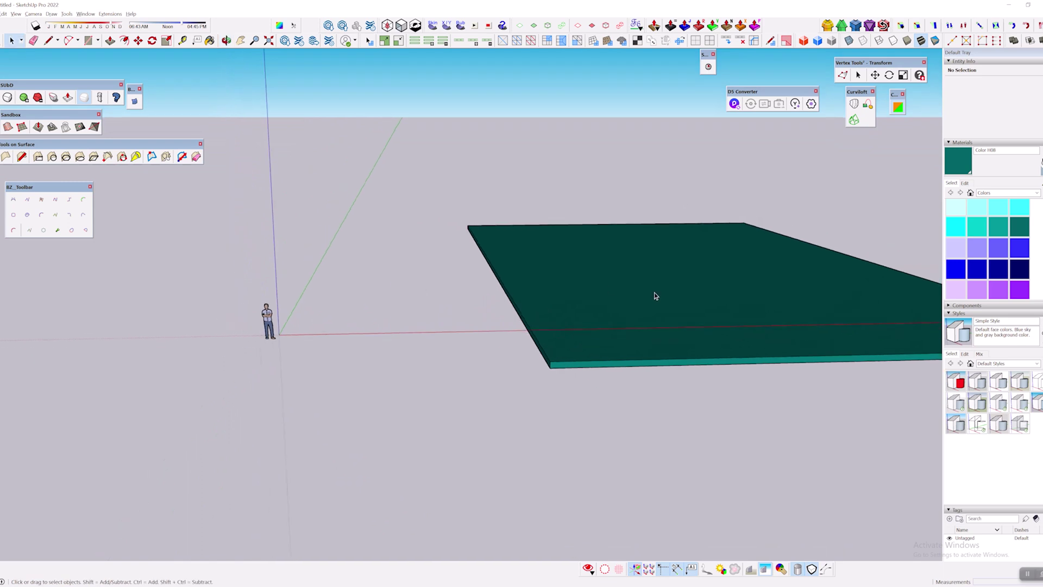
middle_drag(653, 296, 554, 272)
middle_drag(321, 277, 205, 109)
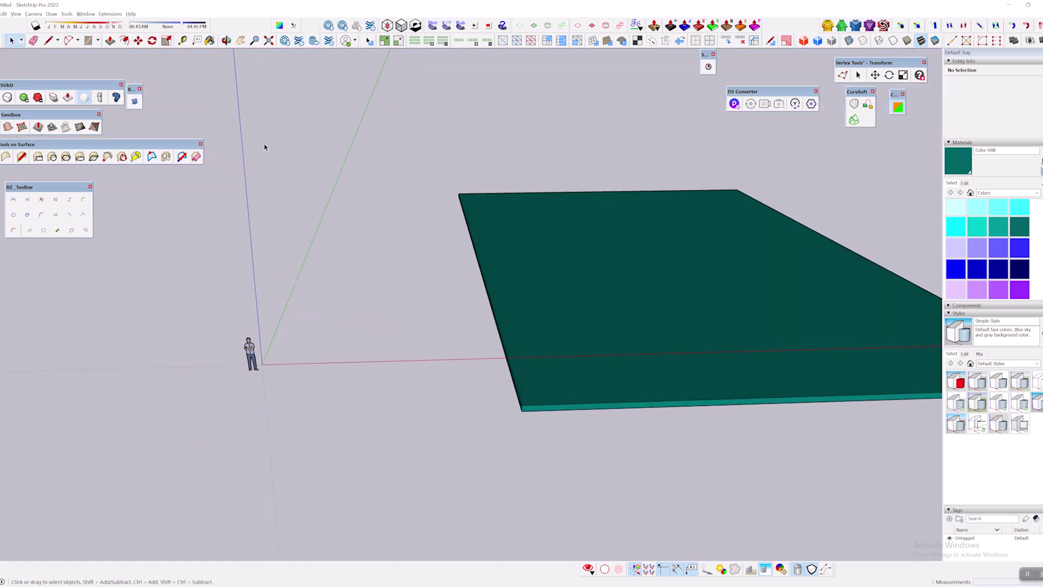
click(66, 14)
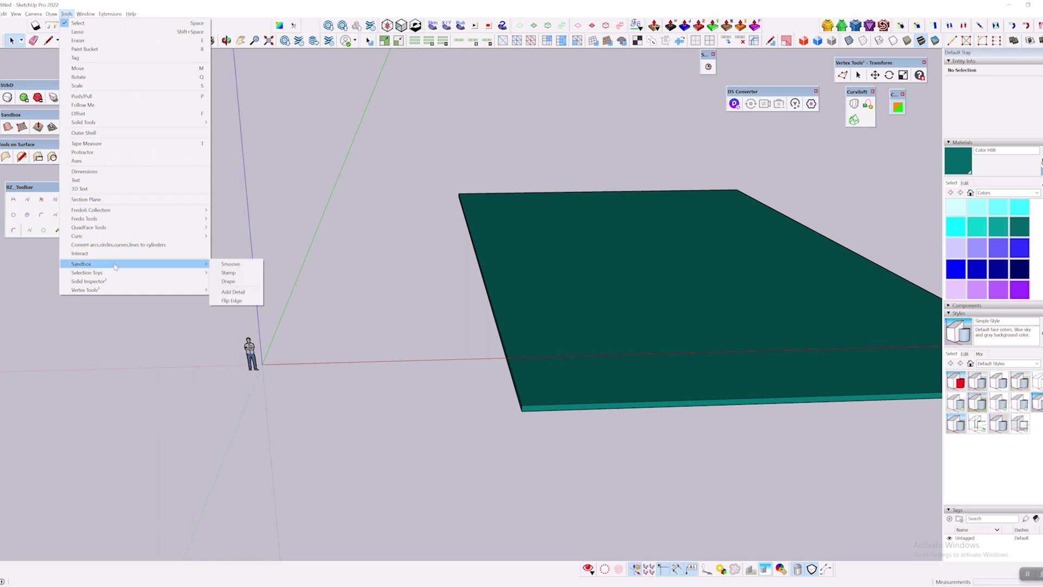
mouse_move(79, 14)
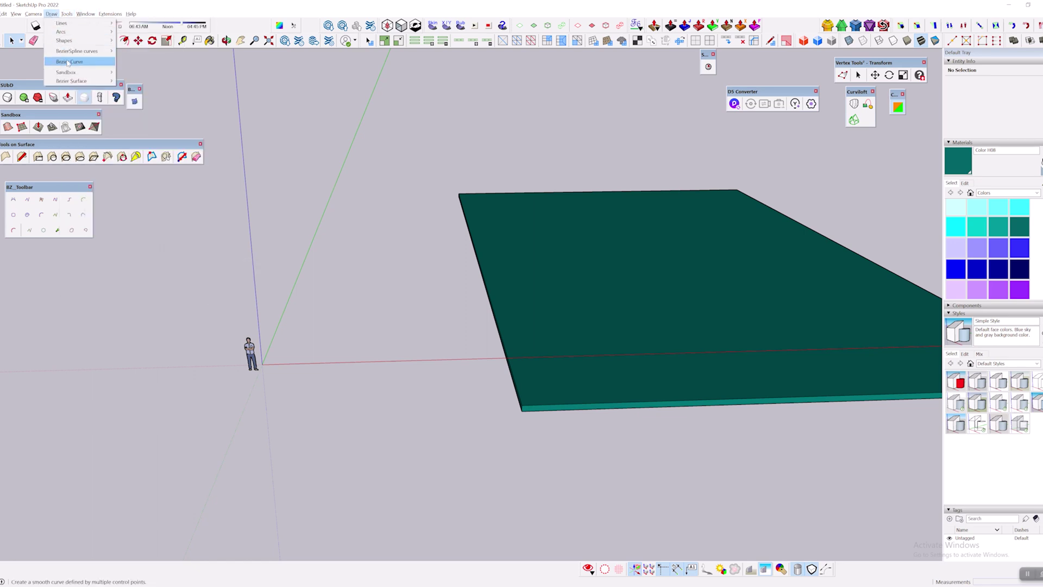
mouse_move(78, 73)
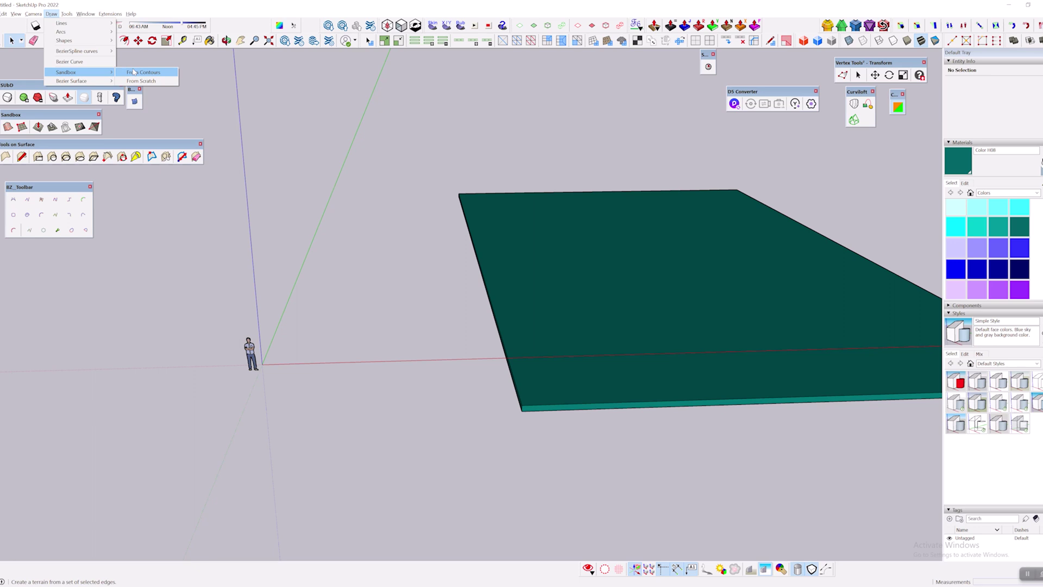
click(144, 82)
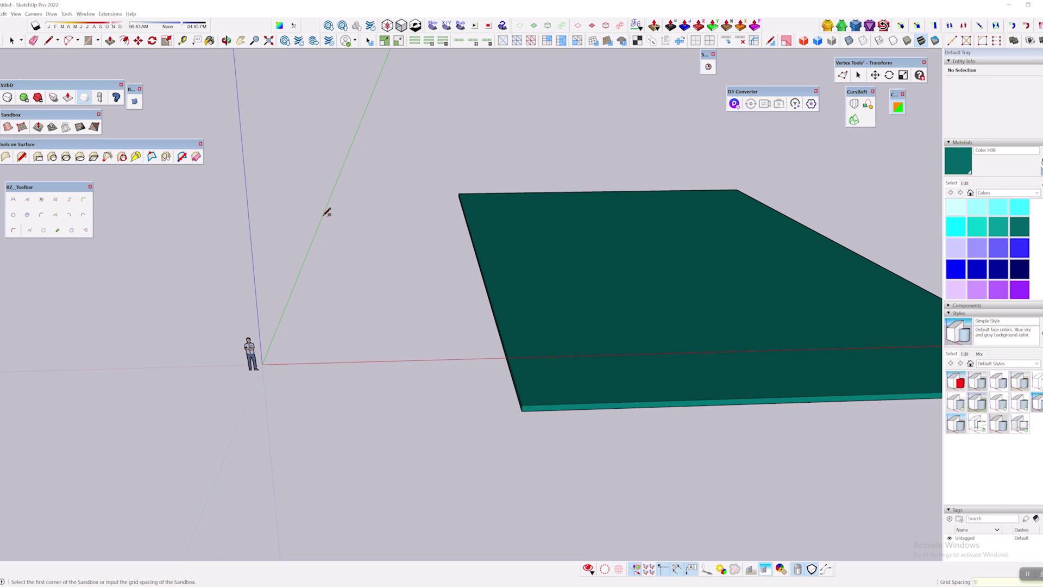
mouse_move(326, 212)
middle_down()
mouse_move(266, 295)
mouse_move(365, 202)
middle_up()
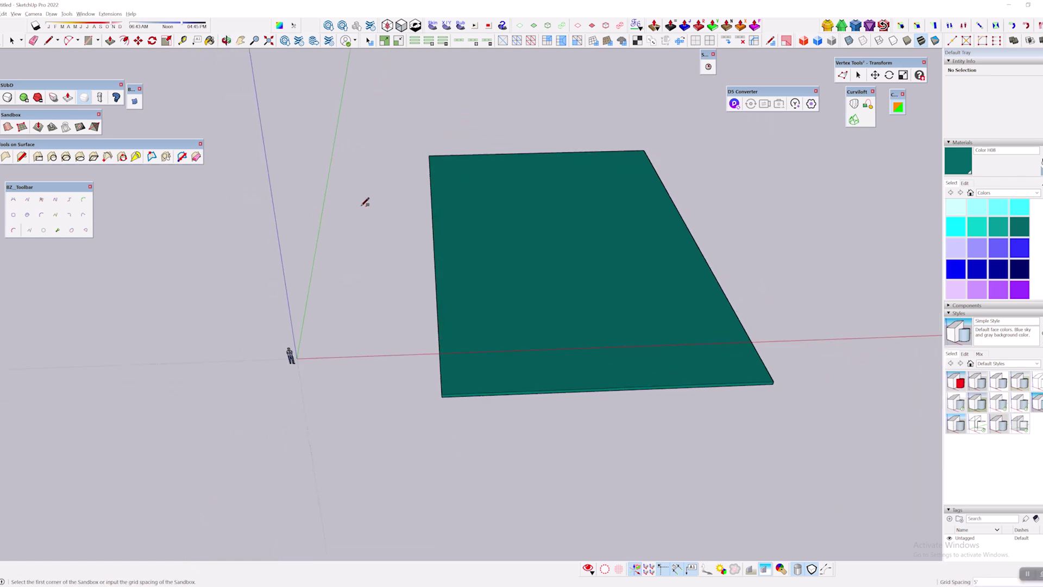
click(267, 161)
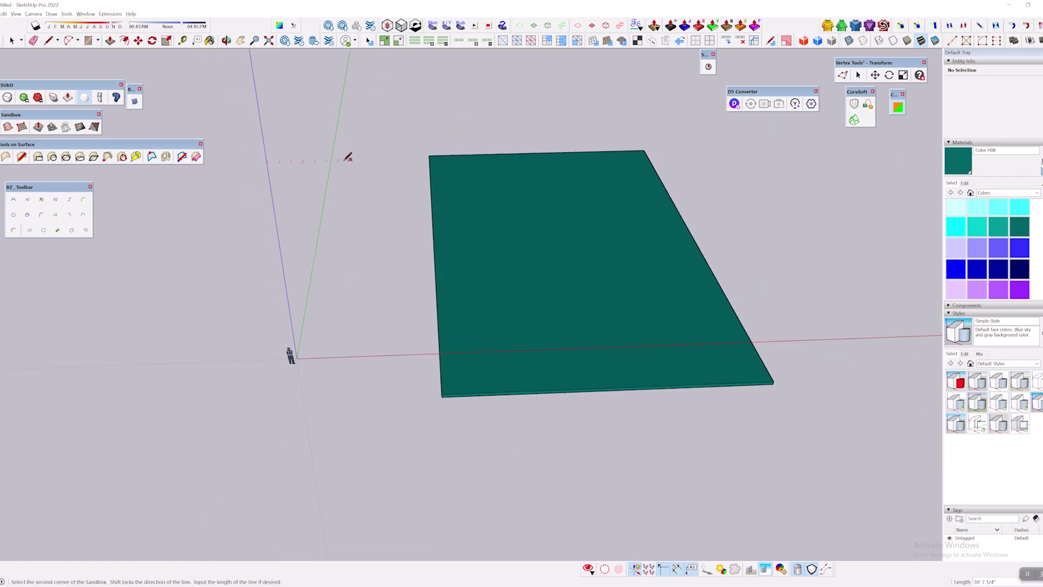
click(421, 157)
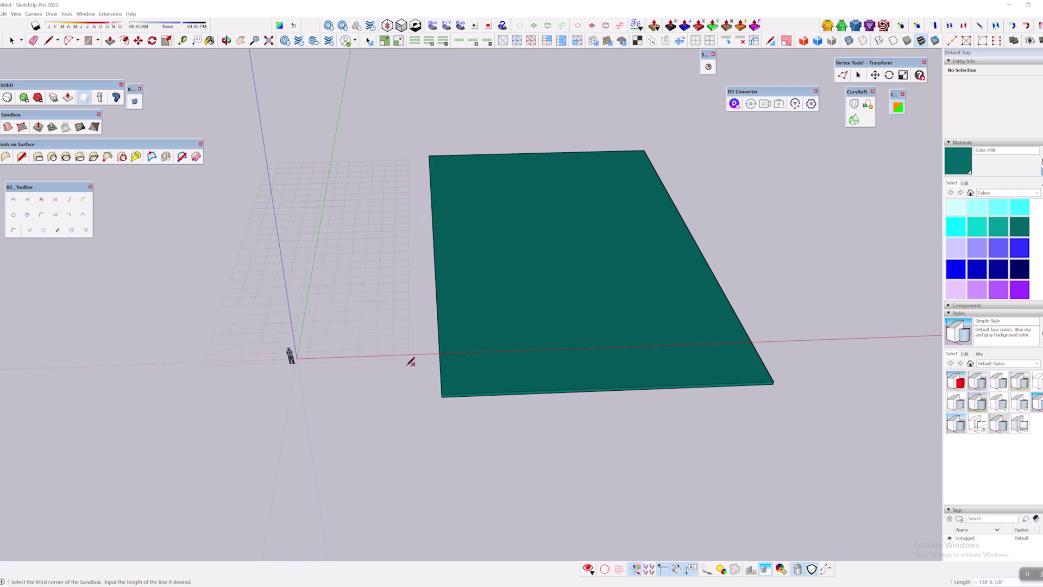
click(421, 386)
middle_drag(351, 398, 489, 251)
key(space)
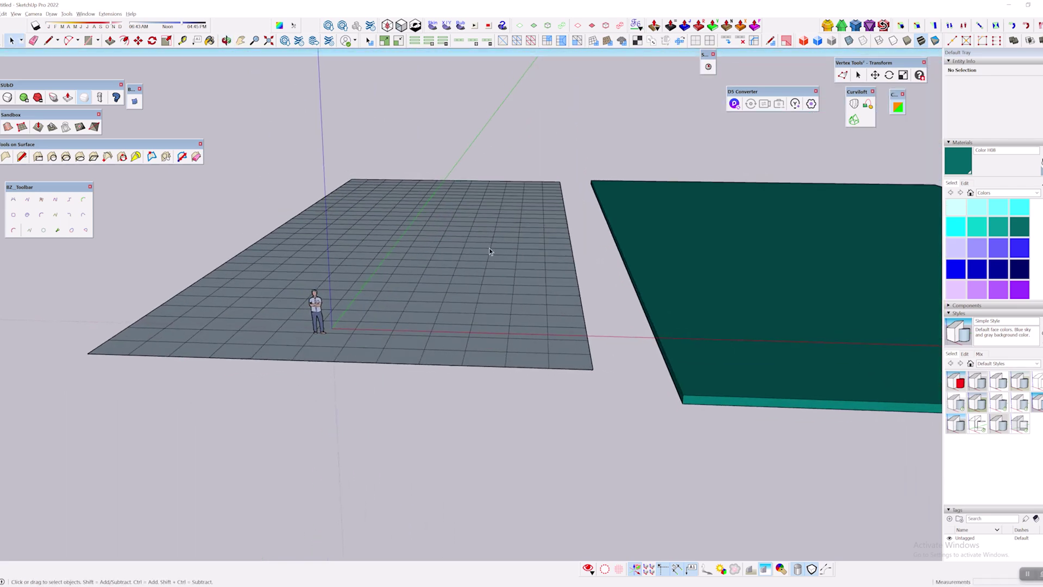
- Open the grid group and raise low mounds across its near, middle and right areas using Smoove with a 10' radius
double_click(464, 234)
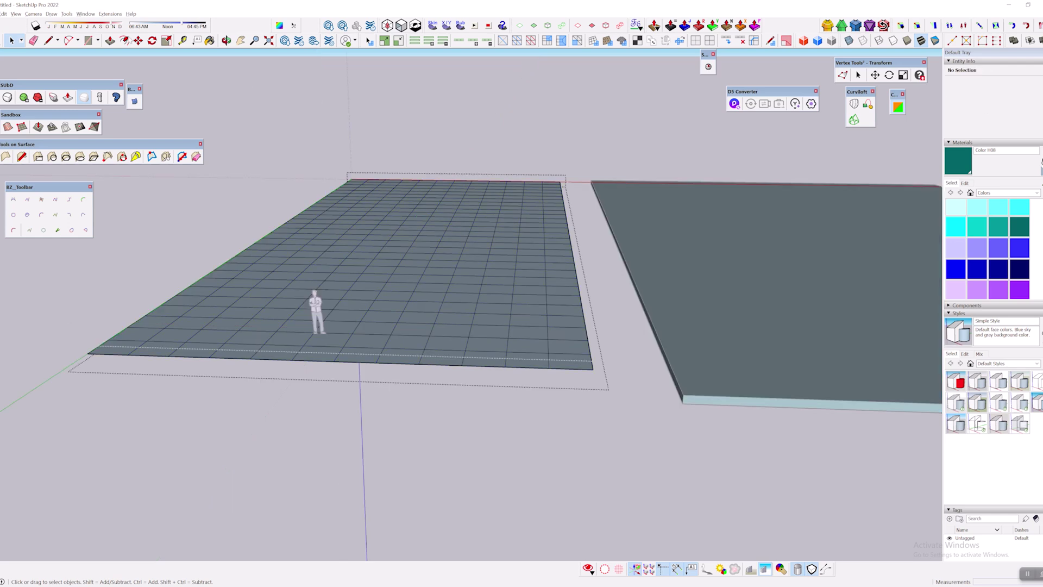
click(66, 14)
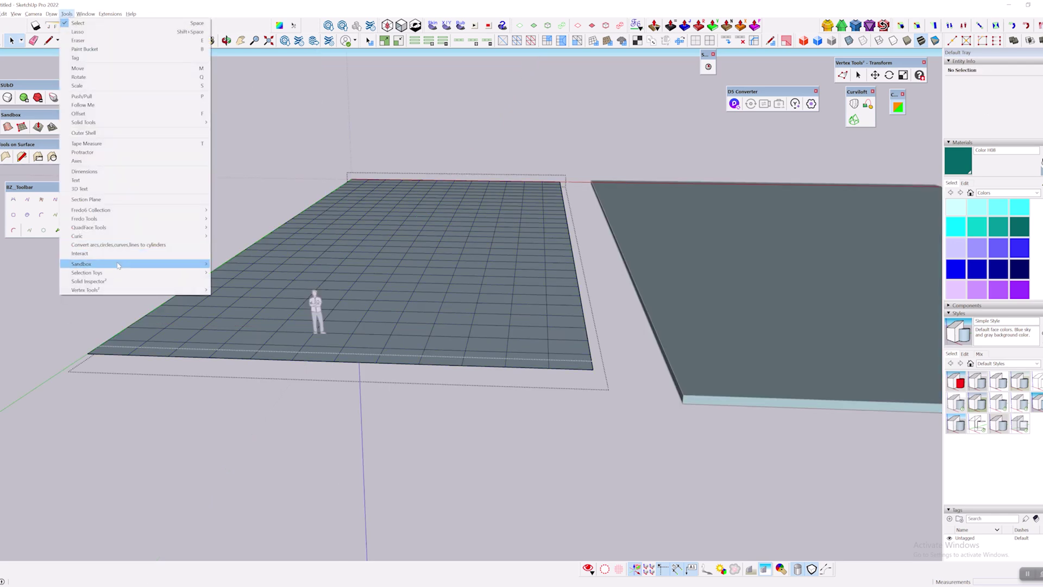
click(230, 264)
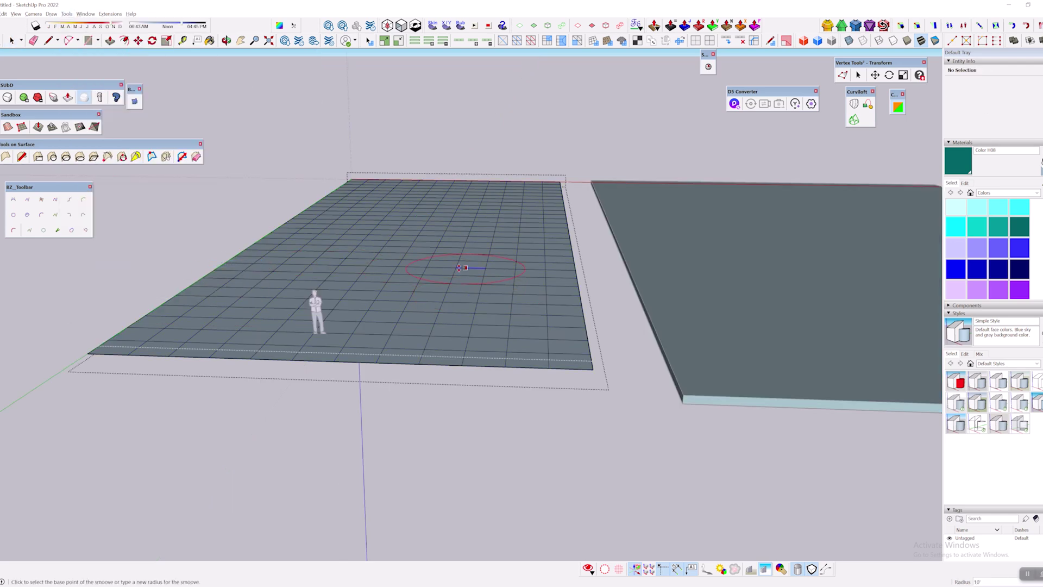
click(469, 272)
click(463, 266)
click(329, 296)
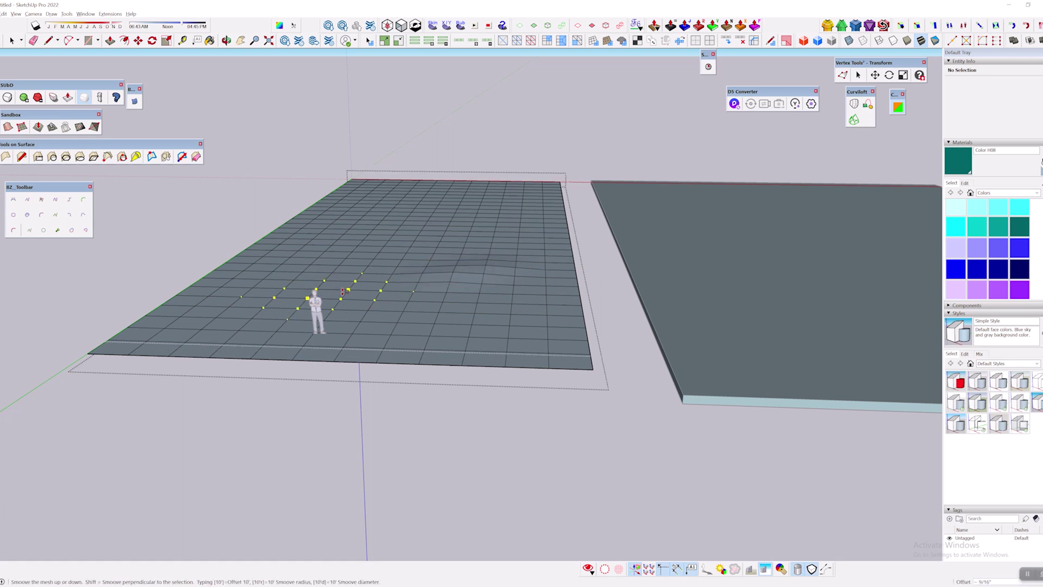
click(338, 286)
click(483, 326)
click(480, 280)
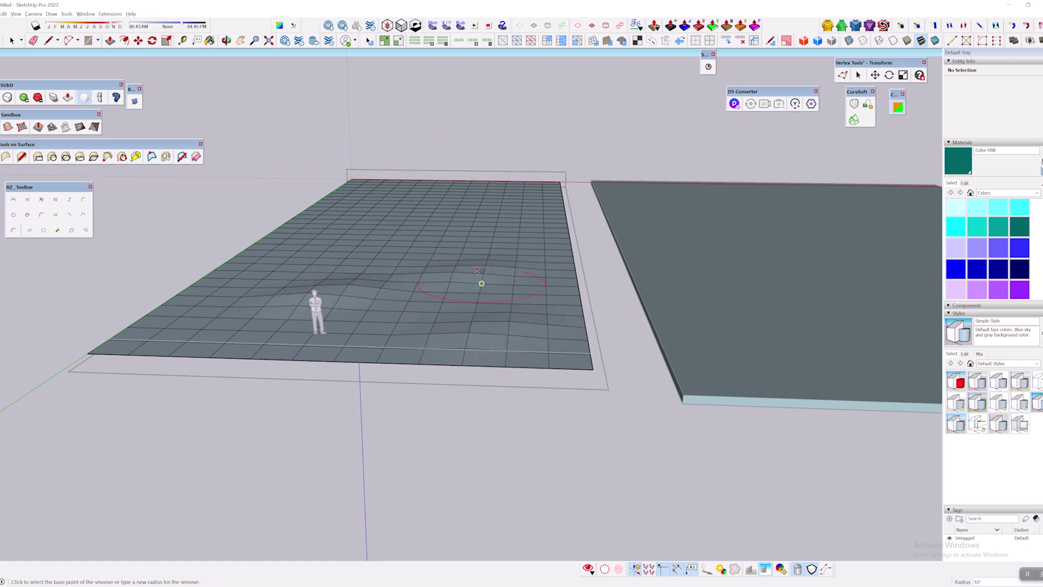
click(503, 233)
click(503, 227)
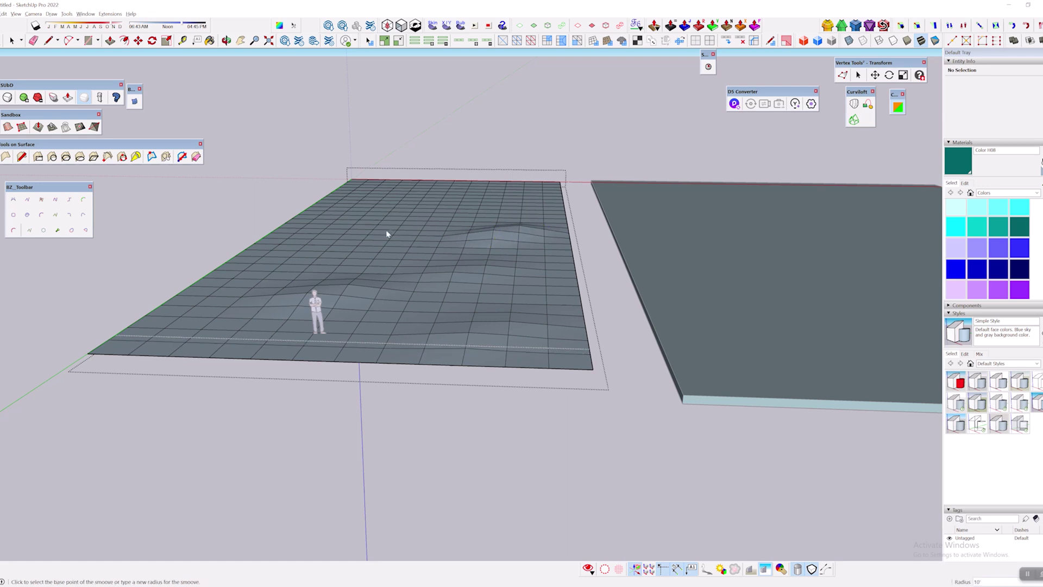
- Smoove more mounds along the grid's left side and toward its far end
click(338, 246)
click(348, 239)
click(389, 221)
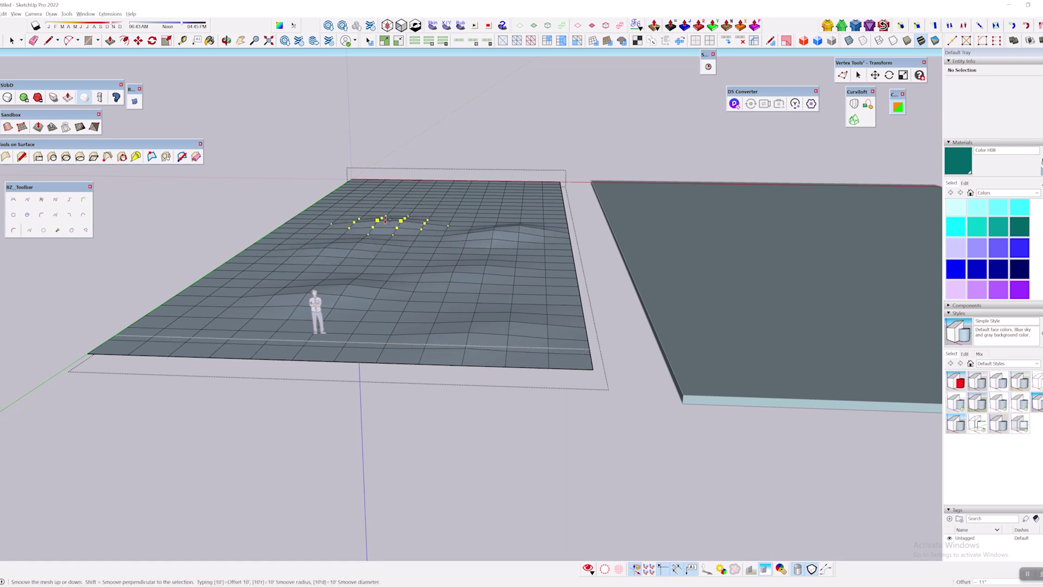
click(418, 215)
click(381, 223)
click(383, 218)
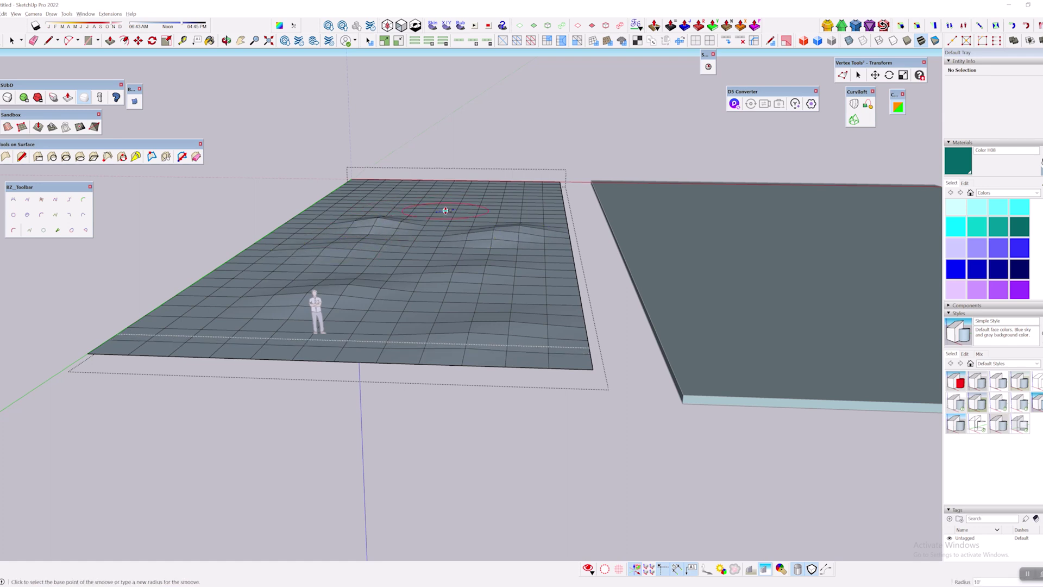
click(447, 208)
click(447, 204)
click(391, 212)
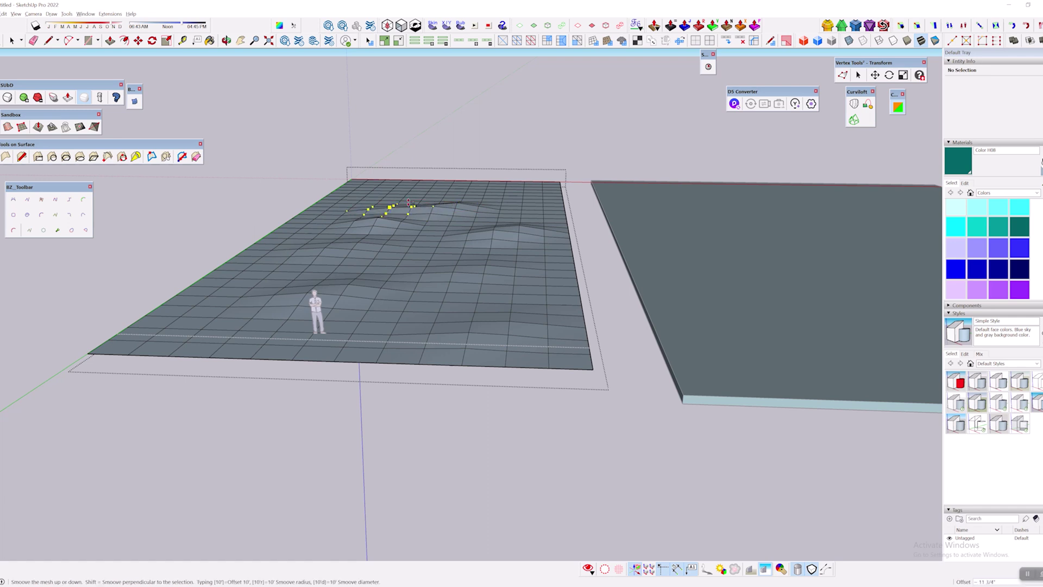
click(522, 203)
click(375, 206)
click(374, 198)
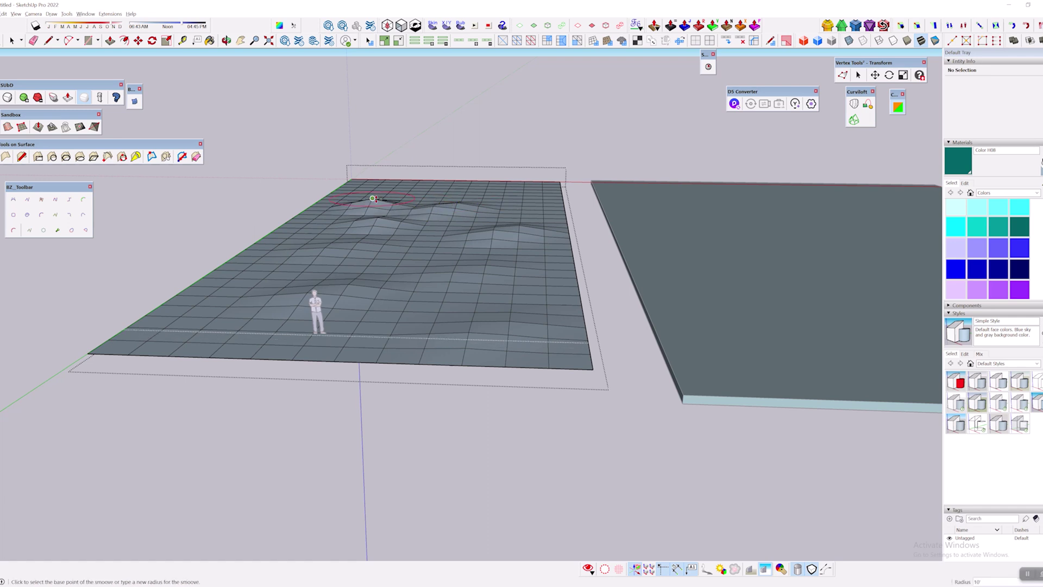
- Raise one more mound near the grid's far edge and finish the Smoove sculpting
click(476, 192)
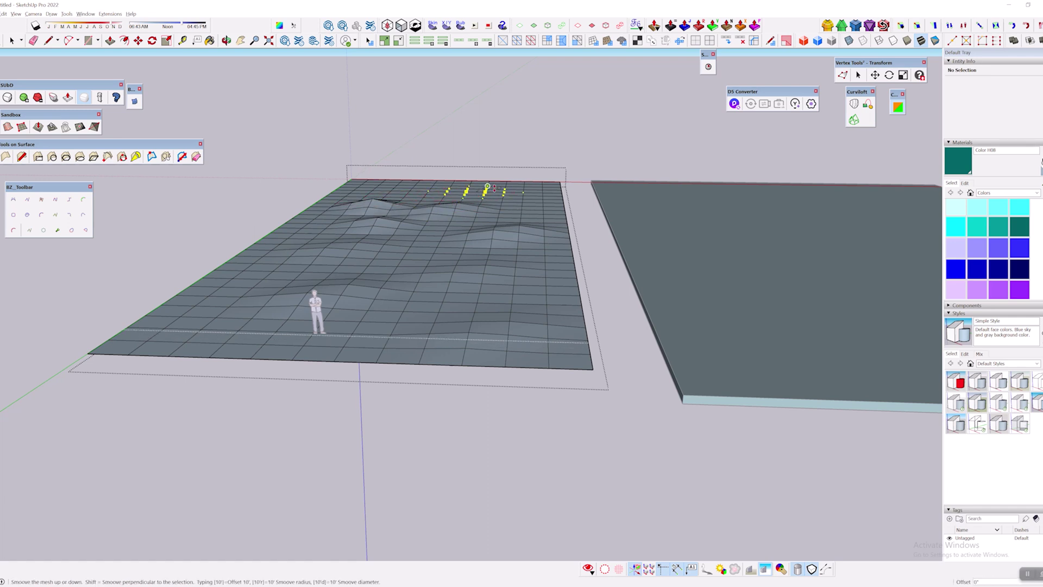
click(496, 189)
middle_drag(496, 189, 517, 174)
scroll(477, 245, up, 6)
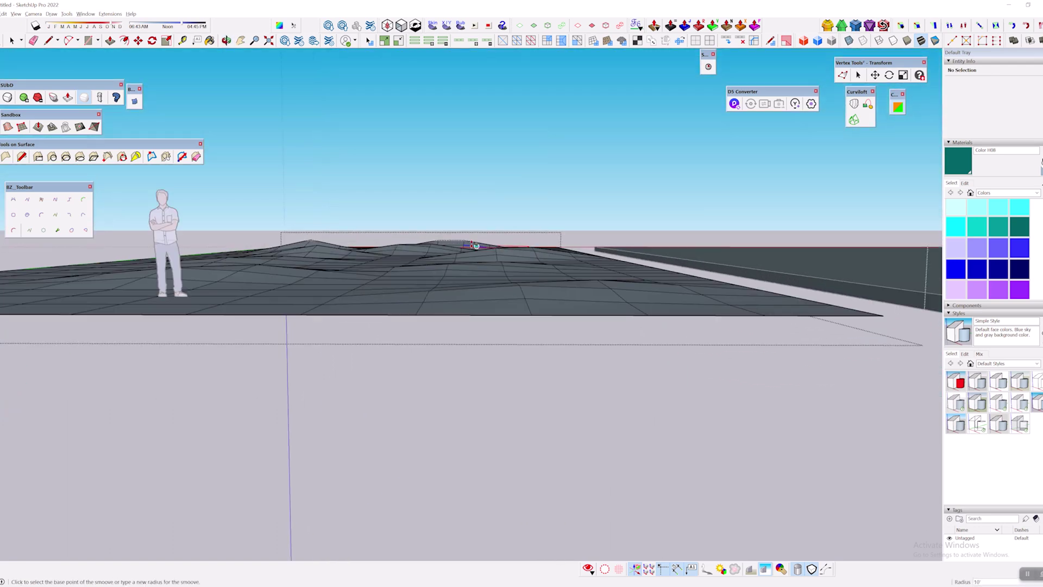
scroll(478, 247, down, 5)
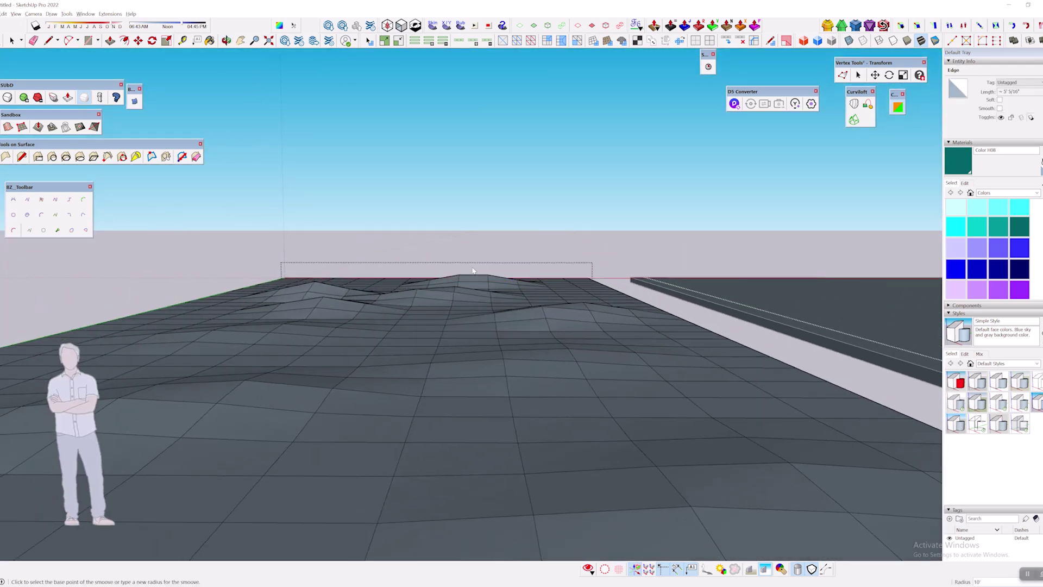
scroll(469, 242, up, 5)
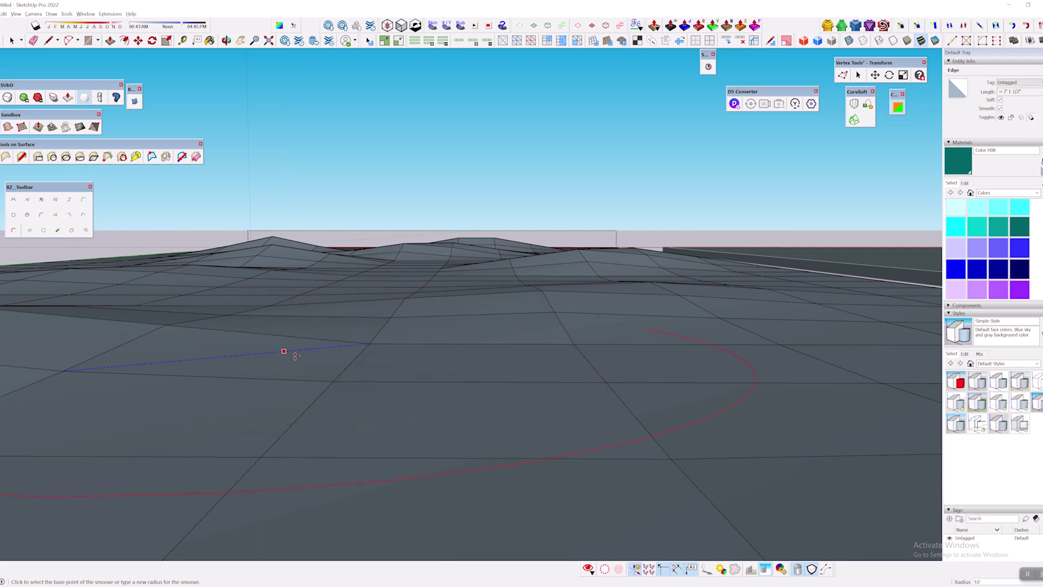
click(516, 354)
key(space)
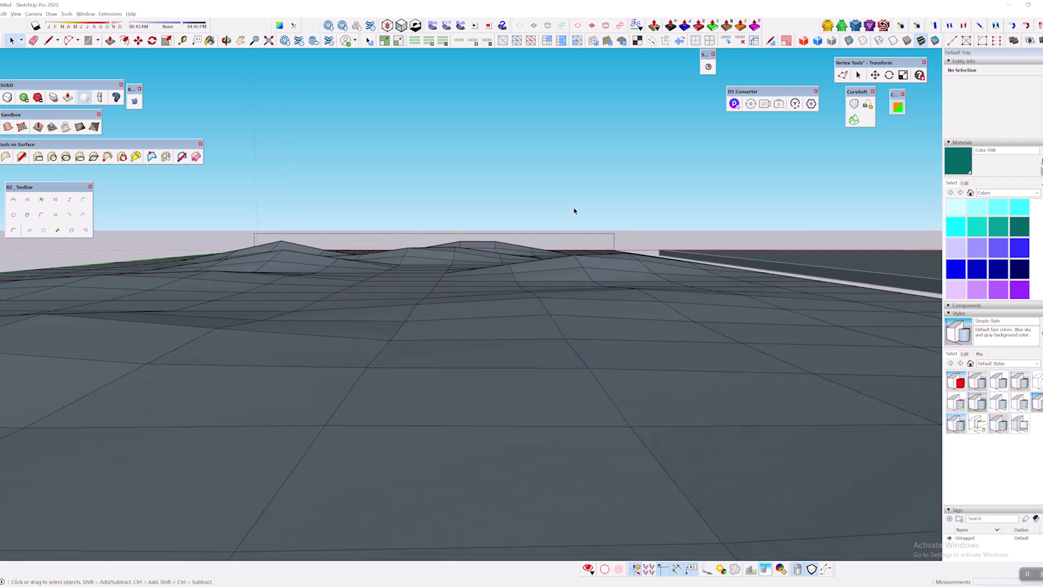
- Reverse all faces inside the terrain group so their front sides point up, and close the group
scroll(576, 212, down, 5)
middle_drag(588, 253, 533, 264)
click(533, 264)
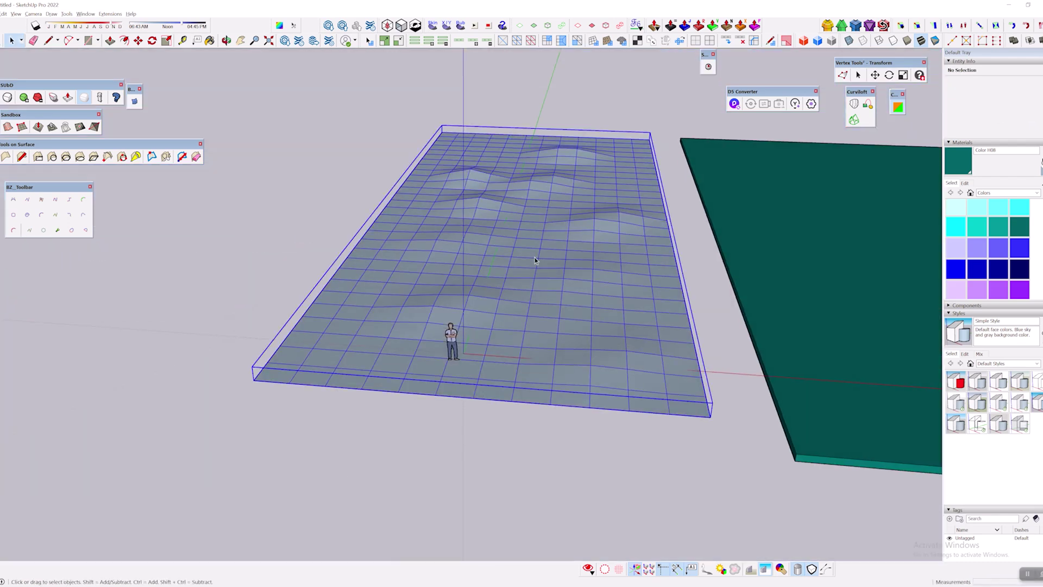
key(o)
drag(525, 249, 485, 239)
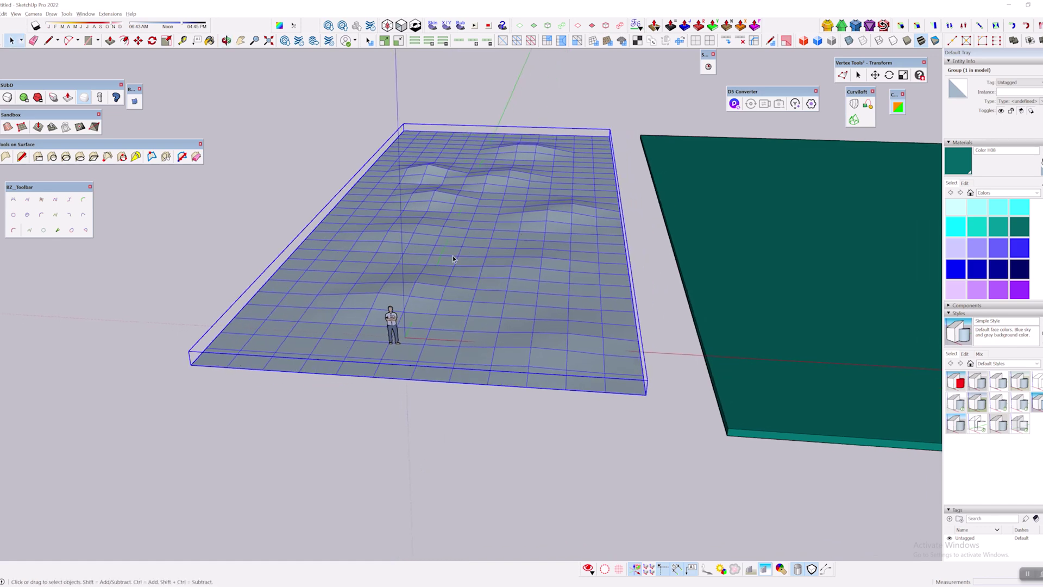
key(space)
triple_click(485, 239)
right_click(485, 239)
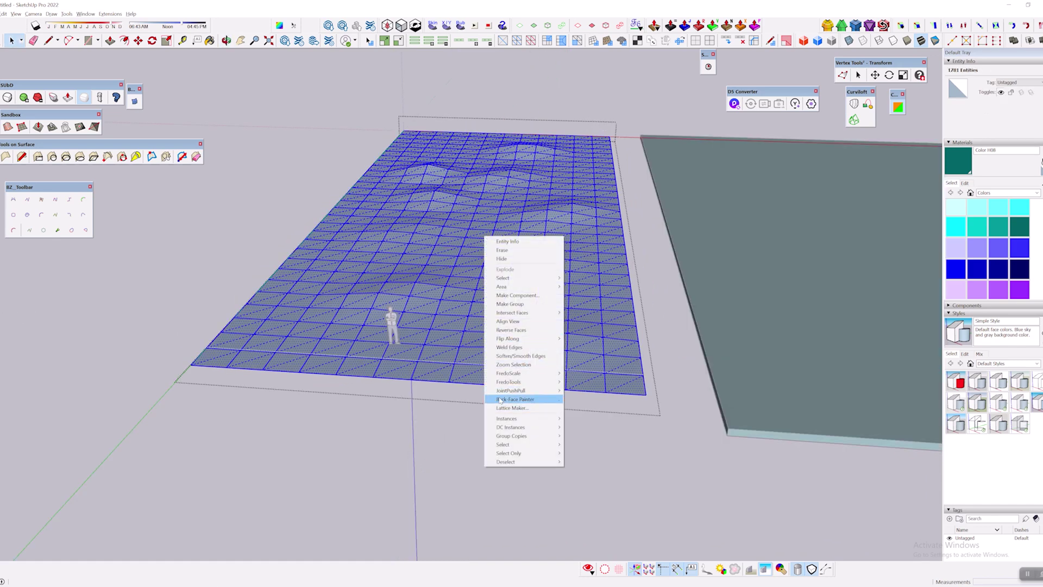
click(510, 330)
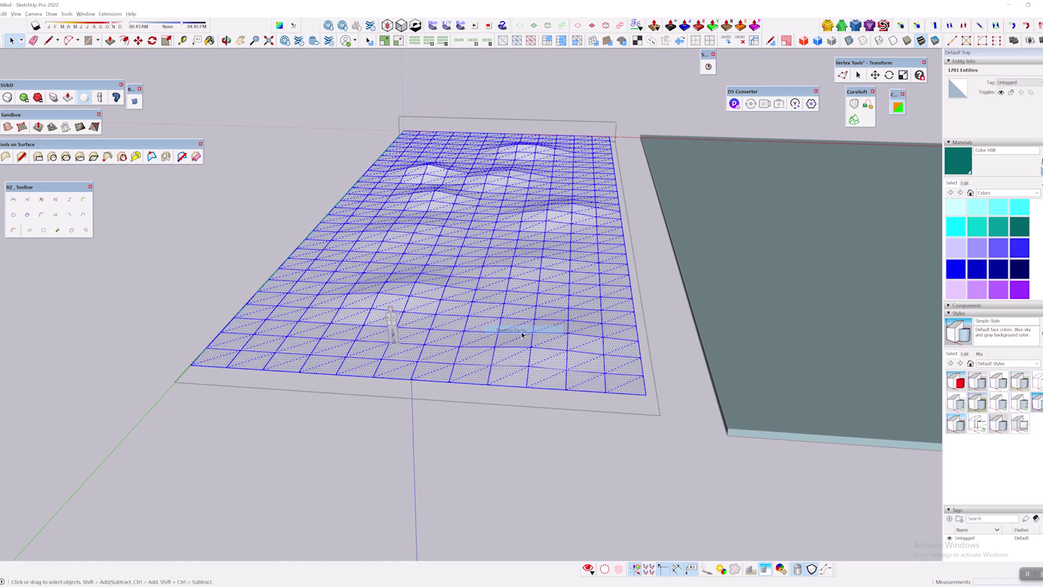
click(548, 465)
- Delete the scale figure standing on the terrain
middle_drag(548, 465, 430, 384)
click(383, 317)
middle_drag(383, 318, 413, 285)
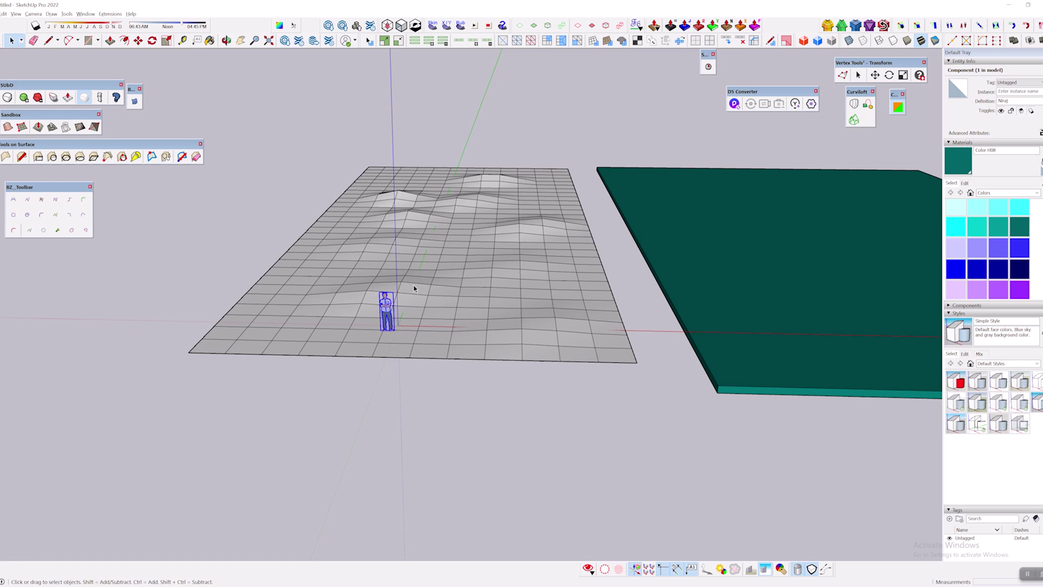
key(Delete)
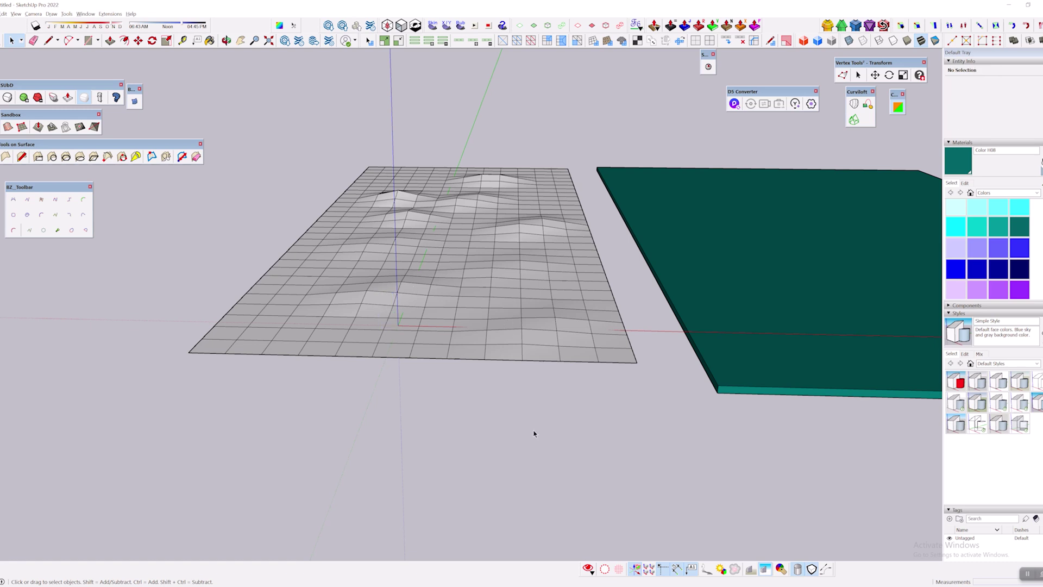
- Apply a texture from the Landscaping, Fencing and Vegetation material collection to the terrain group
middle_drag(639, 384, 545, 347)
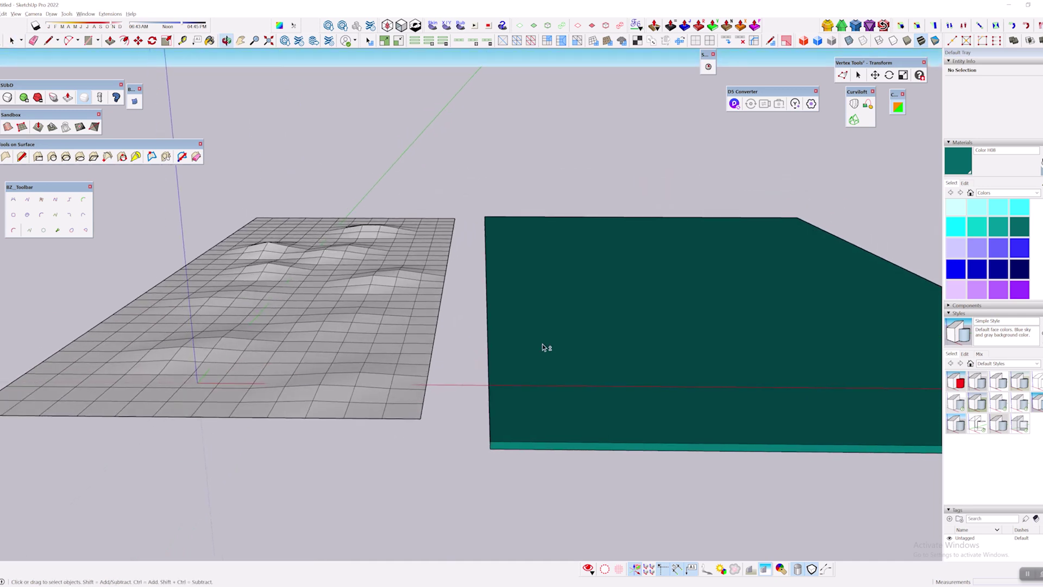
scroll(1005, 248, down, 3)
click(998, 193)
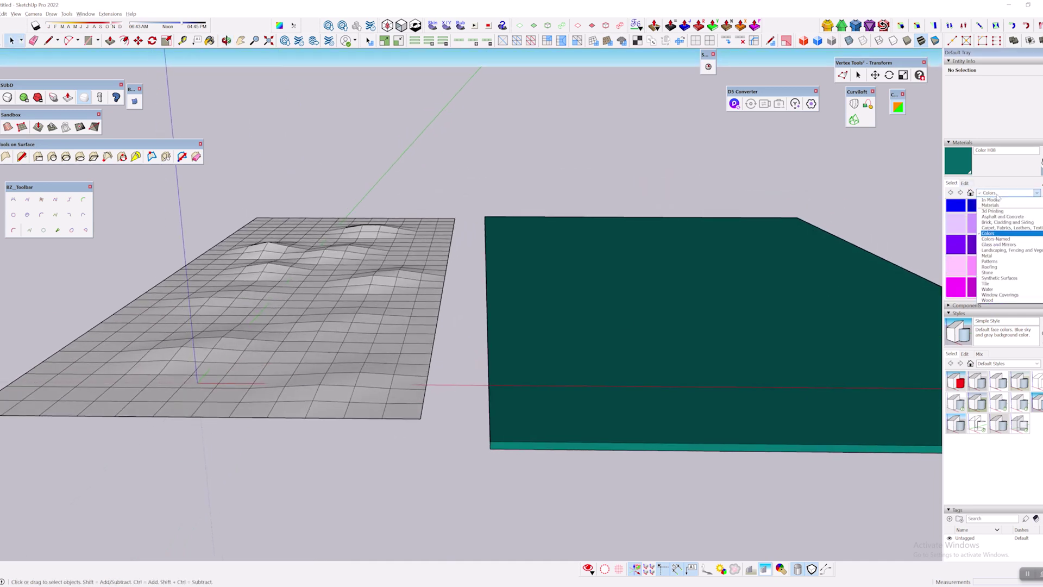
click(1003, 250)
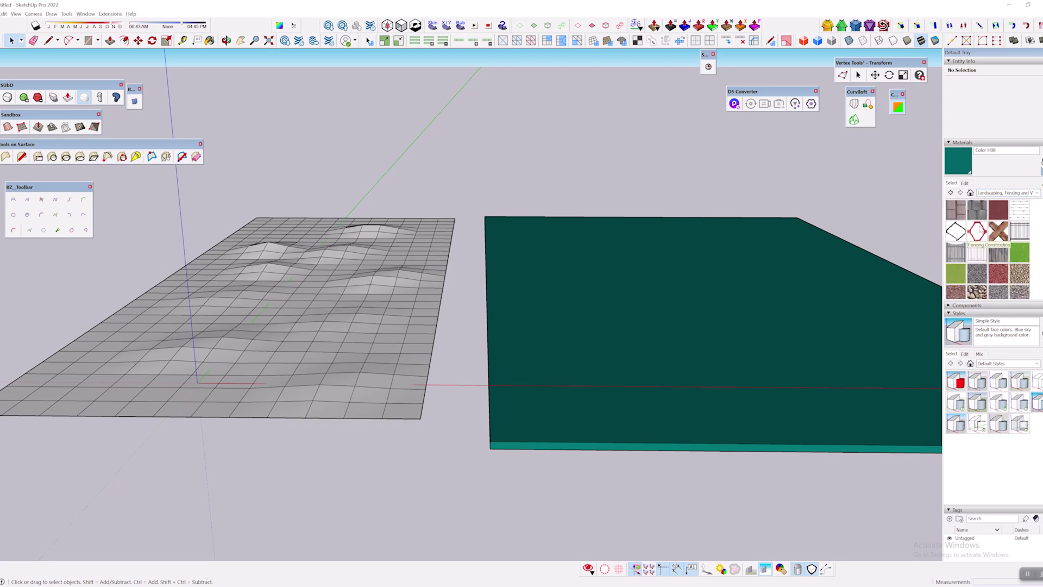
click(976, 274)
click(264, 334)
scroll(463, 298, down, 2)
scroll(490, 291, up, 4)
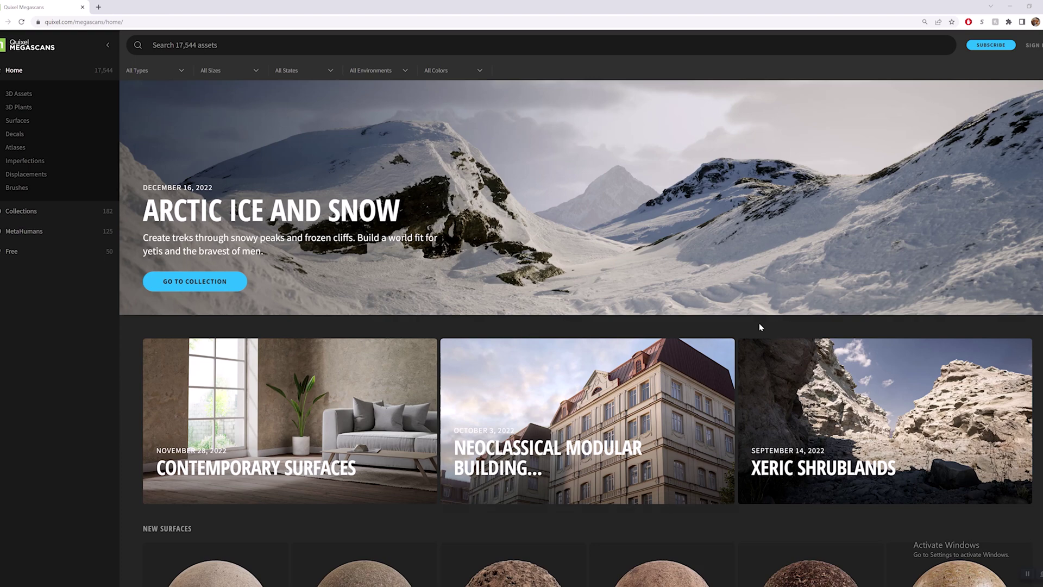
- Browse the Free assets collection on the Quixel Megascans website
click(68, 261)
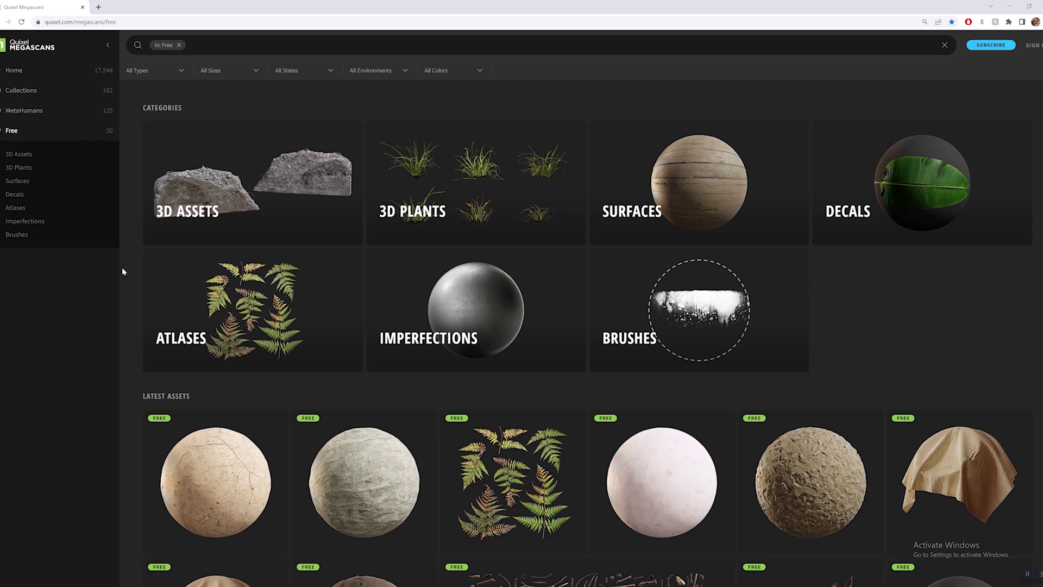
scroll(122, 270, down, 6)
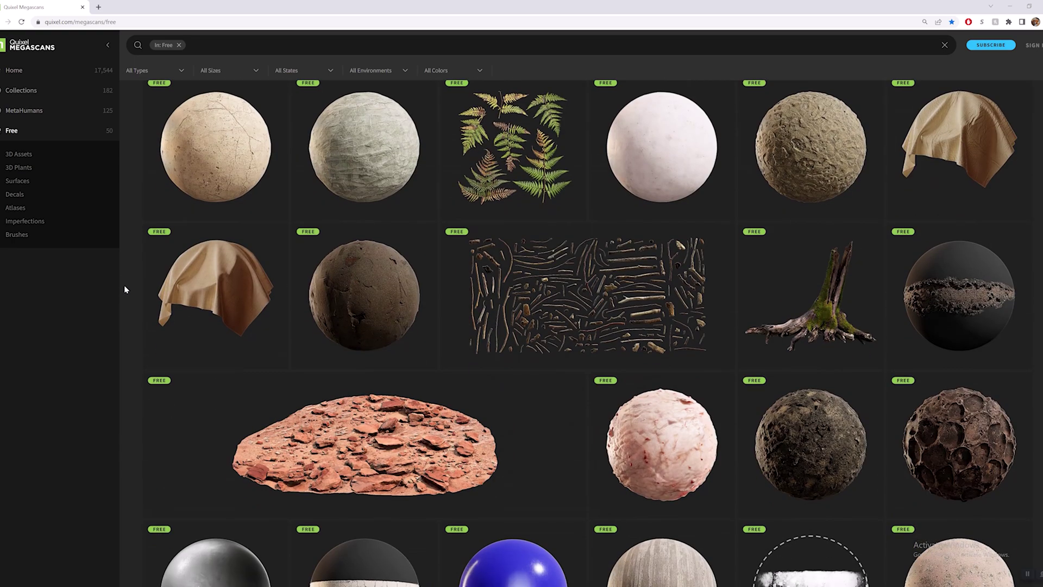
scroll(125, 289, up, 6)
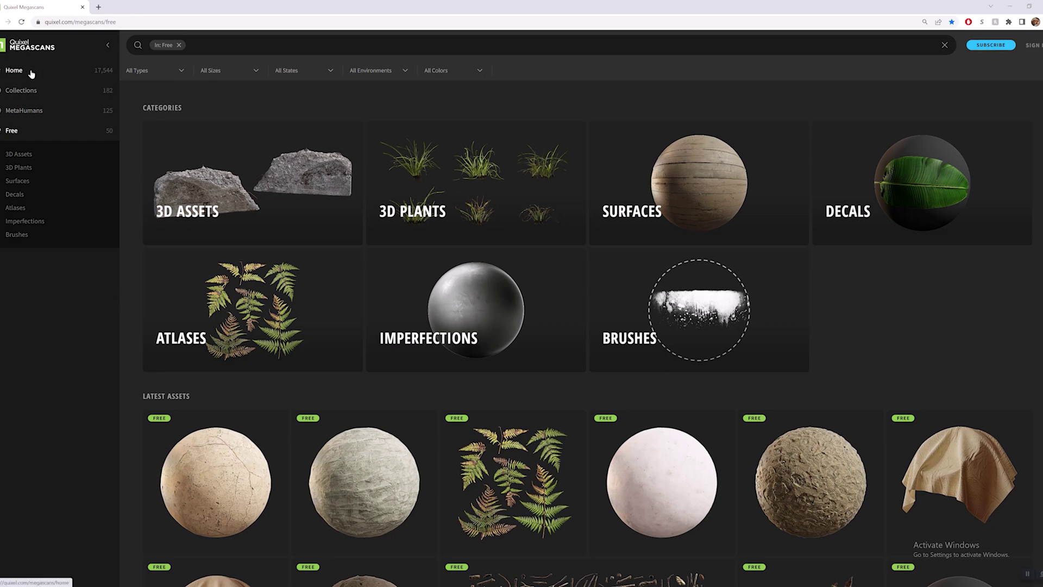
- Browse the site's 3D Assets to Props > Recreational, and preview the Wooden Toy Horse asset before closing it
click(13, 73)
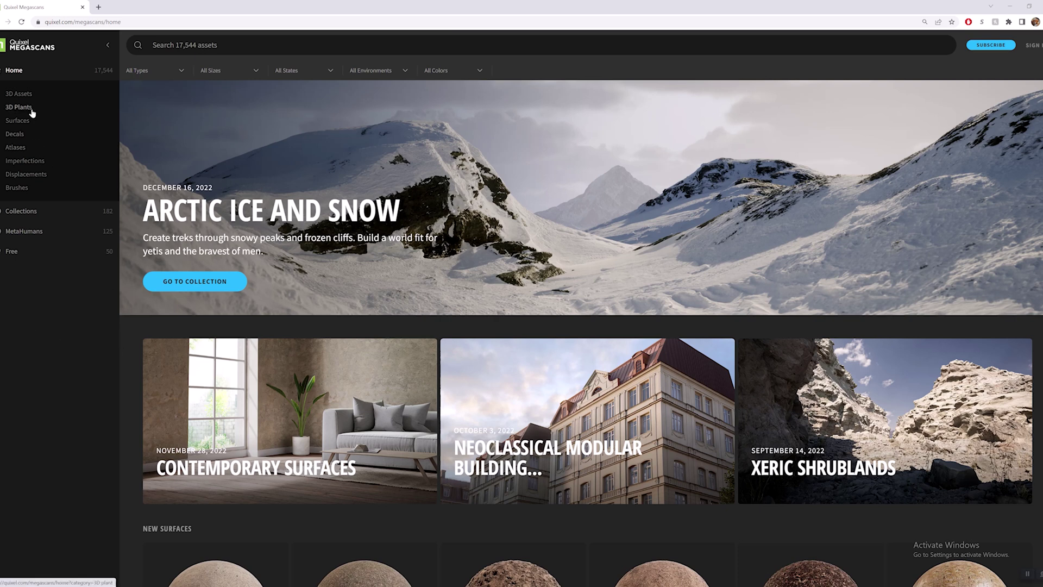
click(22, 93)
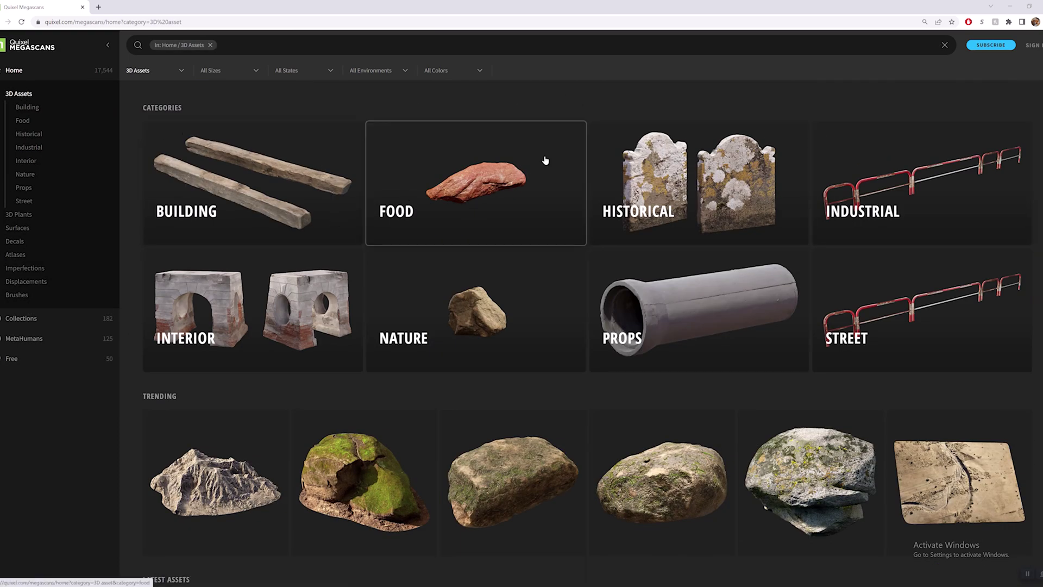
scroll(670, 243, down, 2)
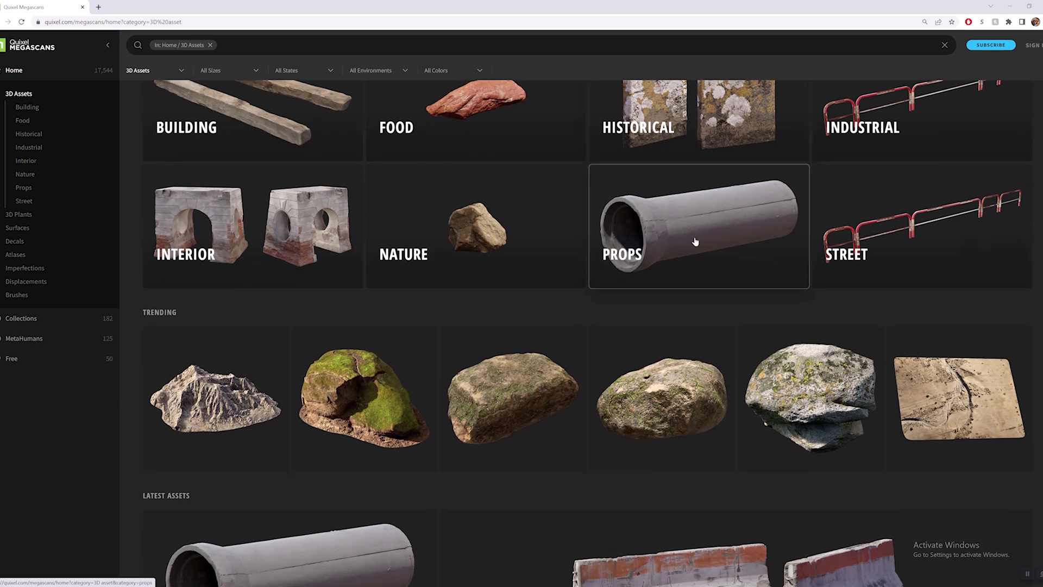
click(679, 247)
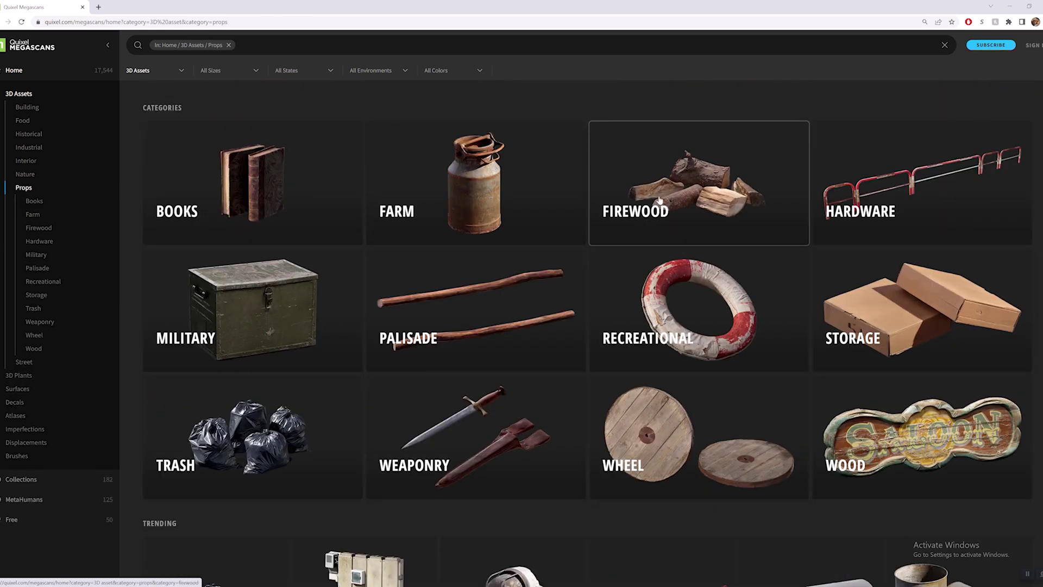
click(648, 317)
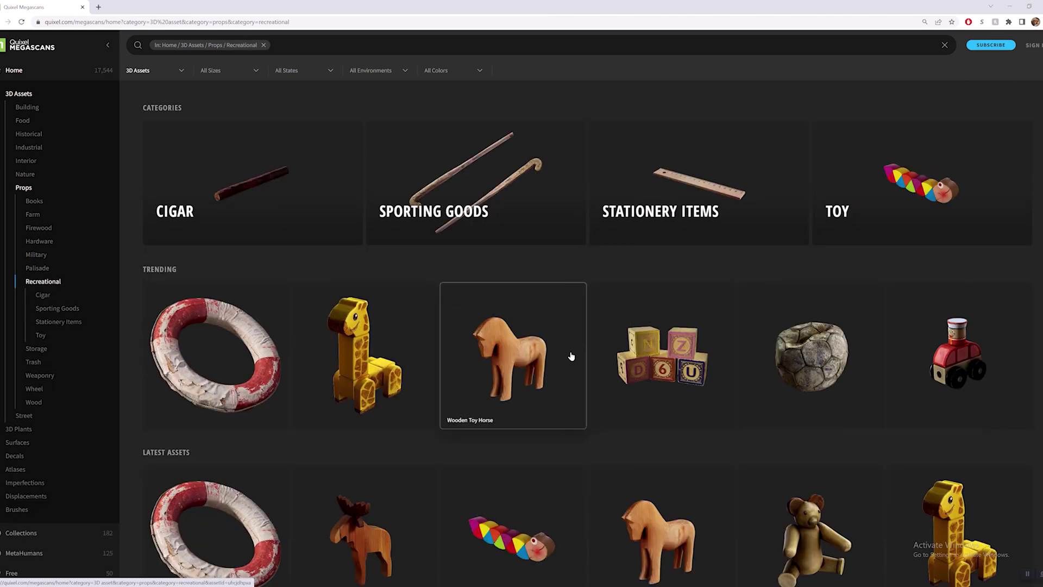
click(537, 350)
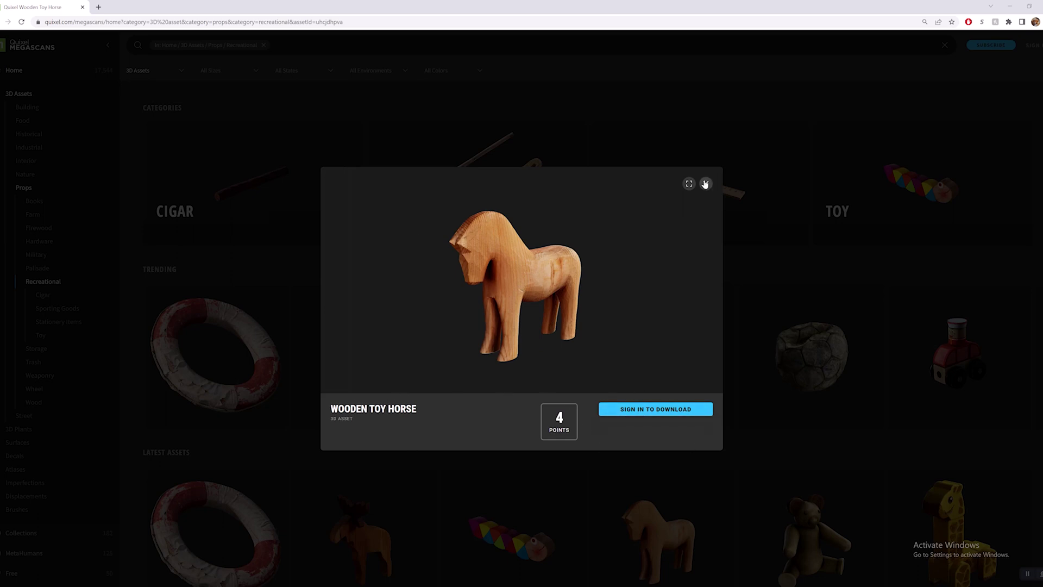
click(705, 185)
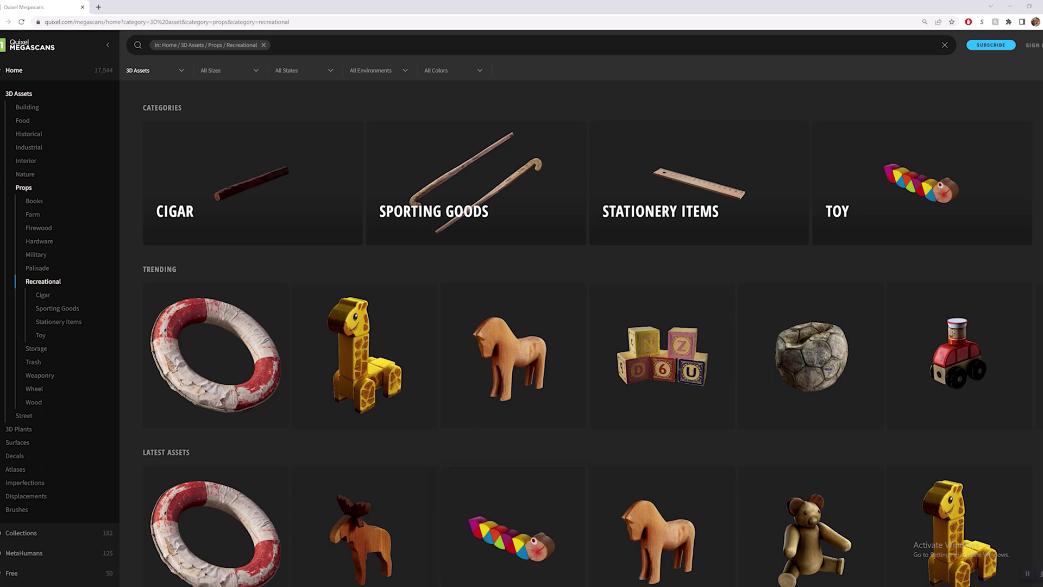
- Switch to the Quixel Bridge desktop application
mouse_move(389, 585)
click(390, 557)
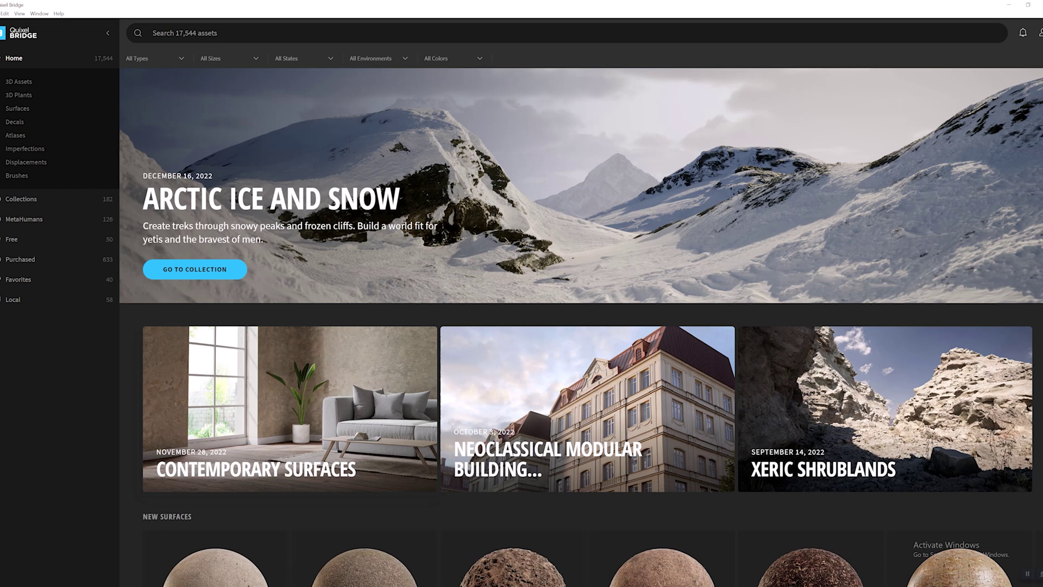
- Return to the Quixel Megascans website in Chrome and preview the Lifebuoy asset, closing its preview when done
mouse_move(392, 585)
click(224, 585)
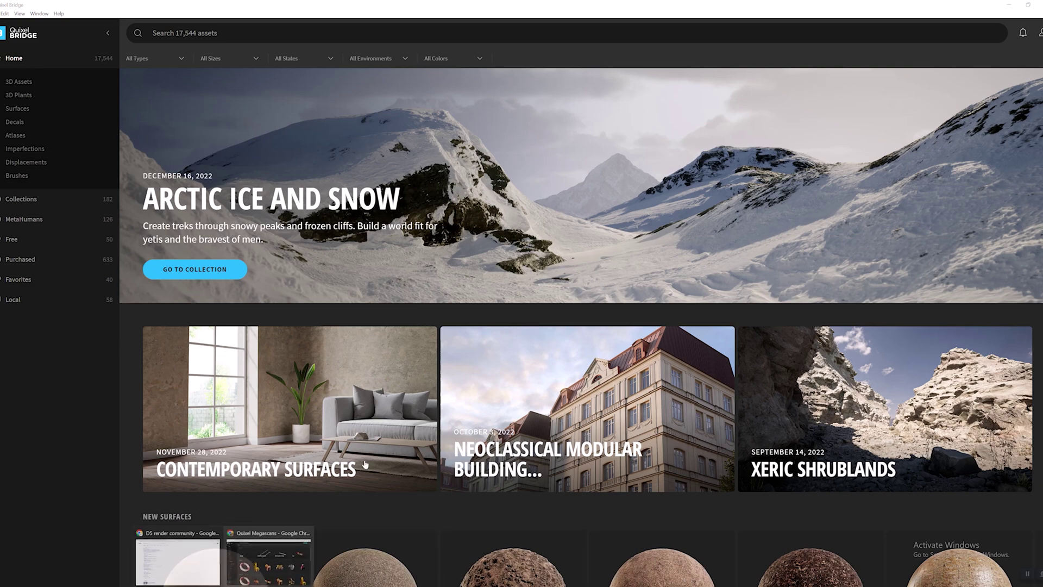
click(266, 562)
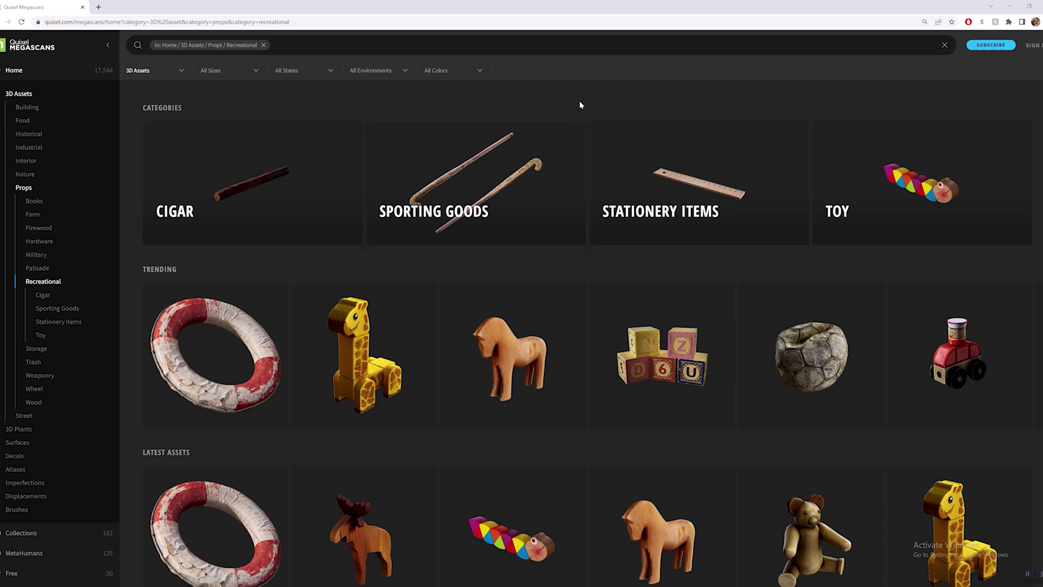
click(235, 342)
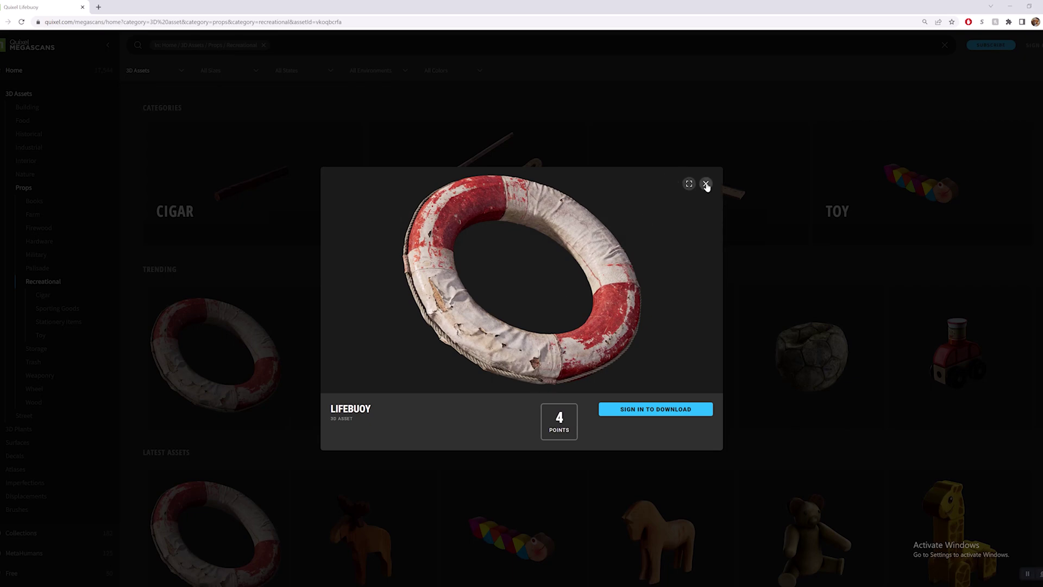
click(704, 183)
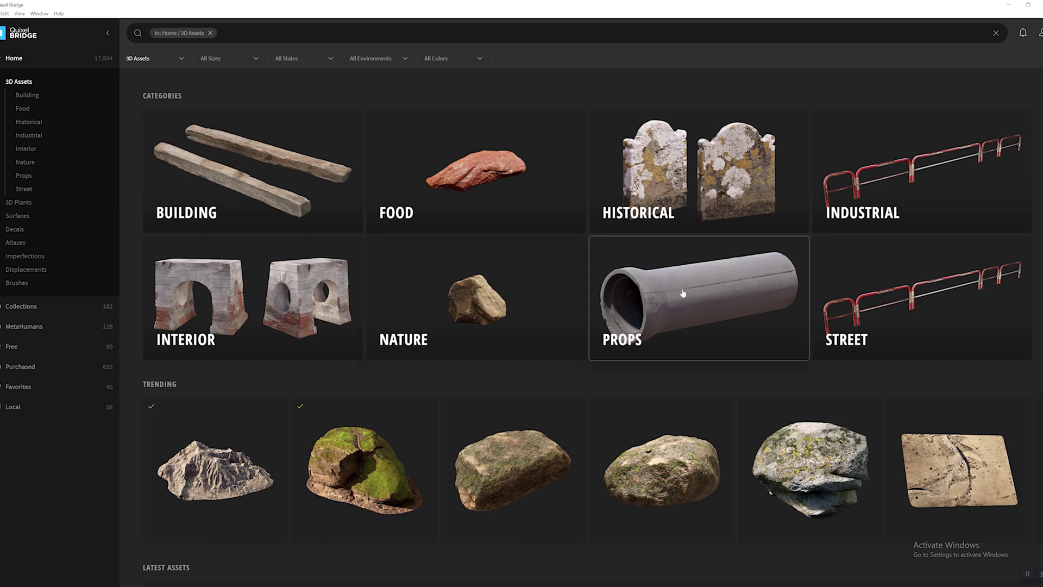
- In Quixel Bridge, go to 3D Assets > Props > Recreational and show the Wooden Toy Horse's details
click(682, 293)
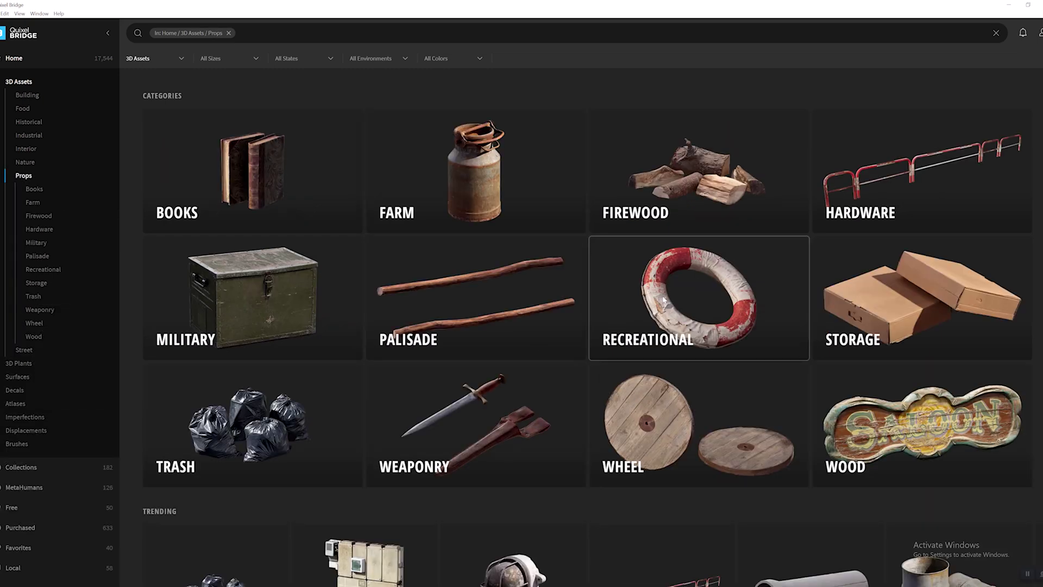
click(663, 298)
click(511, 338)
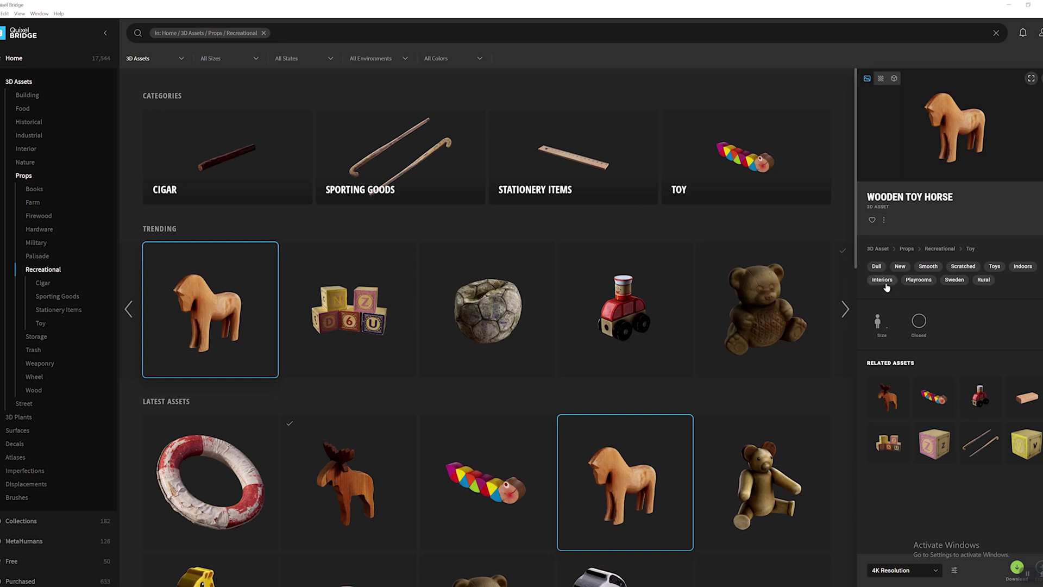
- Inspect the toy horse's extra options and available download resolutions, and close its details
click(884, 220)
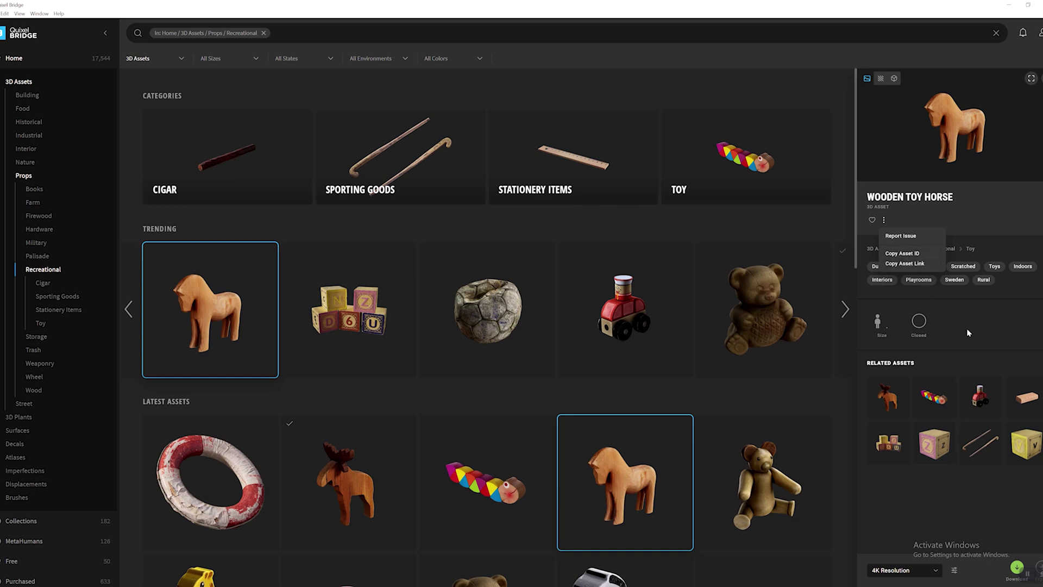
click(924, 345)
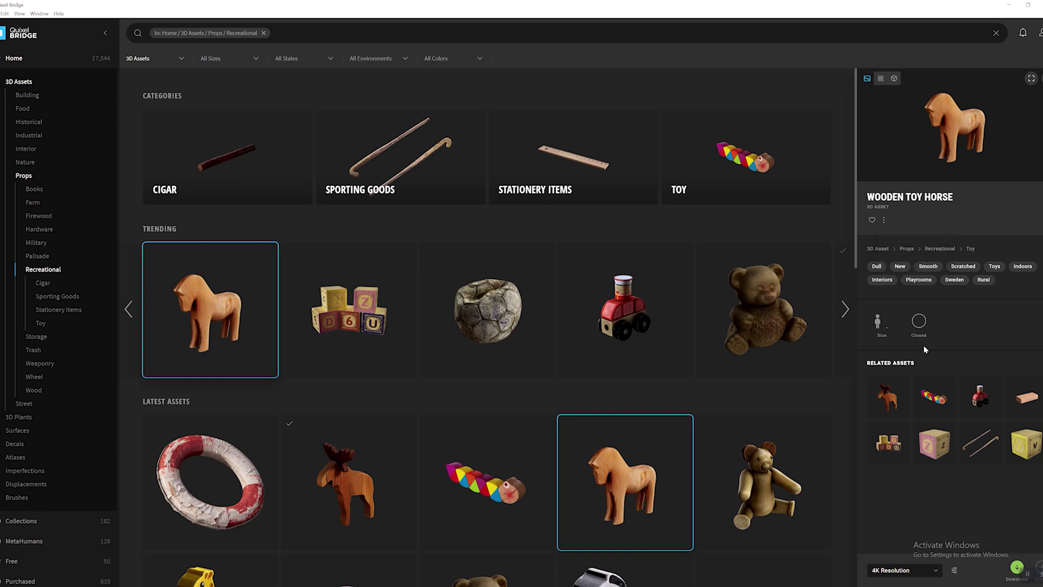
click(900, 571)
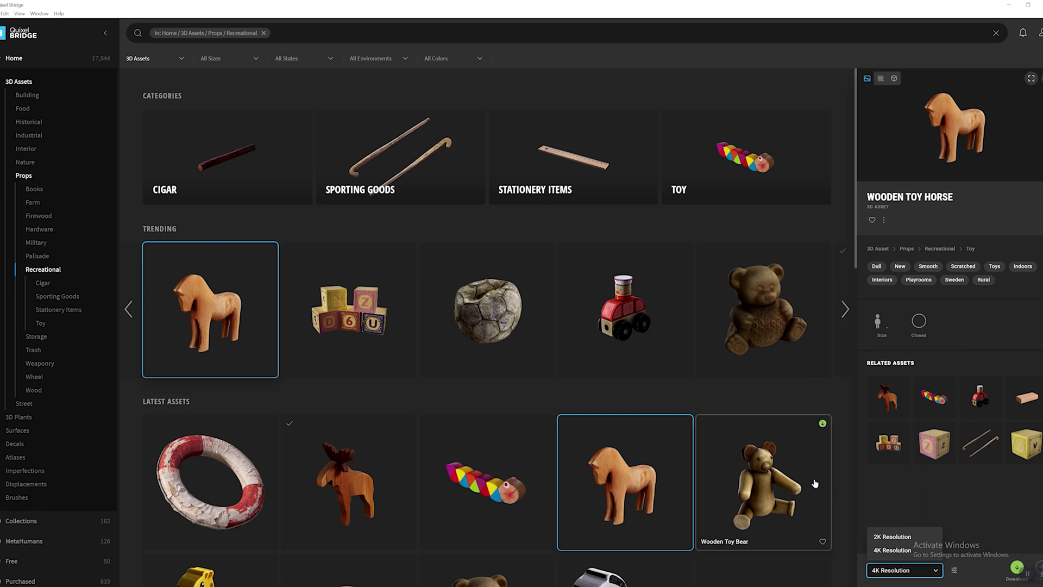
click(853, 419)
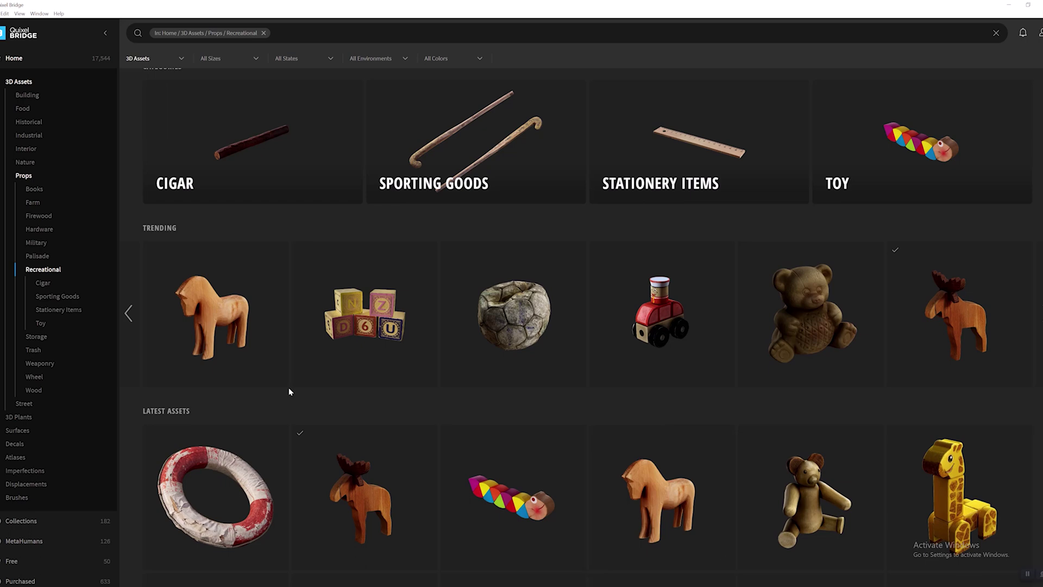
- Browse 3D Assets to Interior > Fireplace and view the details of the tall, carved Fireplace, closing them when done
click(13, 83)
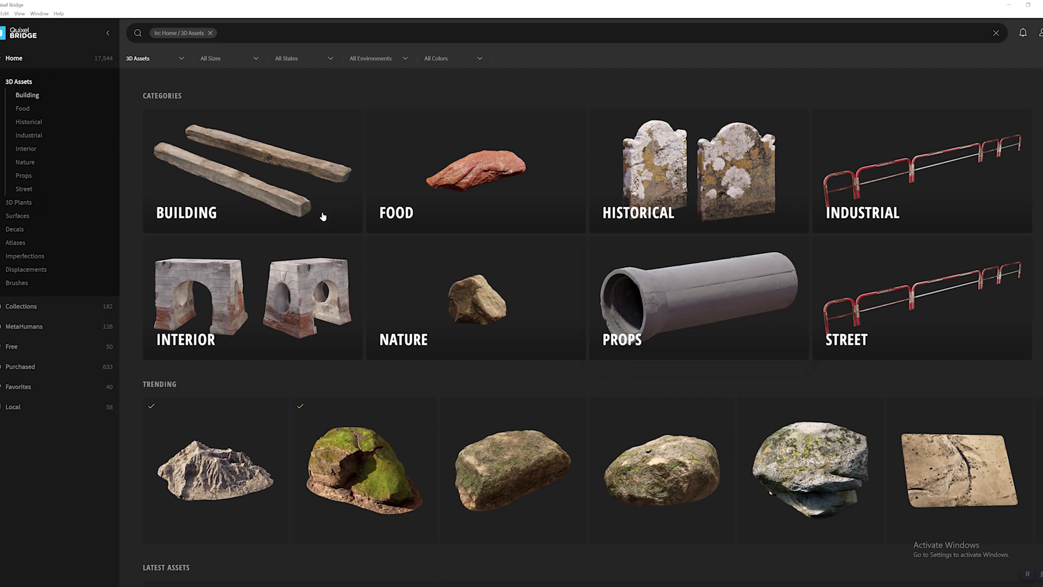
click(265, 293)
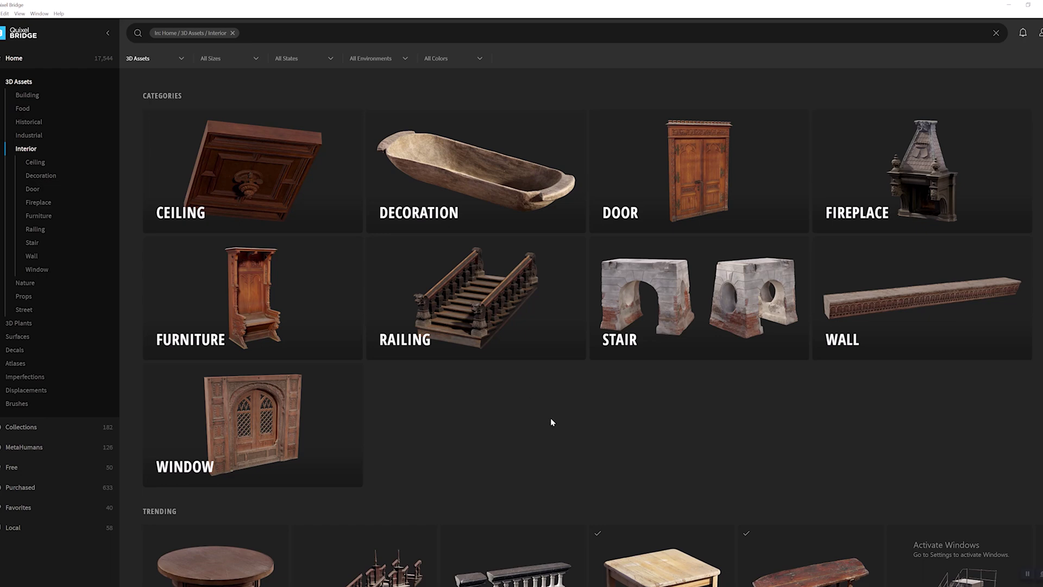
click(875, 171)
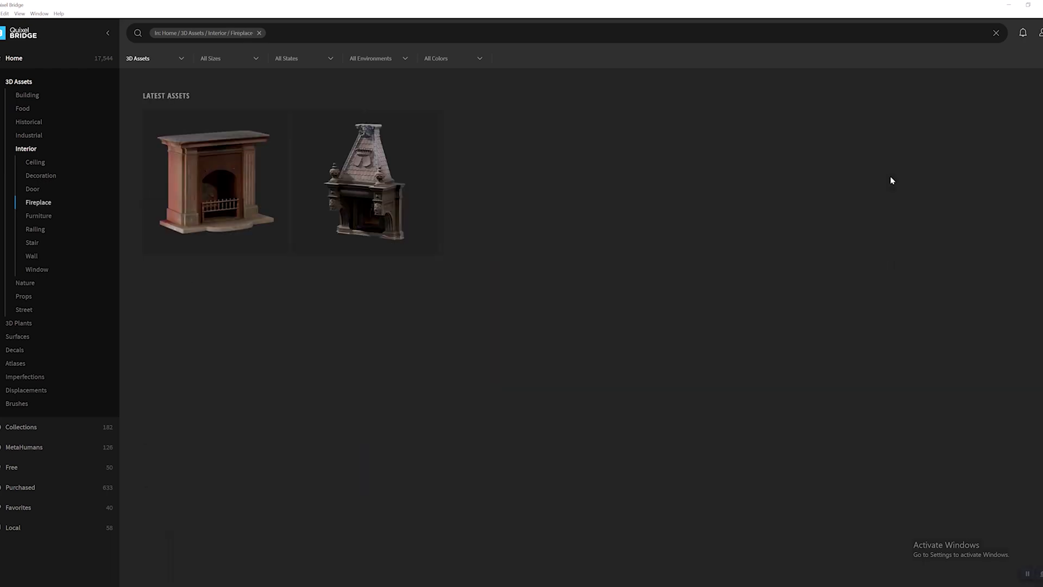
click(348, 178)
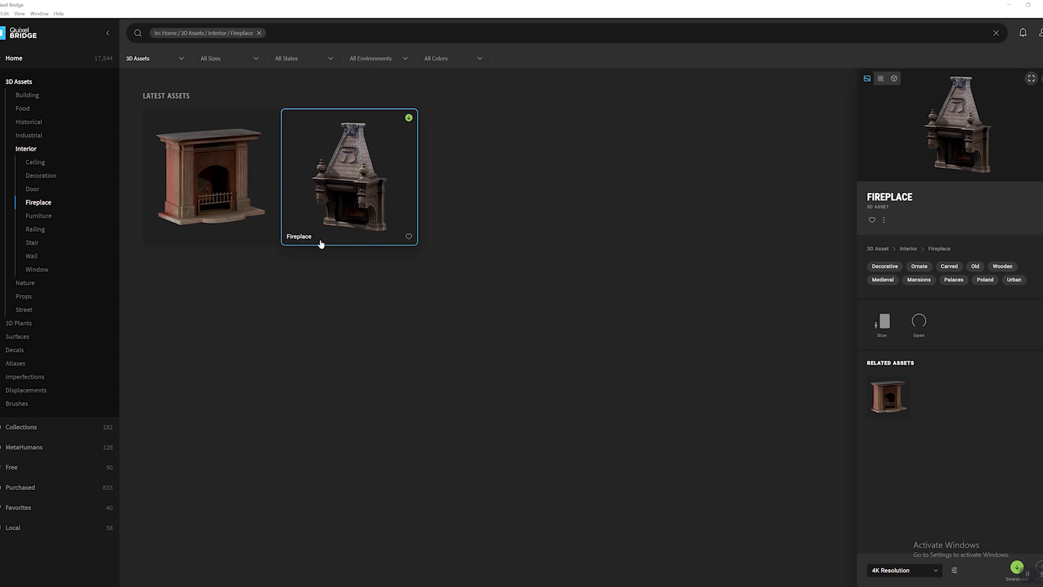
click(351, 312)
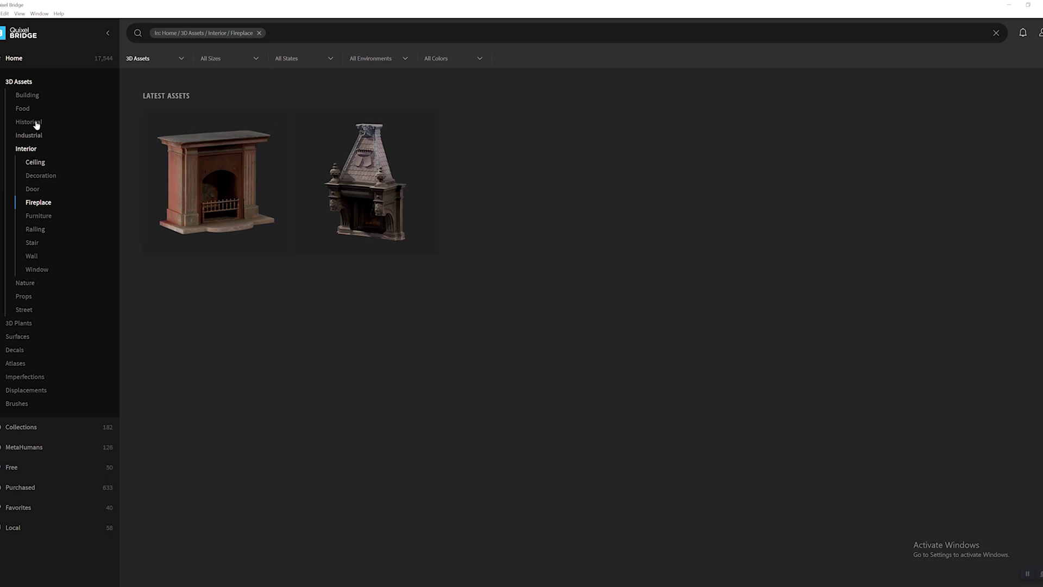
- Return to the 3D Assets overview and browse to the Grass category of 3D Plants
click(28, 82)
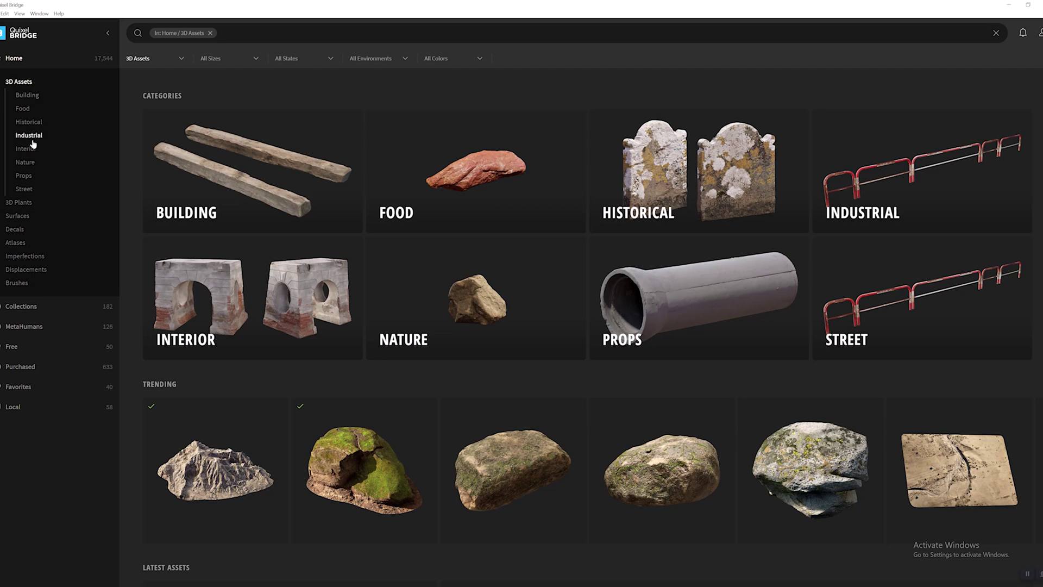
click(22, 202)
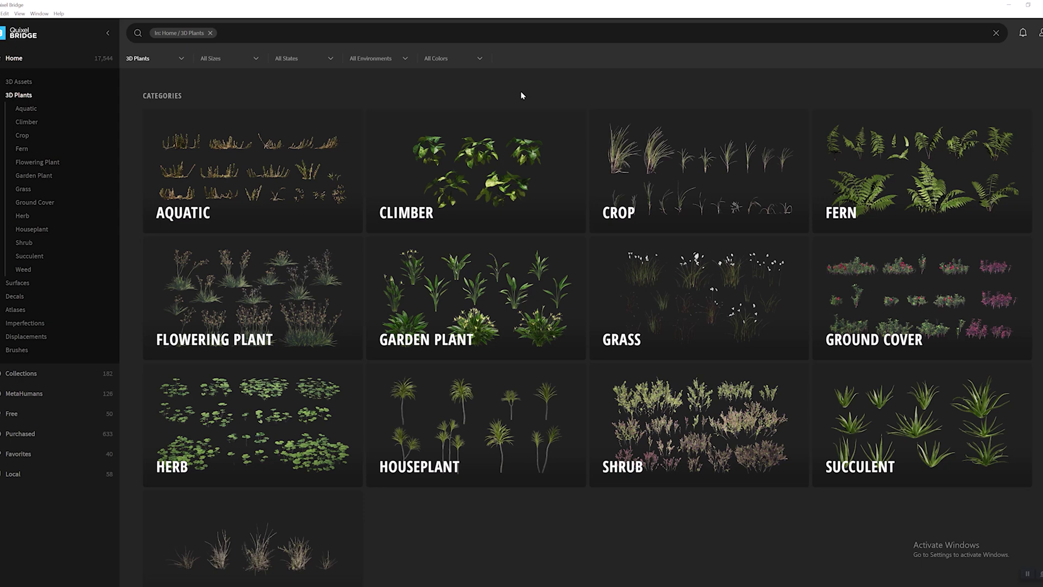
click(682, 309)
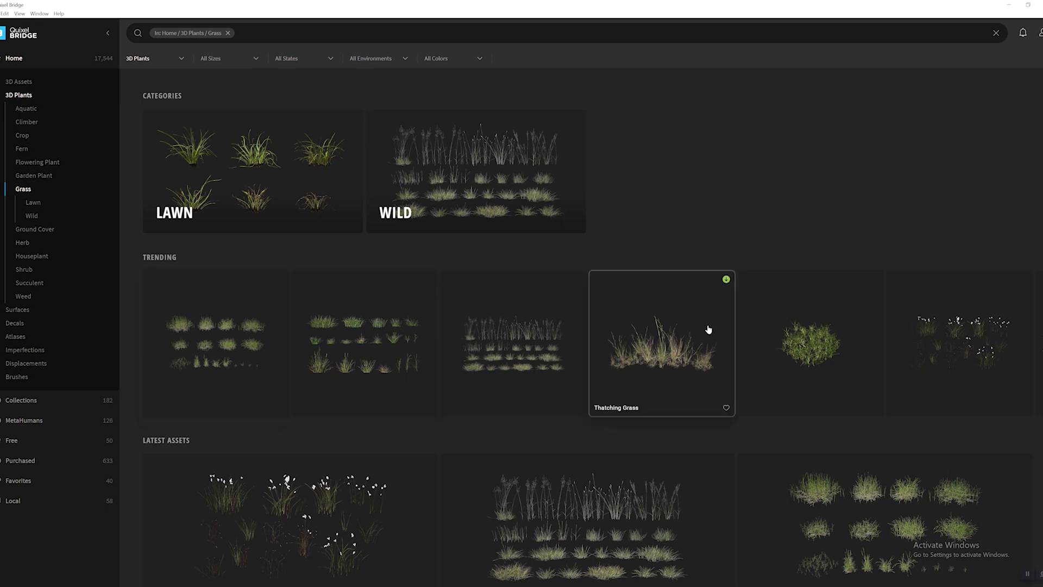
- Show the Thatching Grass details and go on through 3D Plants to the Surfaces overview, closing the details
click(728, 355)
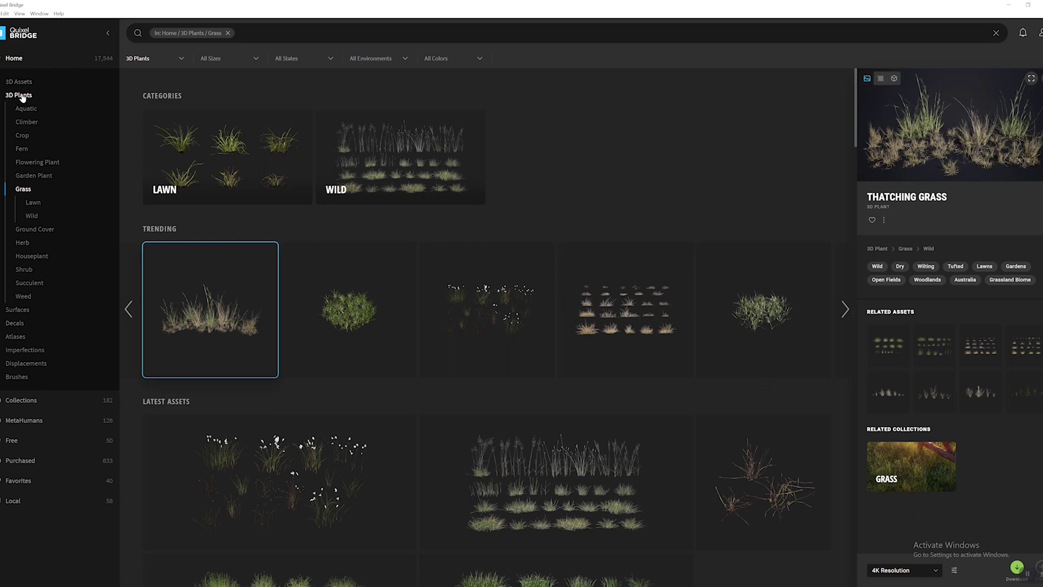
click(23, 188)
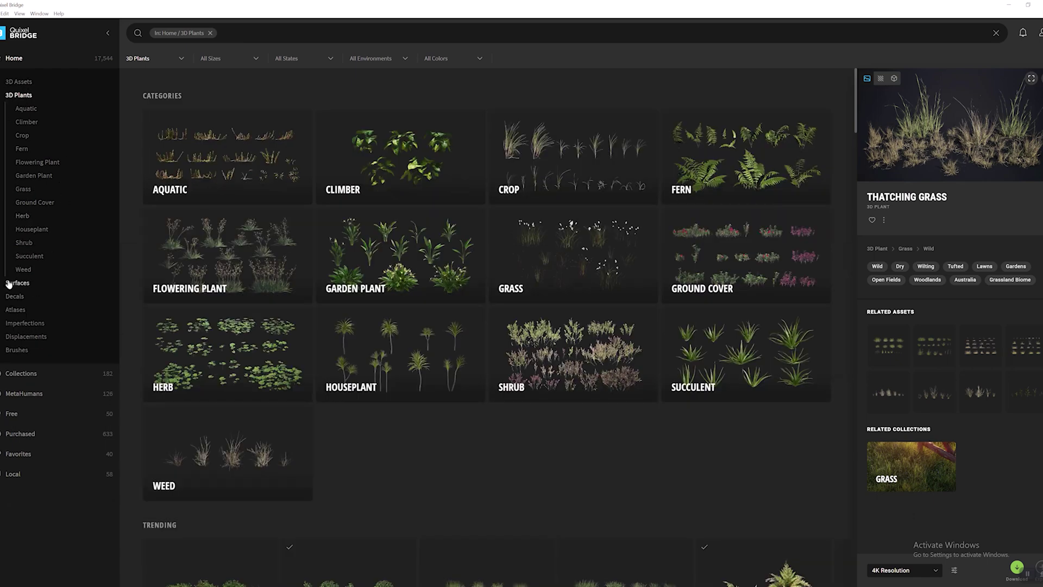
click(20, 281)
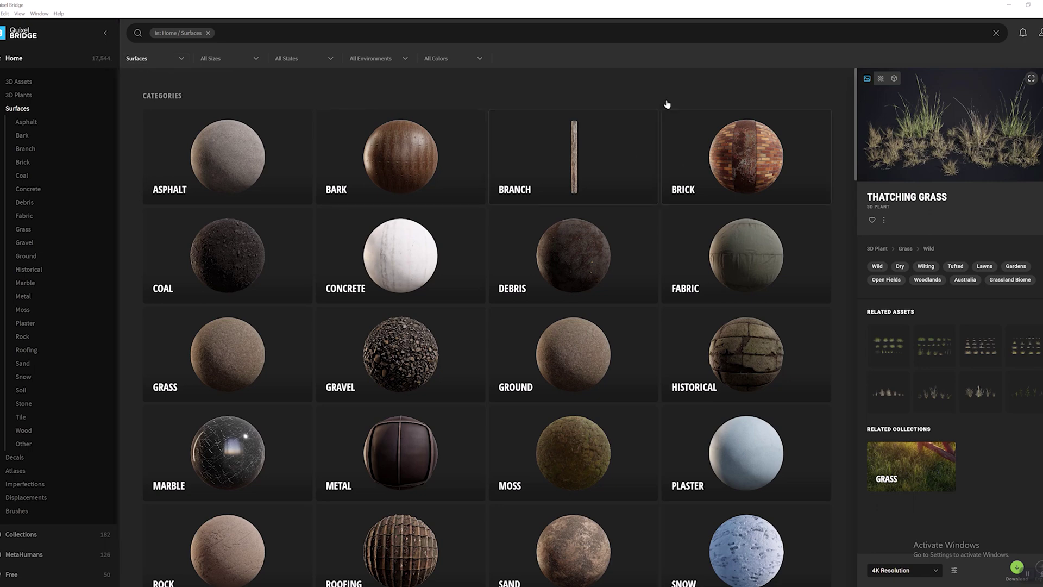
click(610, 98)
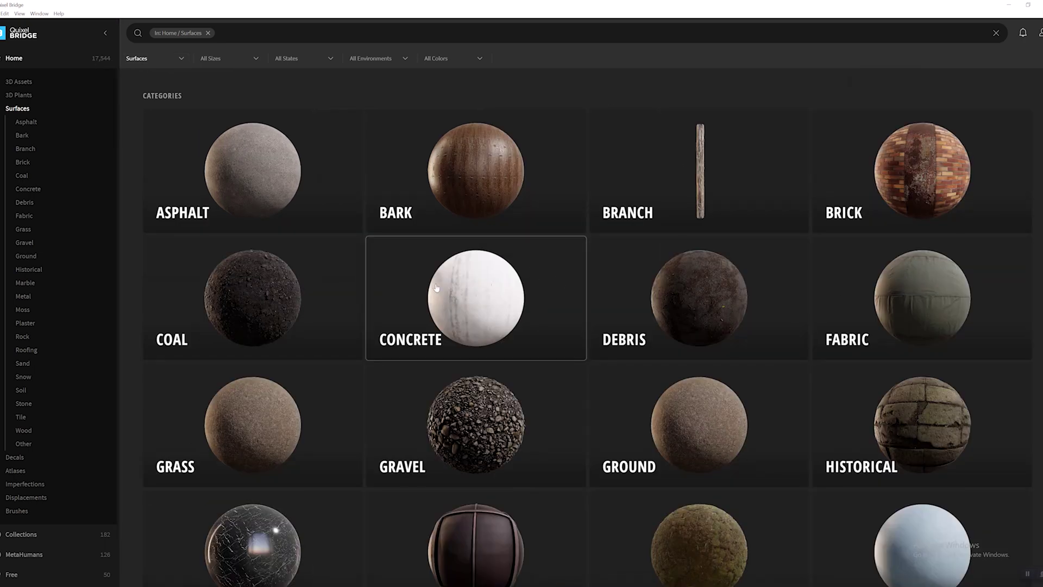
- Browse to the Gravel category of Surfaces and view the details of Shoreline Beach Rocks
click(447, 405)
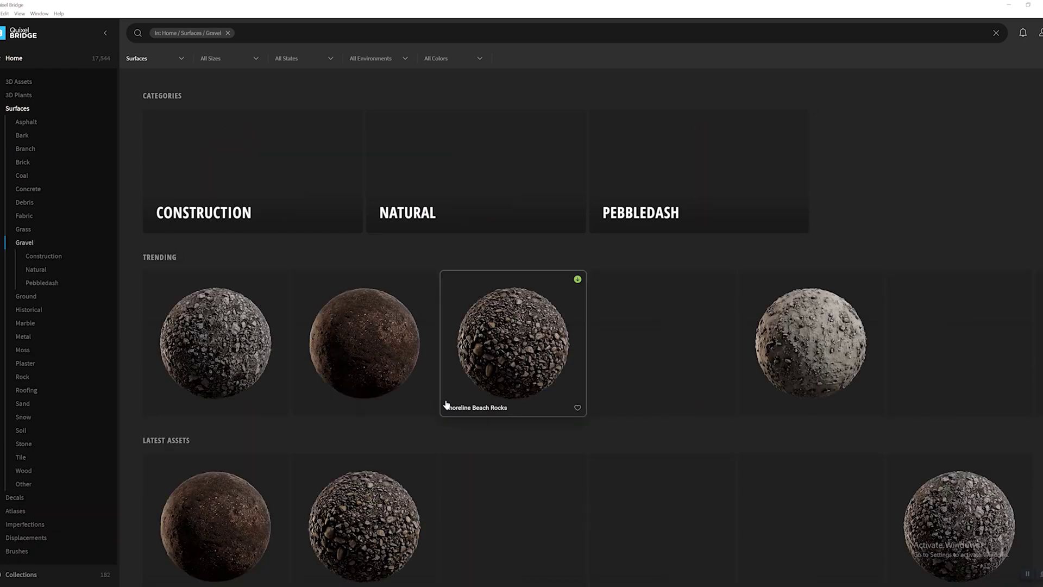
click(494, 338)
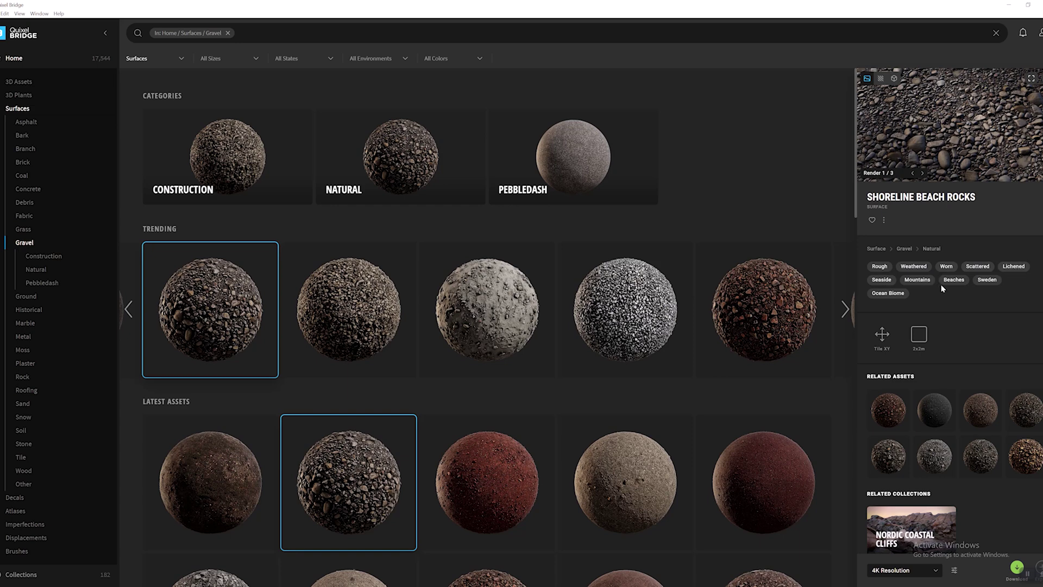
scroll(943, 289, down, 1)
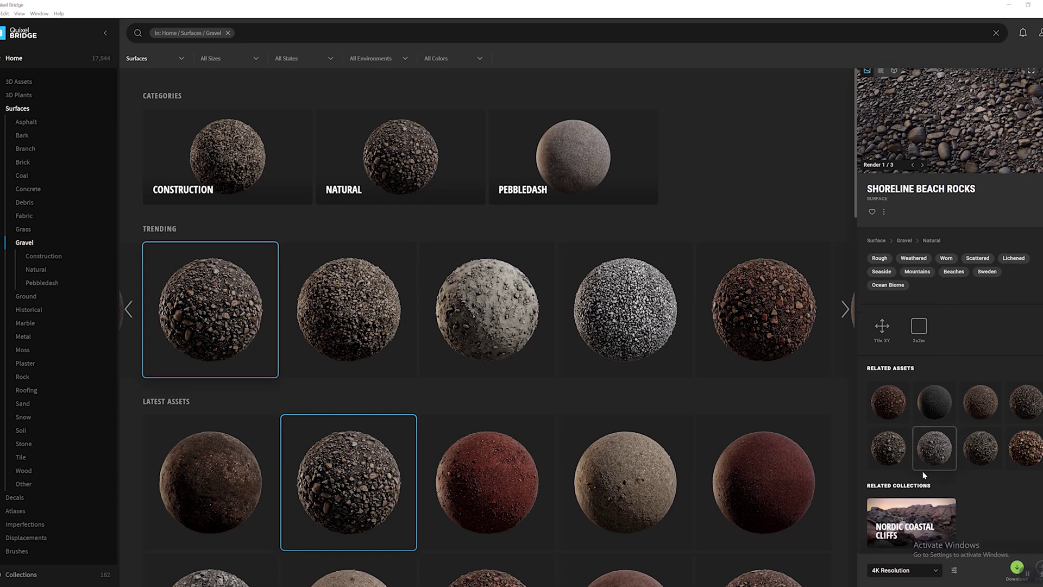
- View two related Shoreline Beach Rocks variants and inspect the available resolutions and the download and export settings options
click(886, 401)
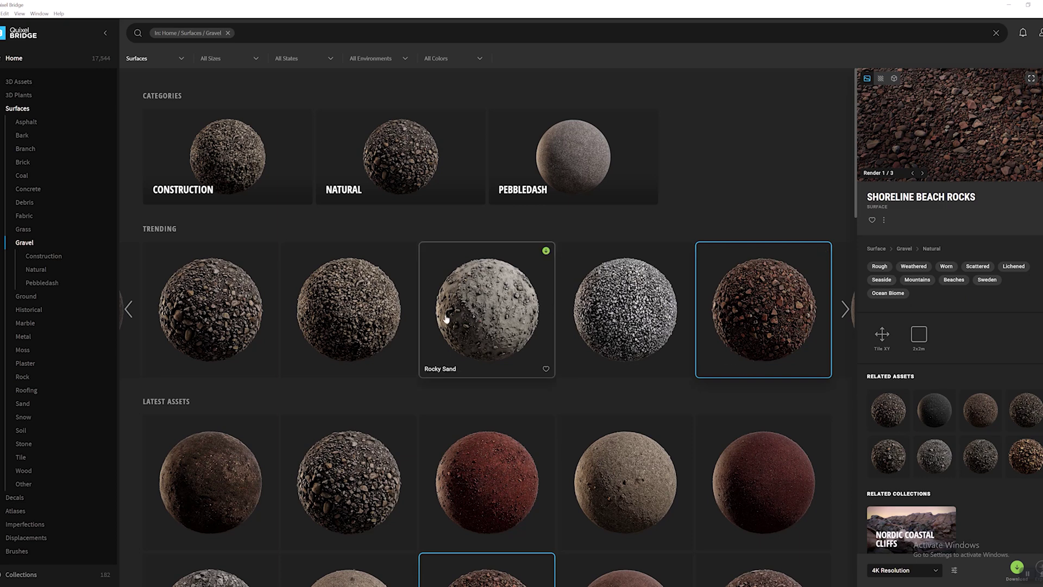
click(943, 461)
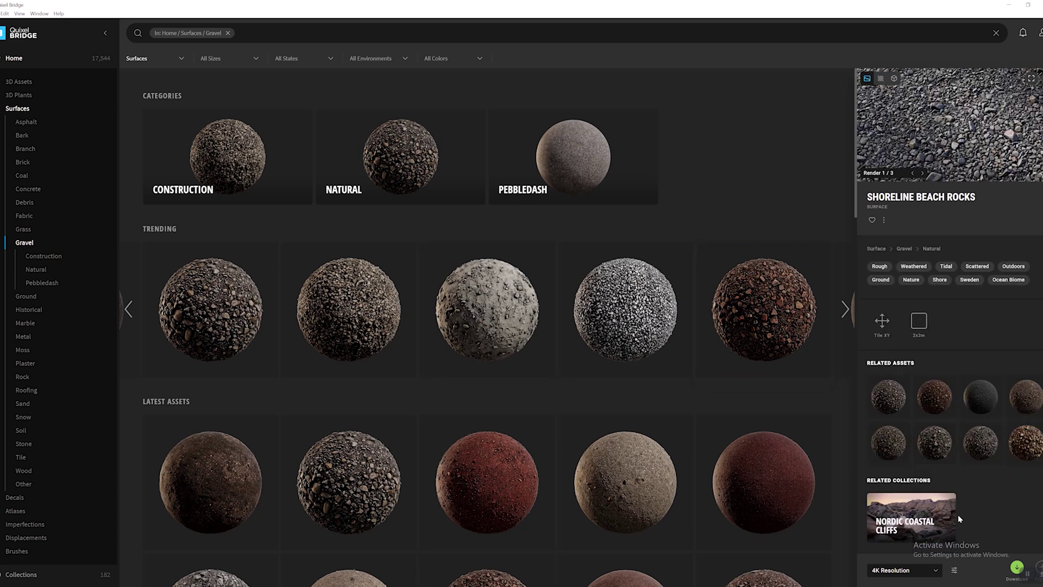
click(934, 571)
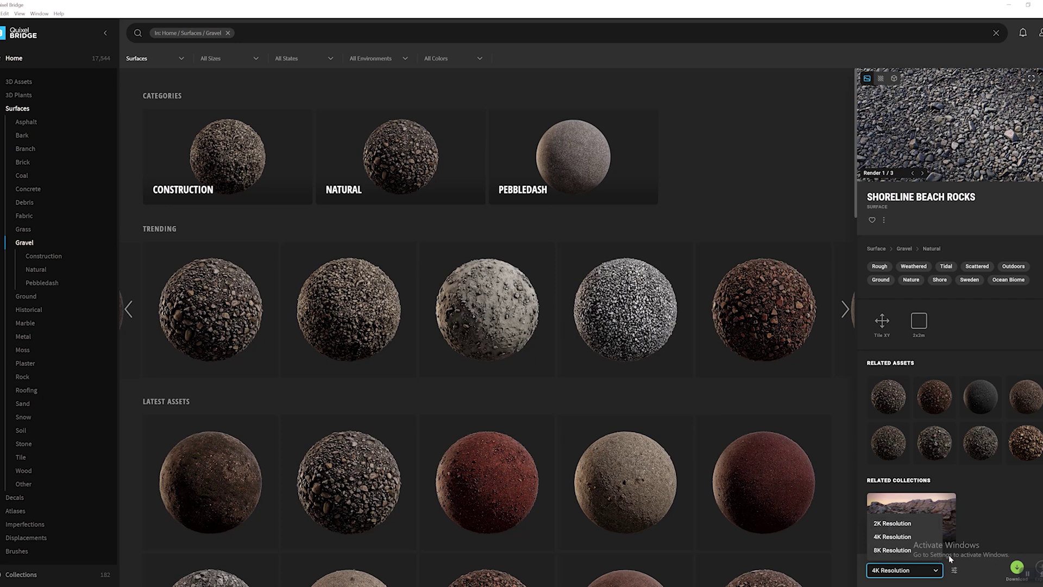
click(954, 570)
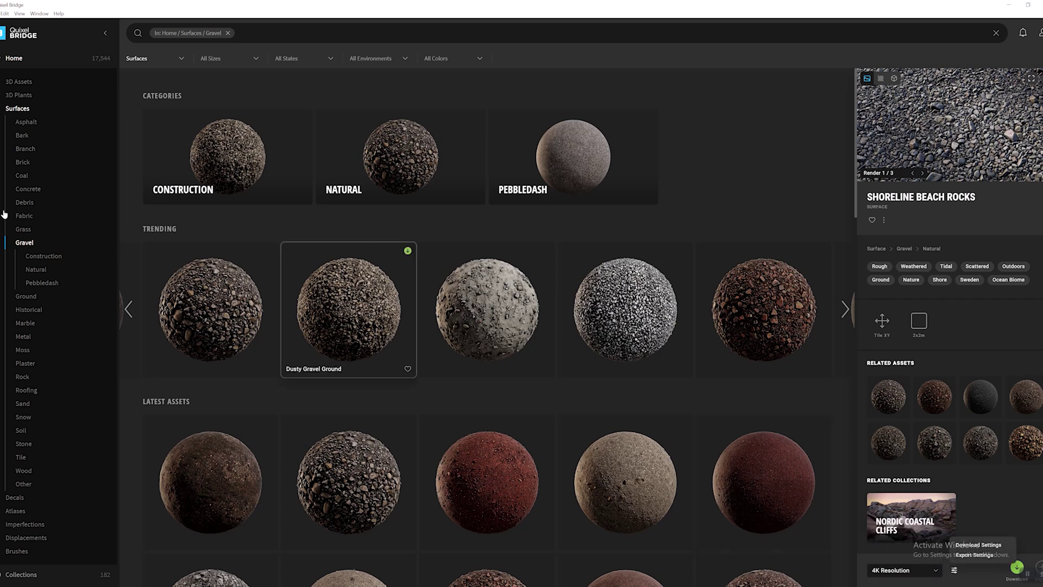
- Return to the Surfaces overview and look through its material categories
click(13, 108)
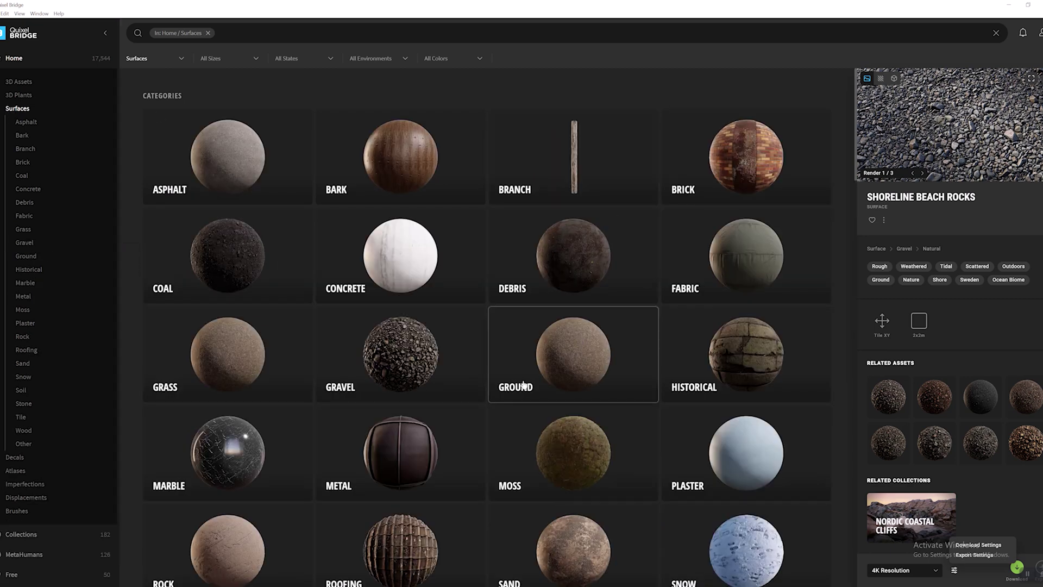
scroll(543, 380, down, 5)
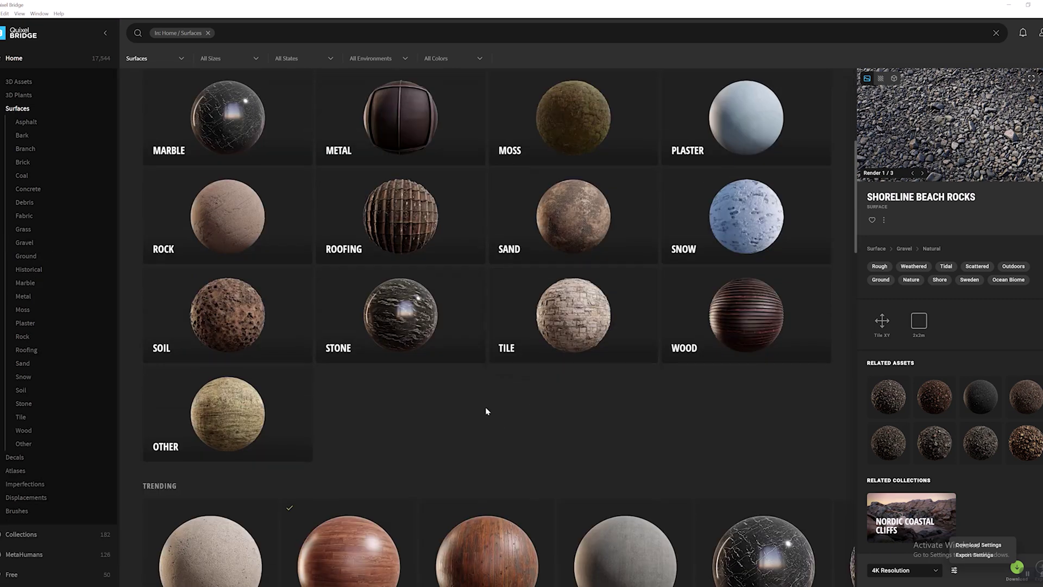
scroll(412, 321, up, 5)
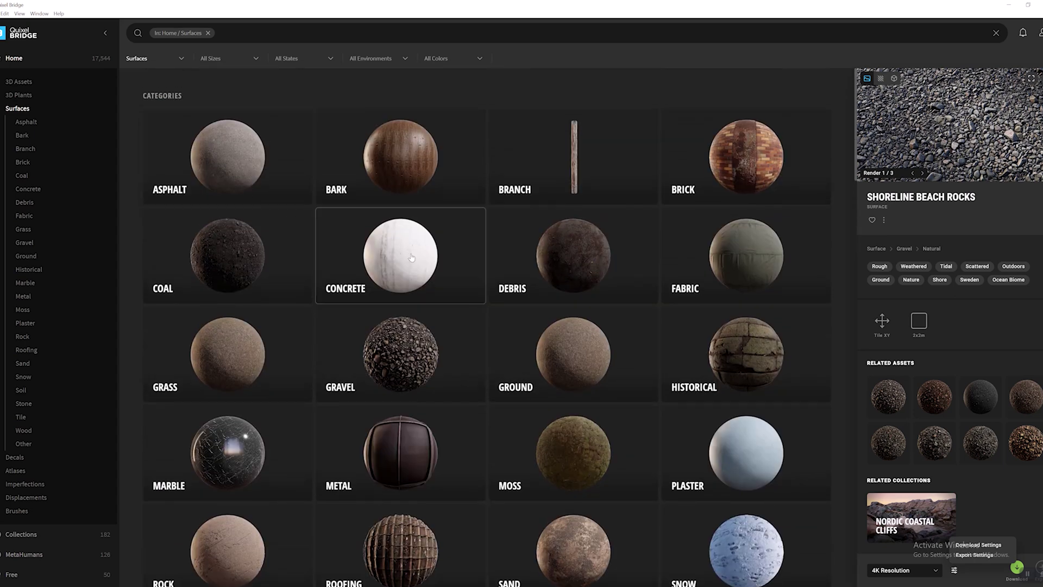
scroll(411, 258, down, 3)
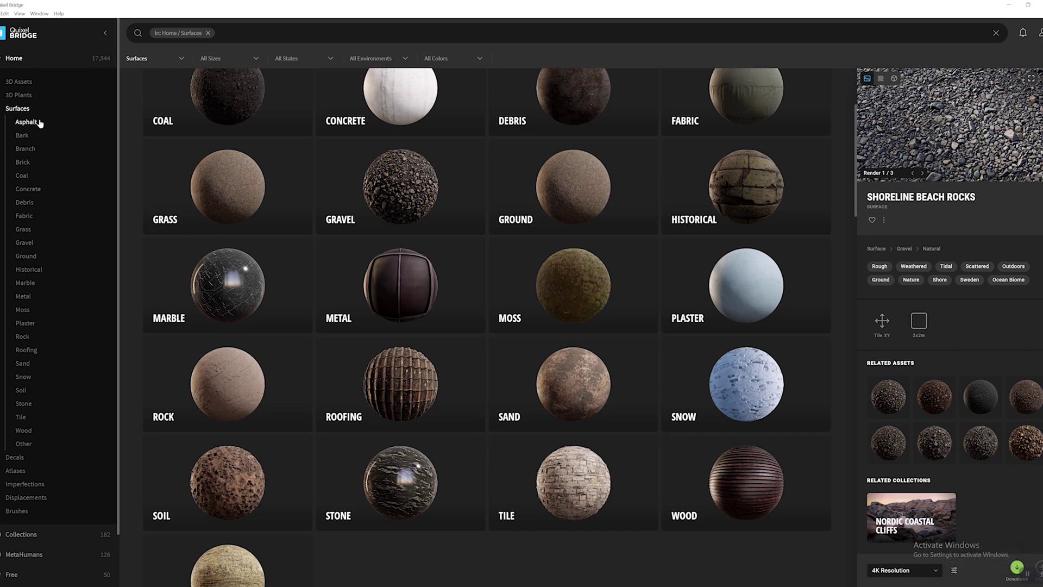
- Go from Home to Decals, close the open asset details, and look through the Street decals
click(14, 60)
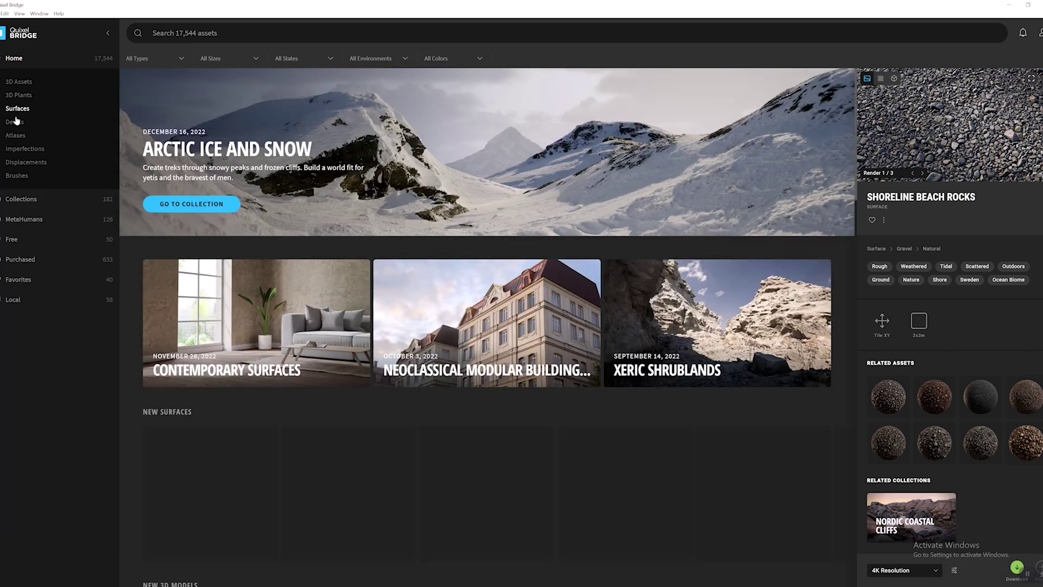
click(14, 122)
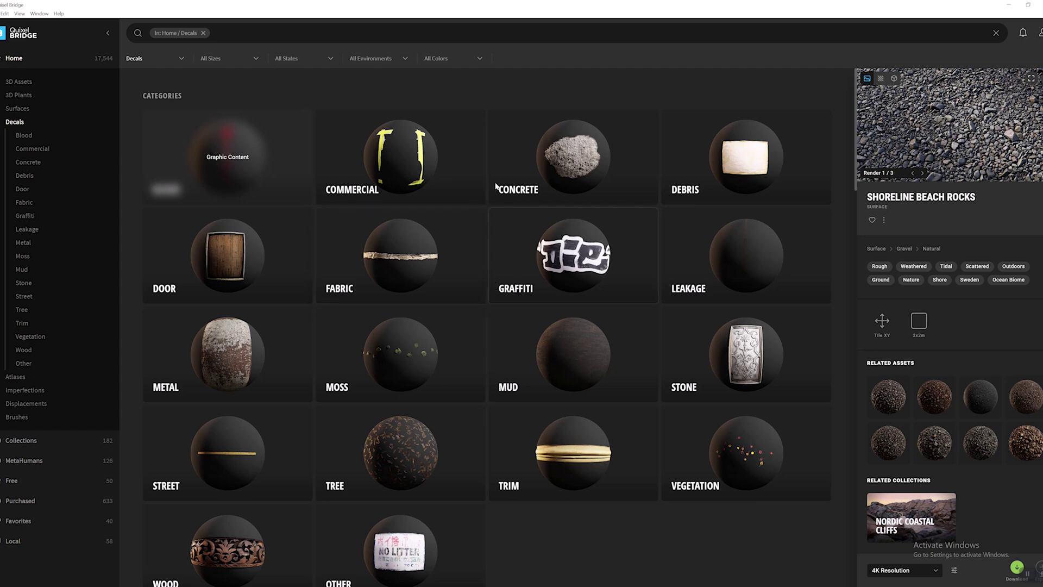
key(Escape)
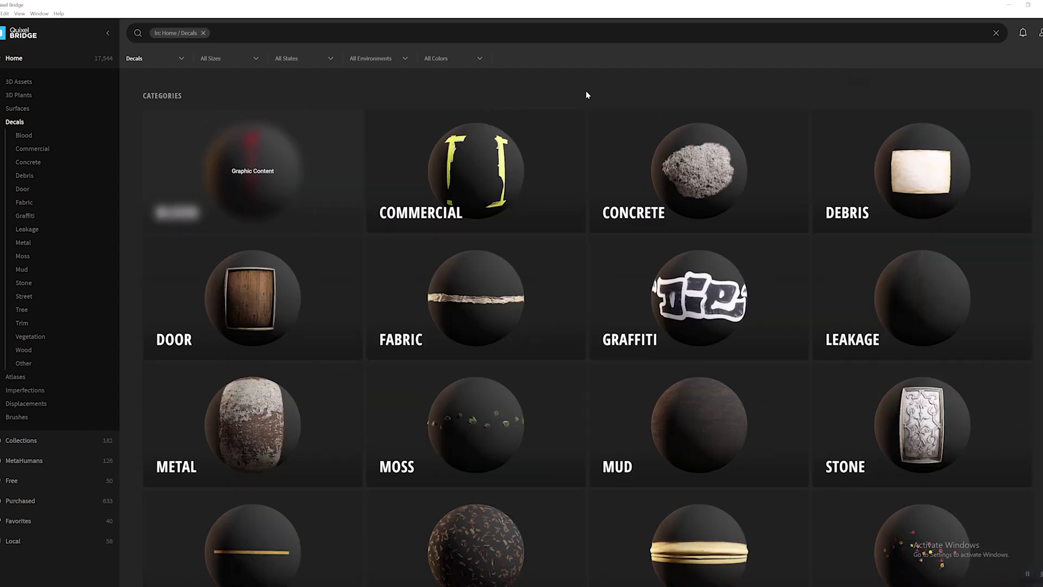
scroll(586, 95, down, 5)
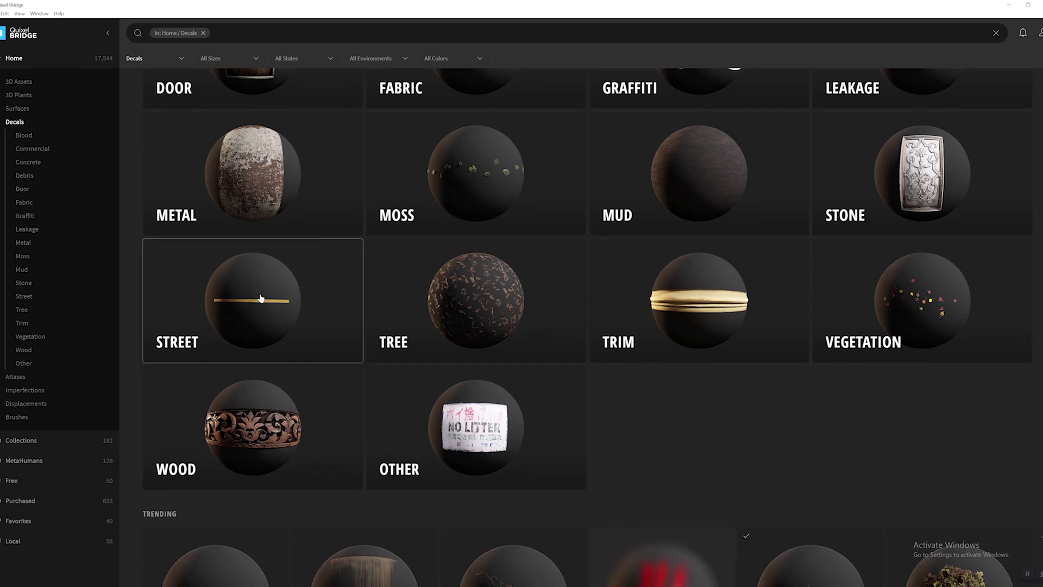
click(311, 301)
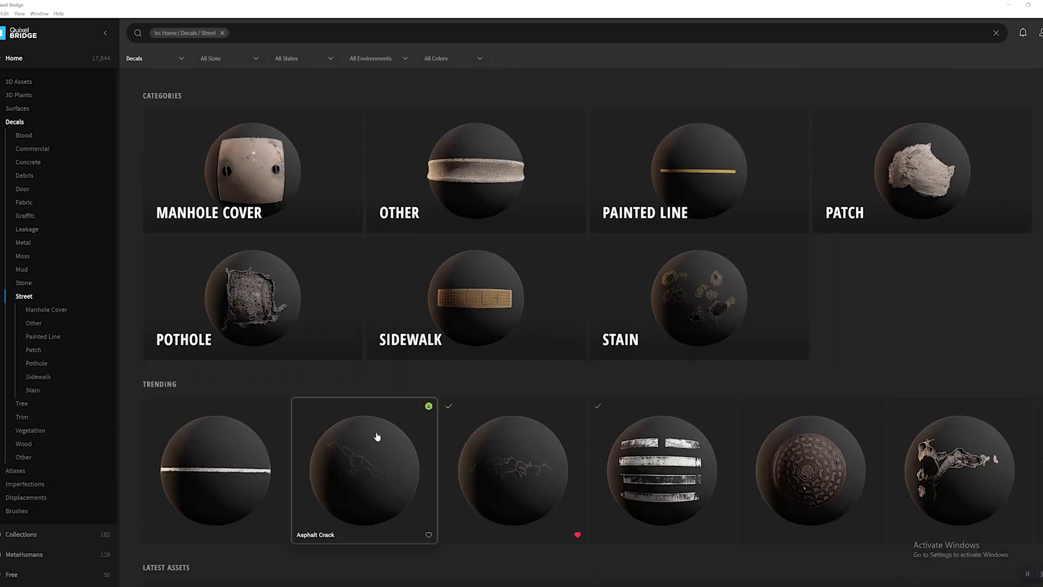
scroll(482, 384, down, 3)
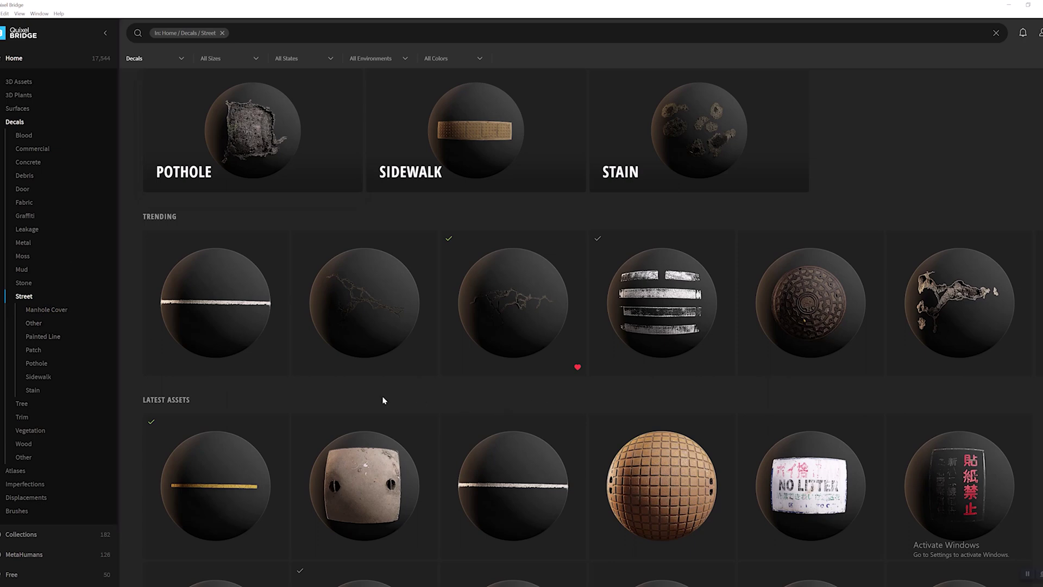
- View the Atlases overview and browse to the Fingerprint category of Imperfections
click(21, 471)
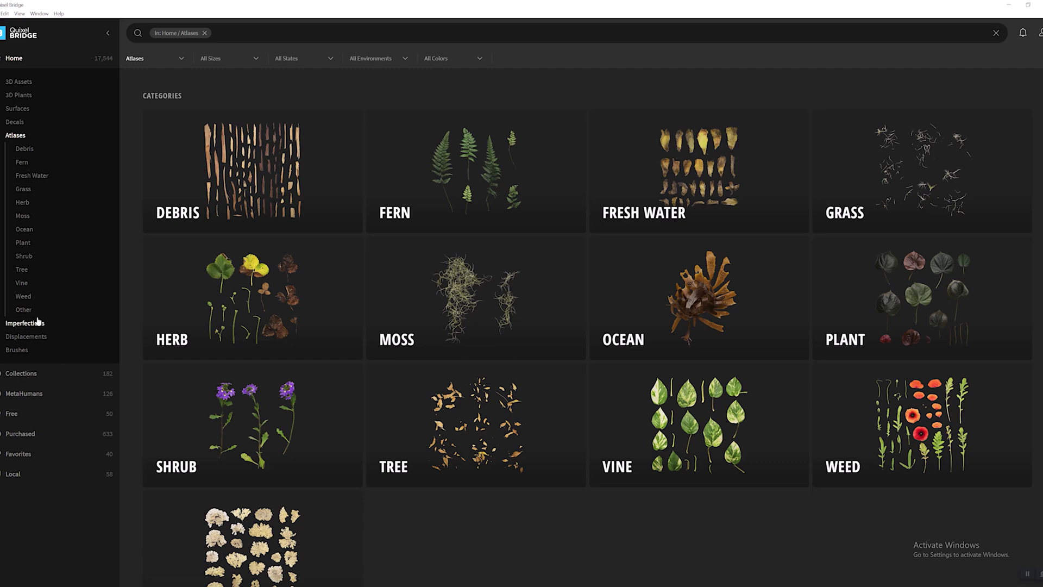
click(25, 323)
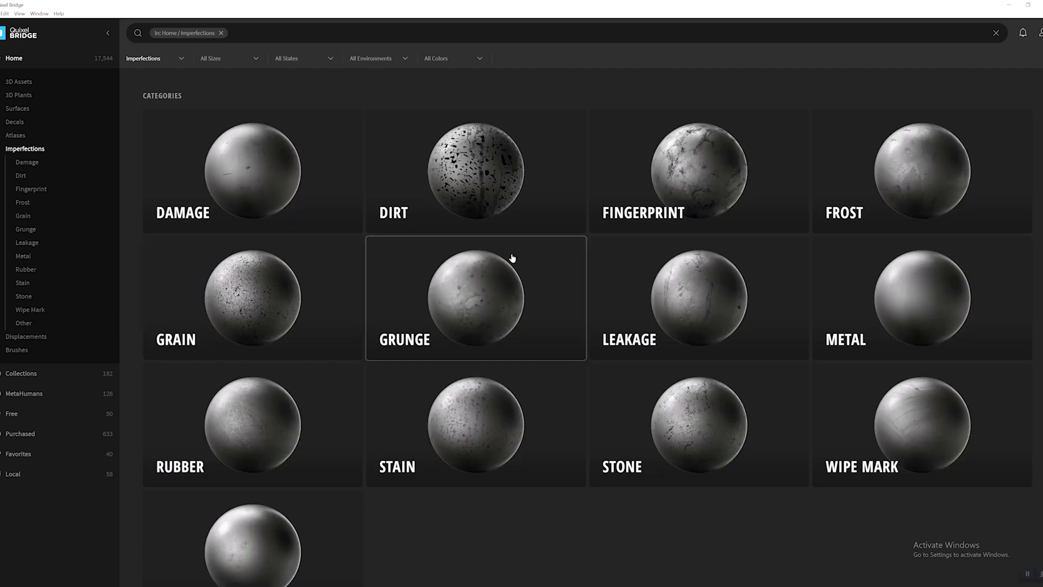
click(696, 200)
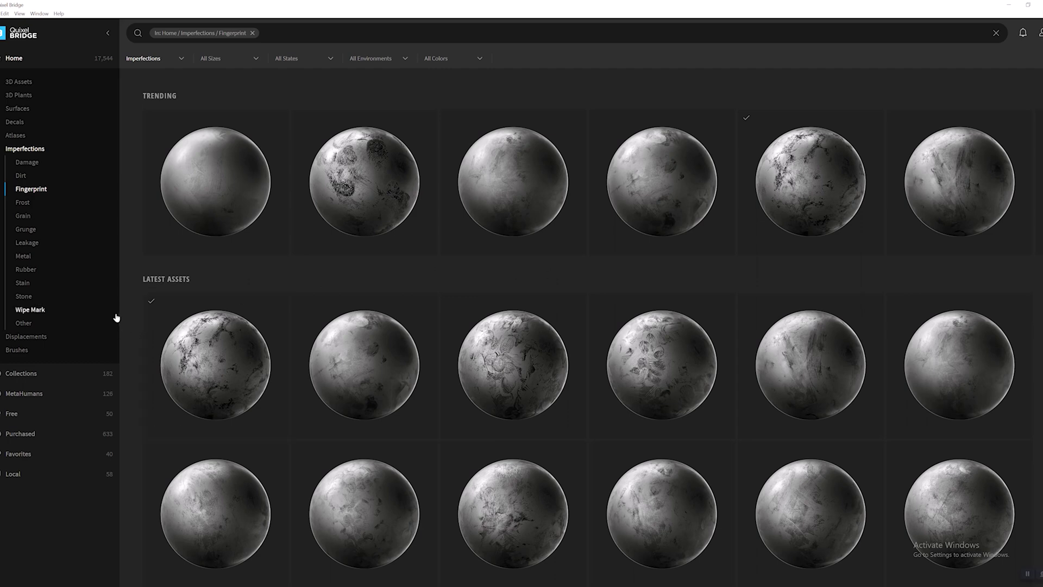
- Go to Displacements and look through the displacement assets
click(53, 328)
click(35, 337)
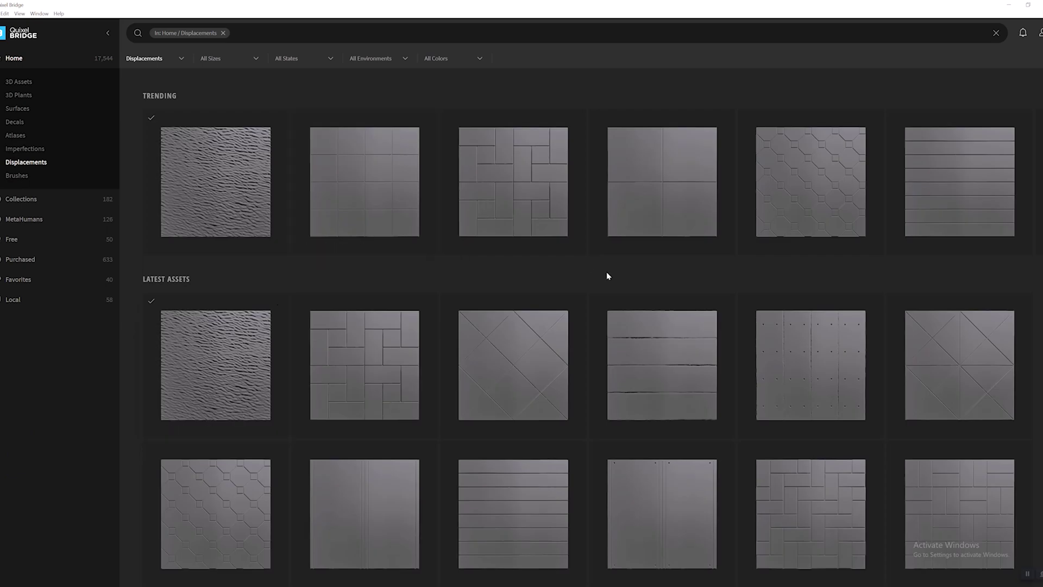
scroll(607, 275, down, 10)
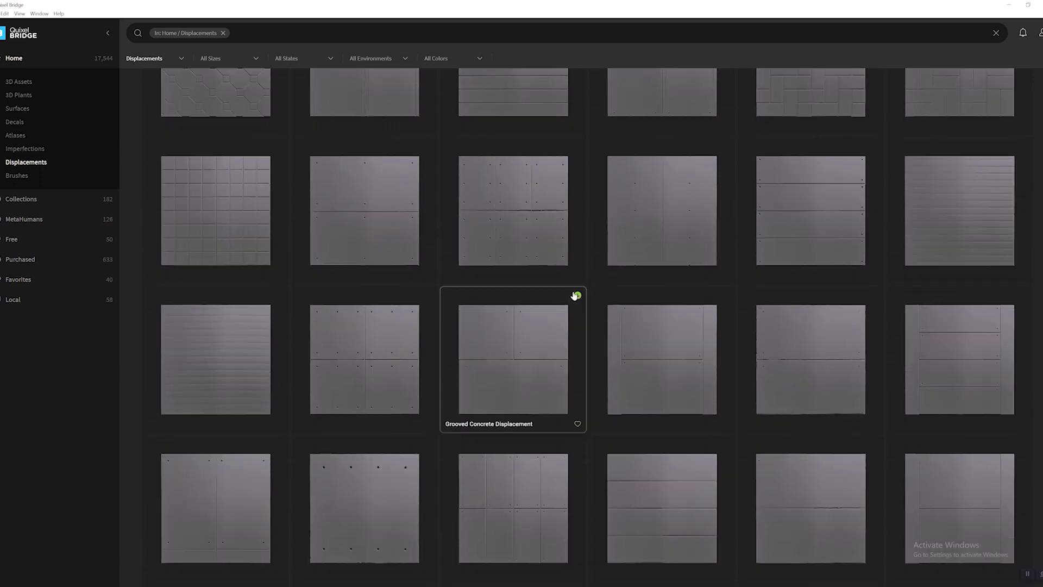
scroll(588, 295, down, 5)
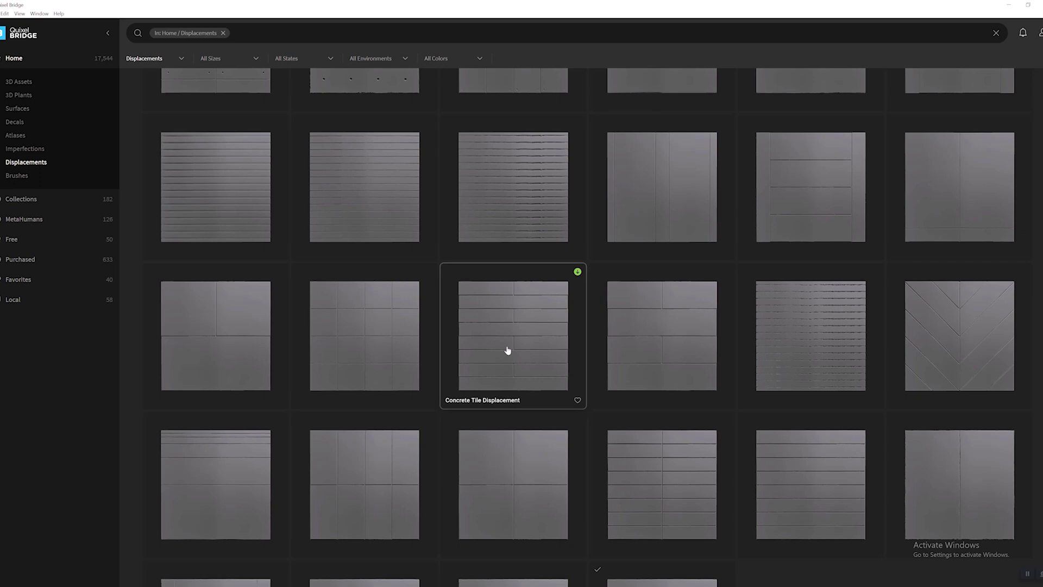
- View the Brushes categories and look through the Collections overview down to the Community collections
click(37, 176)
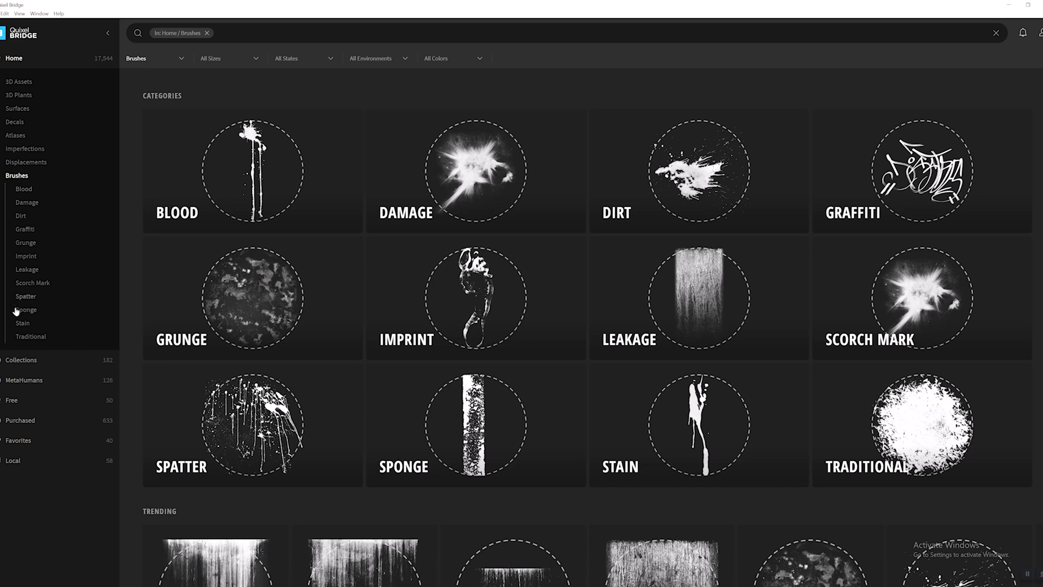
click(26, 361)
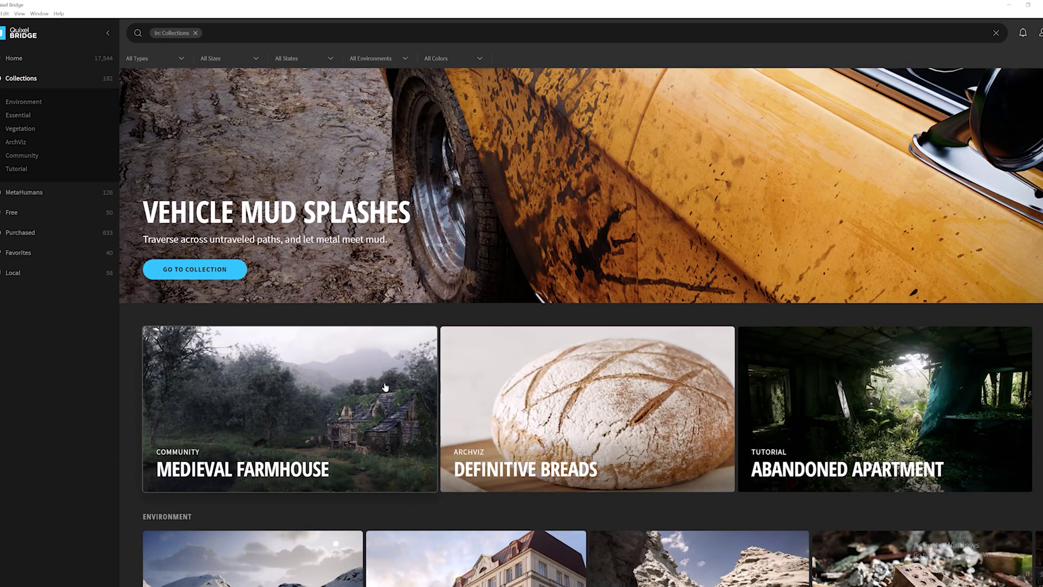
scroll(387, 349, down, 3)
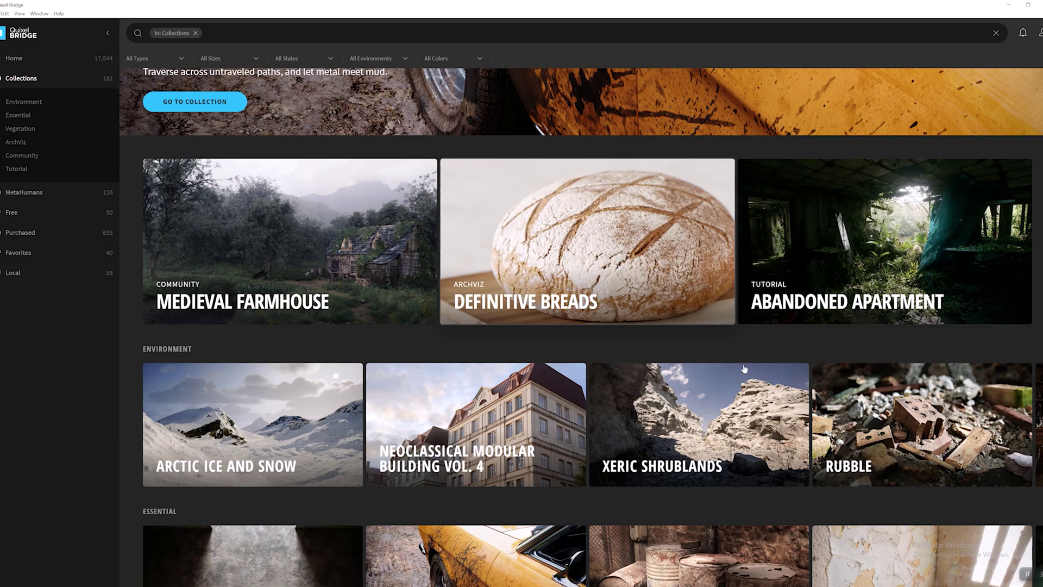
scroll(354, 400, down, 3)
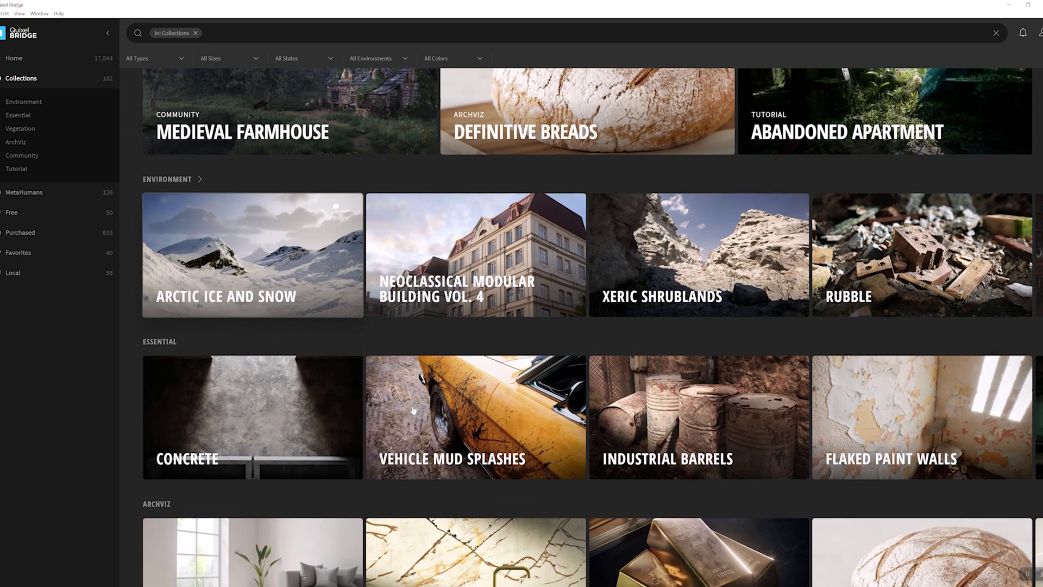
scroll(413, 410, down, 5)
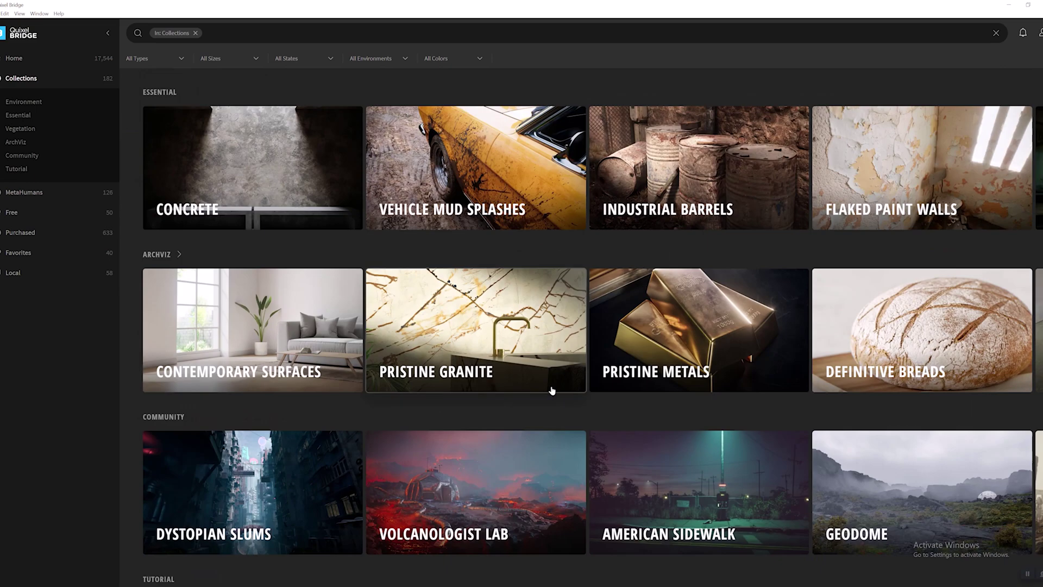
- Show the Contemporary Surfaces collection under ArchViz and look through its assets
click(267, 352)
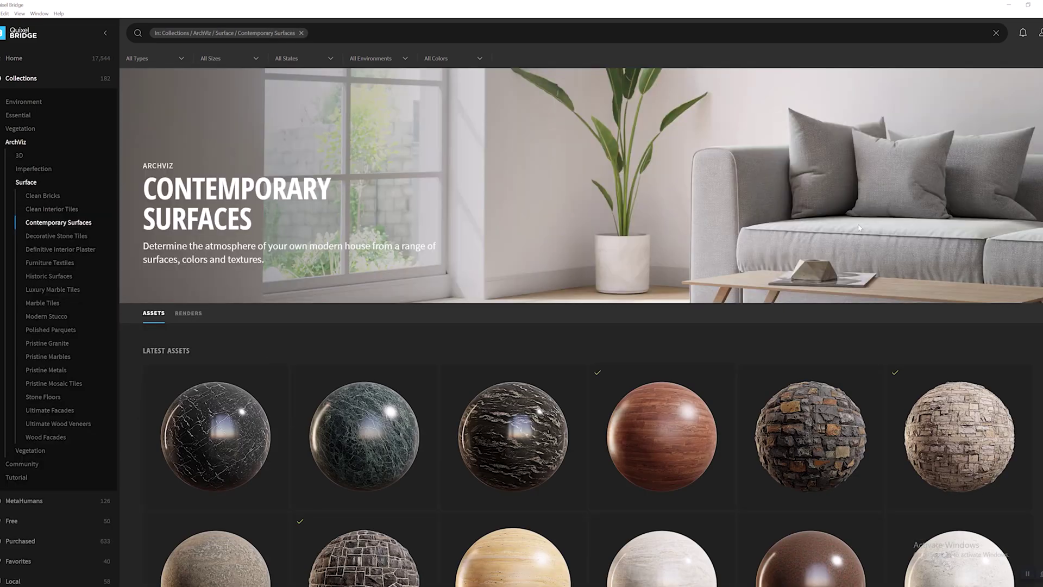
scroll(435, 320, down, 5)
scroll(543, 424, down, 5)
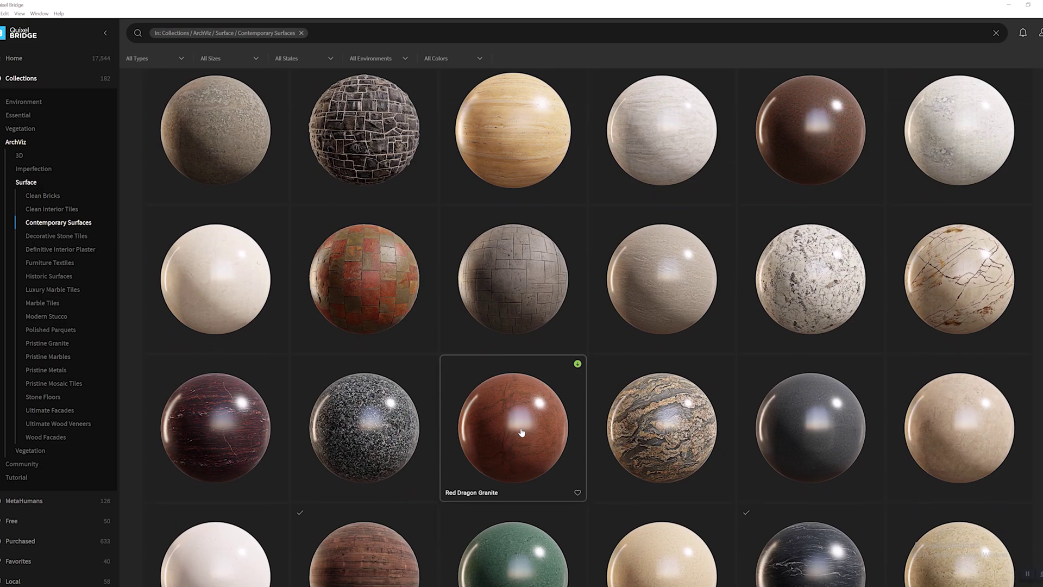
scroll(693, 442, down, 15)
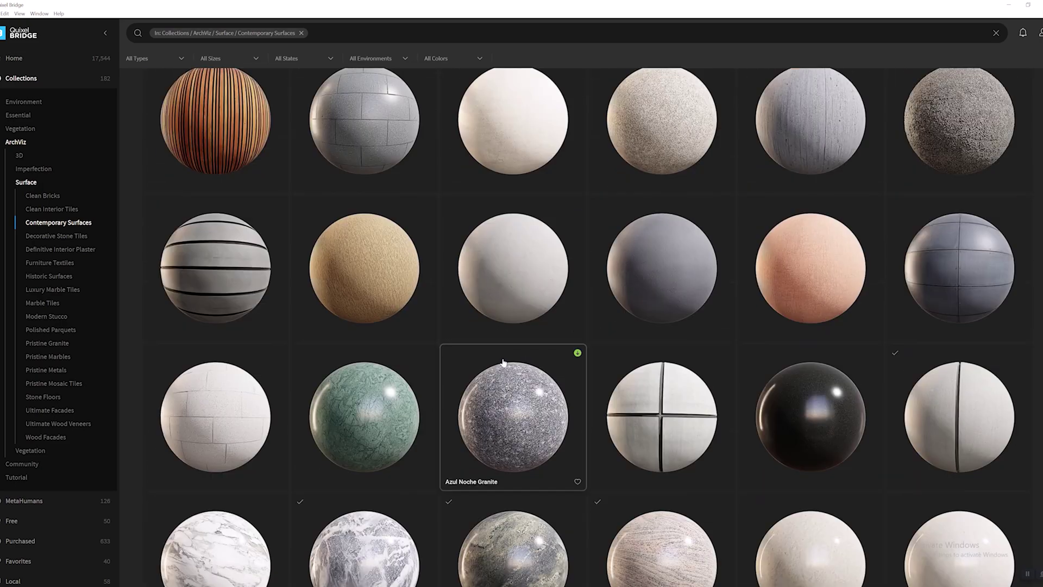
- Look through the remaining Contemporary Surfaces and the assets of the Historic Surfaces collection under ArchViz
scroll(556, 371, down, 6)
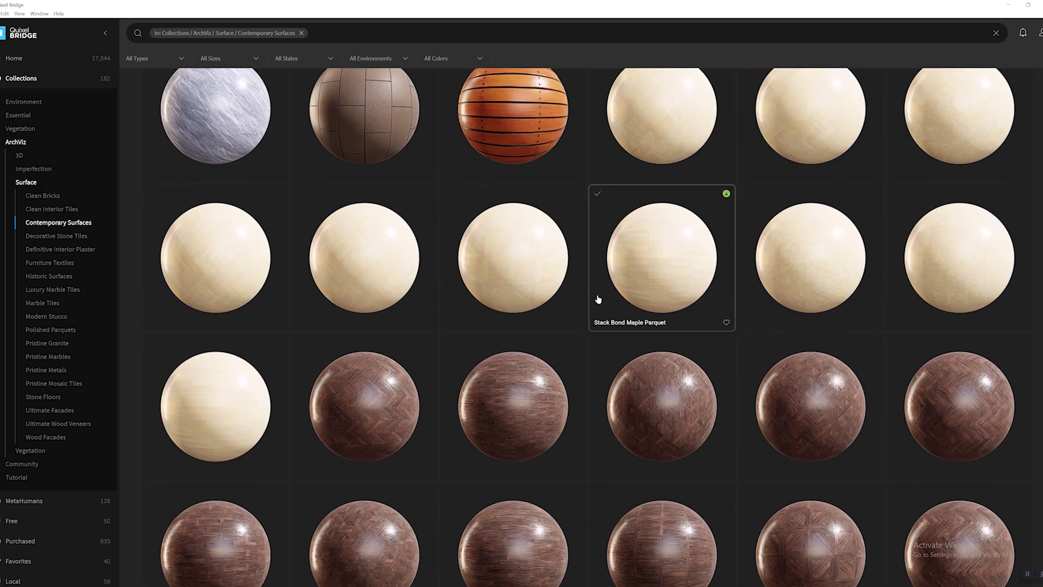
click(58, 275)
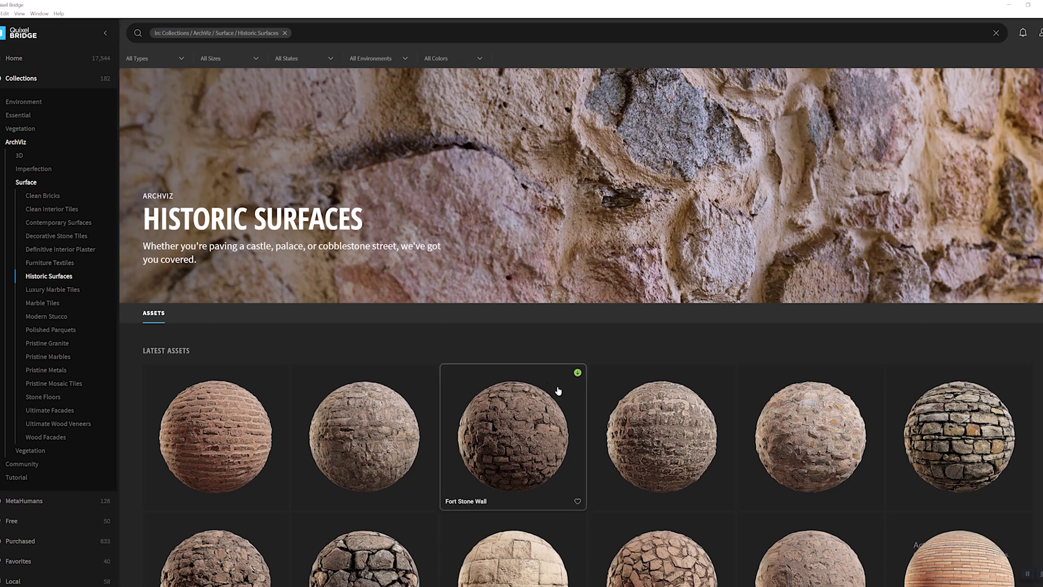
scroll(558, 389, down, 10)
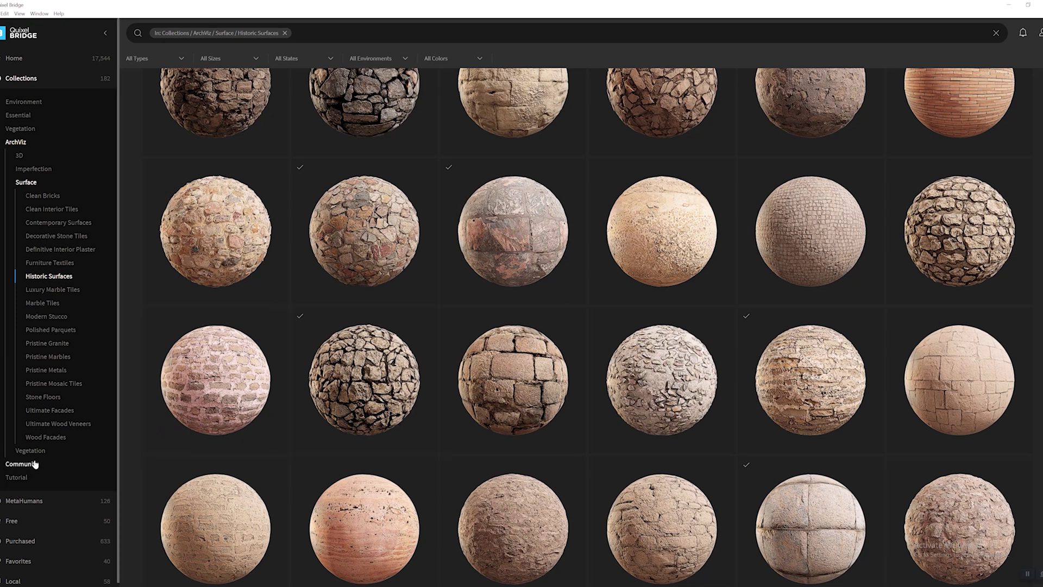
- Browse the Community collections and view the assets of the Living Room collection
click(81, 462)
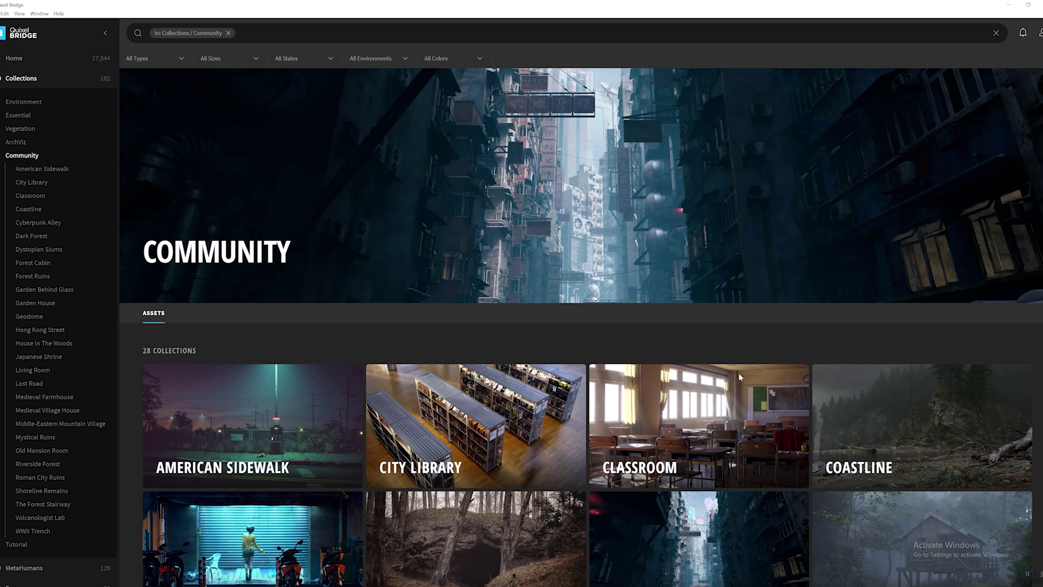
scroll(881, 469, down, 5)
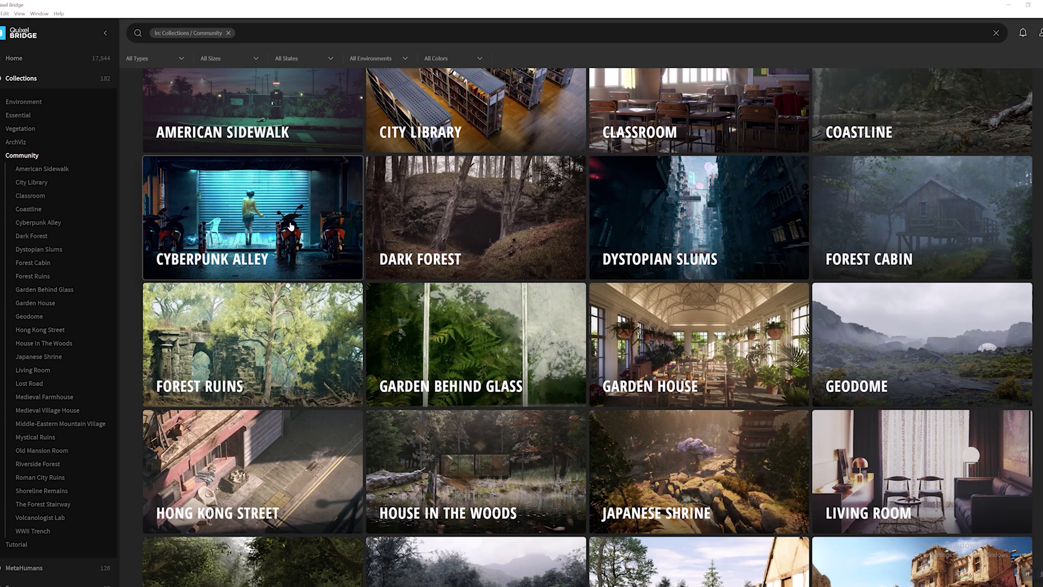
click(842, 488)
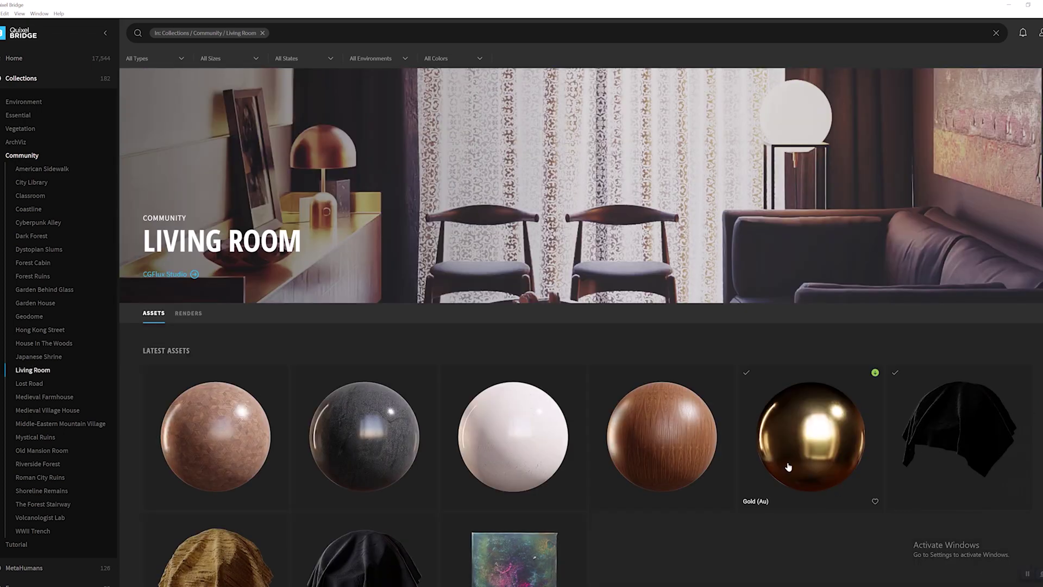
scroll(956, 304, down, 2)
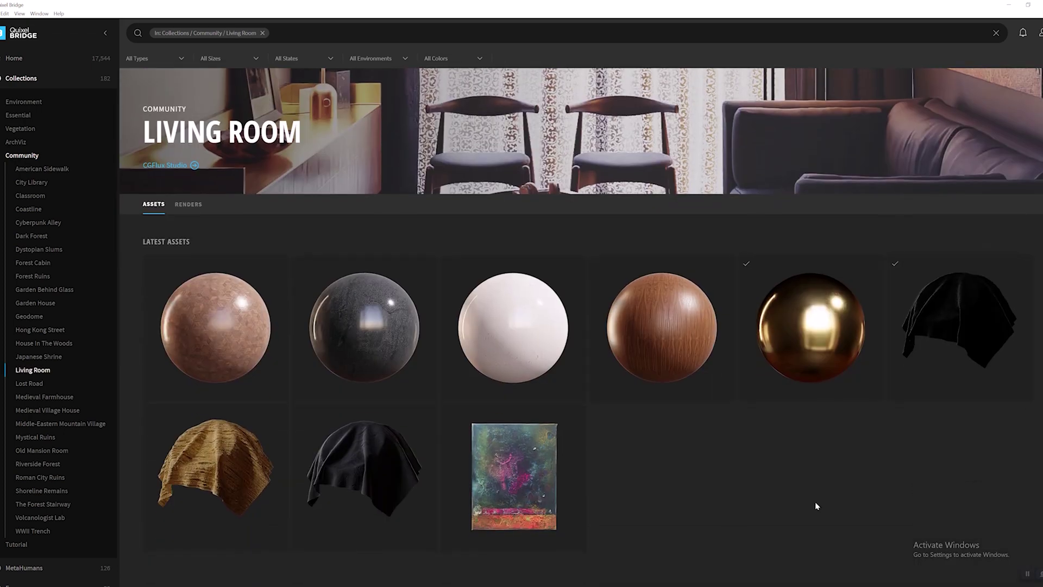
scroll(152, 507, up, 2)
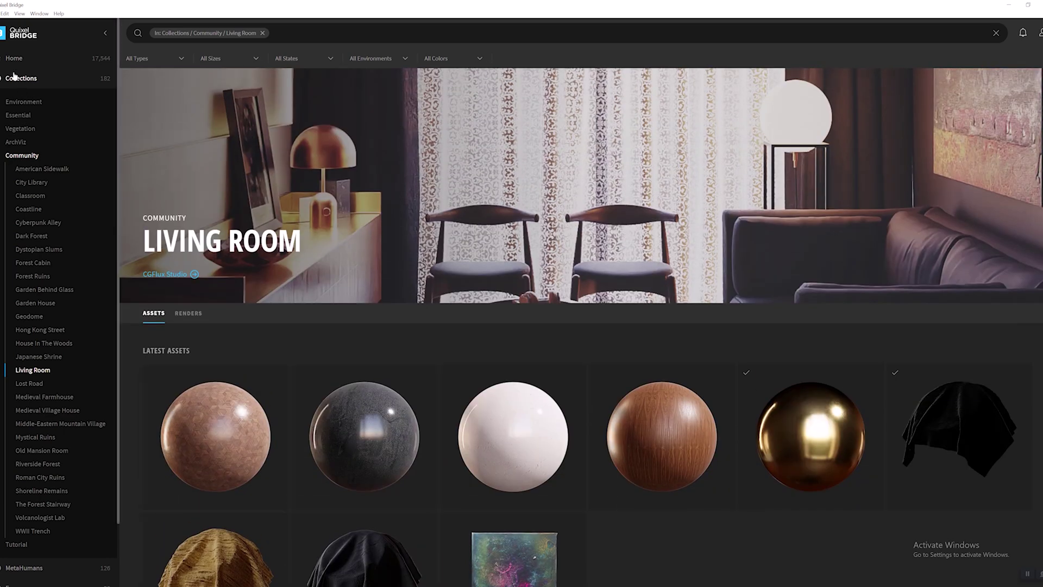
- View the Collections overview and the Purchased assets, and look through the Favorites
click(14, 76)
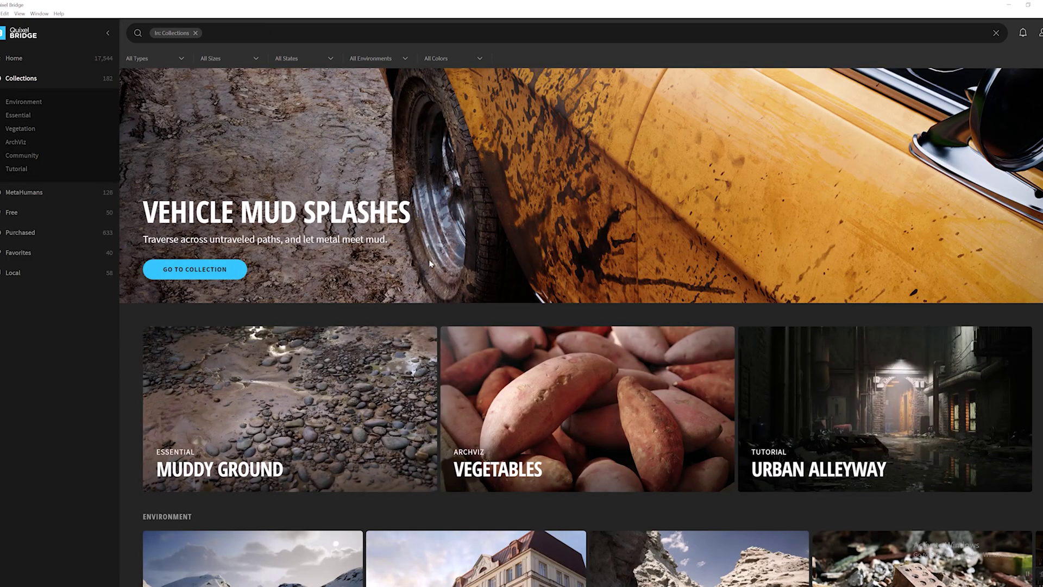
click(25, 234)
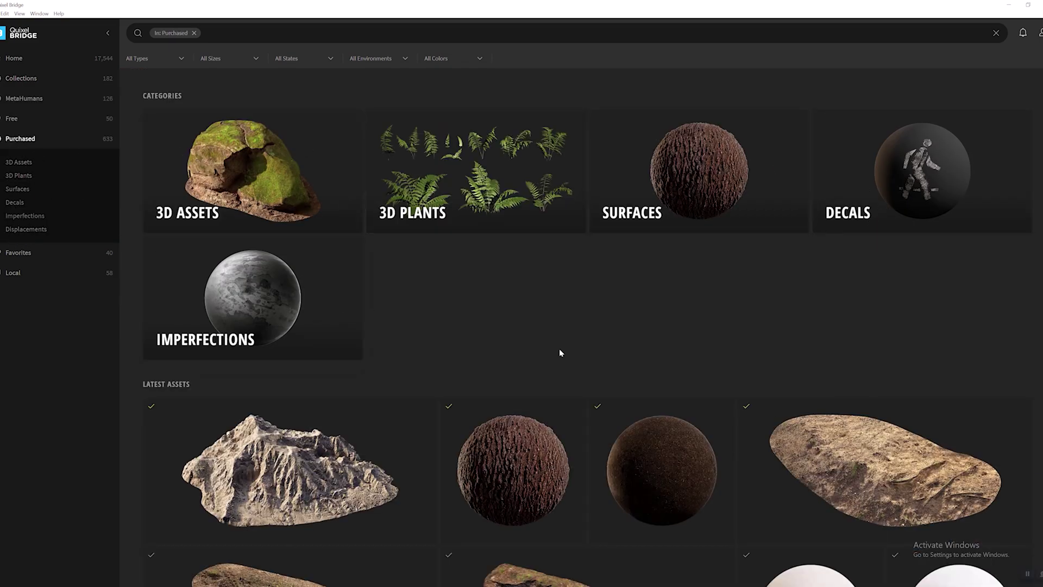
click(15, 259)
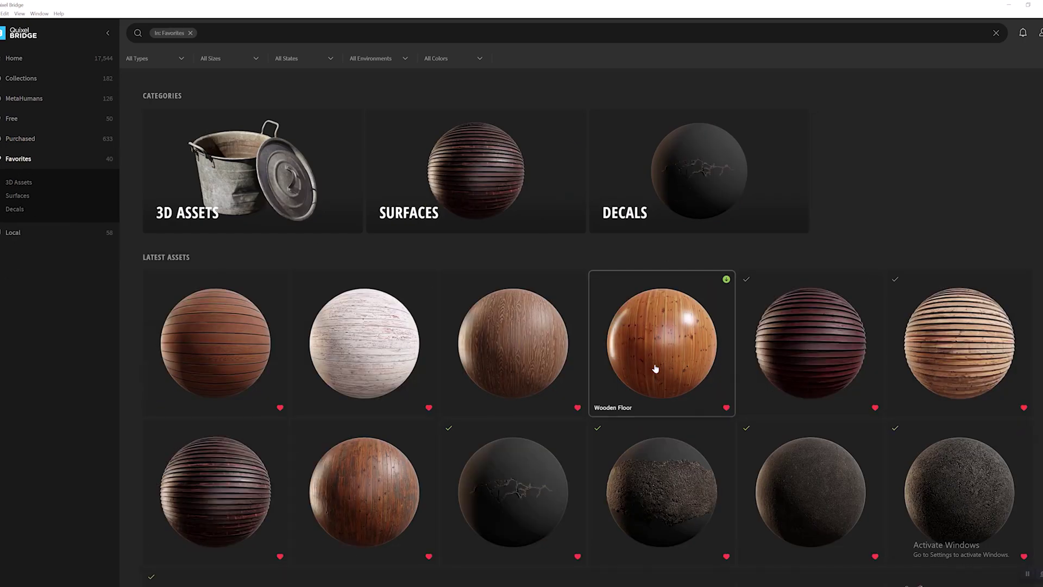
scroll(636, 318, down, 5)
scroll(792, 407, down, 5)
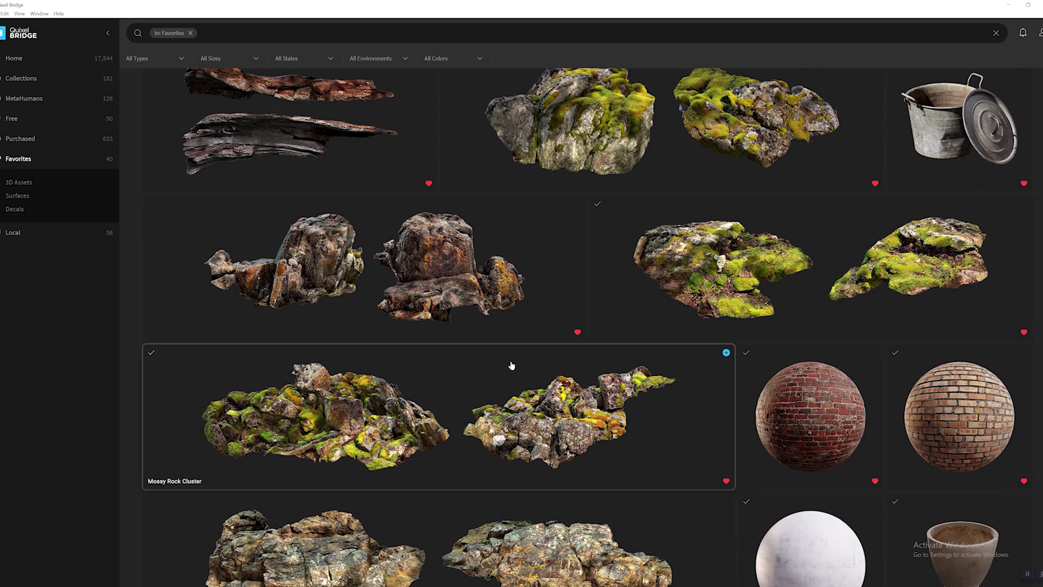
scroll(511, 365, up, 10)
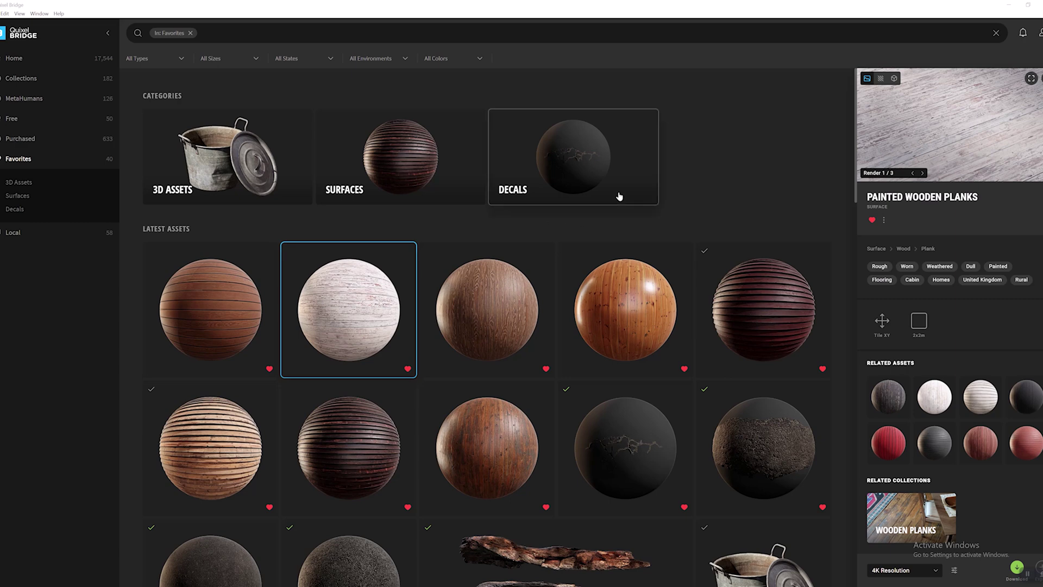
click(537, 229)
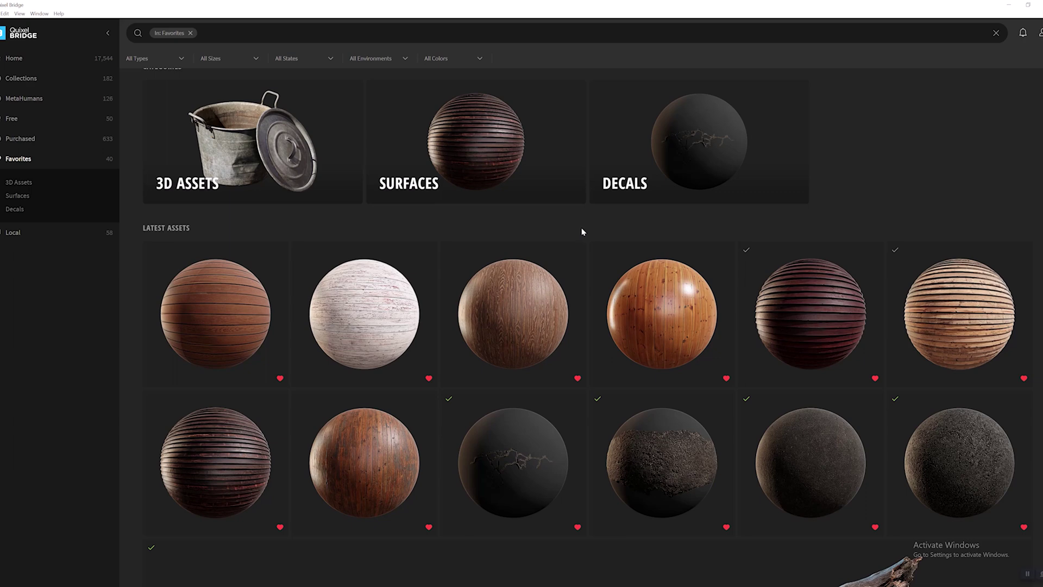
- Show the favorite 3D assets and examine the texture download settings of the Wooden Branch
click(254, 146)
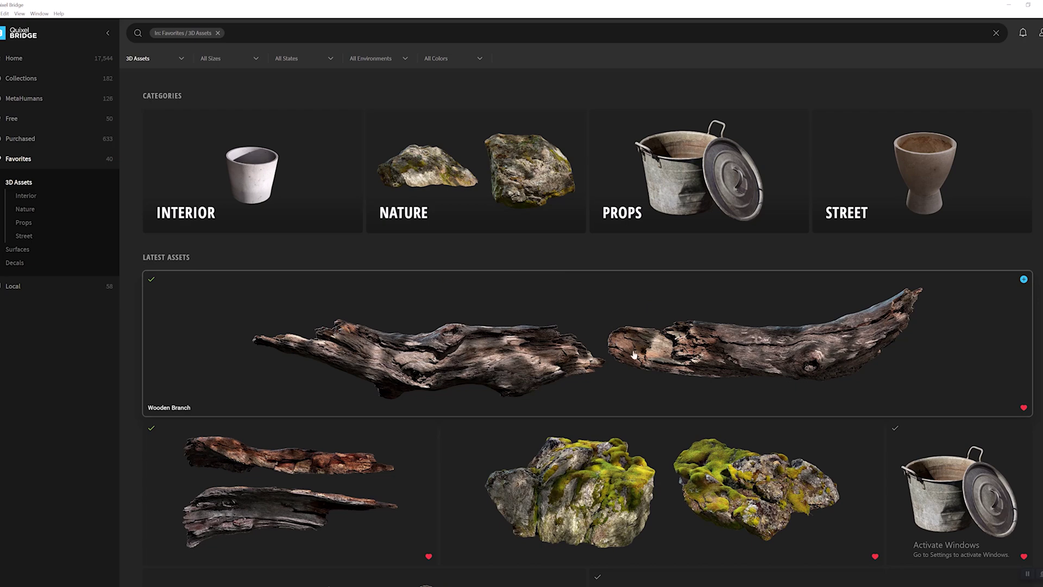
click(588, 328)
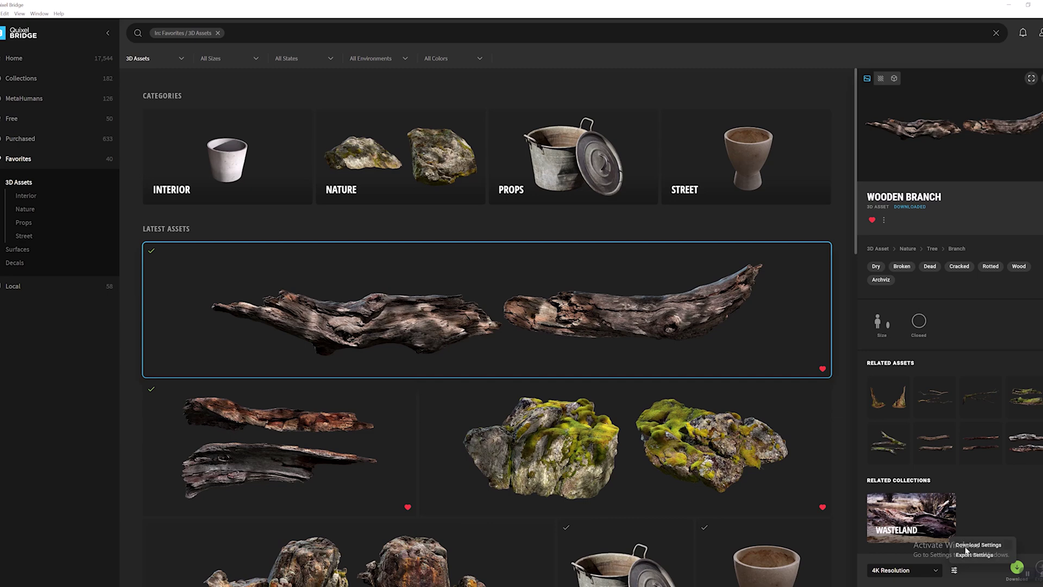
click(971, 545)
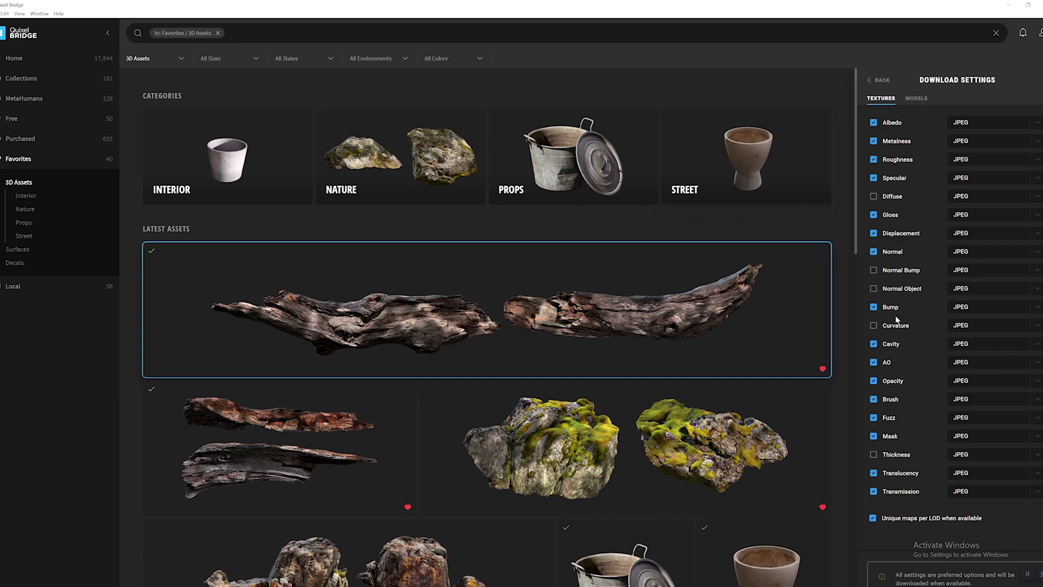
scroll(894, 506, down, 1)
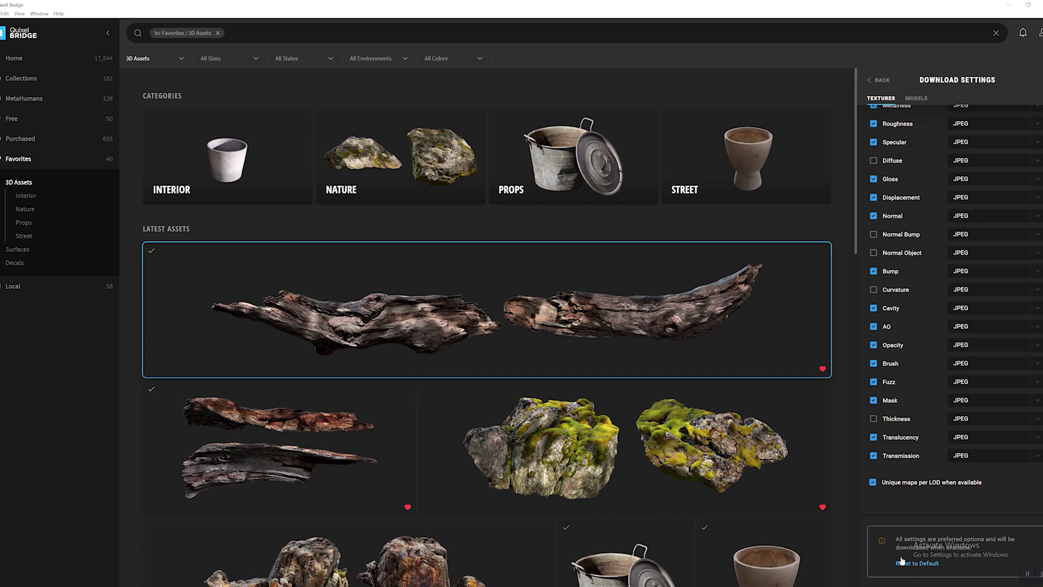
scroll(893, 380, up, 1)
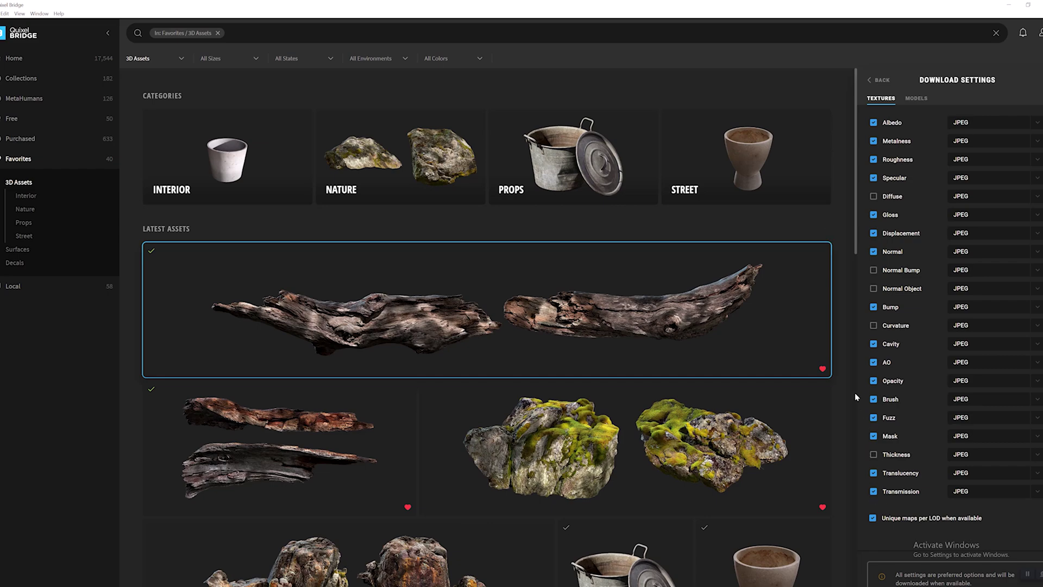
scroll(855, 392, down, 6)
scroll(855, 392, up, 6)
click(842, 373)
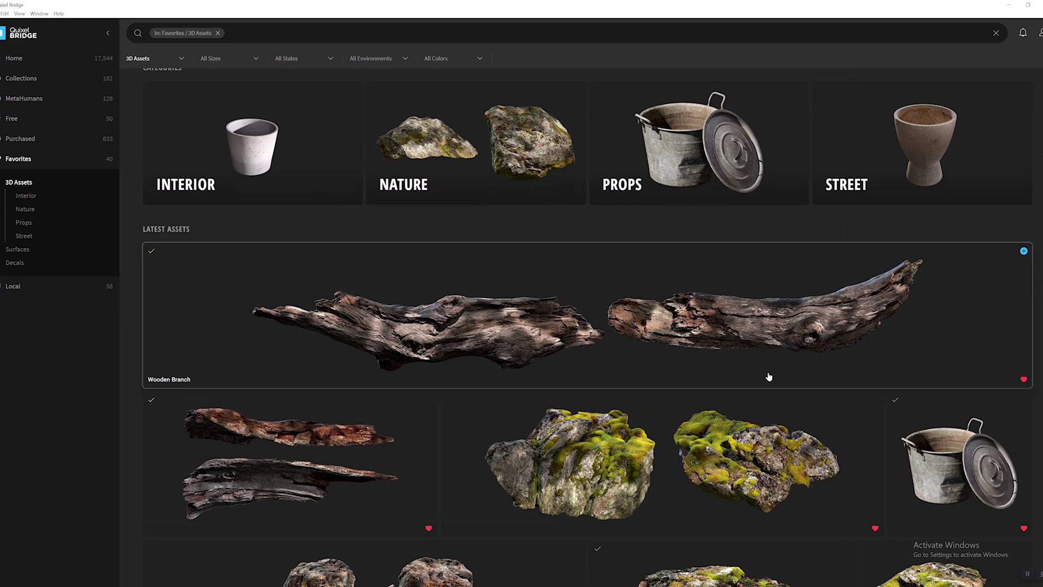
- Examine the Wooden Branch's model download settings, including the Megascans and MetaHumans format options
click(552, 361)
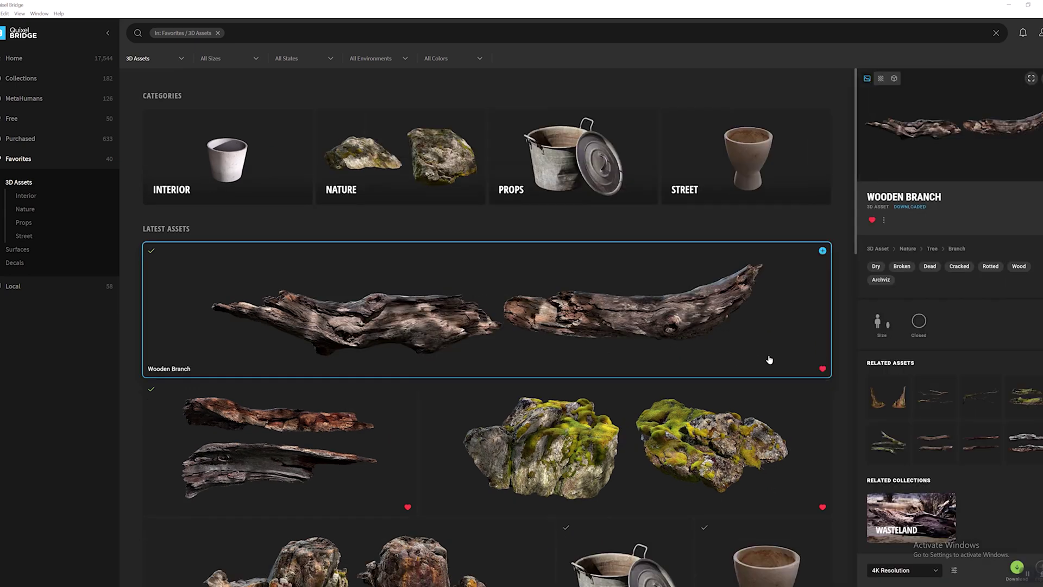
click(955, 571)
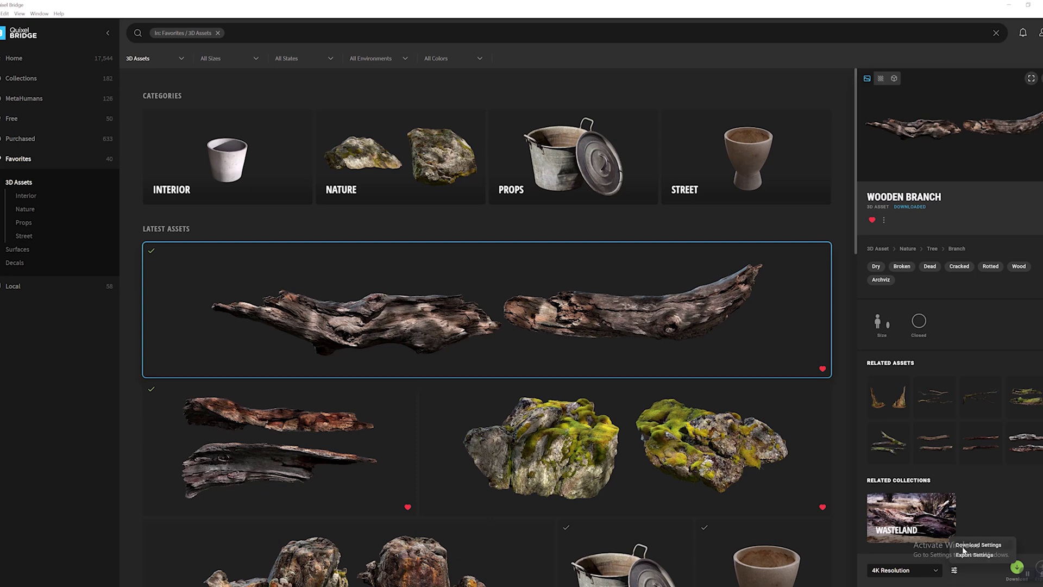
click(962, 545)
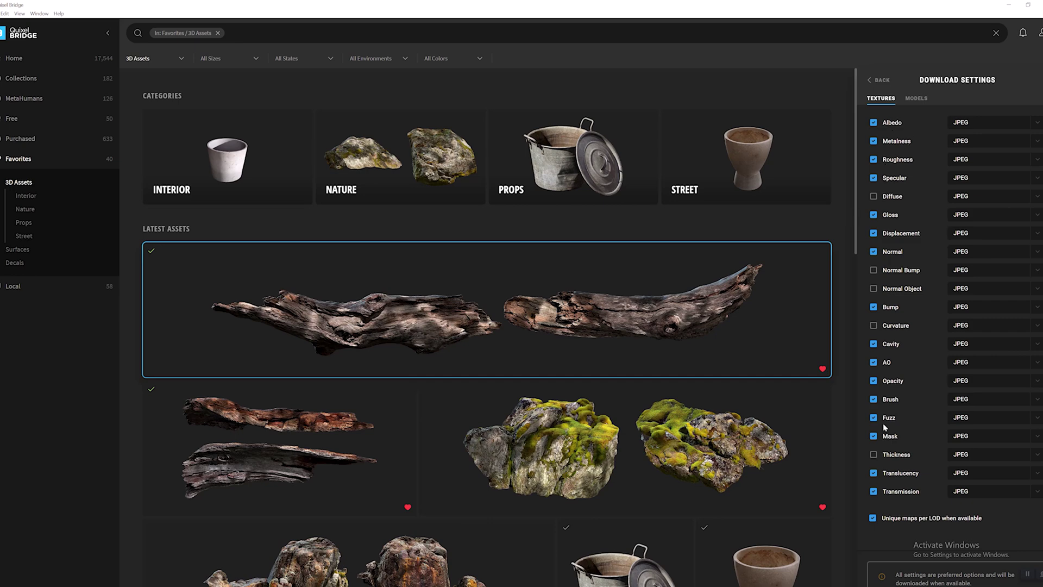
click(915, 98)
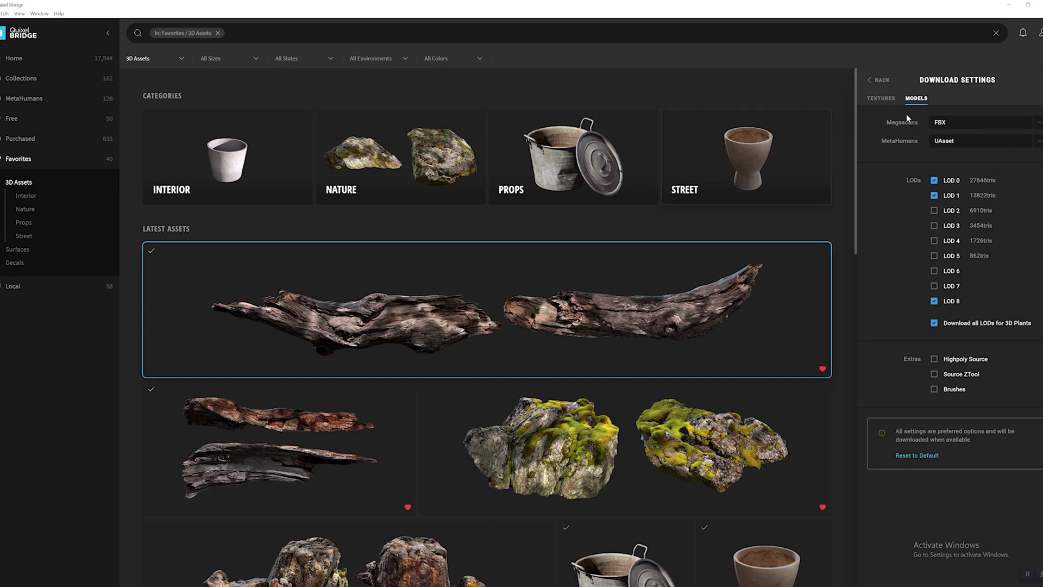
click(980, 124)
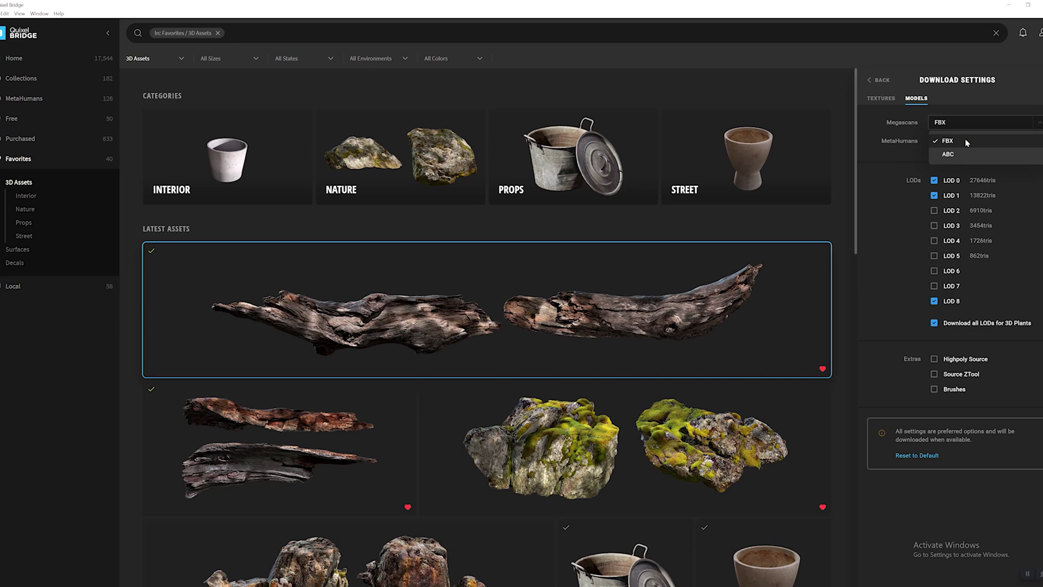
click(993, 139)
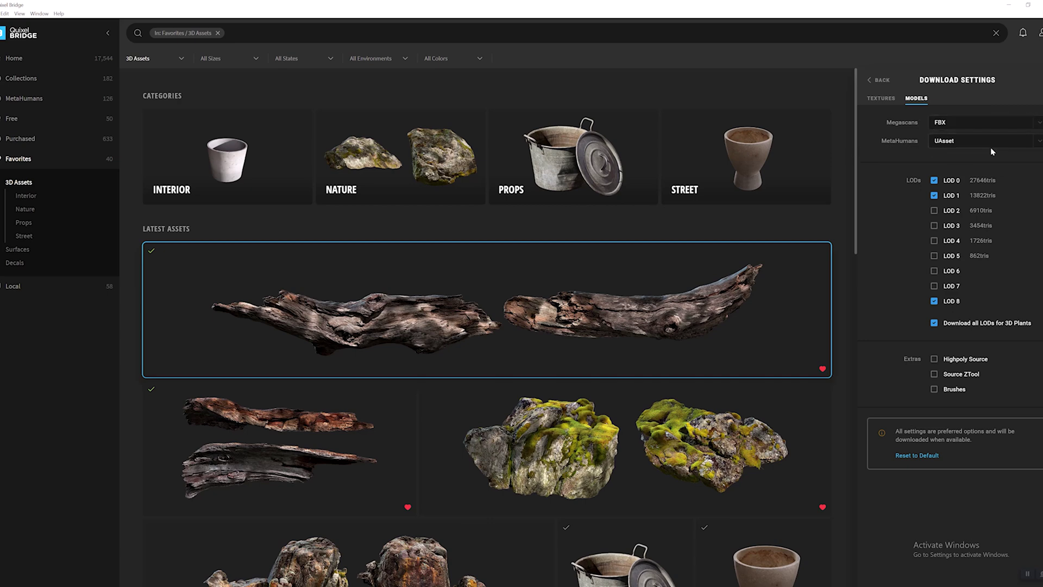
click(959, 145)
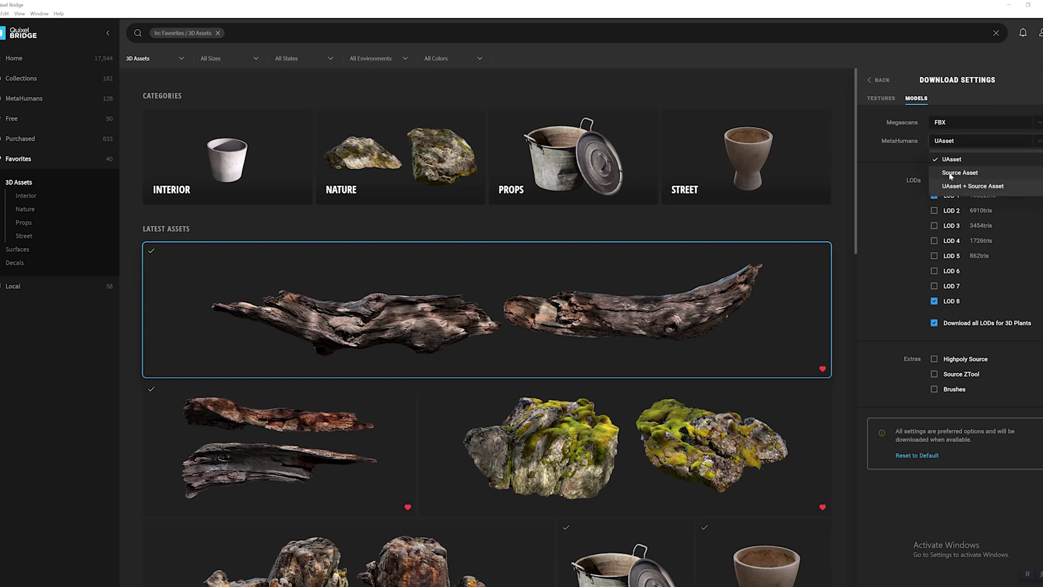
click(868, 156)
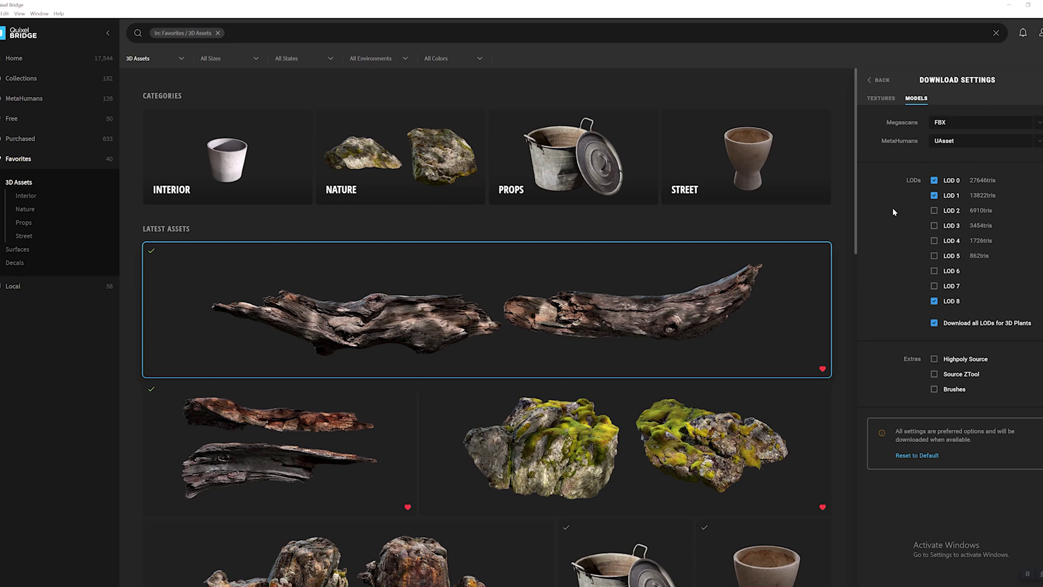
- Set the LODs for model downloads to LOD 0, LOD 1, LOD 4 and LOD 5 only
click(934, 211)
click(934, 225)
click(933, 240)
click(934, 256)
click(934, 270)
click(933, 287)
click(934, 211)
click(934, 226)
click(934, 240)
click(934, 255)
click(934, 270)
click(934, 256)
click(933, 270)
click(933, 301)
click(933, 286)
click(934, 270)
click(933, 241)
- View the list of export plugins available for other 3D programs
click(4, 14)
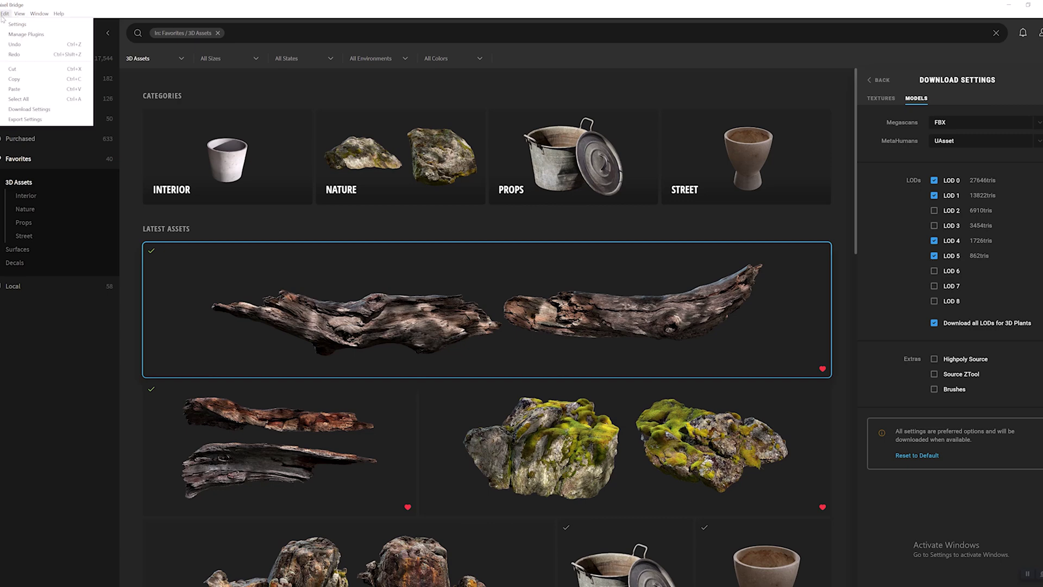
click(26, 34)
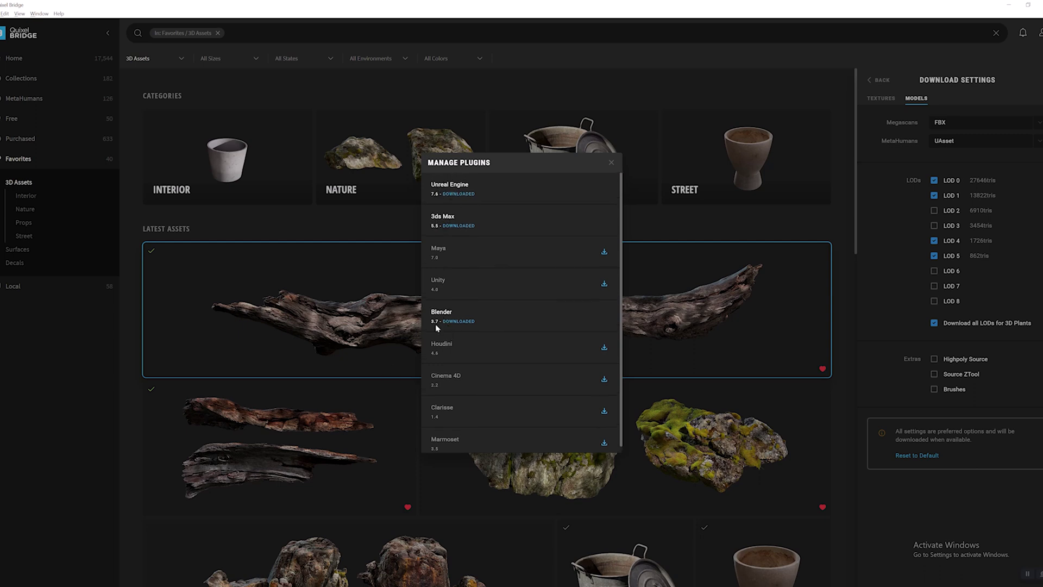
click(610, 163)
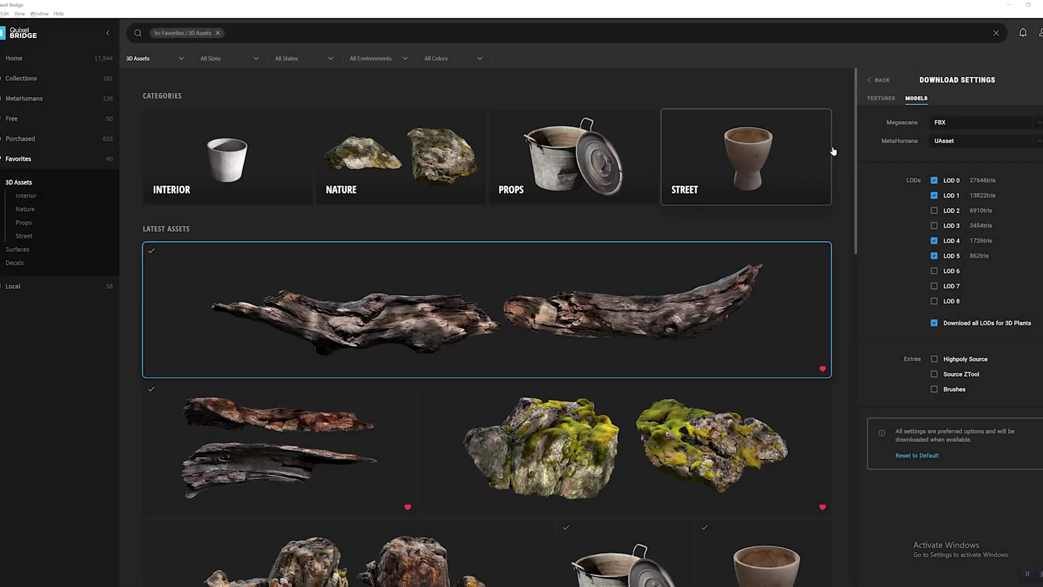
- Set the Displacement texture's download format to EXR
click(870, 99)
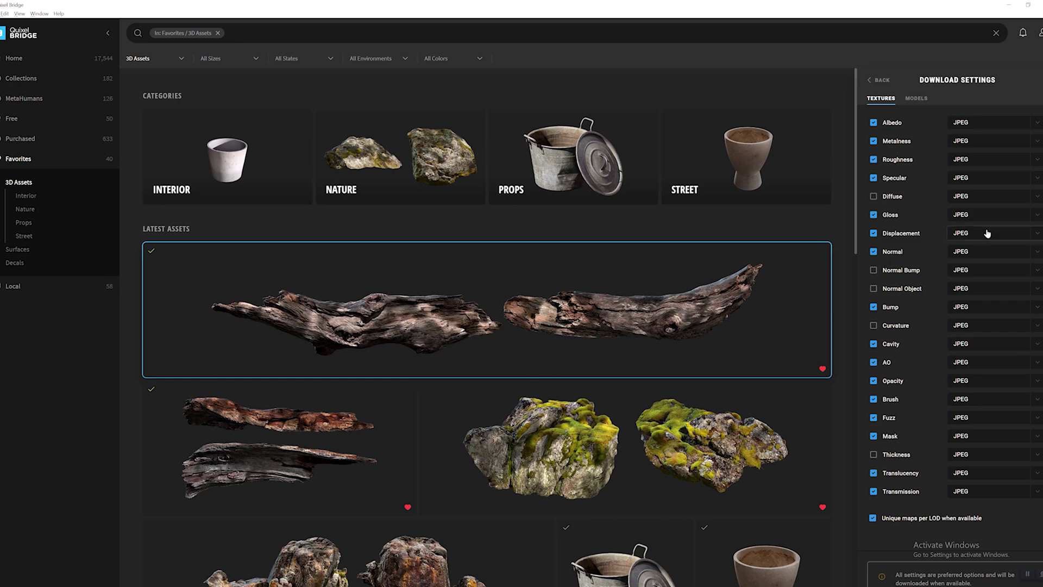
click(1032, 234)
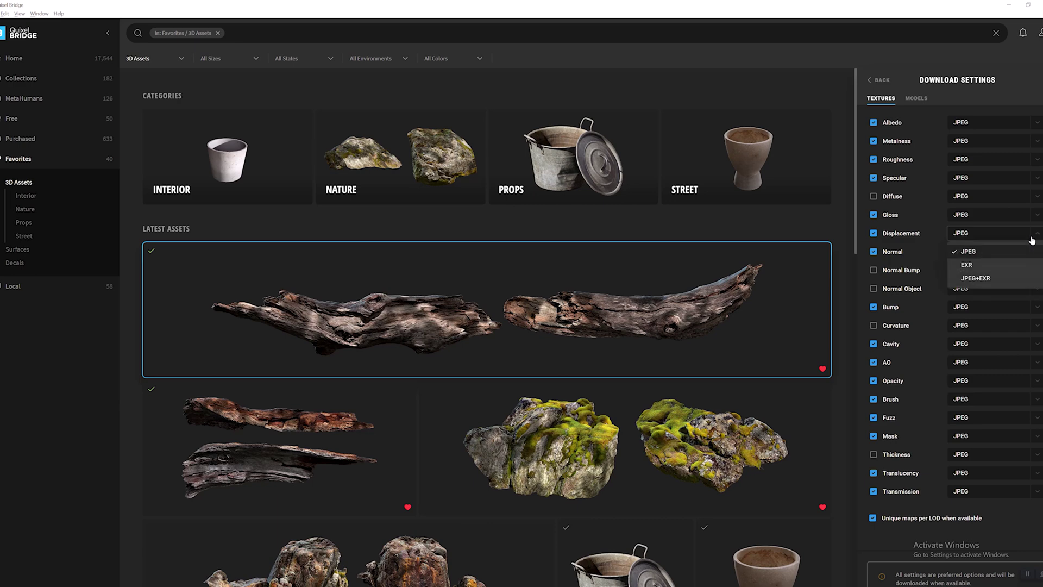
click(966, 265)
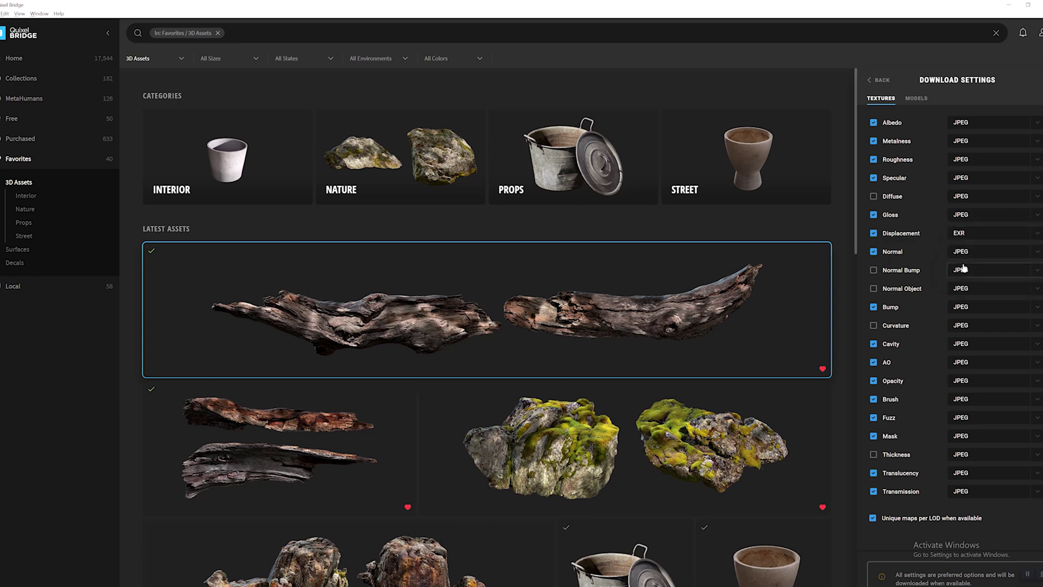
- Restore JPEG as the Displacement texture's download format
click(960, 233)
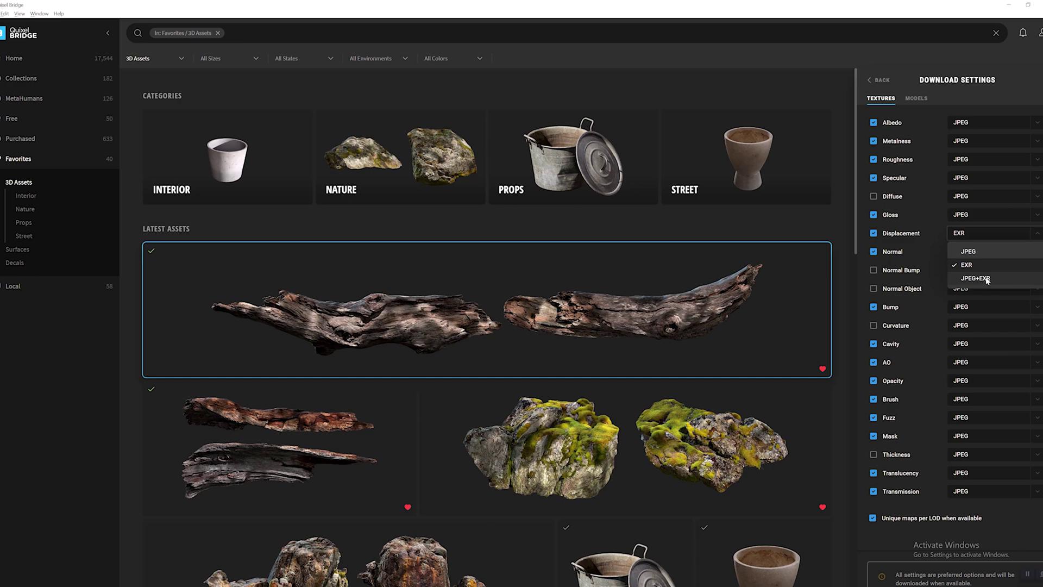
click(968, 252)
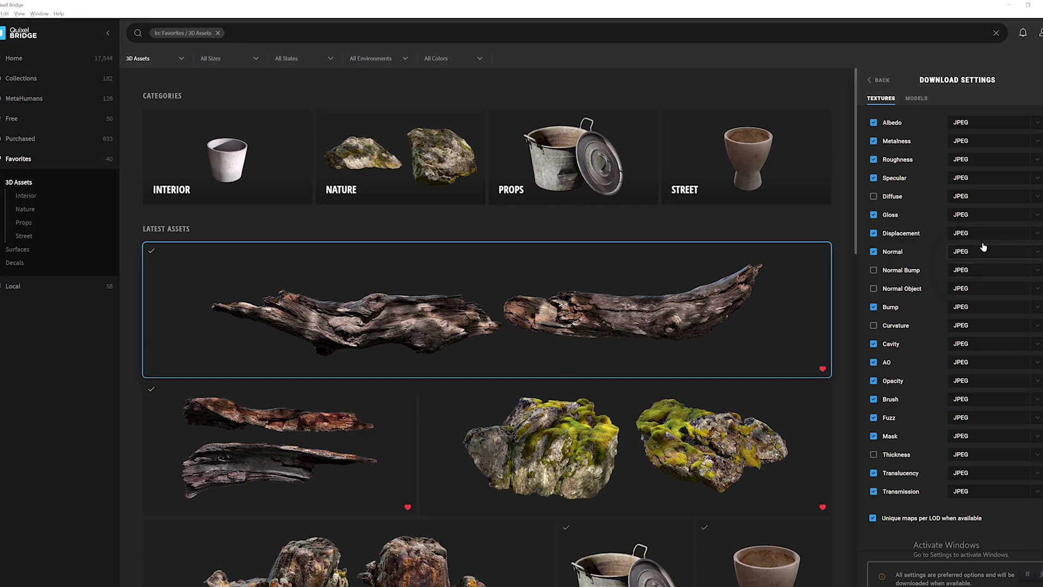
click(972, 234)
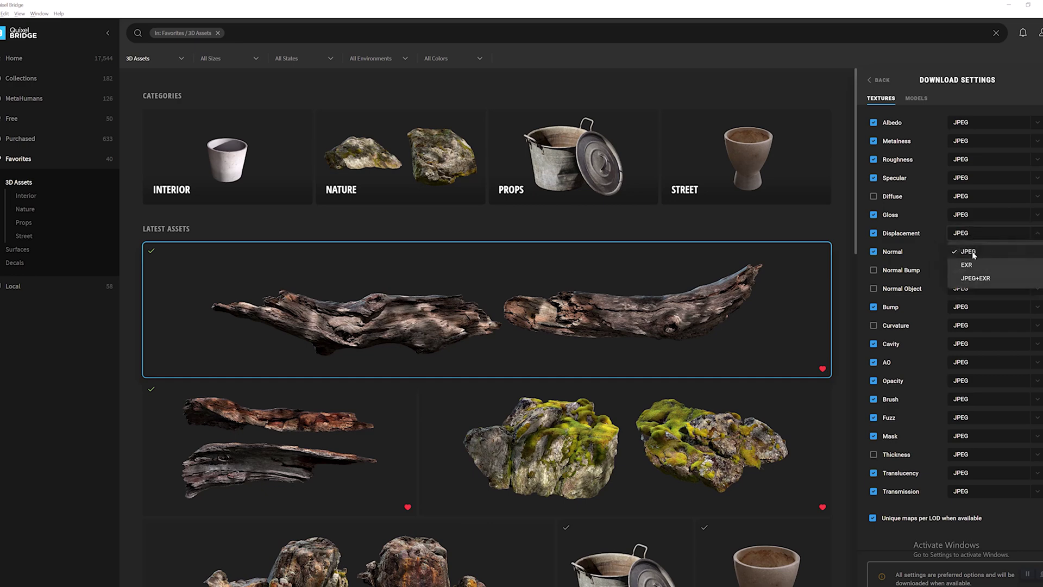
click(972, 255)
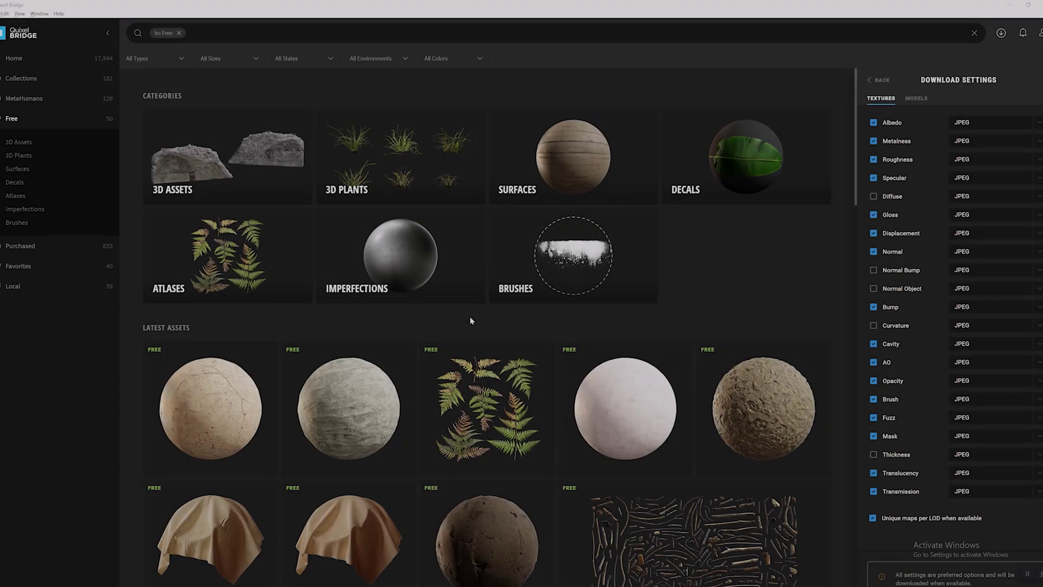
- Open the export settings and examine the available export targets, from Unreal Engine to Custom Disk Export
click(5, 13)
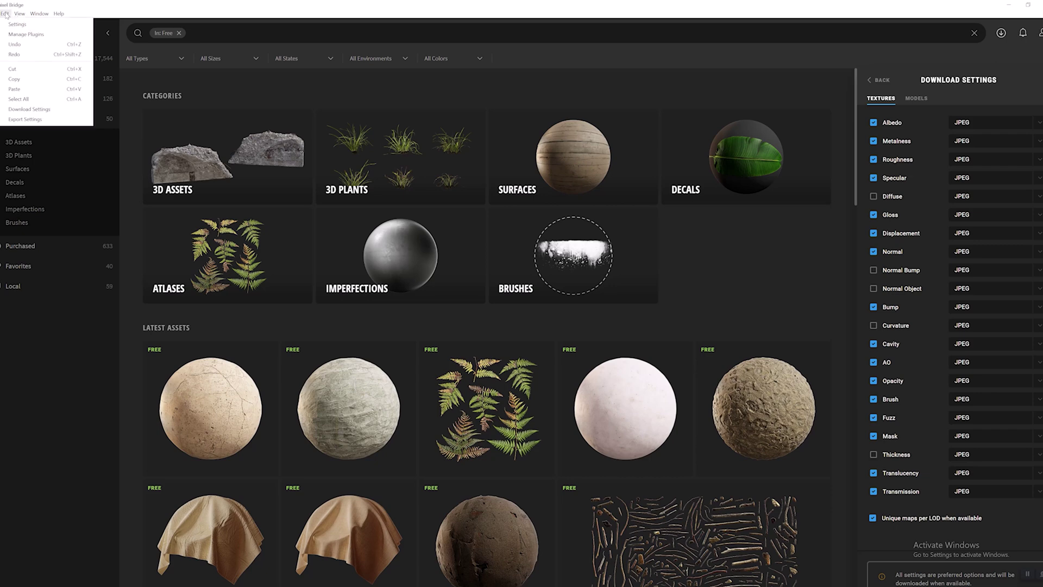
click(25, 119)
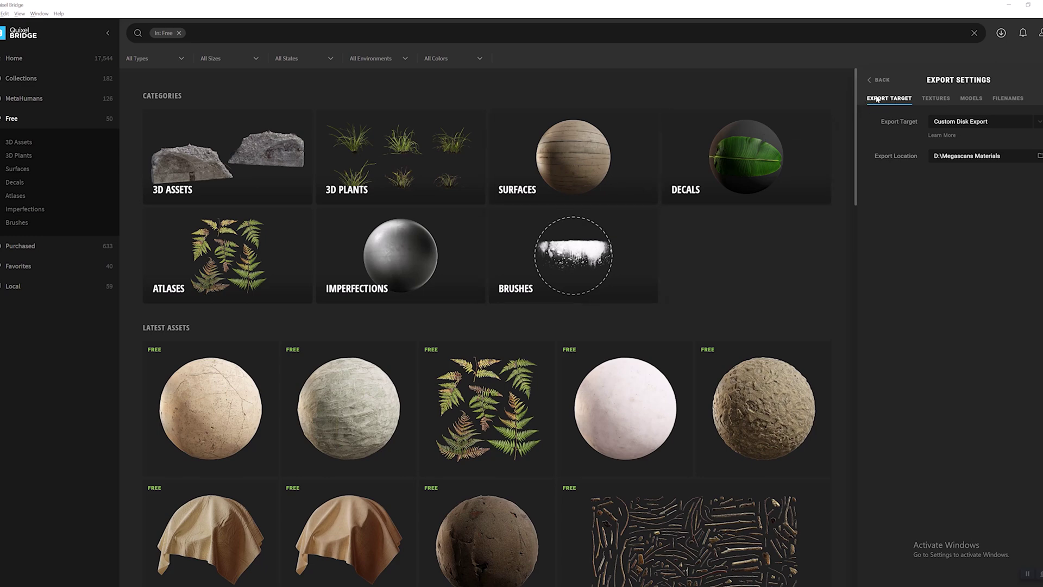
click(1000, 125)
scroll(964, 166, down, 3)
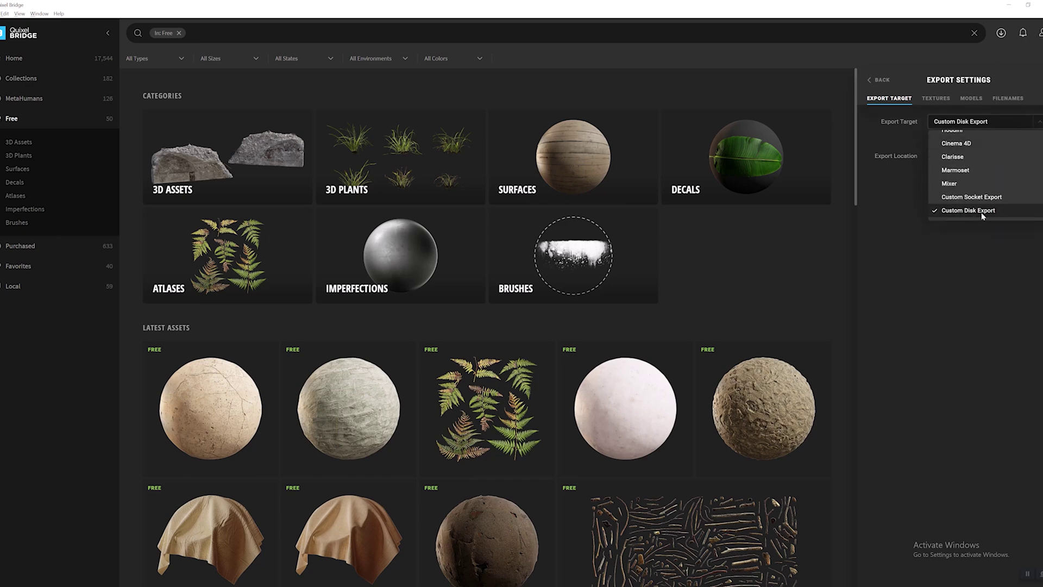
scroll(951, 181, up, 3)
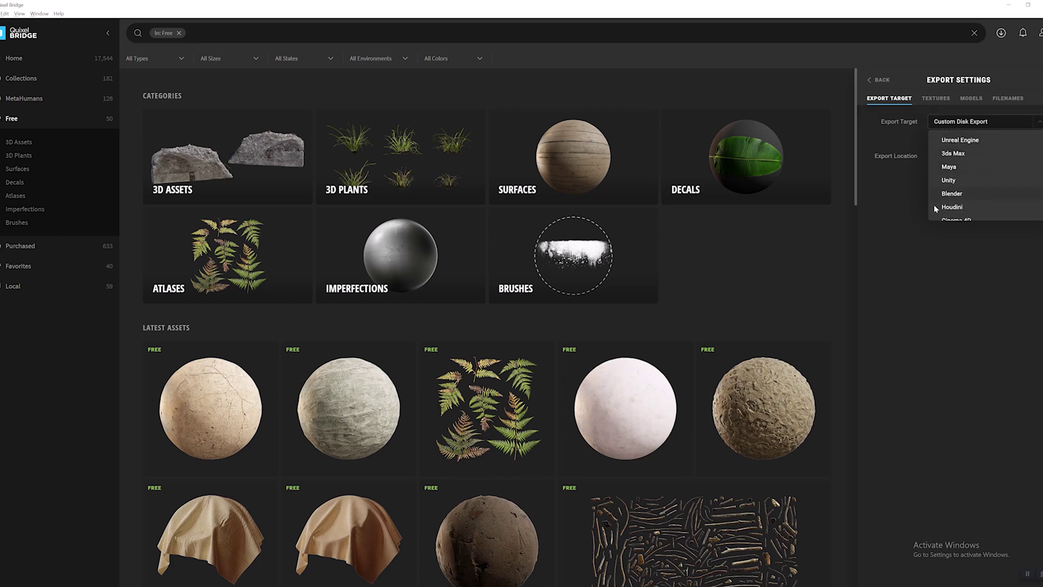
scroll(972, 195, down, 3)
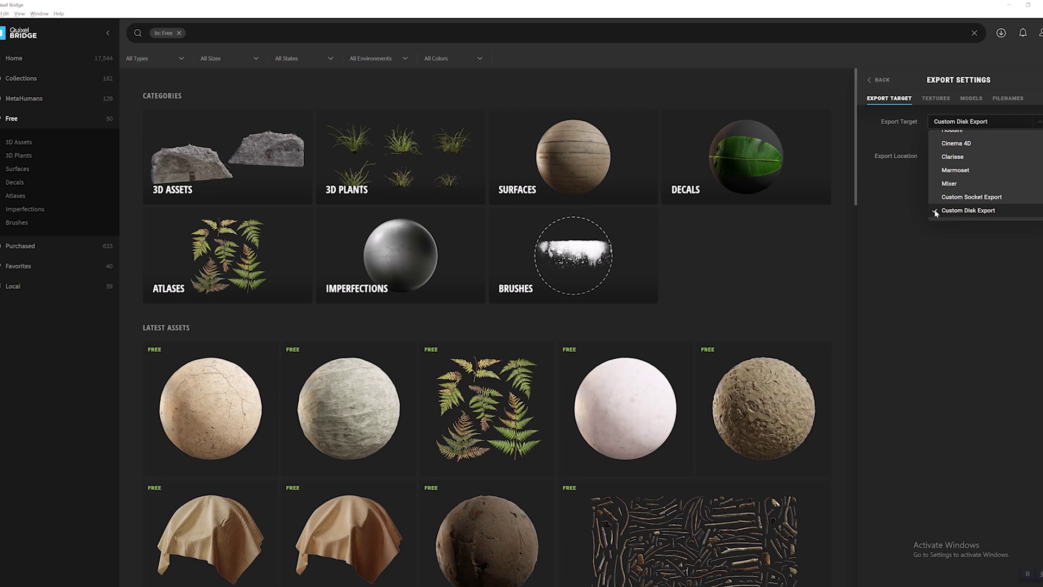
click(884, 203)
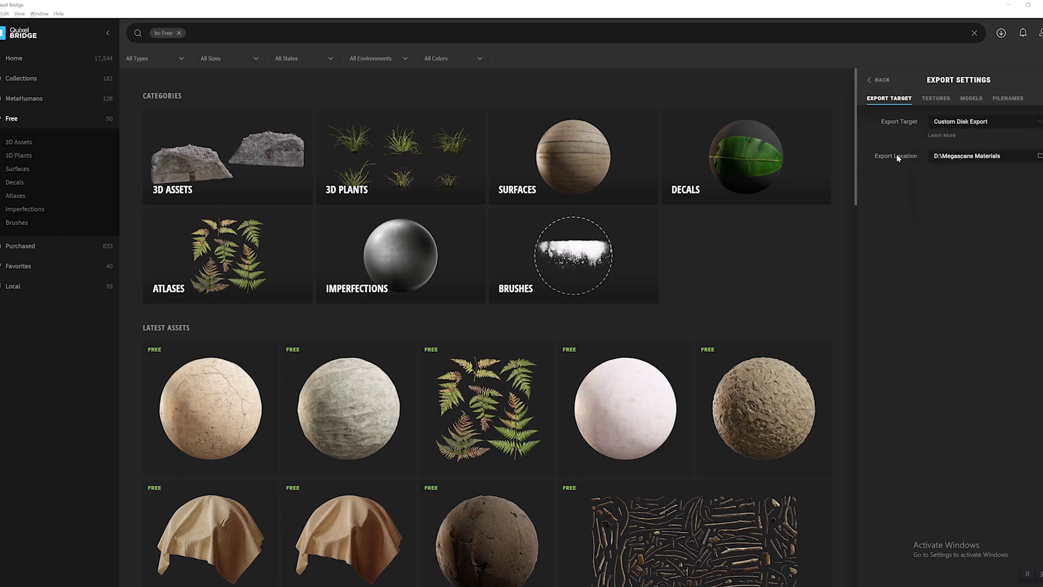
- Open the folder picker for the export location and close it without choosing a folder
click(988, 157)
click(1039, 156)
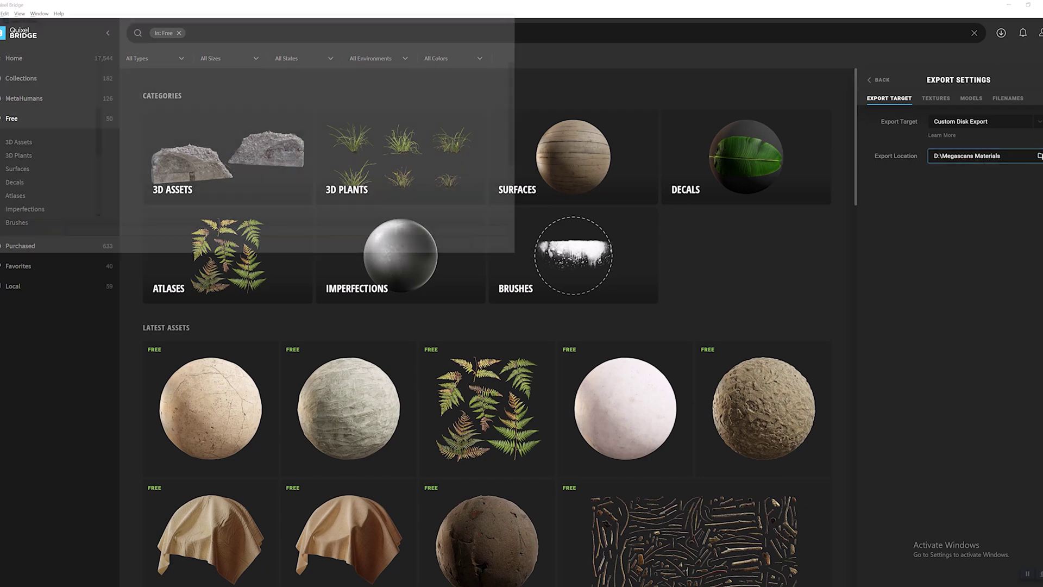
click(496, 246)
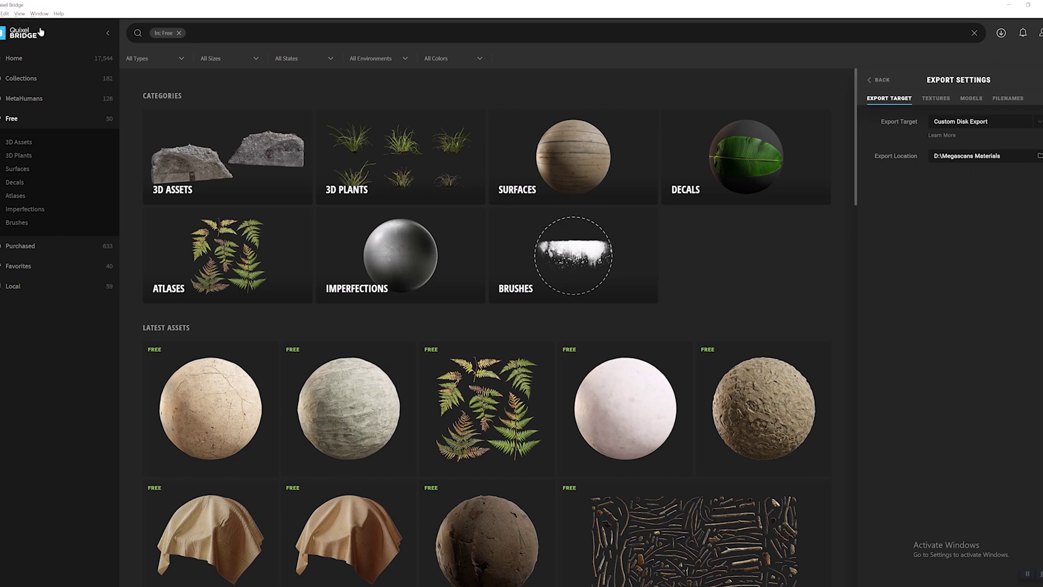
click(22, 78)
click(15, 58)
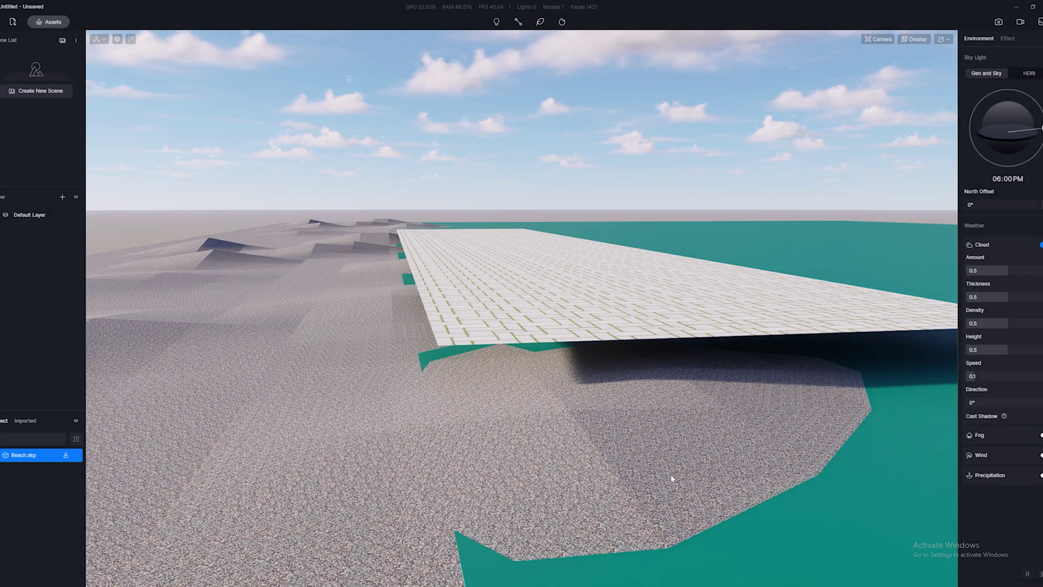
- Switch to SketchUp and examine the two adjoining terrain groups beside the water, selecting each in turn
right_drag(577, 396, 575, 511)
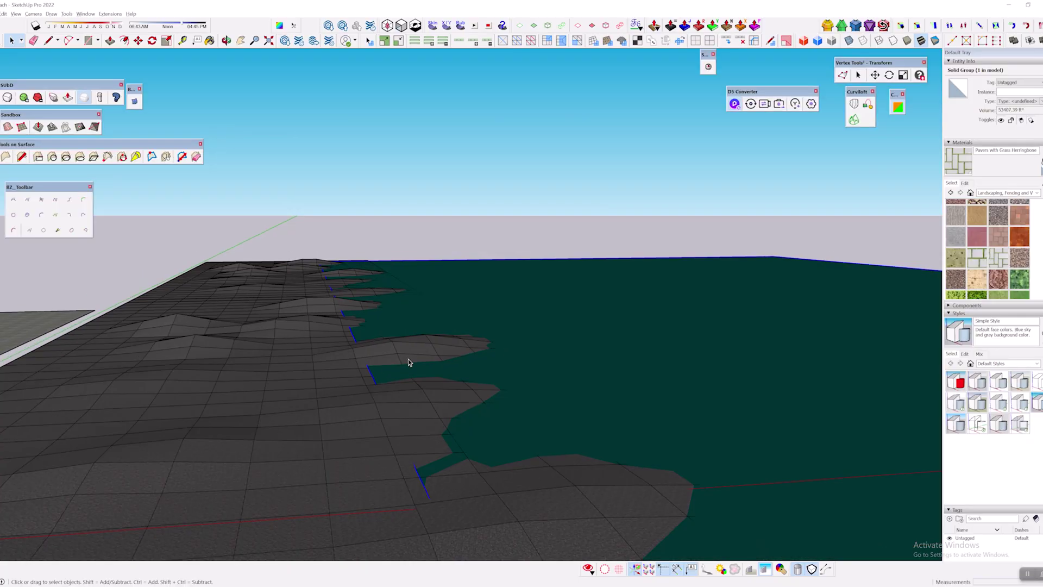
scroll(408, 362, down, 5)
middle_drag(442, 360, 646, 266)
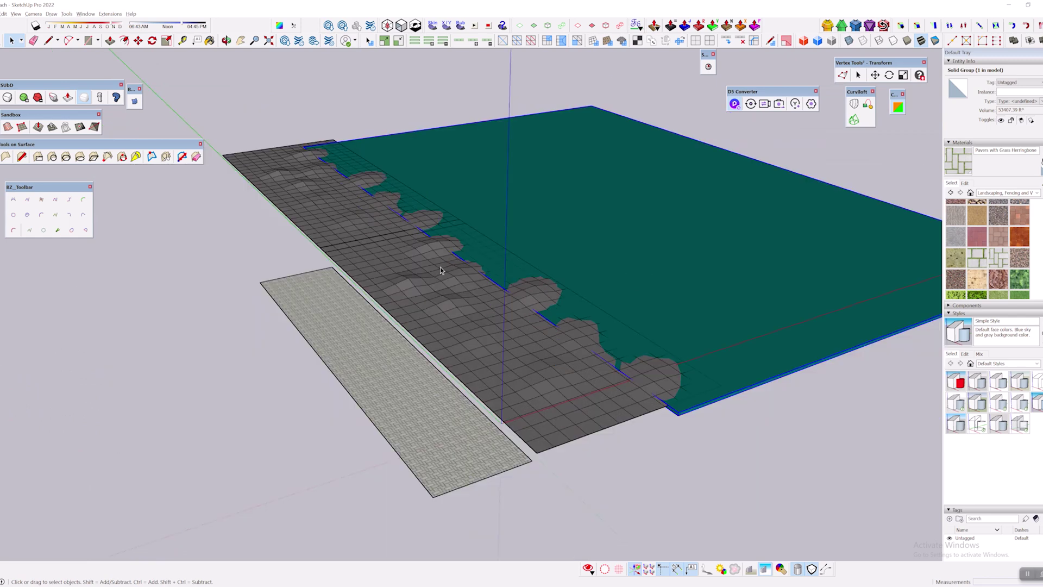
click(348, 215)
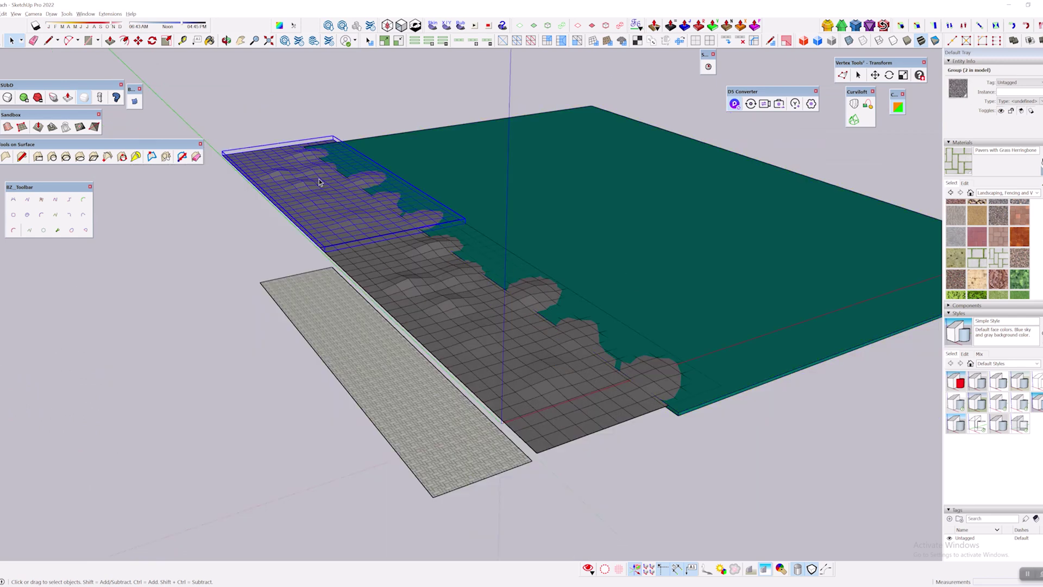
click(412, 277)
click(380, 217)
click(446, 288)
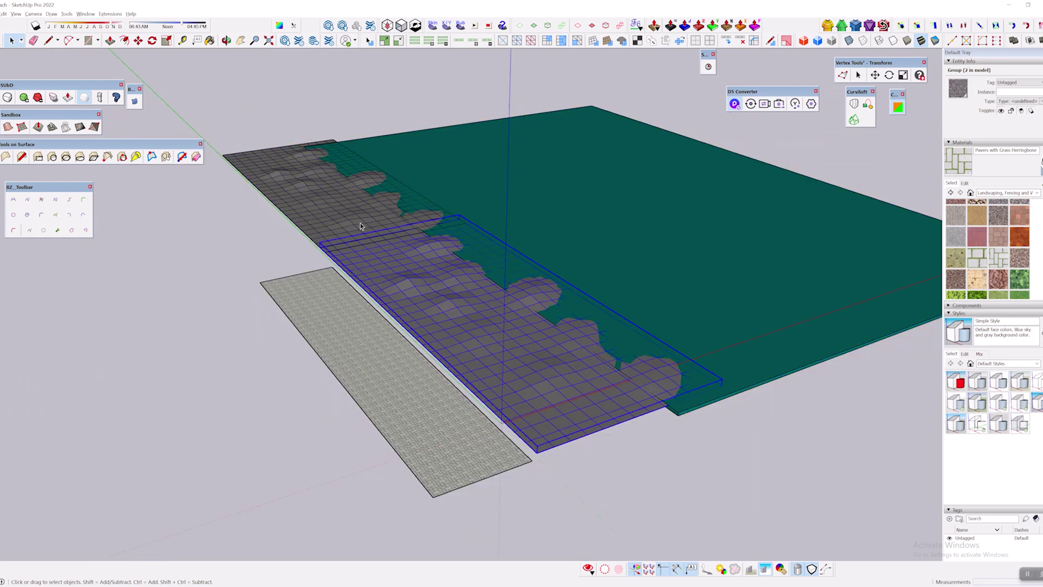
click(370, 228)
- Move the herringbone paver strip from beside the terrain across to the shoreline and water area
click(489, 429)
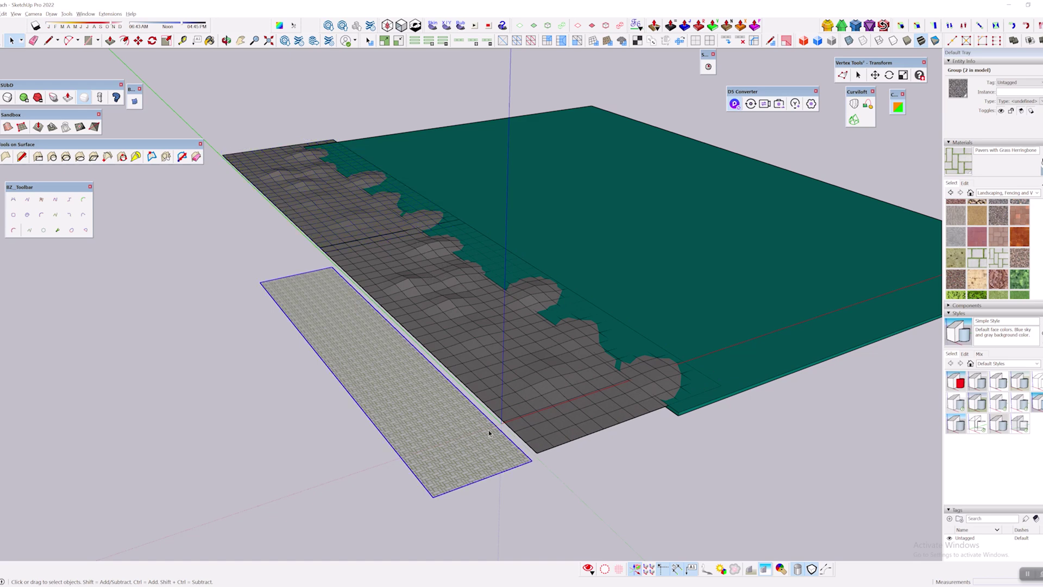
middle_drag(489, 429, 329, 376)
scroll(330, 376, up, 3)
scroll(329, 376, up, 2)
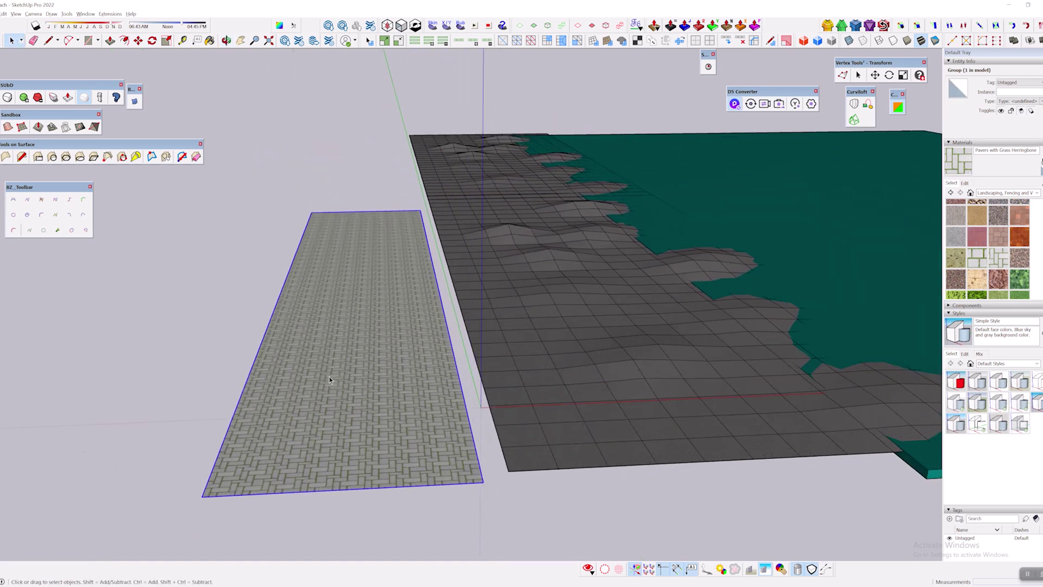
key(m)
click(326, 371)
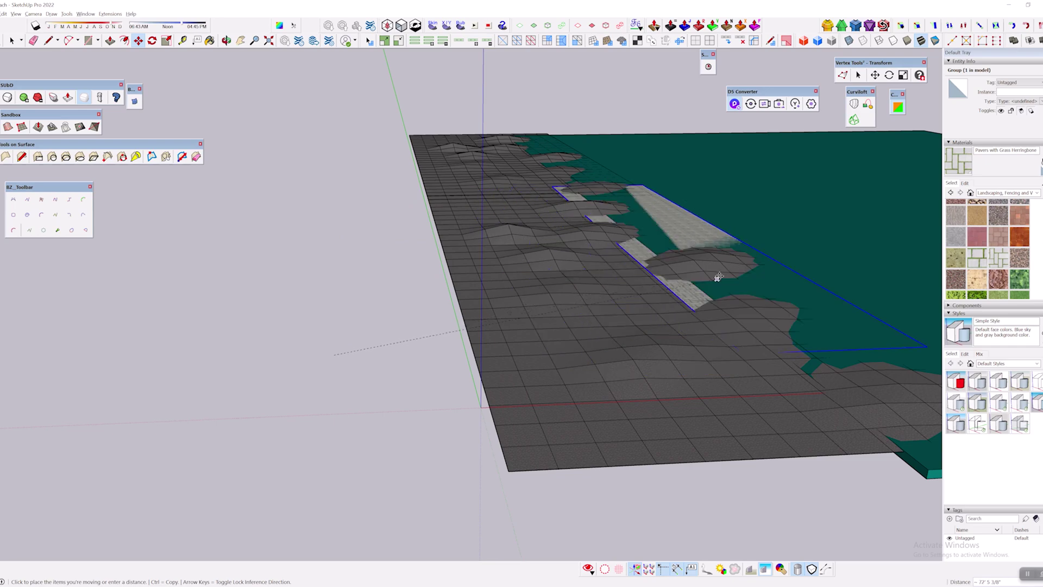
click(739, 277)
middle_drag(739, 278, 189, 431)
scroll(332, 347, down, 10)
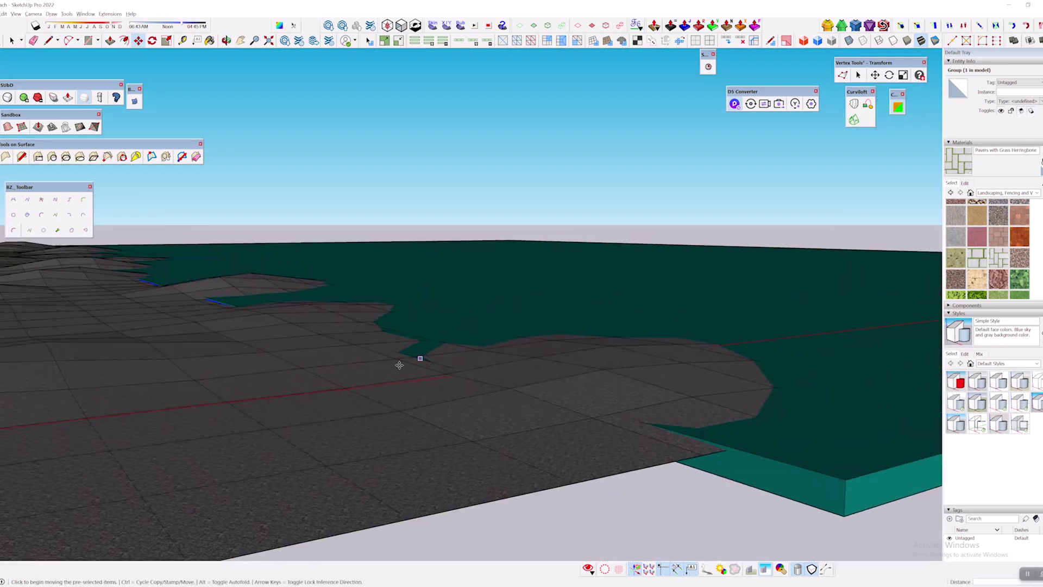
key(m)
scroll(481, 290, up, 6)
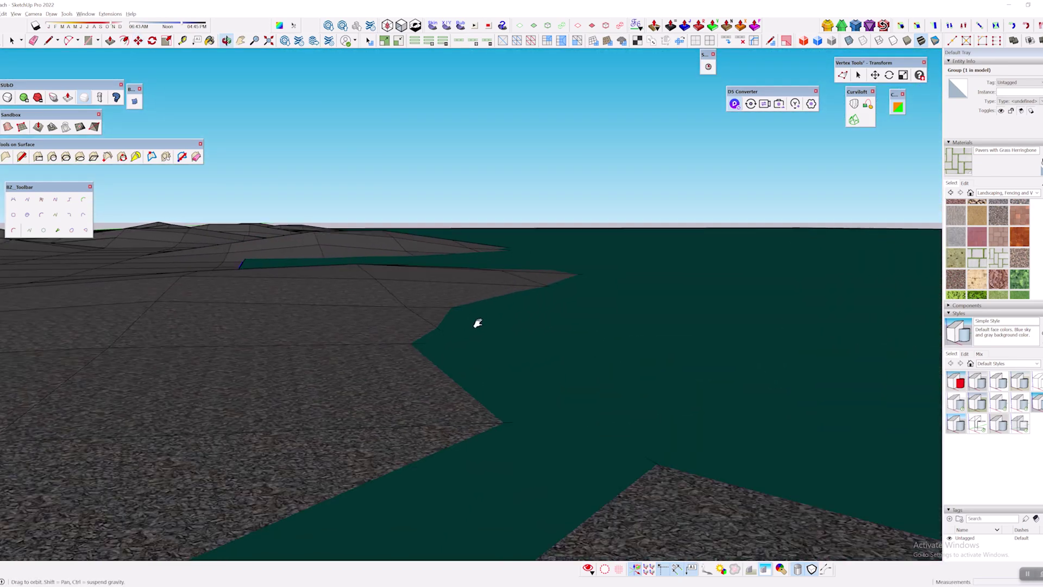
- Switch to D5 Render and examine the beach model's shoreline and water, leaving the model deselected
key(alt+Tab)
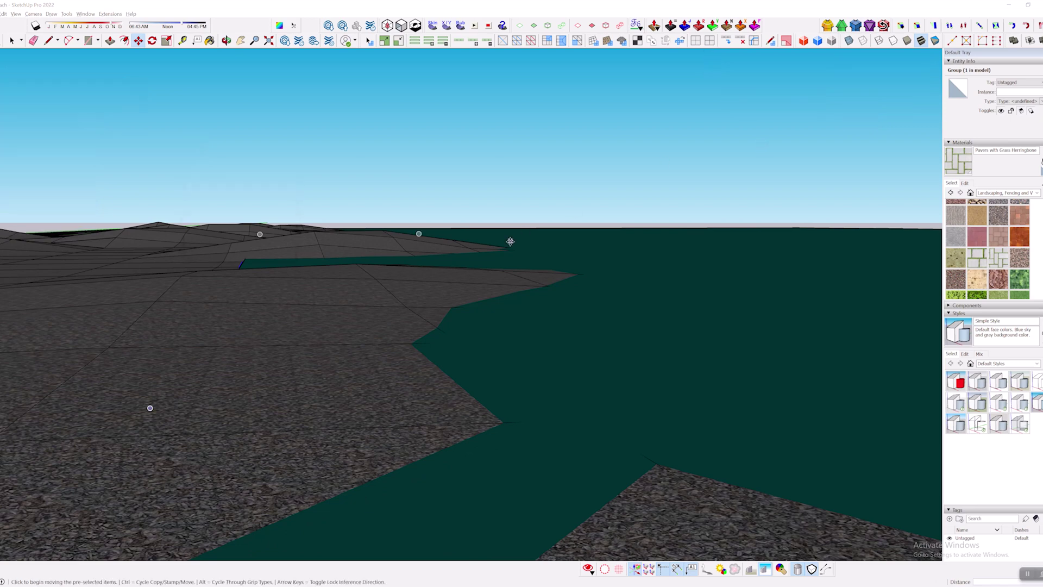
key(alt+Tab)
scroll(559, 360, up, 5)
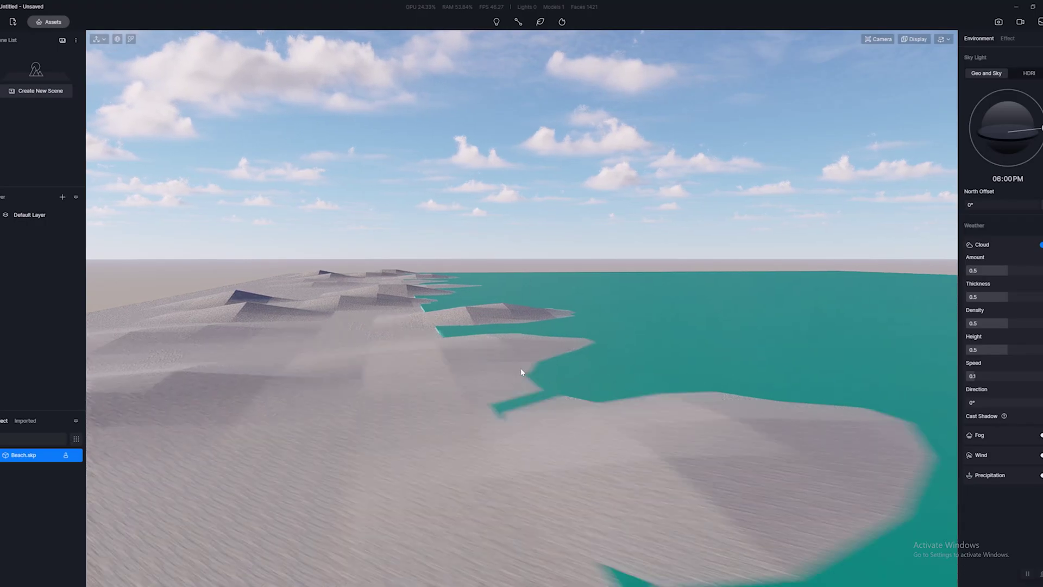
scroll(603, 356, up, 5)
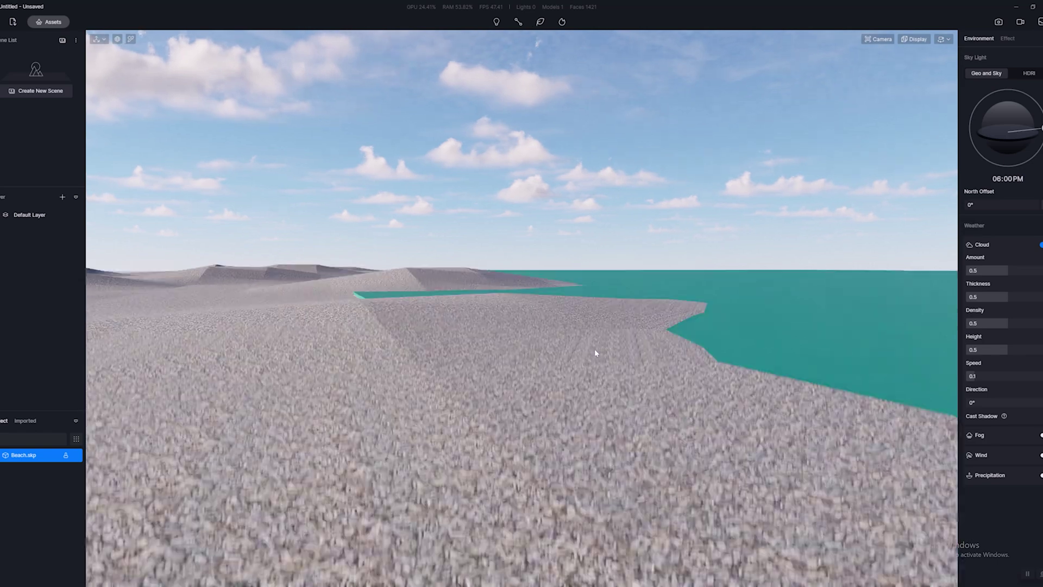
scroll(594, 353, down, 3)
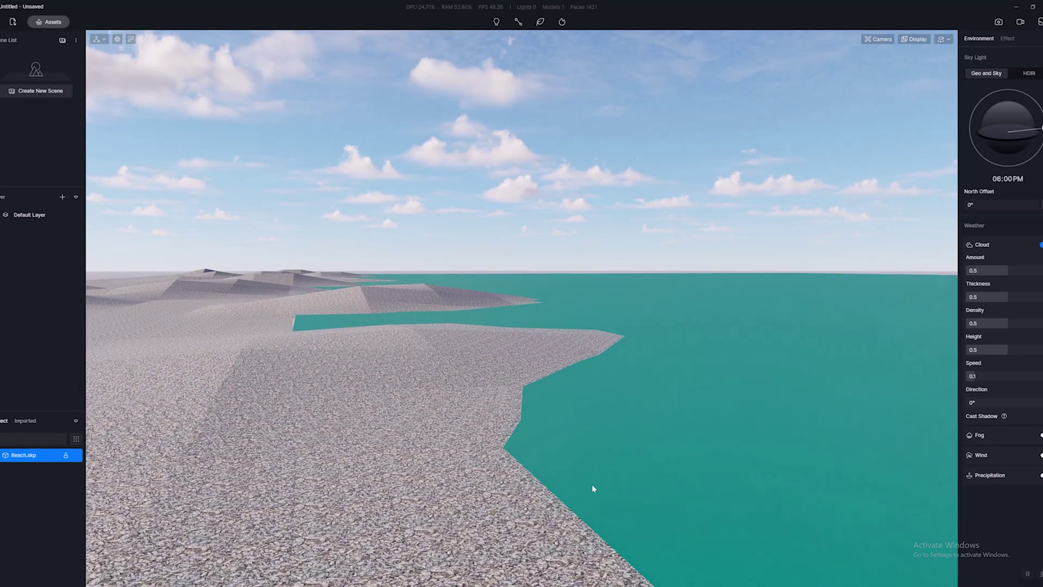
scroll(593, 488, down, 4)
scroll(538, 409, up, 5)
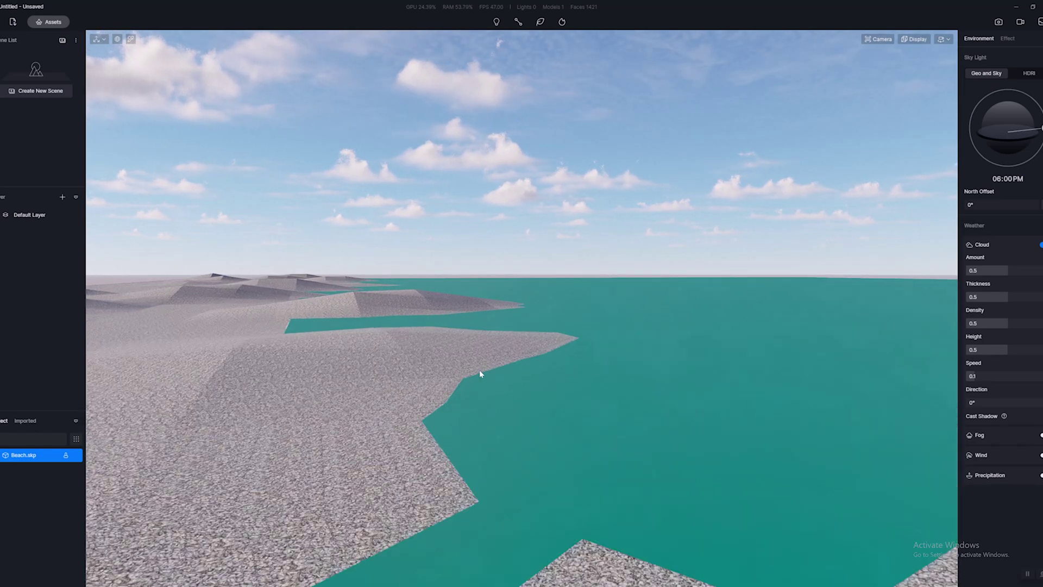
key(Escape)
scroll(480, 373, down, 3)
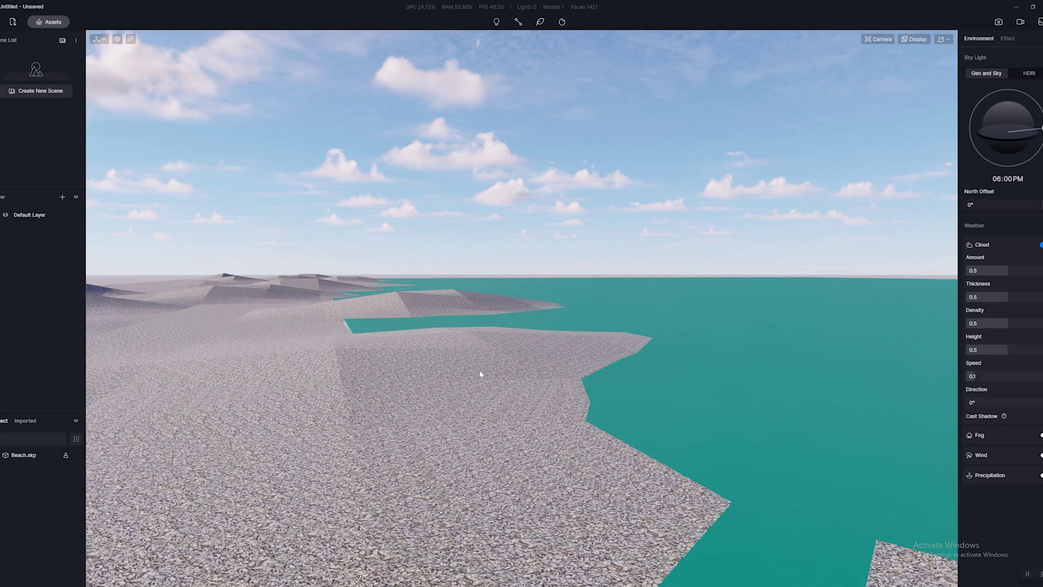
- Import the Huge Beach Rock Formation LOD0 model from its folder in Megascans Materials on the Storage (D:) drive
click(13, 22)
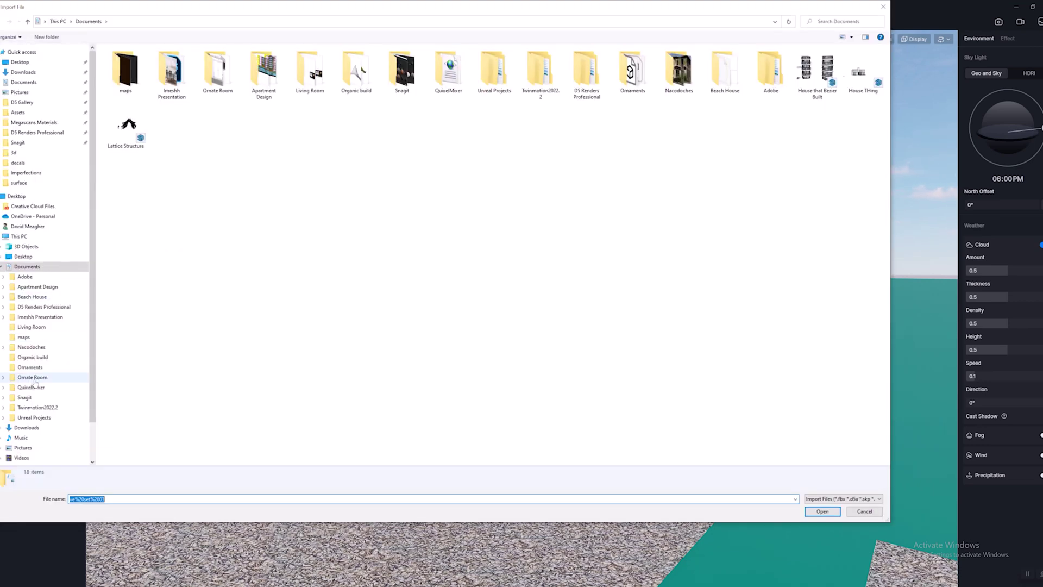
scroll(12, 316, down, 2)
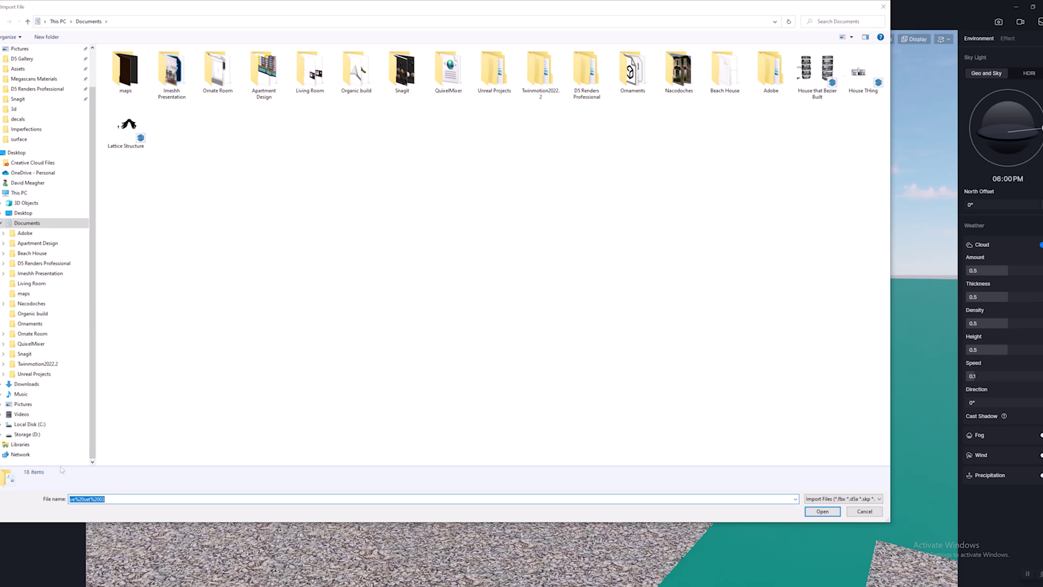
click(26, 434)
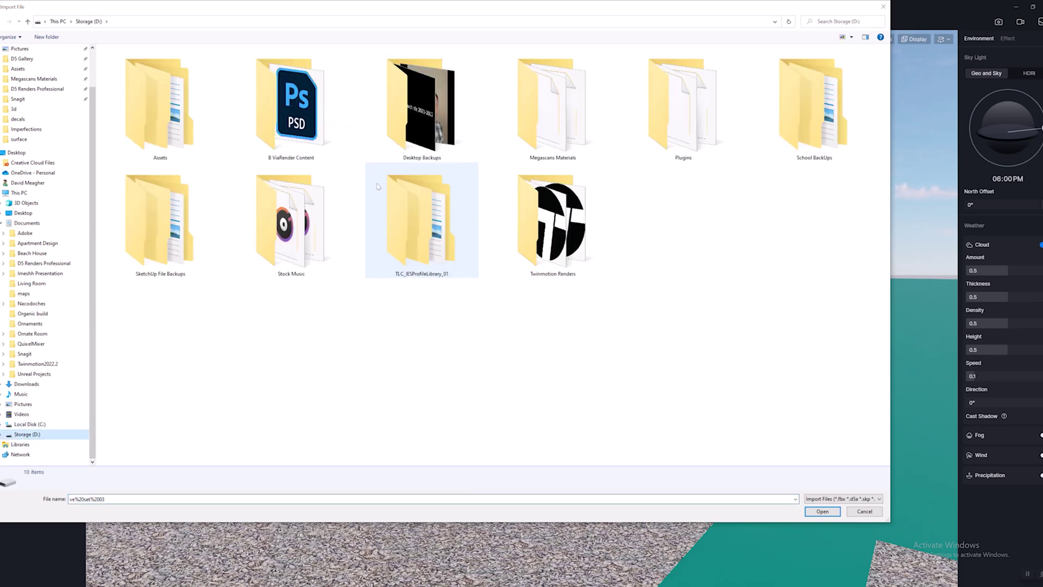
double_click(568, 120)
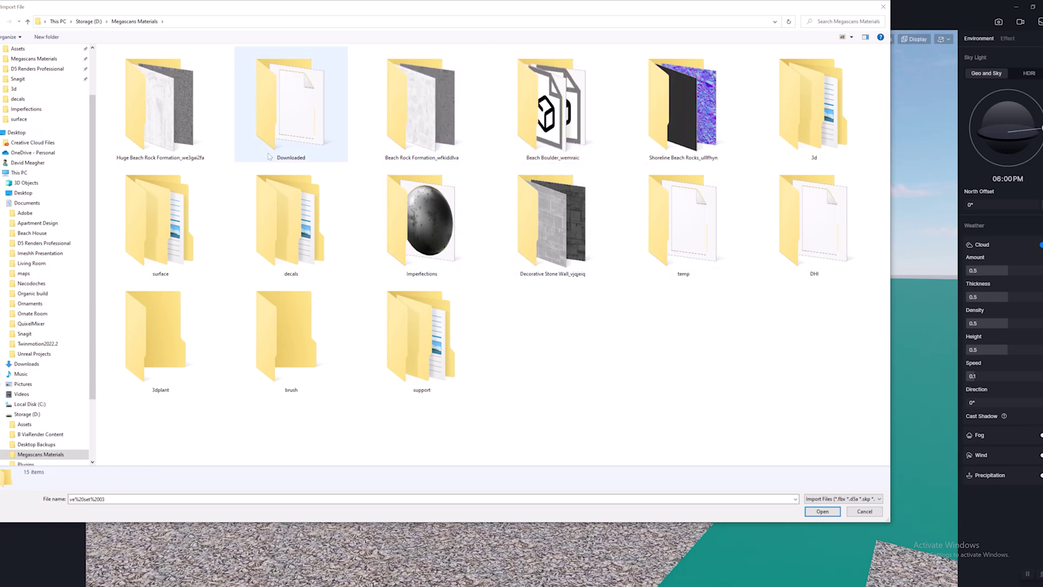
double_click(170, 144)
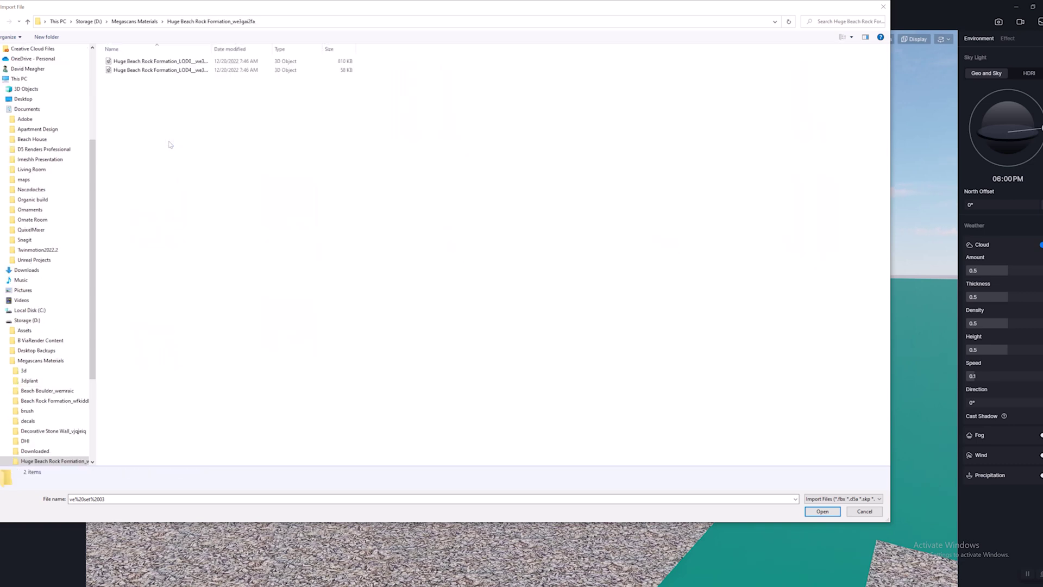
double_click(189, 61)
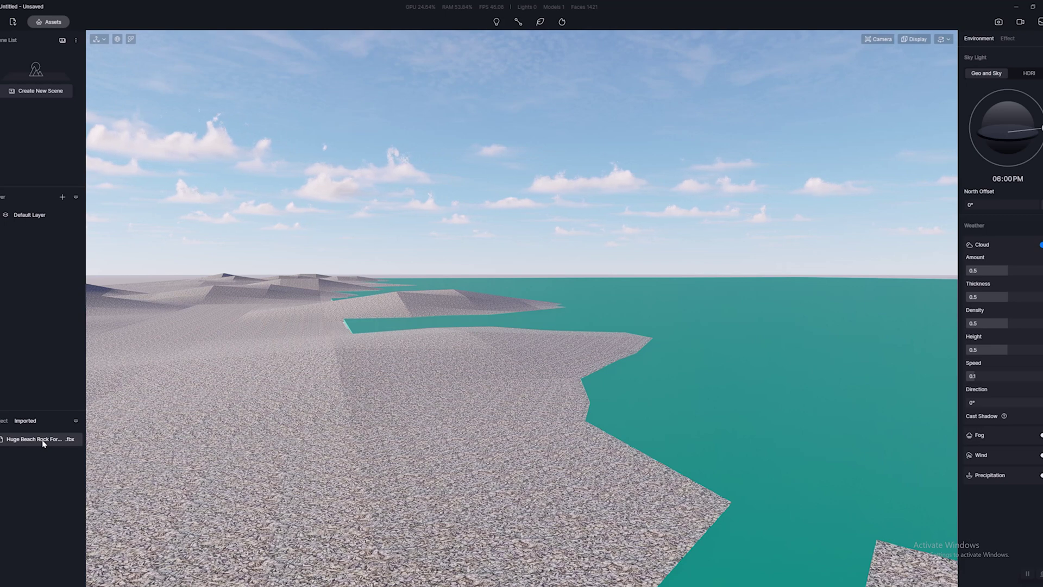
- Place the imported Huge Beach Rock Formation on the beach terrain near the water and sample its default material for editing
drag(43, 443, 424, 489)
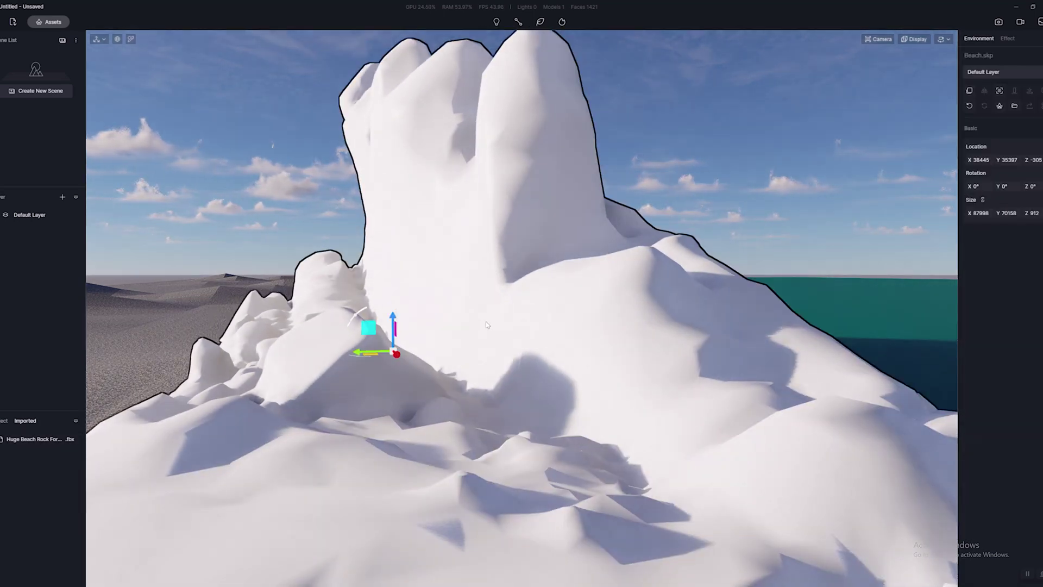
drag(487, 325, 570, 310)
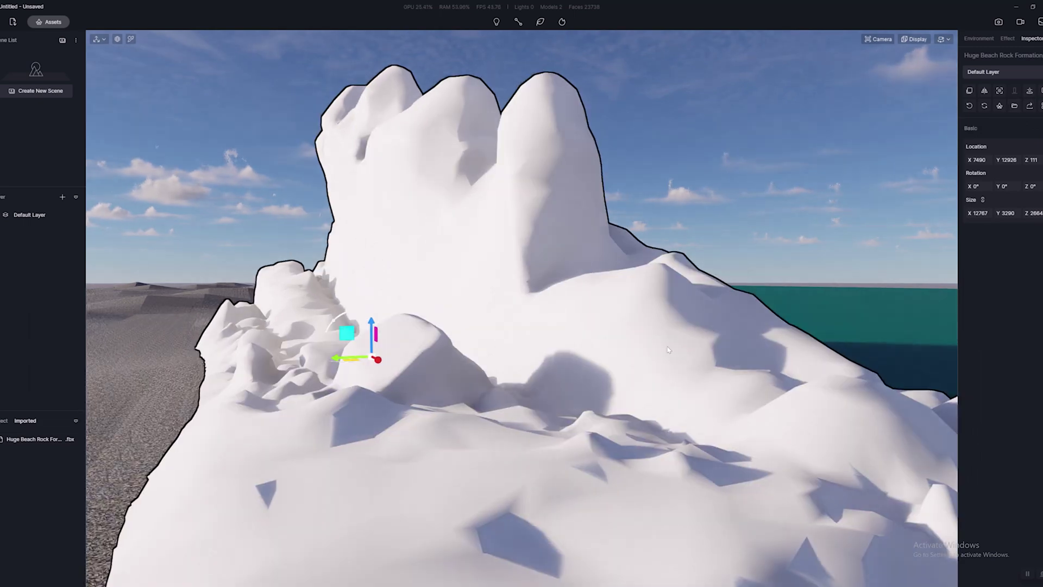
key(i)
click(520, 282)
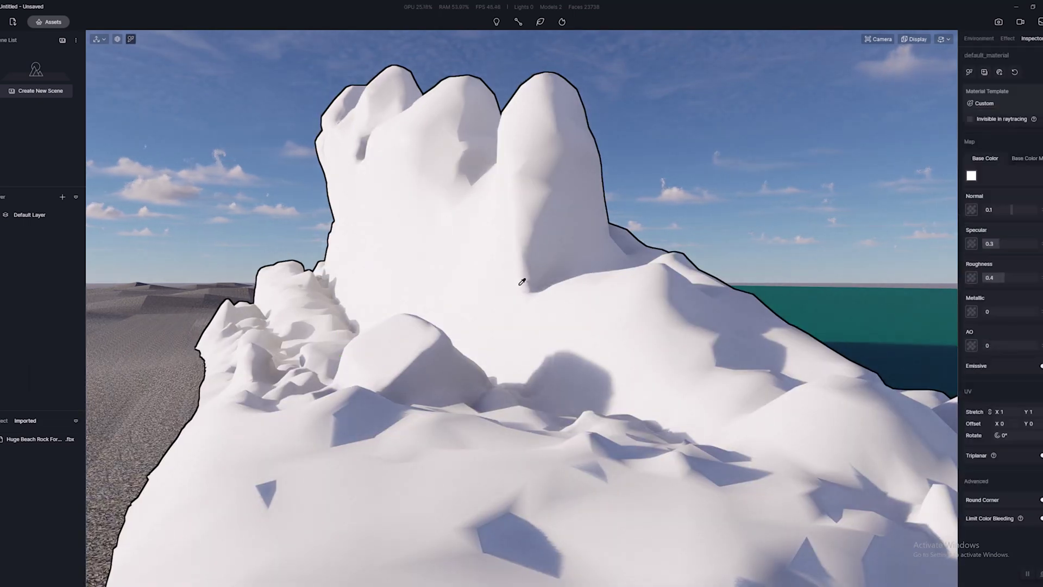
key(w)
key(s)
key(w)
key(w)
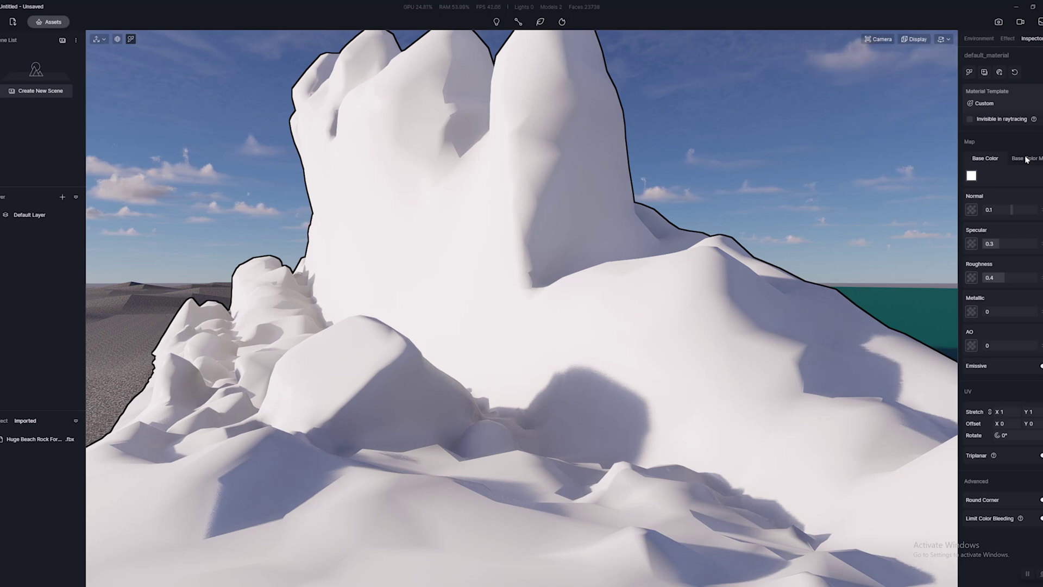
- Assign the Albedo_4K image from the Huge Beach Rock Formation folder as the rock material's base color map
click(1026, 158)
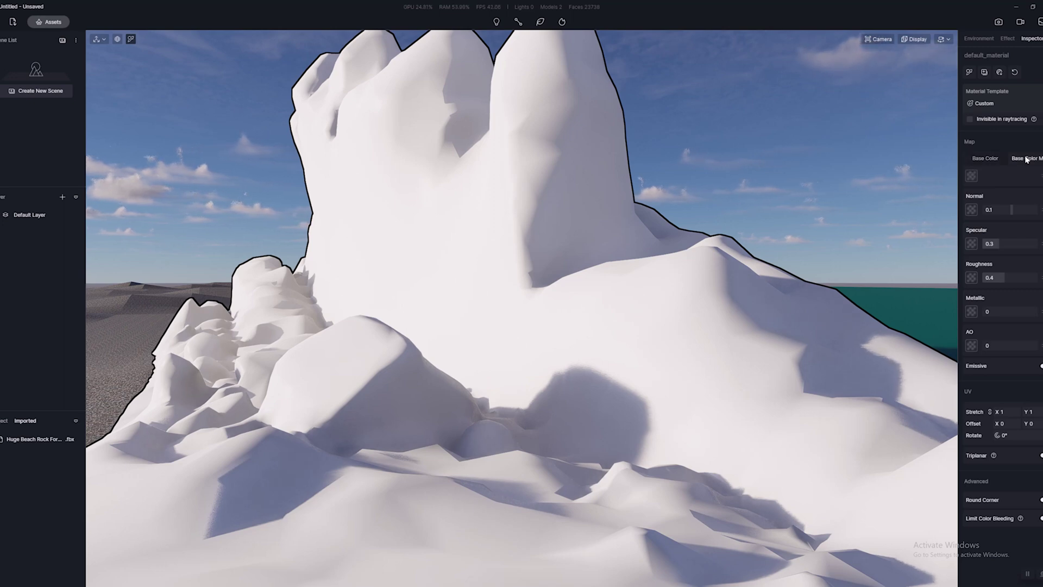
click(972, 175)
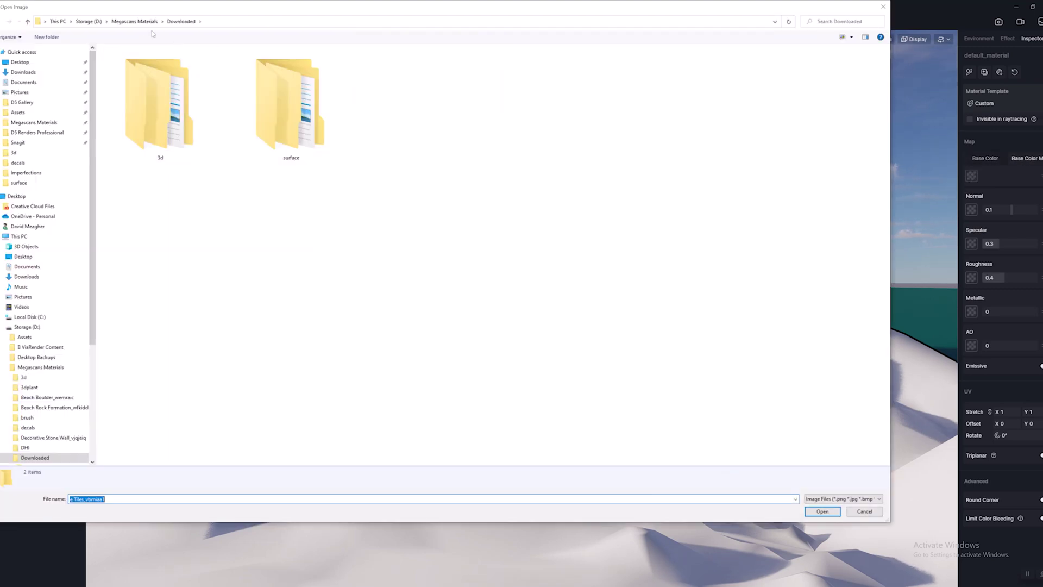
click(135, 21)
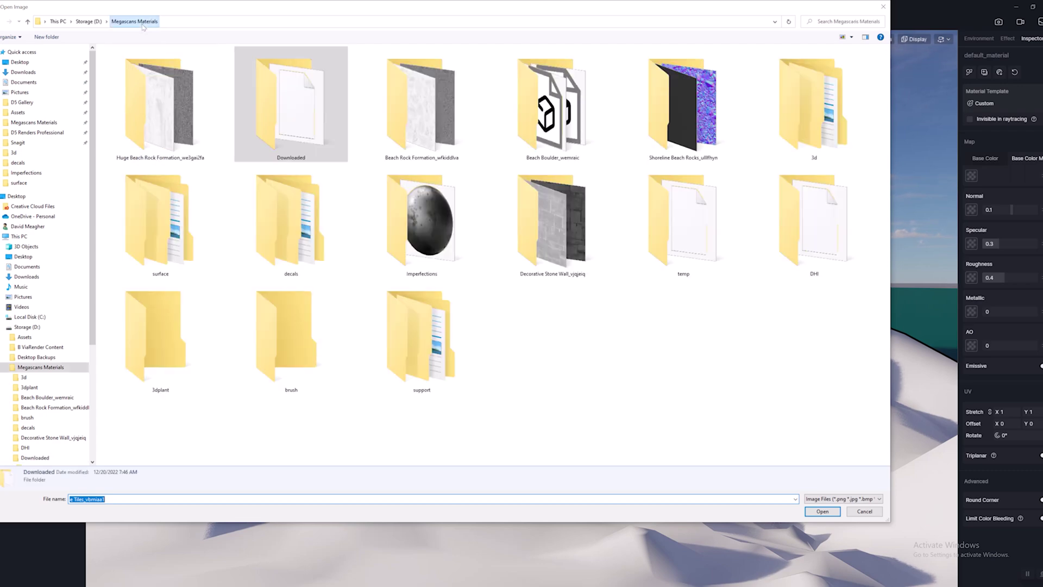
double_click(162, 109)
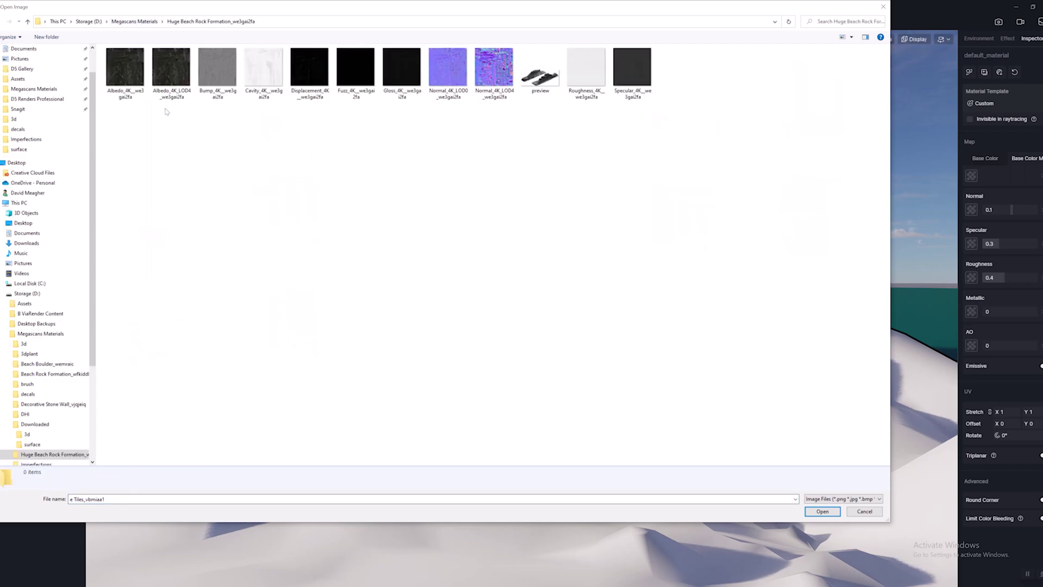
double_click(122, 81)
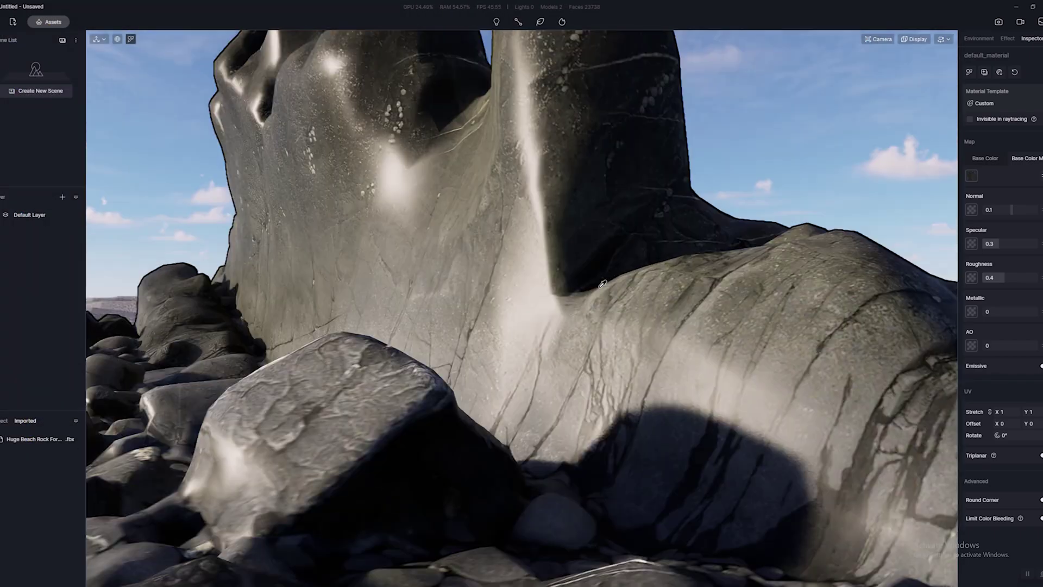
- Examine the albedo texture on the rock formation and surrounding stones from several distances and angles
scroll(602, 284, down, 3)
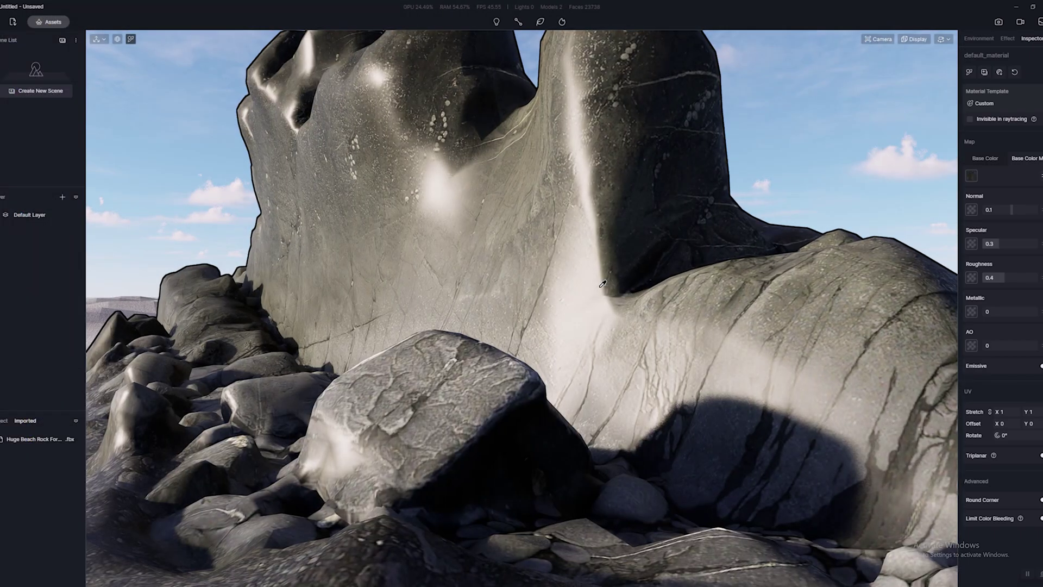
scroll(601, 283, down, 5)
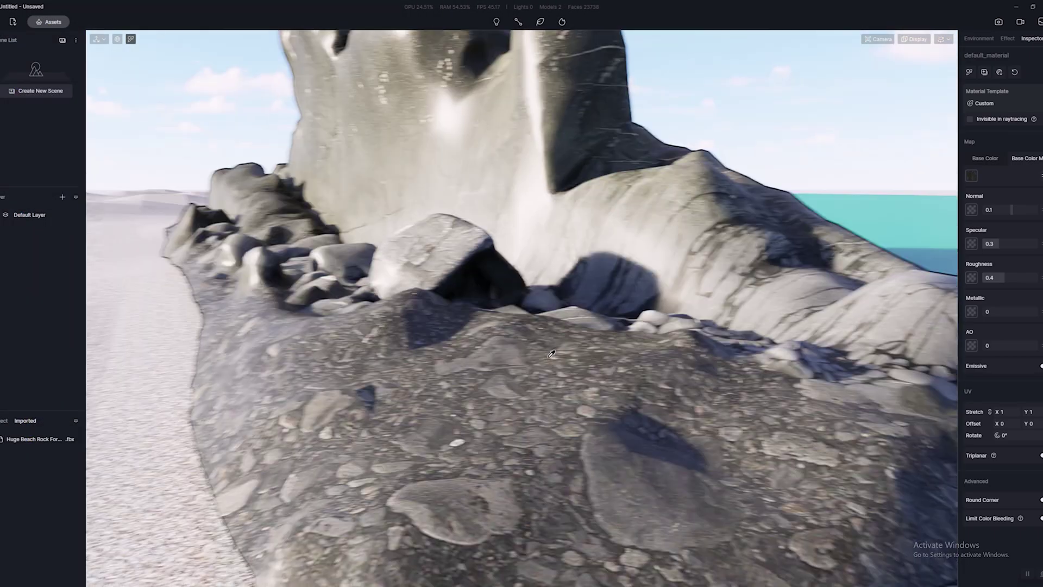
scroll(522, 349, down, 5)
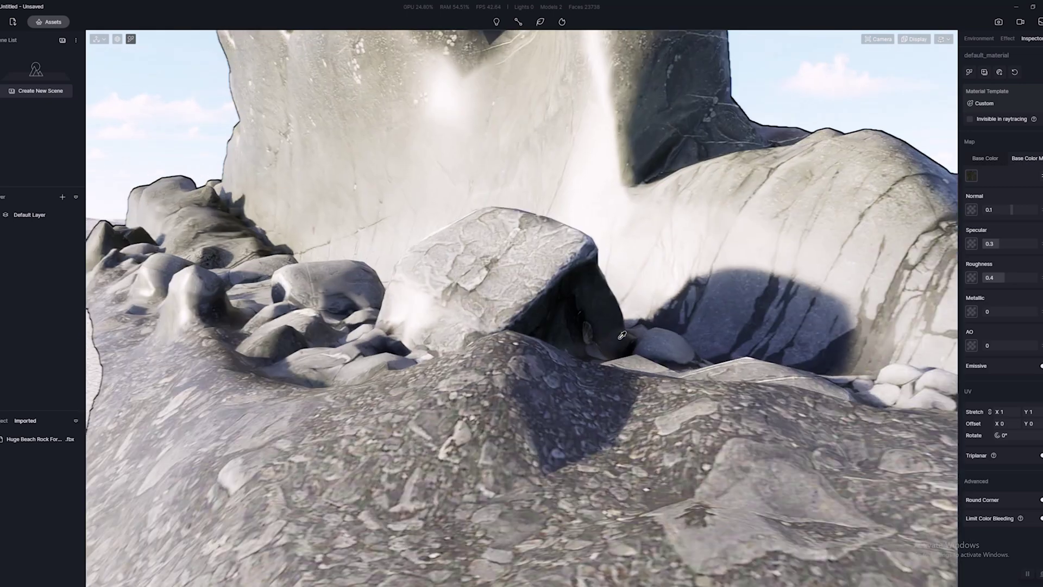
scroll(606, 303, up, 5)
scroll(609, 299, down, 3)
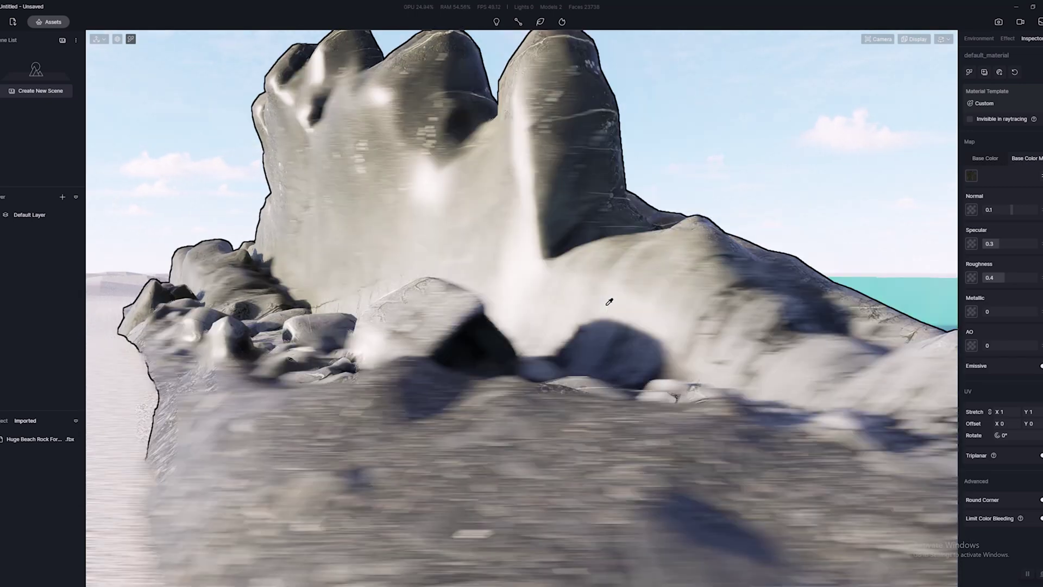
scroll(625, 305, up, 4)
scroll(652, 312, down, 2)
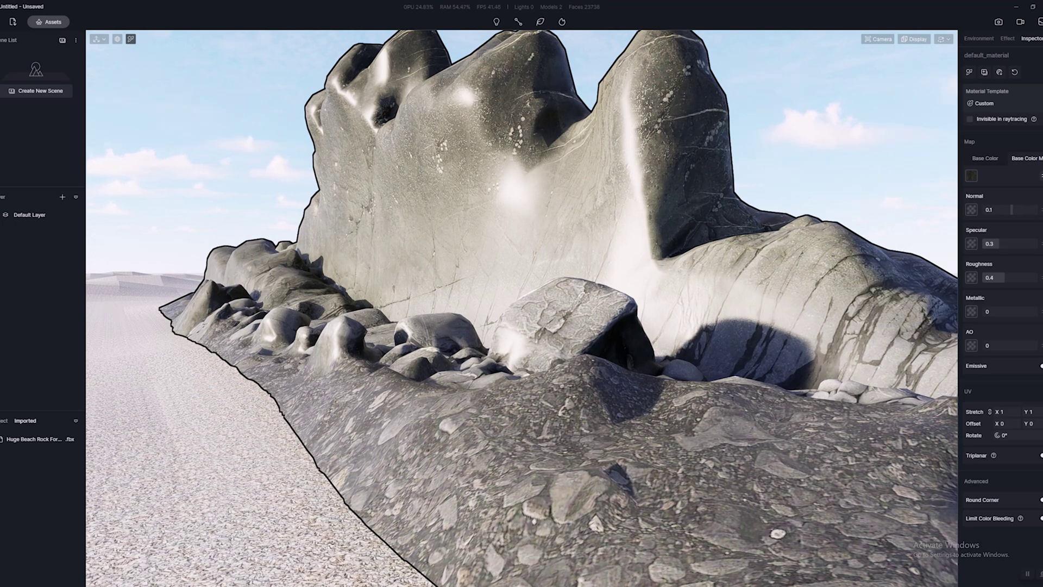
- Review the base color map's color space, inversion and hue settings alongside the plain base color, leaving them as they are
click(1040, 175)
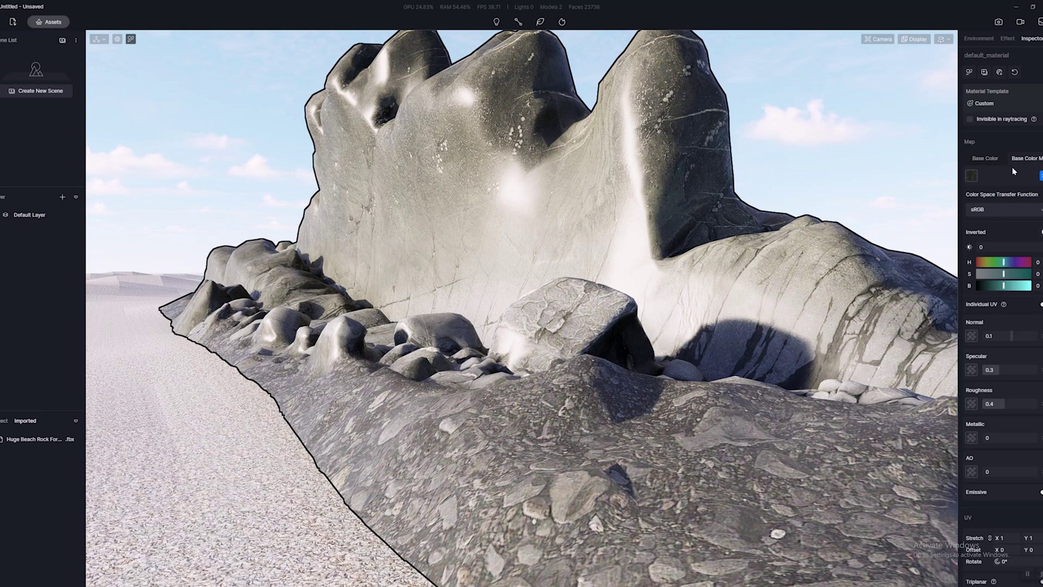
click(984, 157)
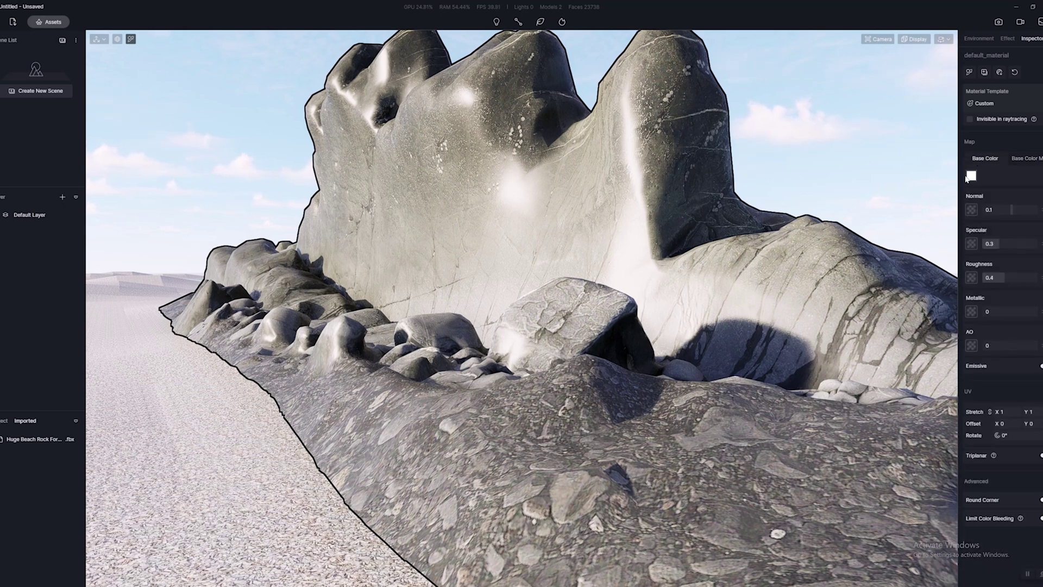
click(1025, 158)
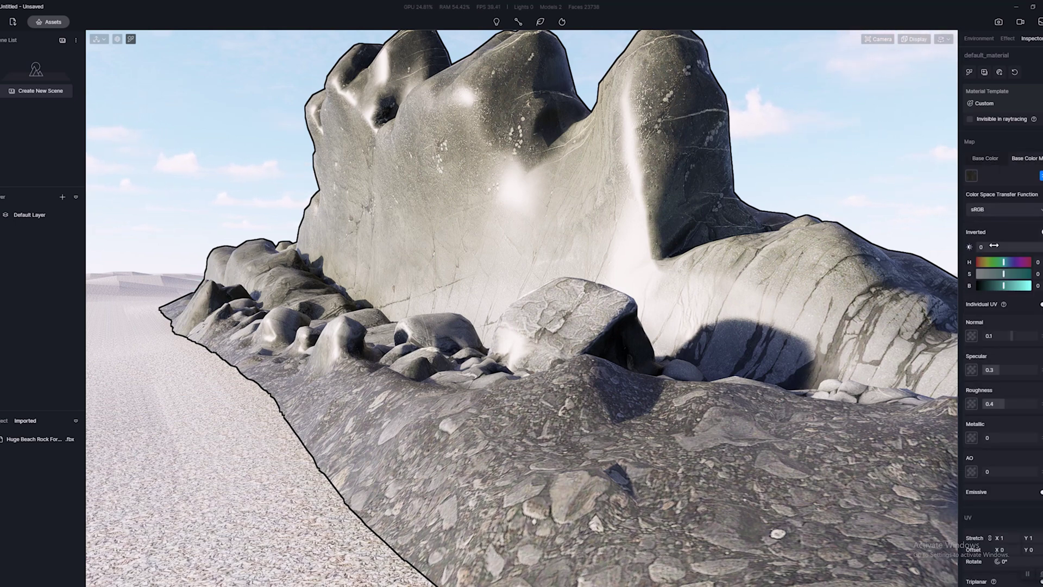
click(1040, 174)
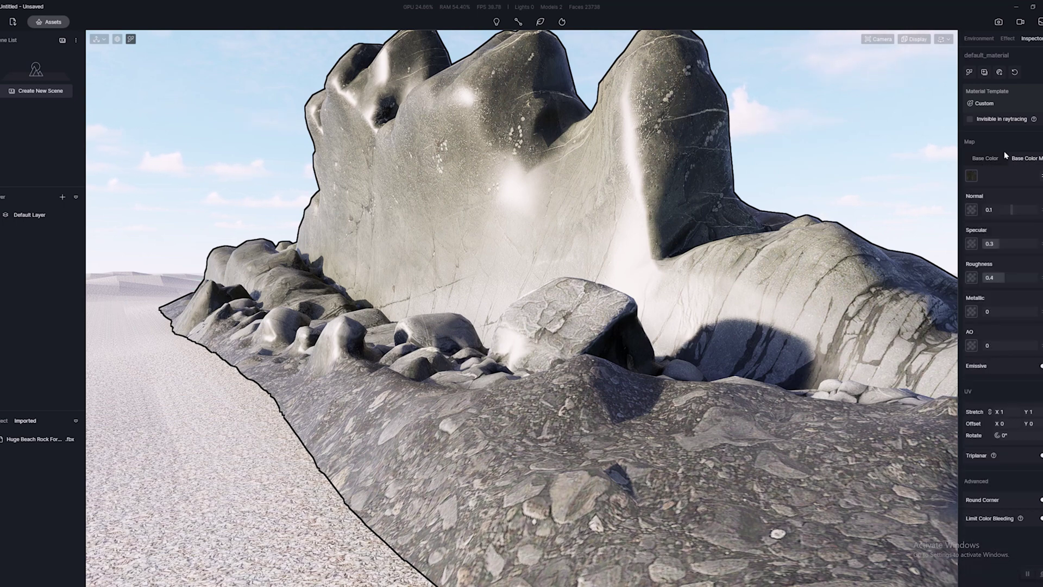
- Assign the Normal_4K_LOD0 image as the rock material's normal map and set its strength to 1
click(971, 210)
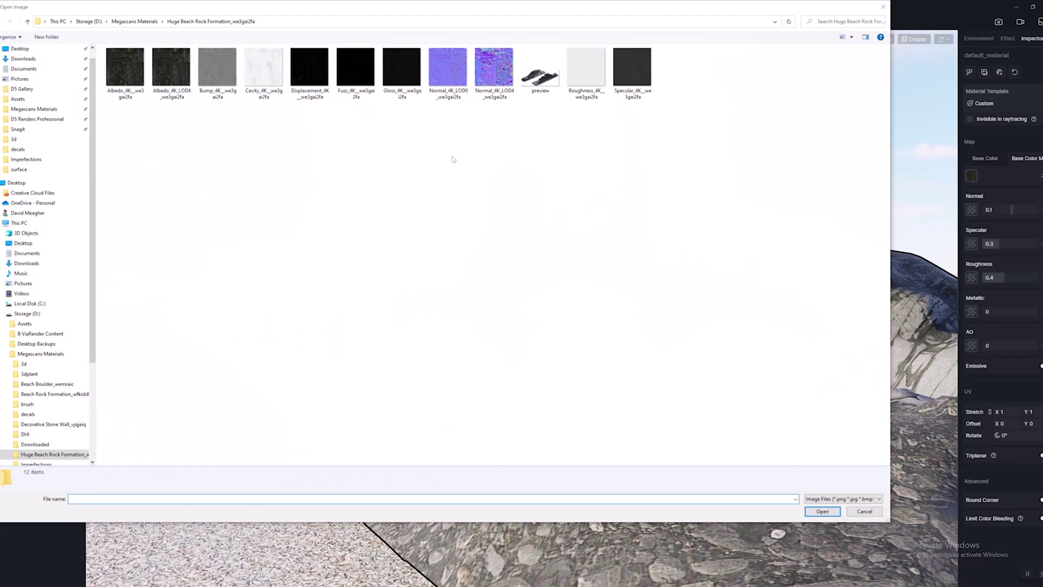
double_click(449, 72)
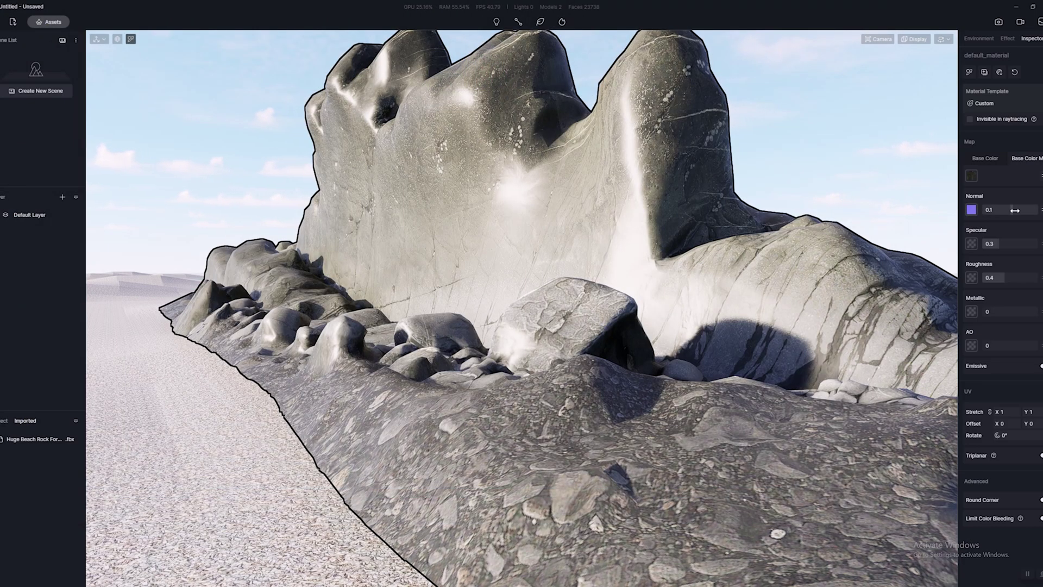
drag(1014, 209, 1036, 216)
right_drag(646, 326, 662, 298)
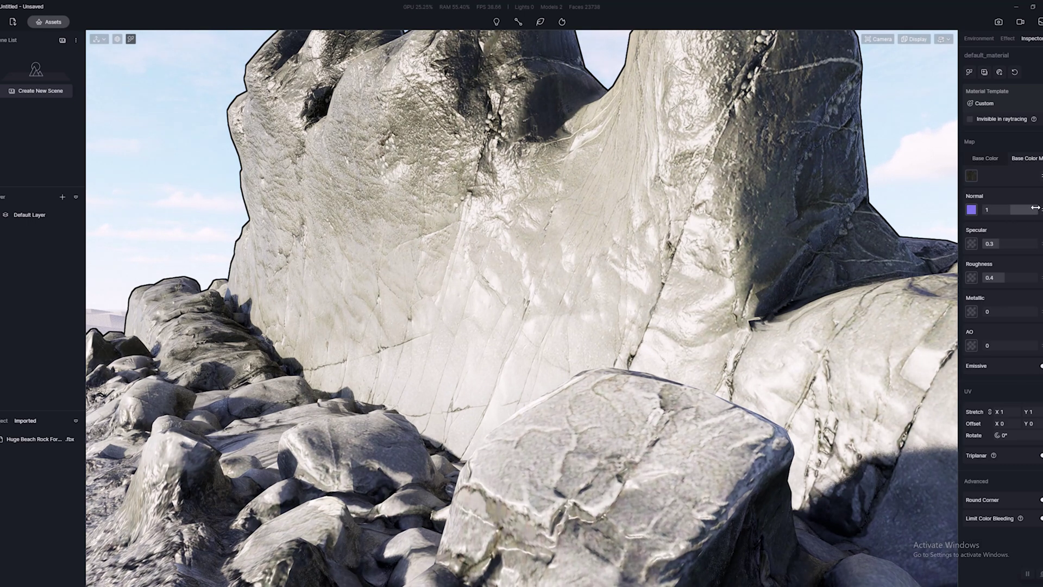
mouse_move(1035, 207)
mouse_down()
mouse_move(1012, 207)
mouse_move(1040, 207)
mouse_up()
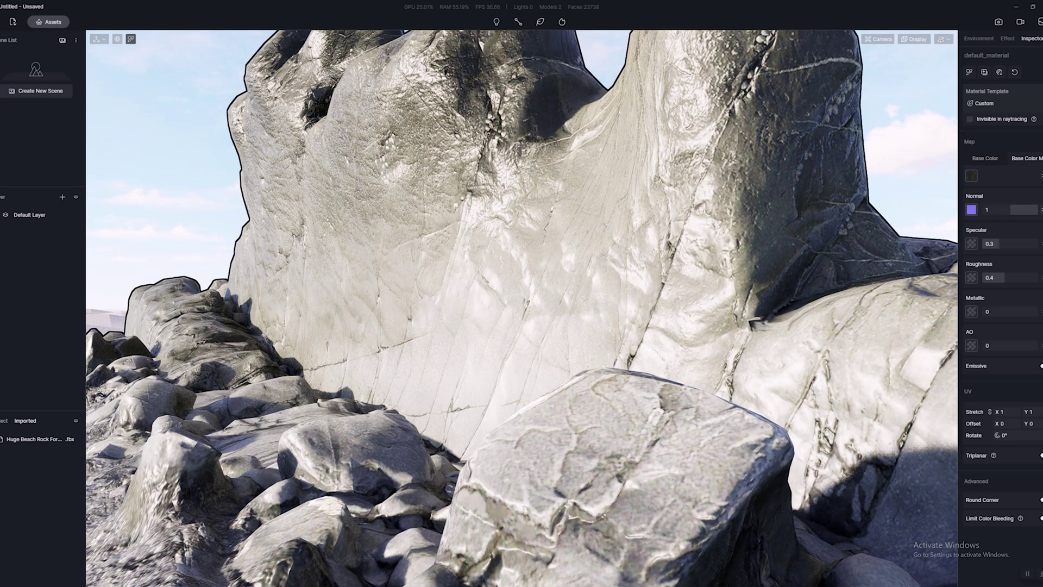
- Turn on Inverted for the rock's normal map, comparing it off and on, and inspect the shading across the formation
click(1041, 209)
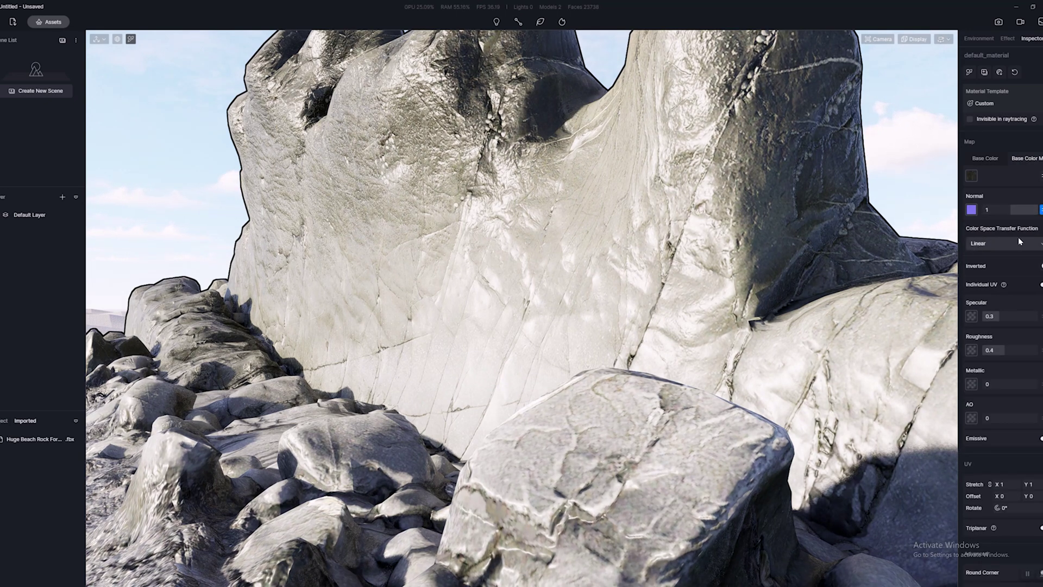
scroll(842, 269, up, 6)
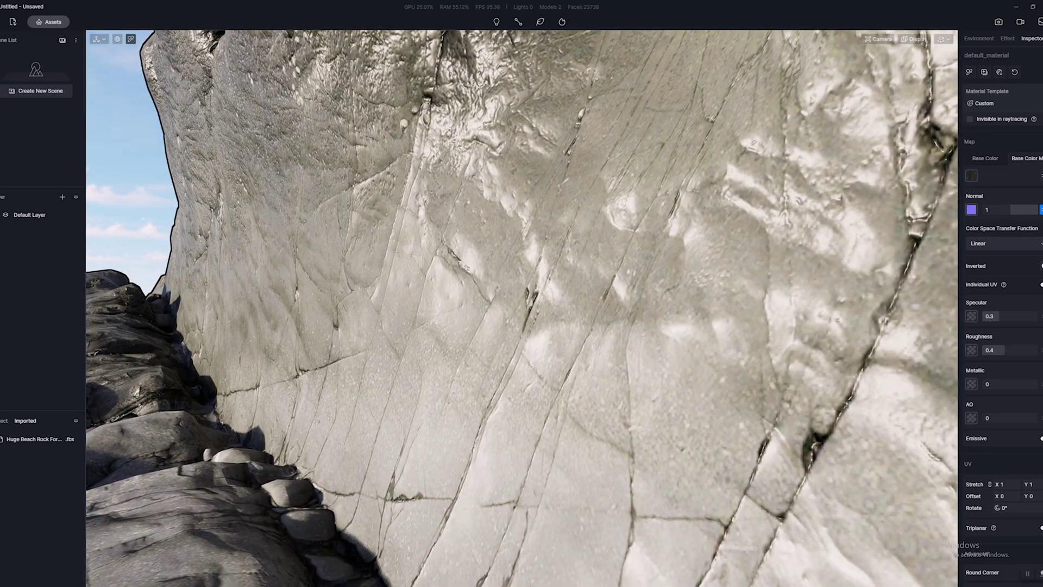
click(1041, 266)
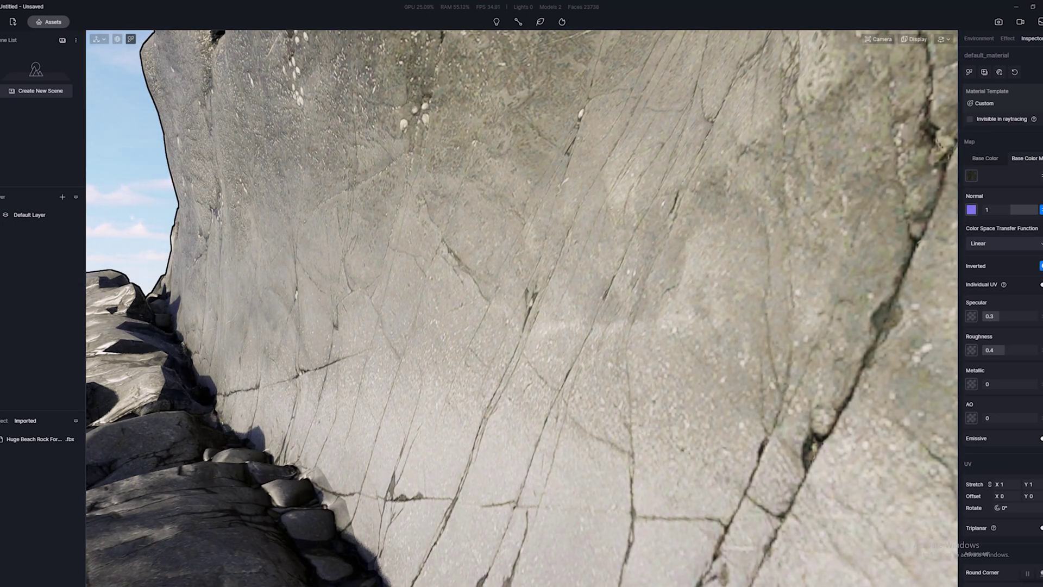
click(1041, 265)
click(1041, 265)
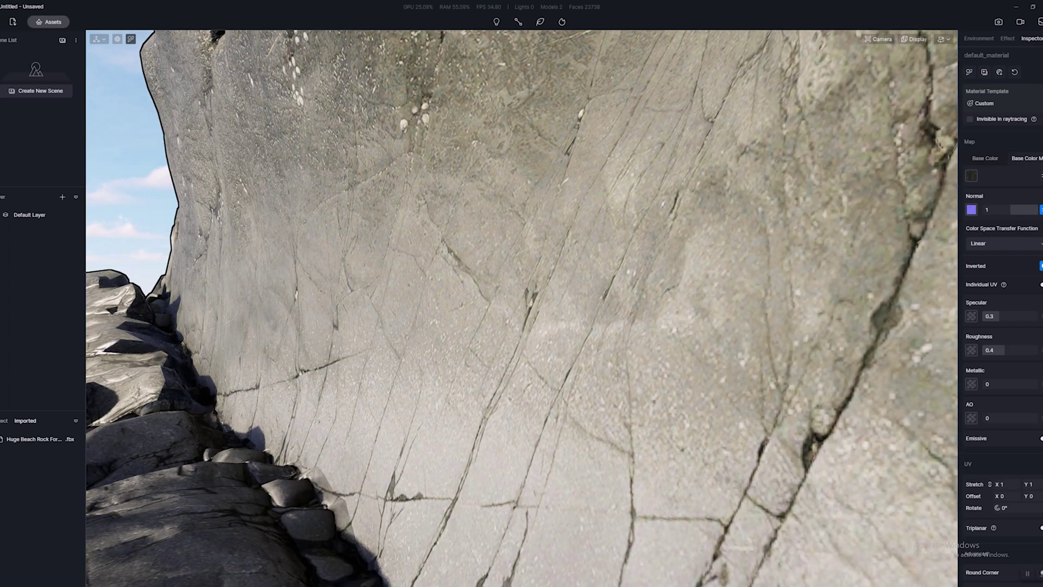
scroll(701, 293, down, 8)
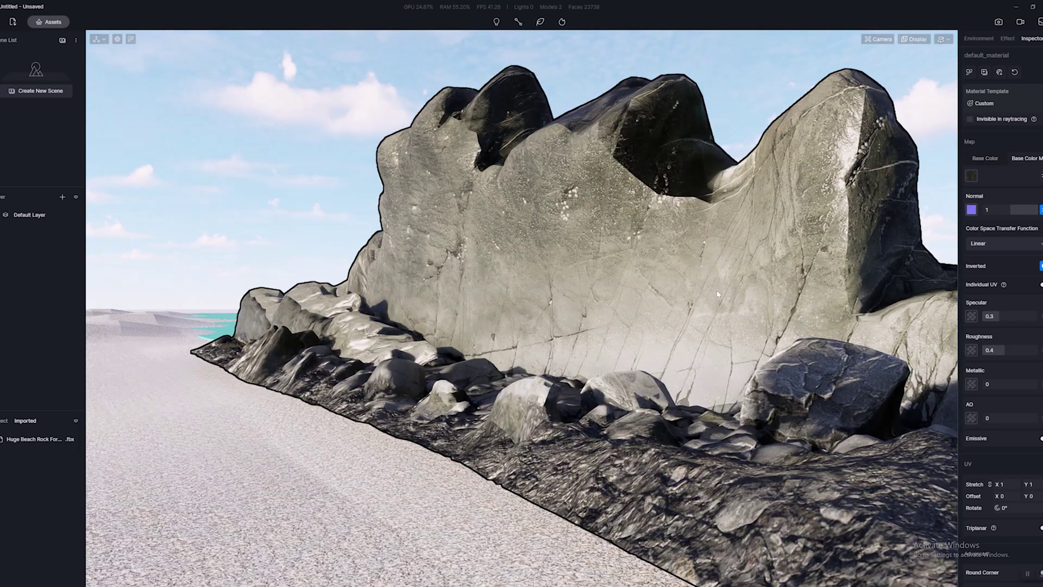
scroll(597, 328, up, 4)
middle_drag(598, 328, 456, 326)
middle_drag(624, 98, 592, 223)
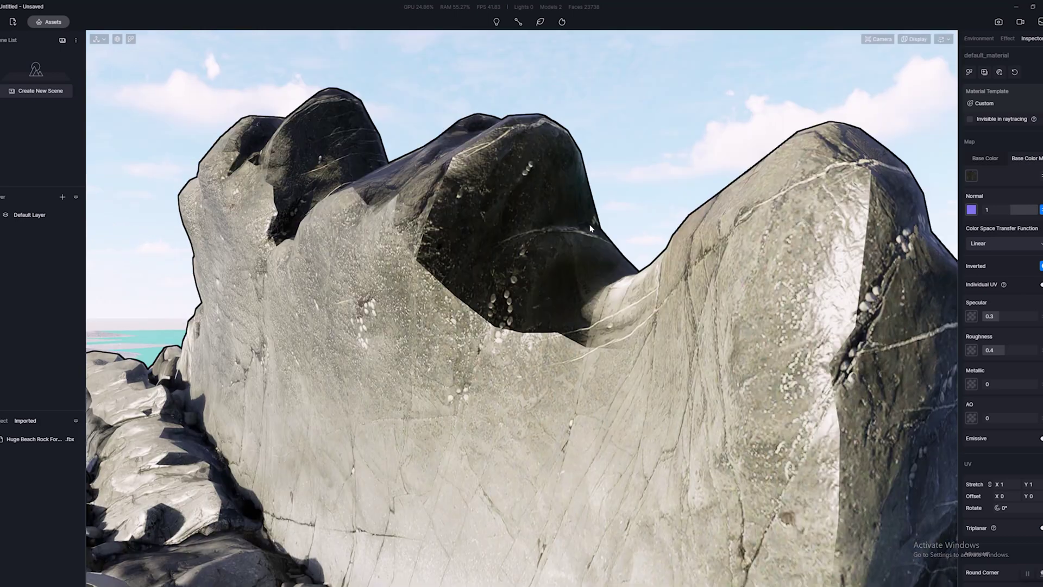
middle_drag(618, 283, 609, 206)
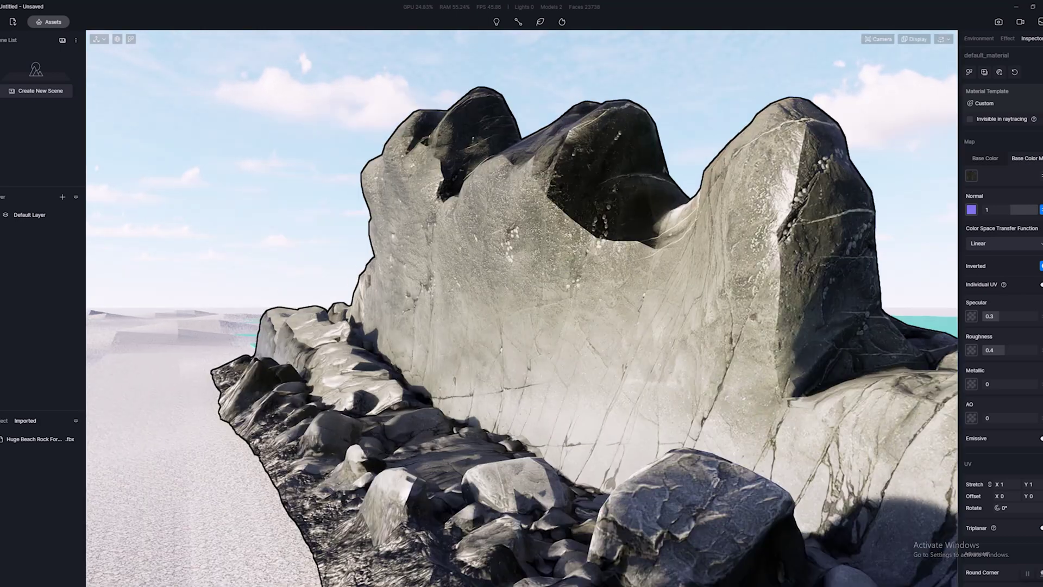
- Assign the Specular_4K image as the rock material's specular map and view the formation up close
scroll(522, 308, up, 5)
right_drag(747, 347, 806, 355)
key(d)
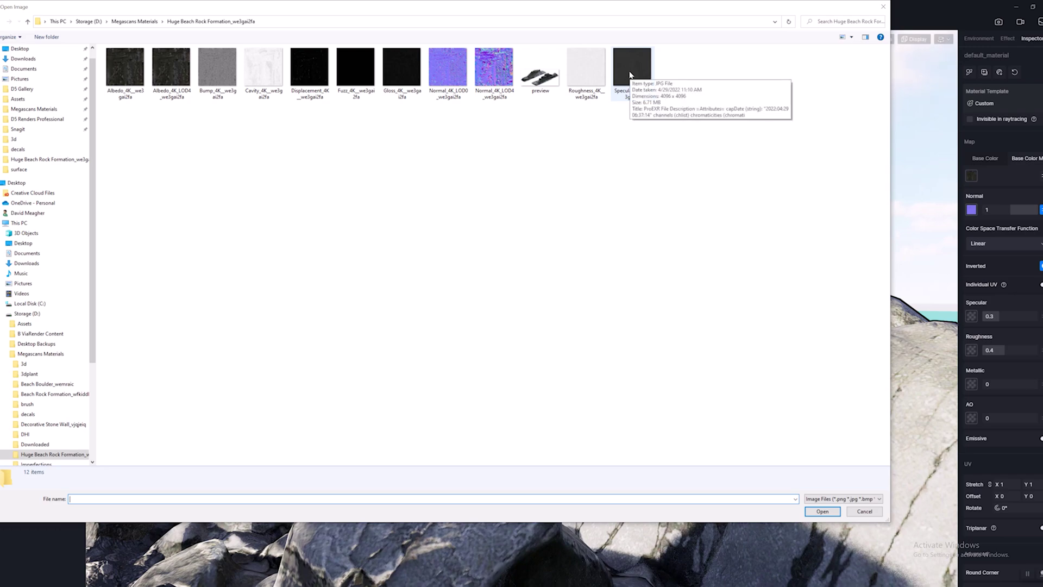
double_click(630, 74)
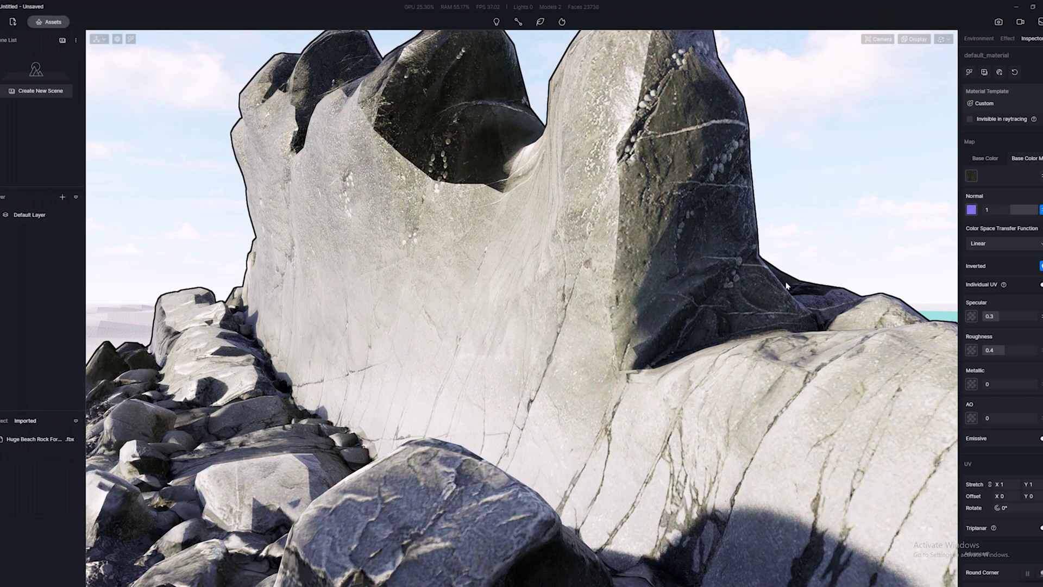
scroll(652, 292, up, 3)
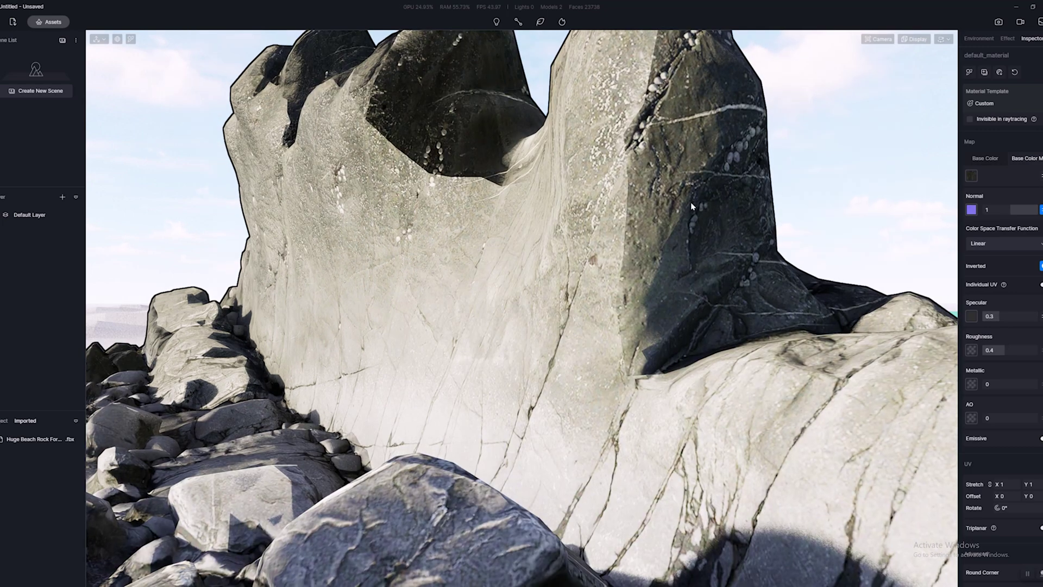
- Assign the Roughness_4K image as the rock material's roughness map and inspect the rock surface
click(972, 352)
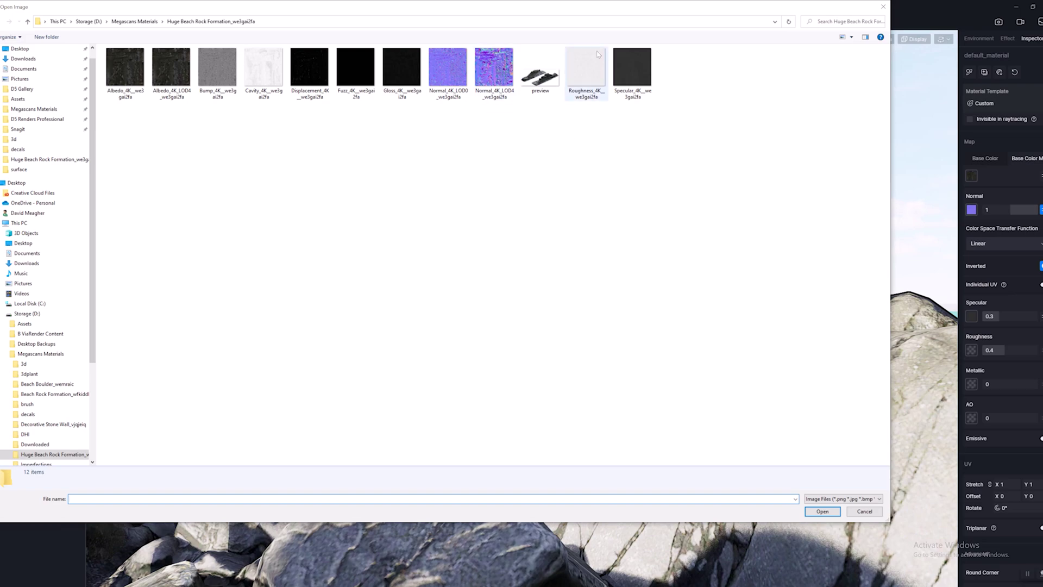
double_click(586, 67)
scroll(878, 378, up, 3)
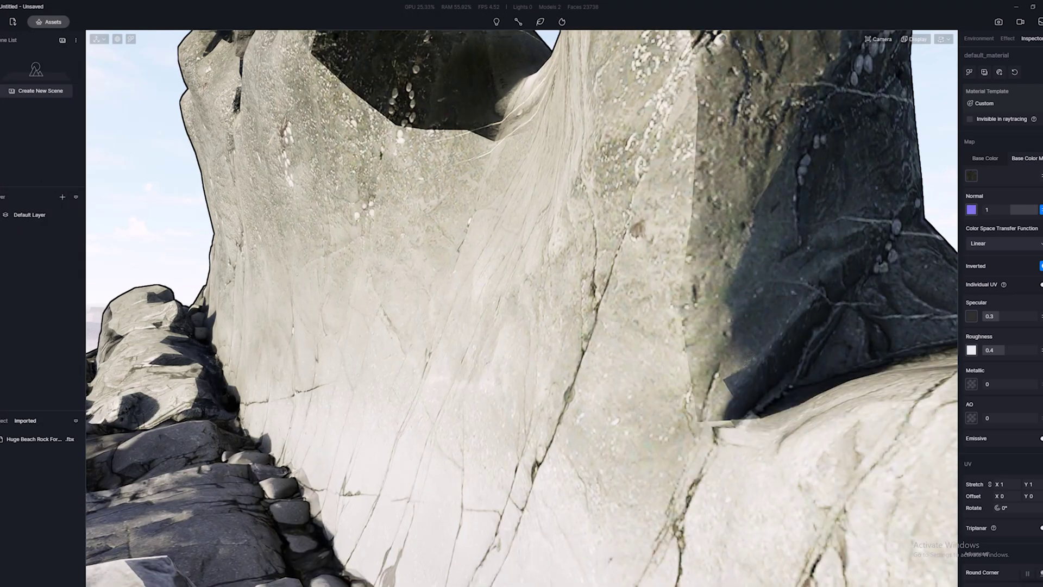
scroll(878, 378, down, 4)
- Set both the roughness and the specular value of the rock material to 1
drag(1002, 350, 1035, 351)
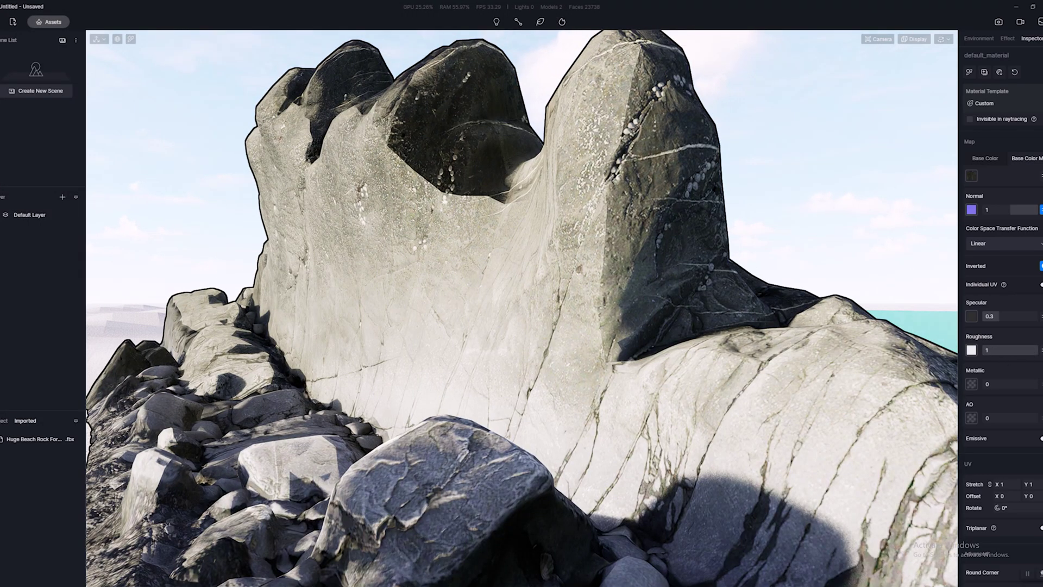
drag(1005, 317, 1038, 317)
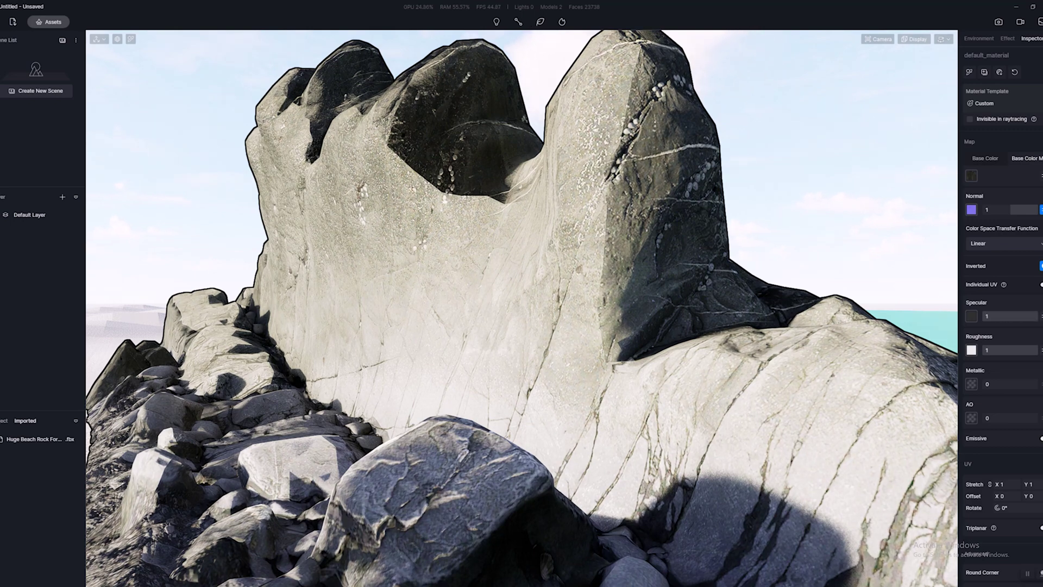
scroll(559, 390, down, 3)
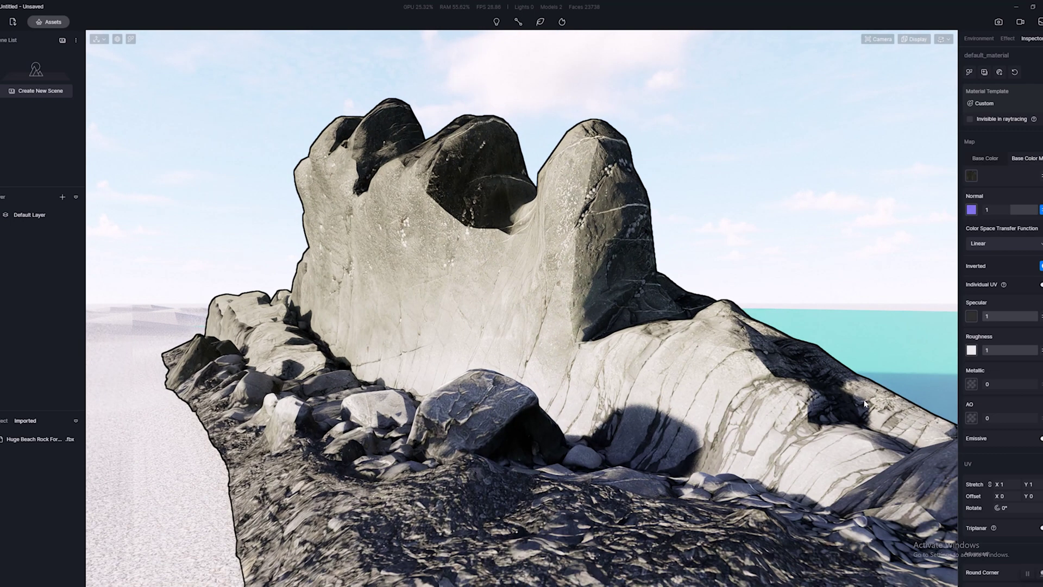
- Review the color space and inversion settings of the rock's roughness and specular maps, leaving them as they are
click(1042, 350)
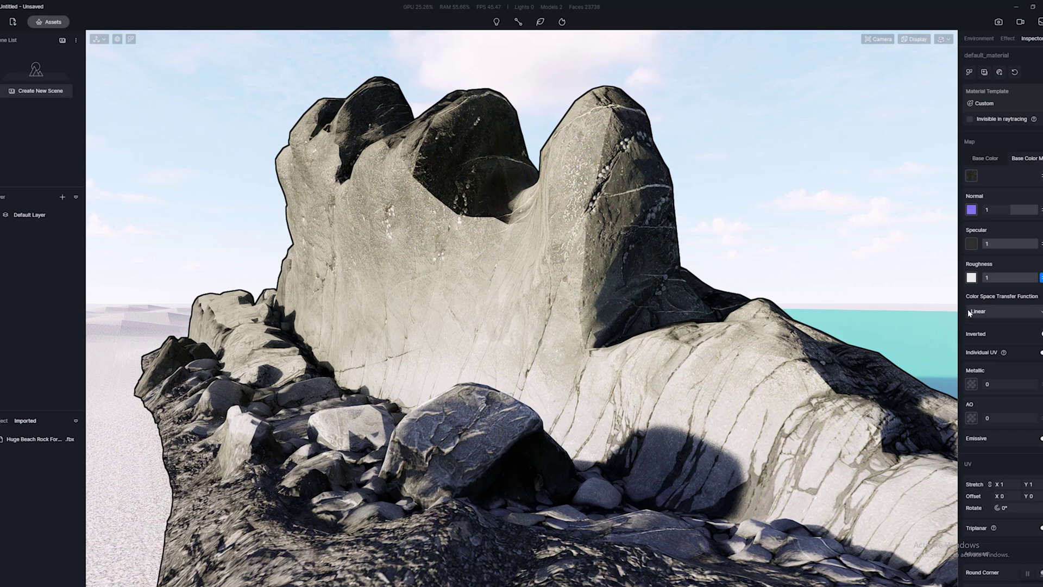
click(1040, 243)
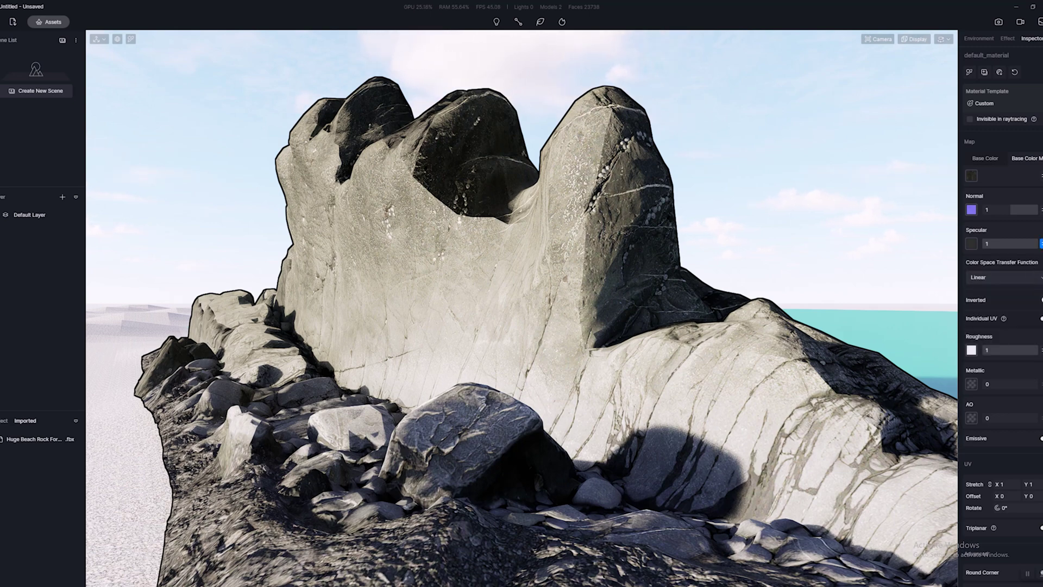
click(1040, 243)
click(1041, 278)
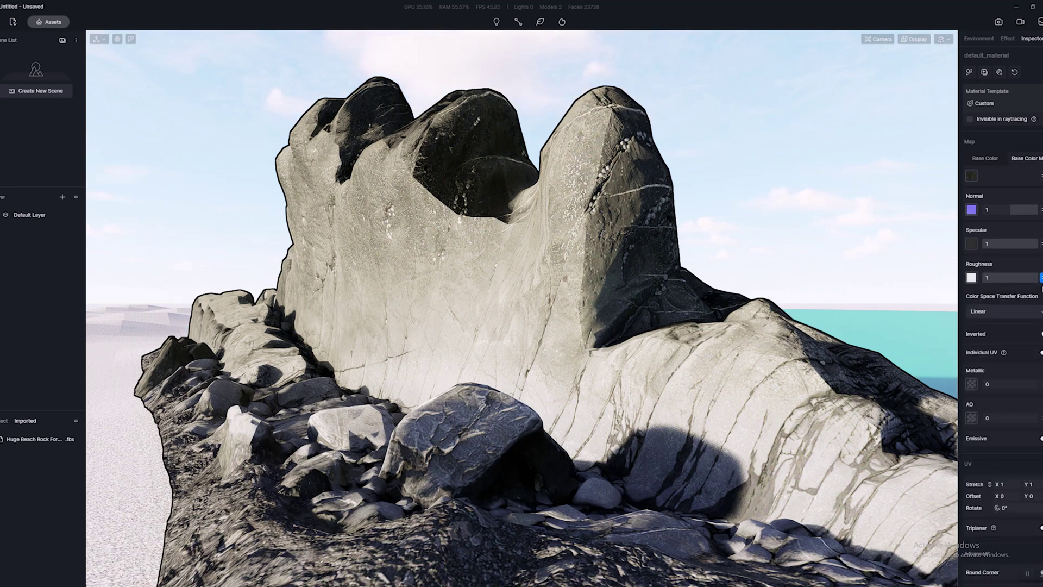
- Load the Cavity_4K image as the rock material's AO map and set the AO strength to 1
click(1040, 278)
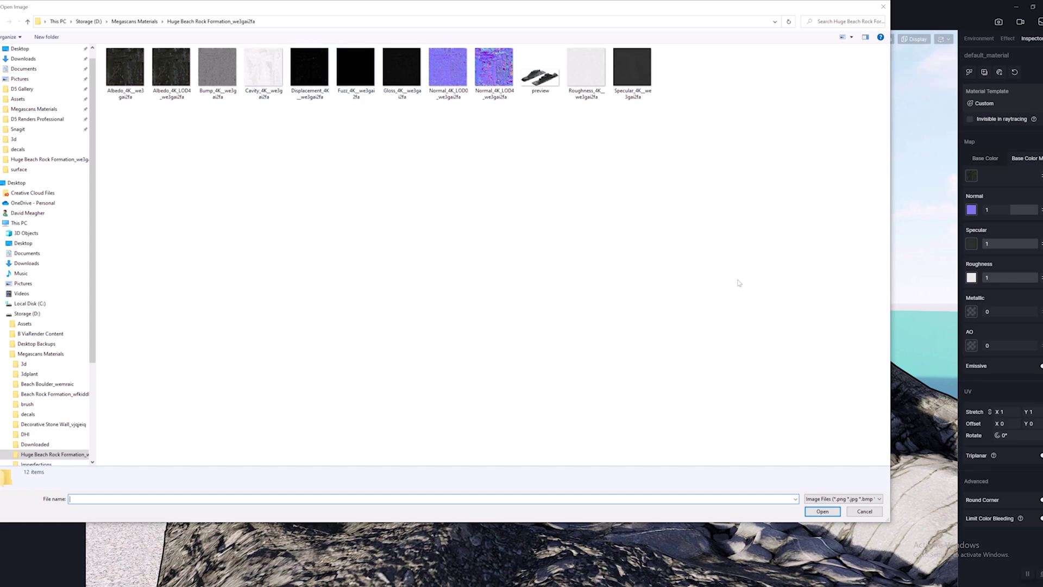
click(864, 511)
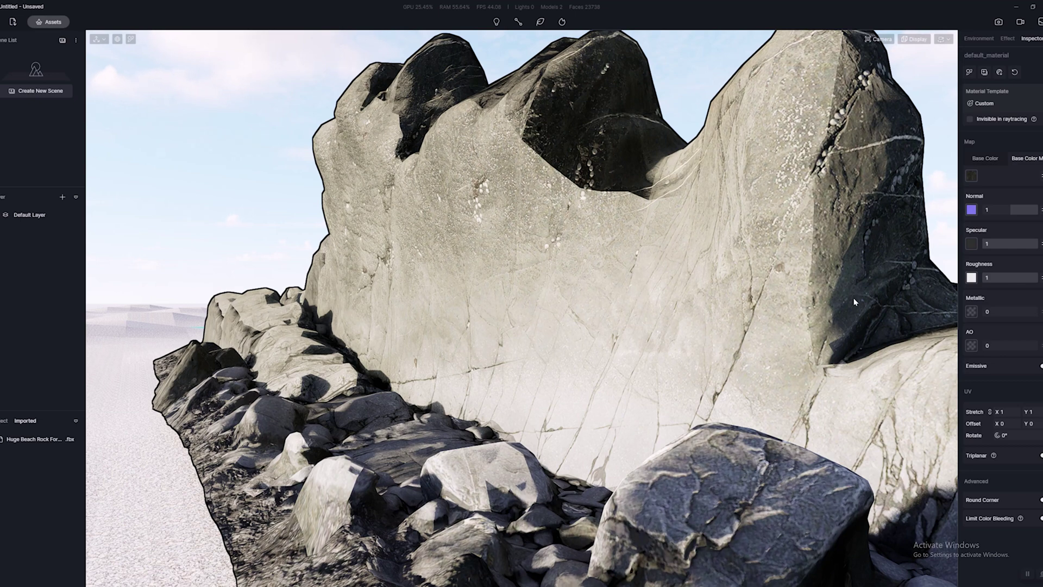
click(971, 345)
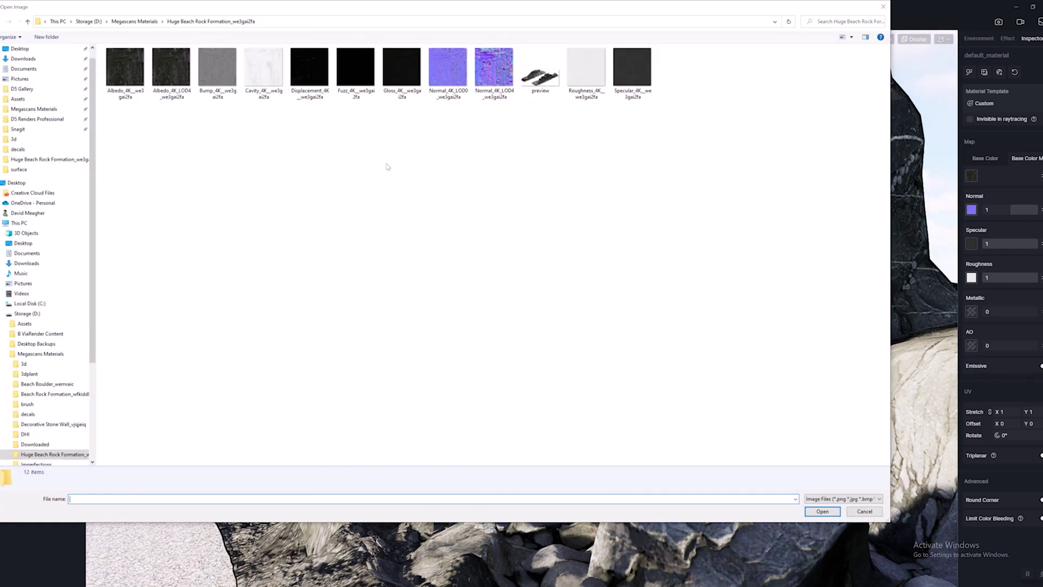
double_click(263, 68)
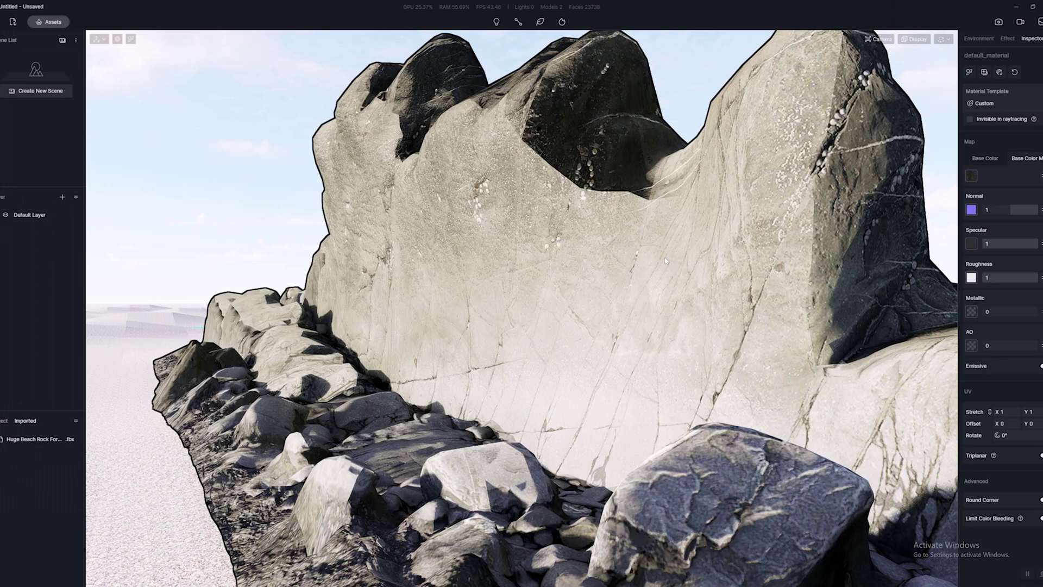
scroll(659, 252, up, 2)
scroll(658, 253, up, 2)
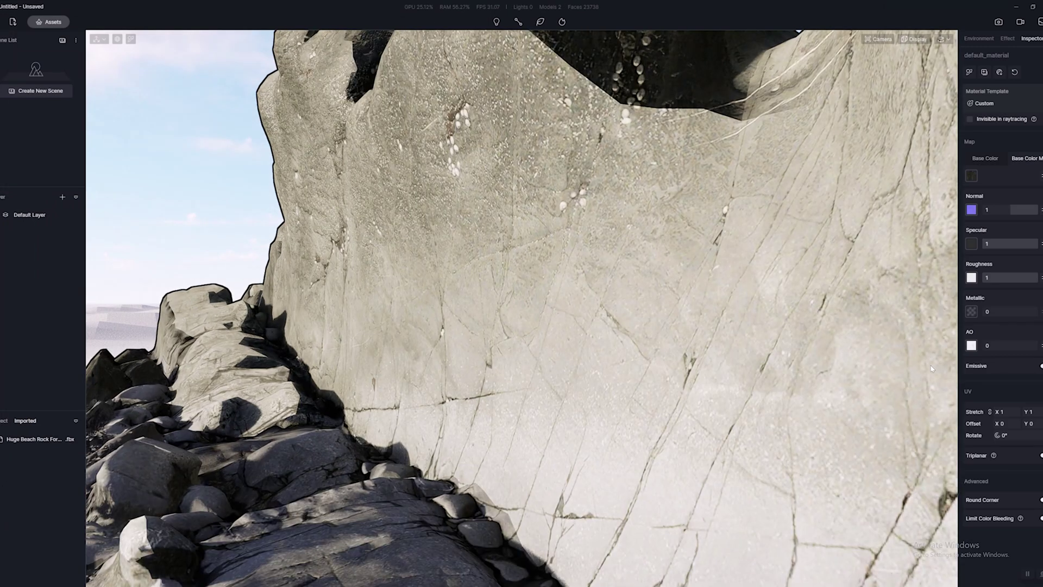
mouse_move(993, 343)
mouse_down()
mouse_move(1013, 343)
mouse_move(1000, 346)
mouse_up()
click(1000, 346)
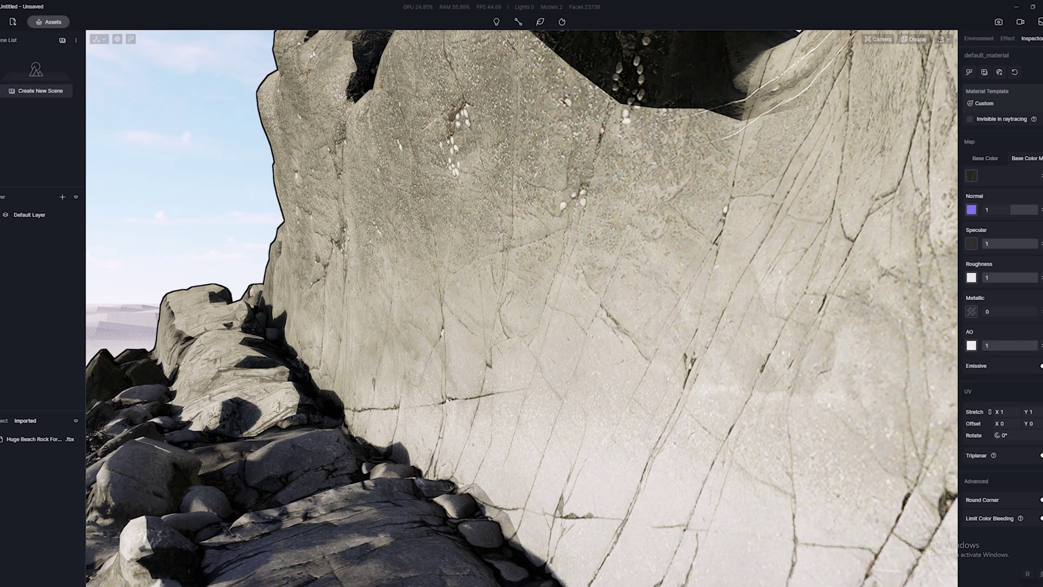
text(1)
key(Return)
- Examine the huge beach rock's surface and the surrounding rock formations and ground from several distances and angles
right_drag(282, 281, 595, 285)
scroll(596, 285, down, 3)
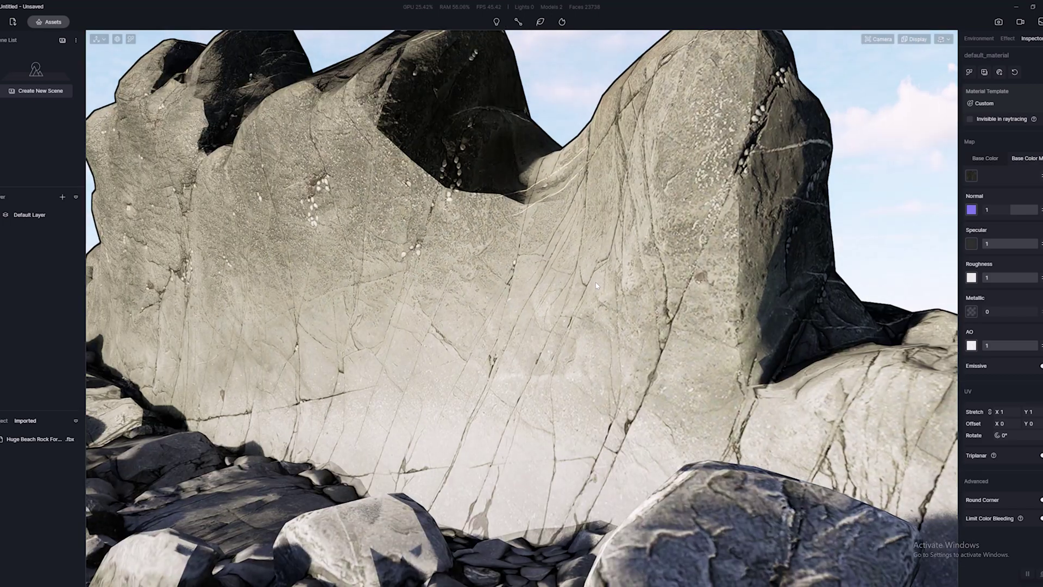
middle_drag(596, 285, 496, 270)
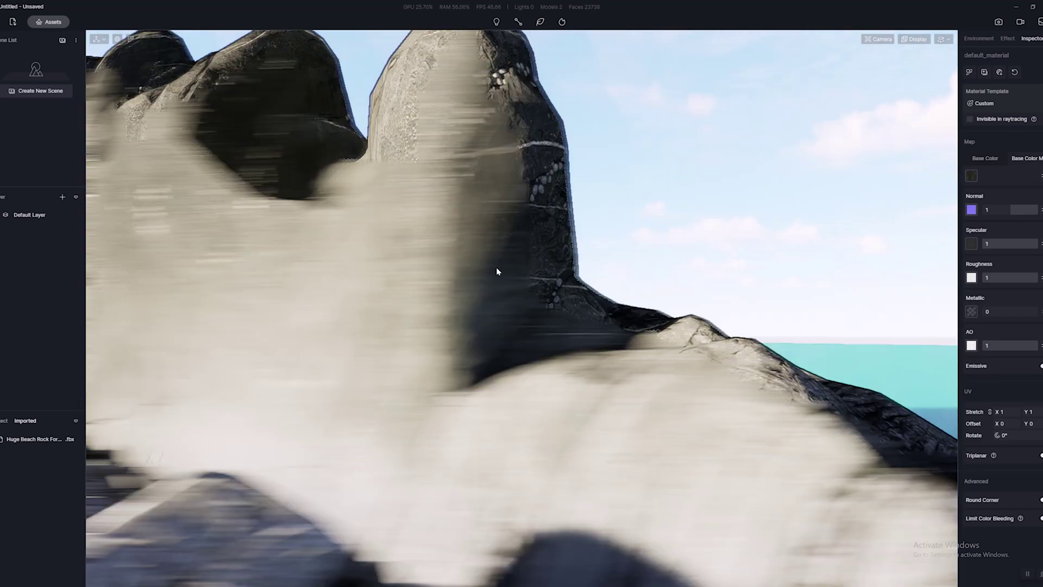
right_drag(496, 270, 457, 295)
middle_drag(457, 294, 508, 299)
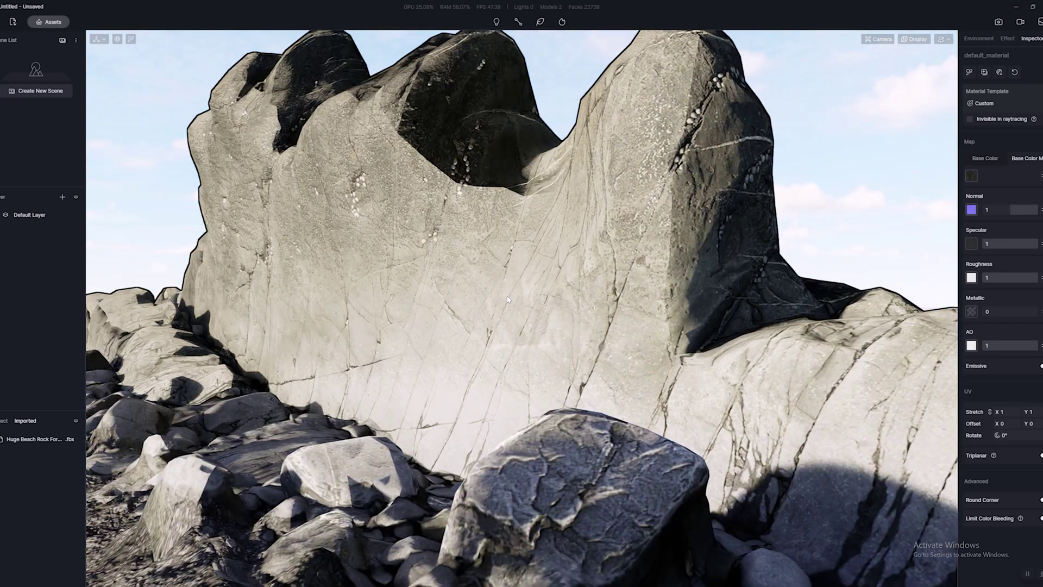
scroll(508, 299, down, 3)
scroll(508, 299, up, 5)
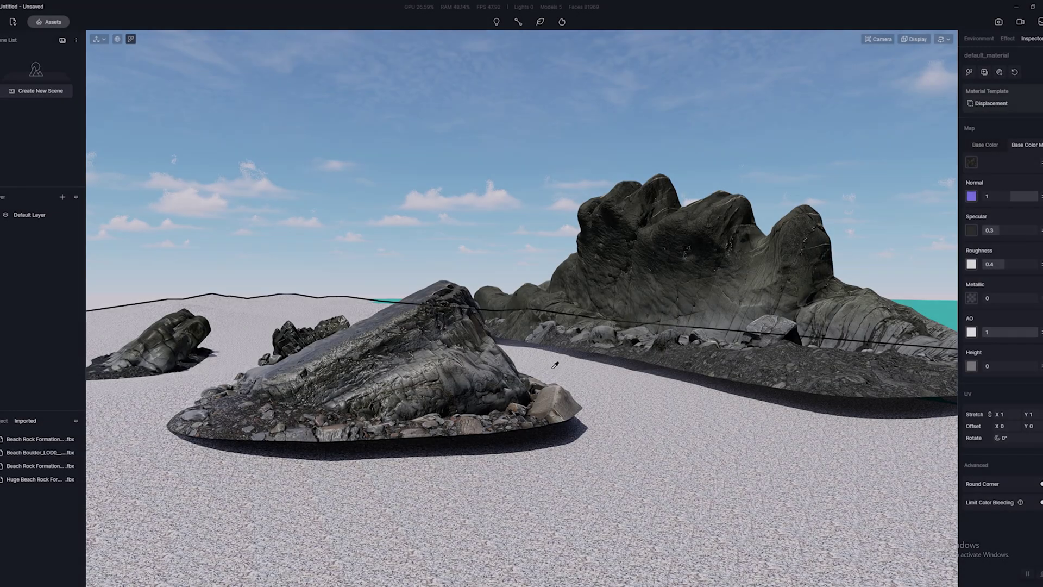
middle_drag(555, 364, 494, 349)
click(738, 442)
click(619, 305)
scroll(551, 353, down, 5)
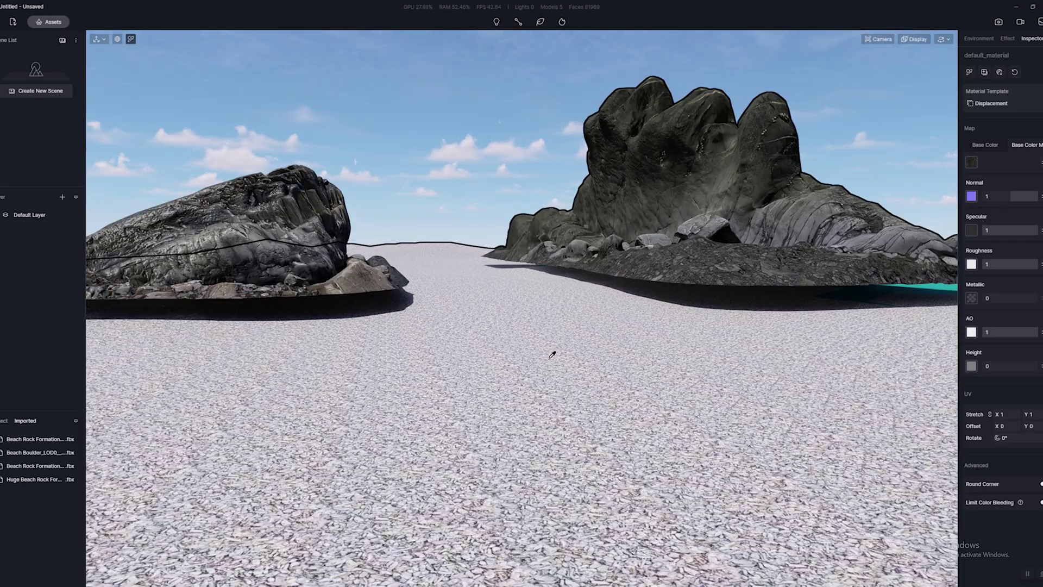
- Load Albedo_4K from the Shoreline Beach Rocks folder as the base color map of the Groundcover Bark Chips ground material
click(518, 340)
scroll(529, 332, up, 2)
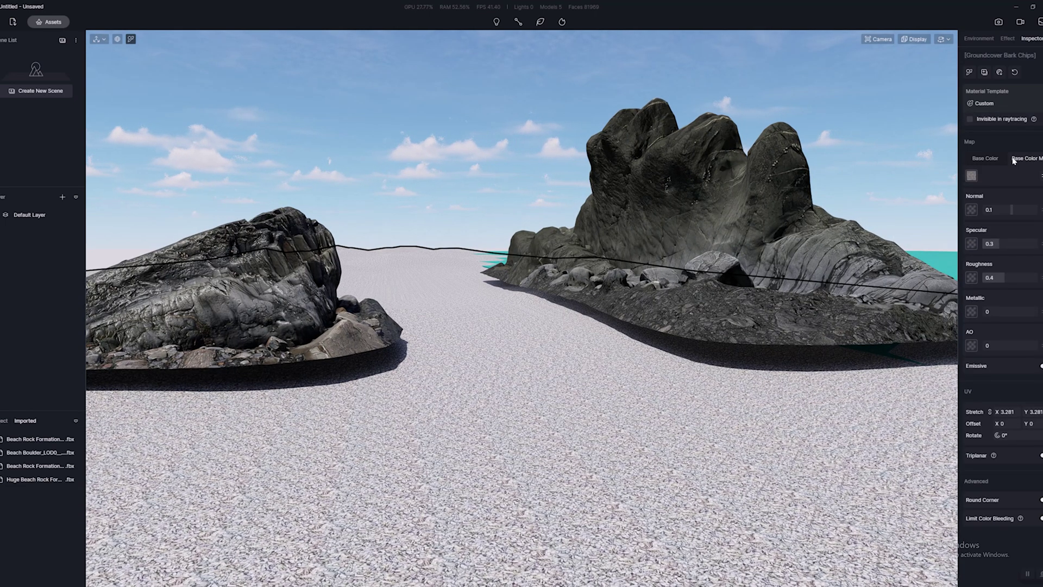
click(972, 177)
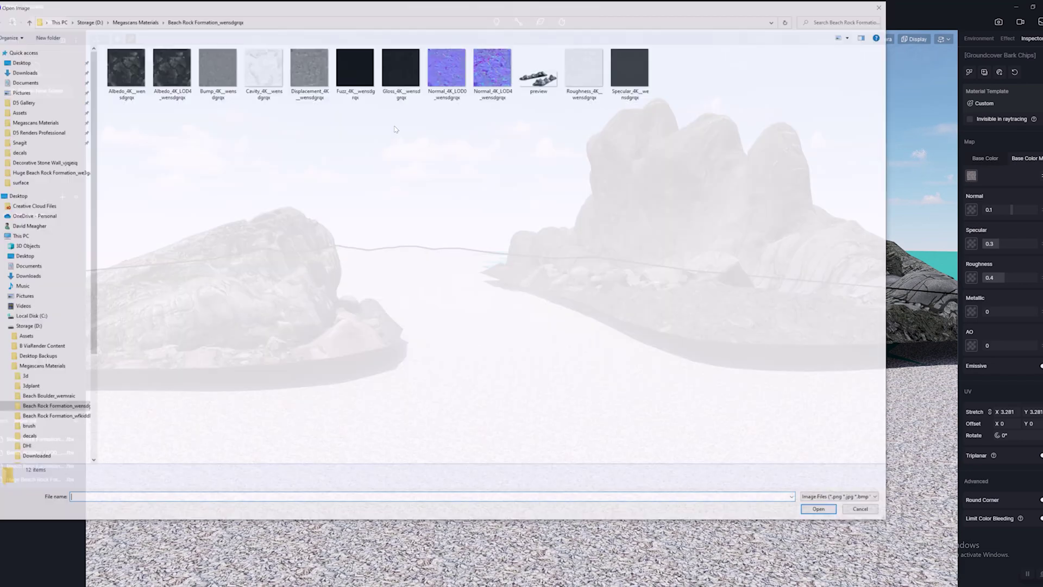
click(139, 22)
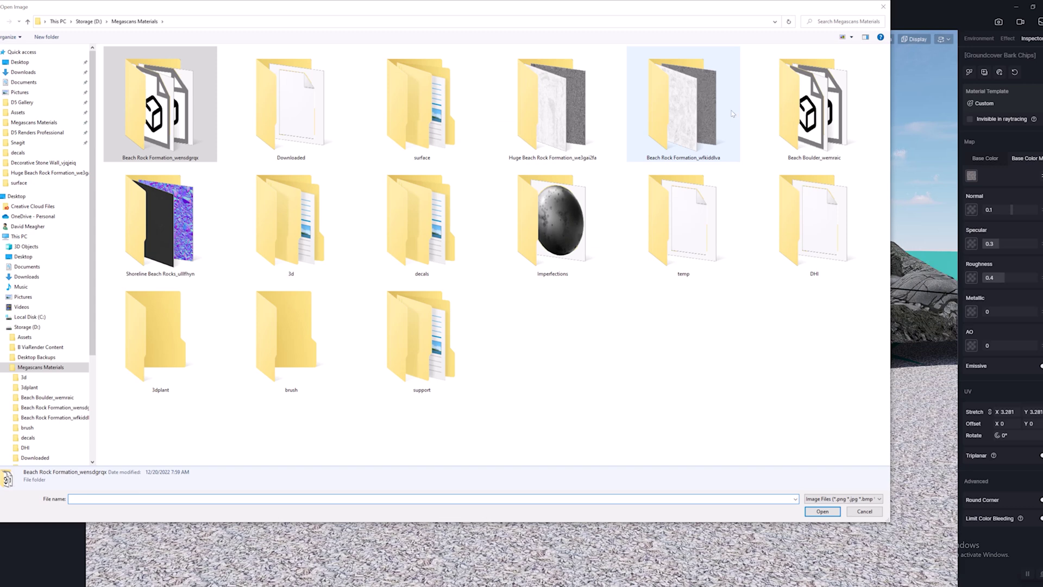
double_click(176, 235)
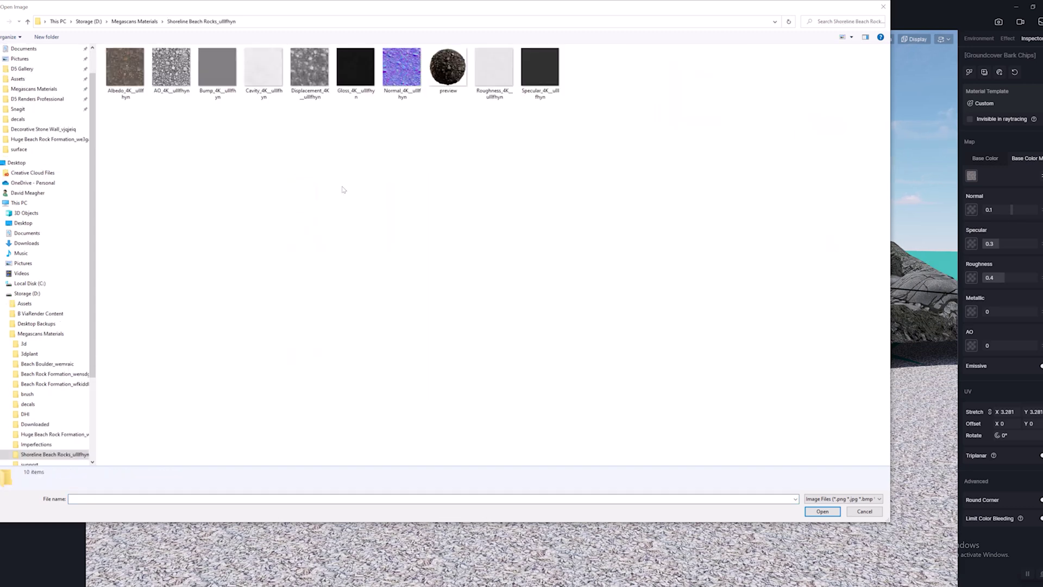
click(120, 64)
double_click(122, 68)
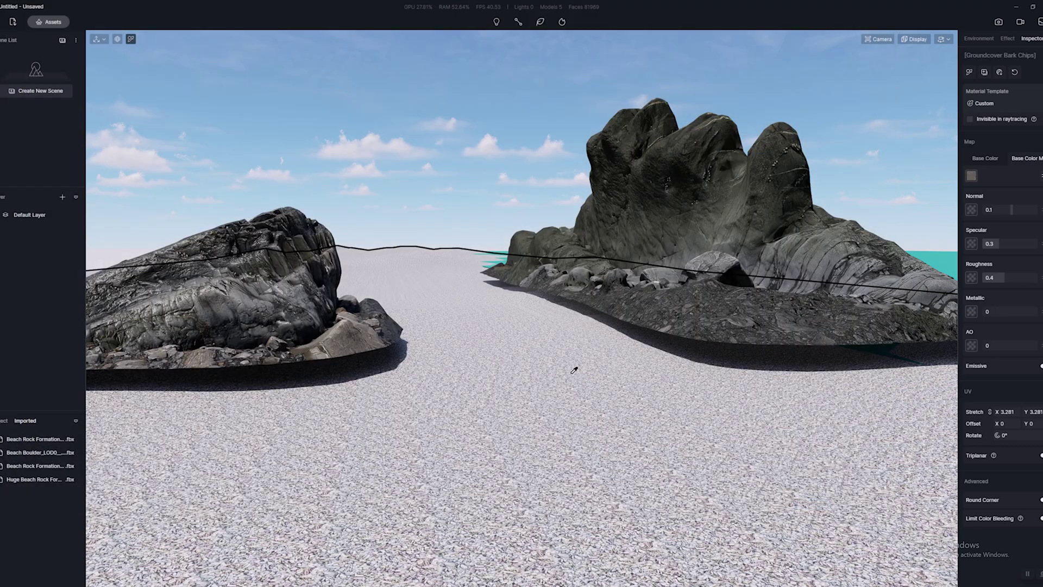
scroll(561, 420, up, 6)
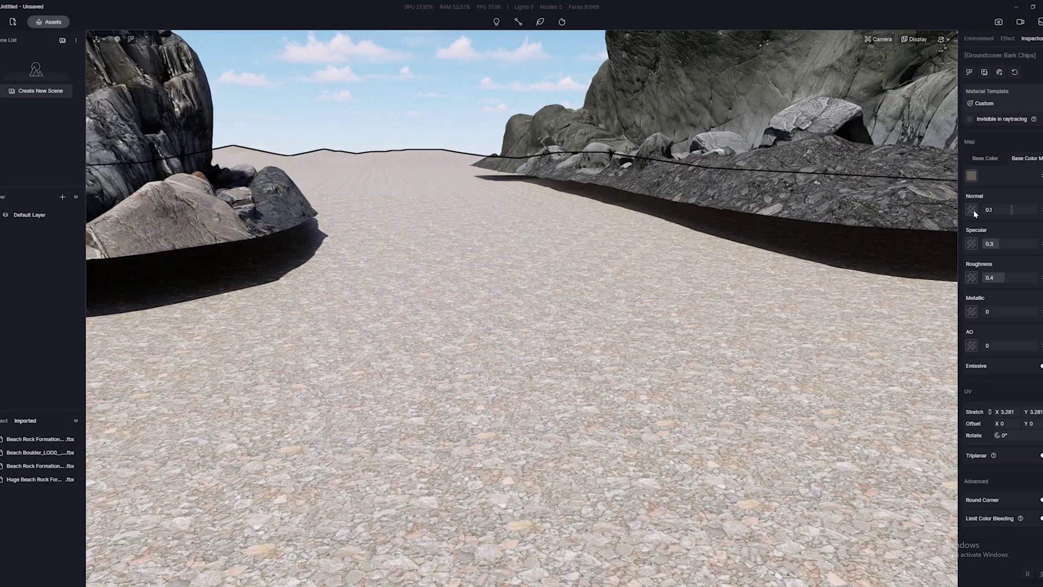
- Assign the Shoreline Beach Rocks Normal_4K, Specular_4K and Roughness_4K images to the ground material's matching map slots
click(972, 211)
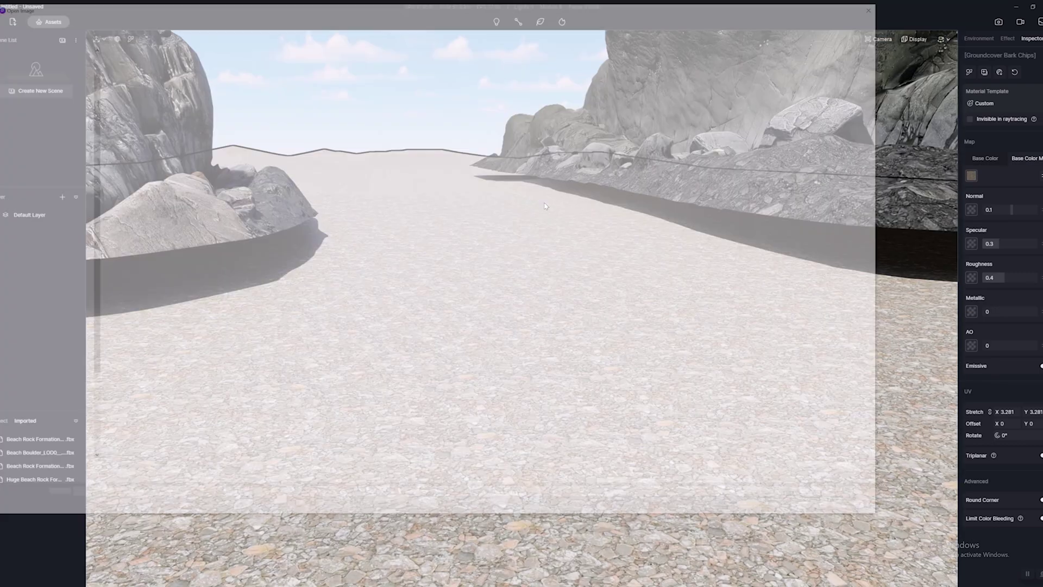
double_click(401, 70)
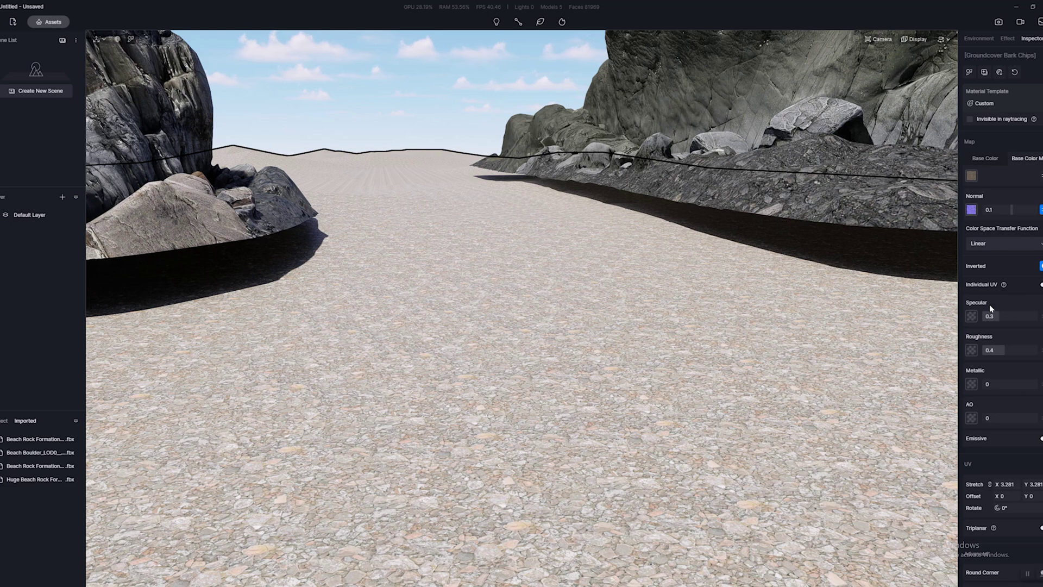
click(971, 315)
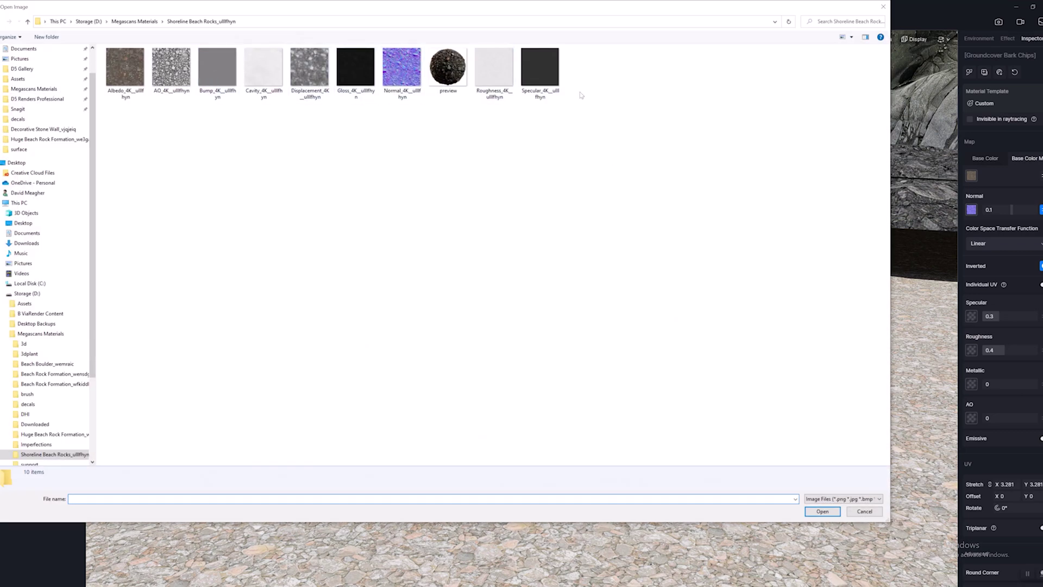
double_click(539, 67)
click(971, 350)
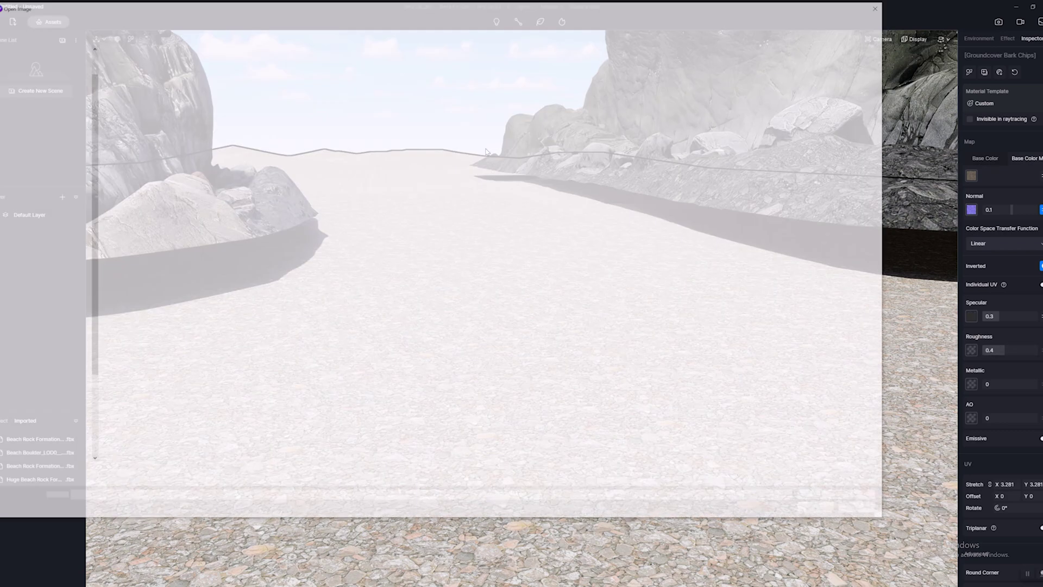
double_click(494, 71)
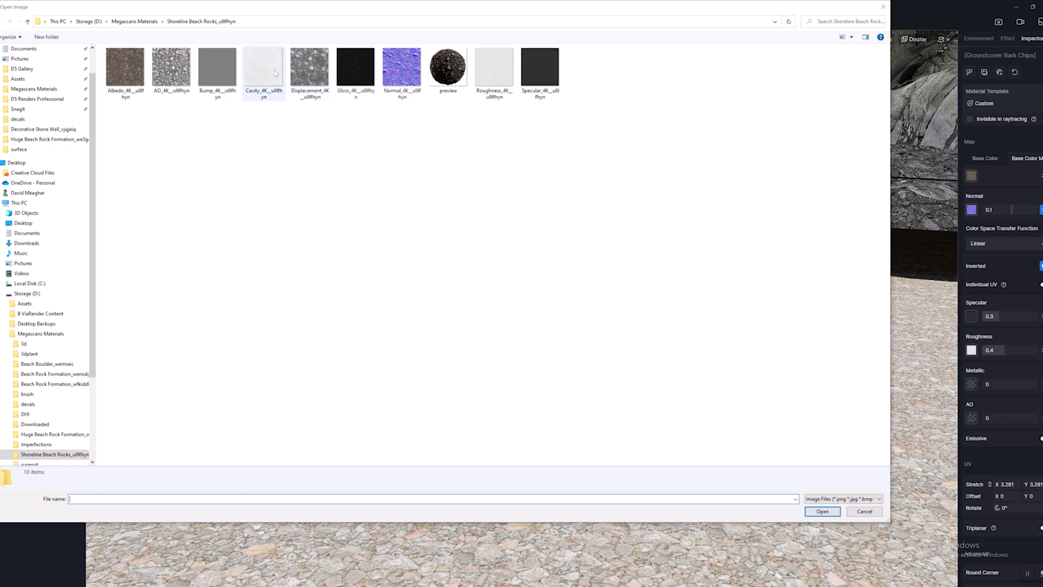
- Load the AO_4K image as the ground material's AO map with a strength of 0.68, and review the base color and normal map settings
double_click(172, 68)
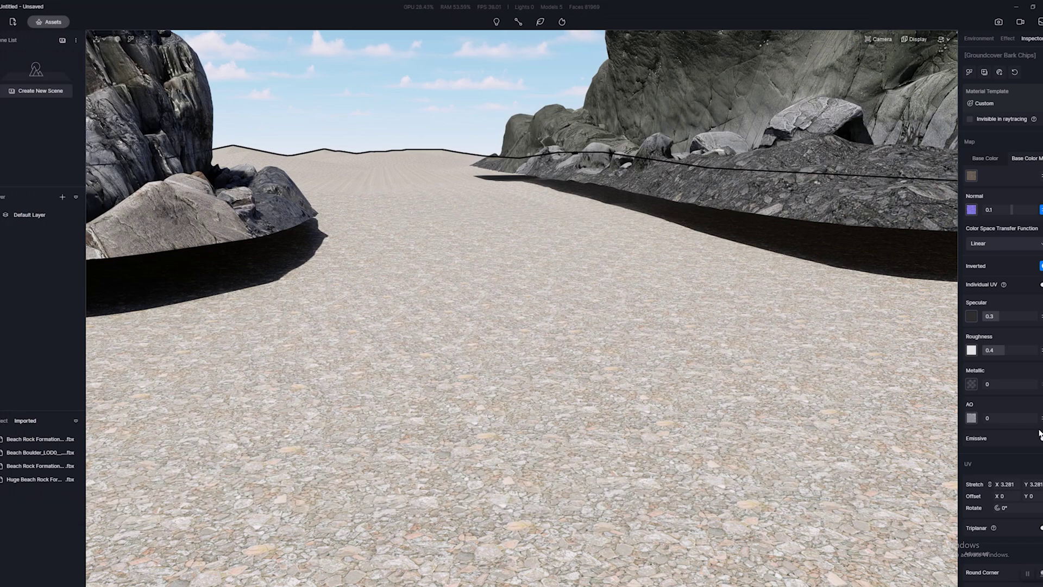
drag(993, 418, 1020, 419)
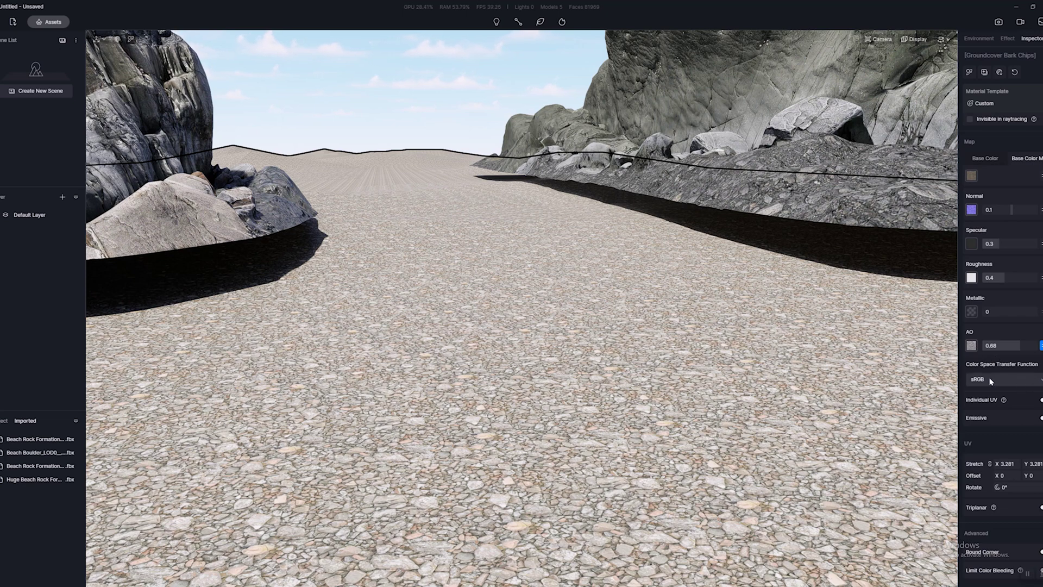
click(1035, 176)
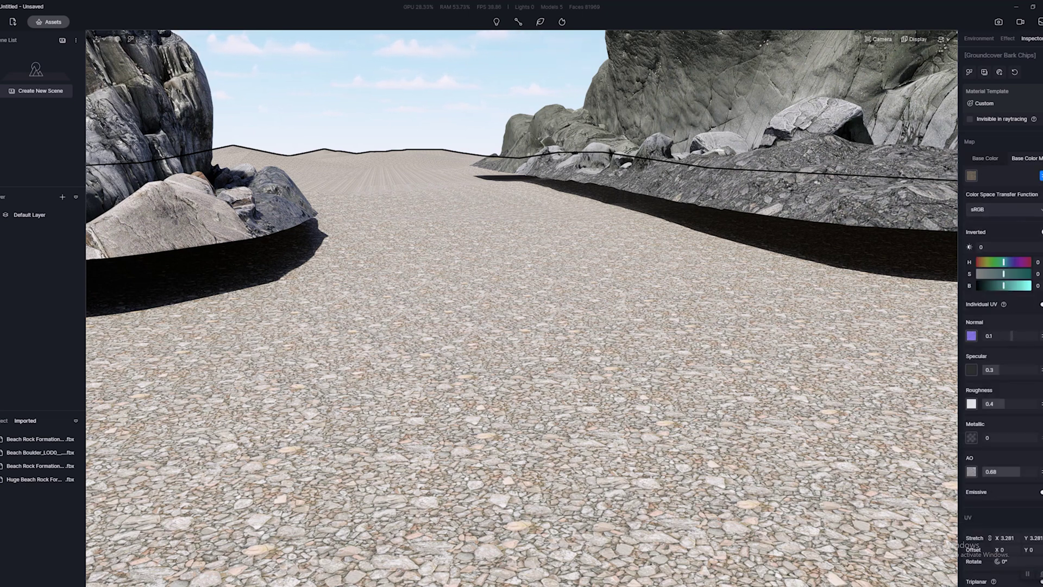
click(1040, 335)
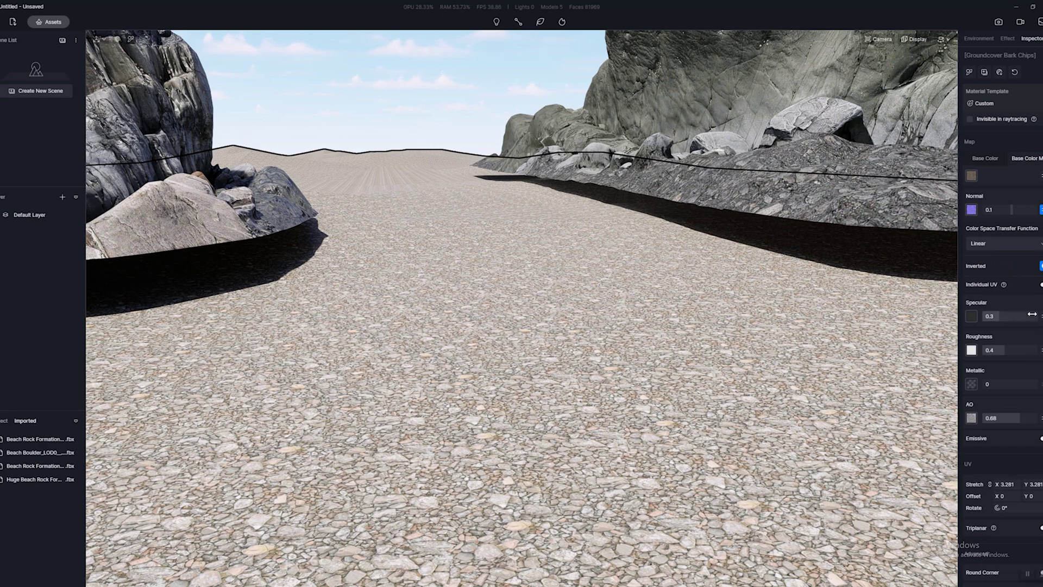
- Switch the ground material to the Displacement template and load Displacement_4K as its height map with a height of 0.62
click(1004, 103)
click(1011, 219)
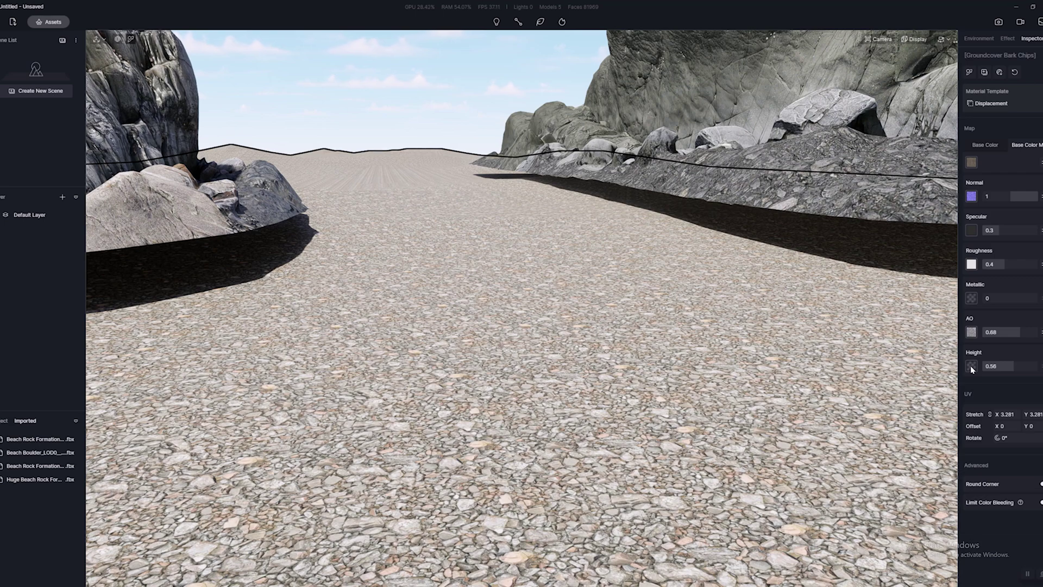
click(971, 368)
click(325, 68)
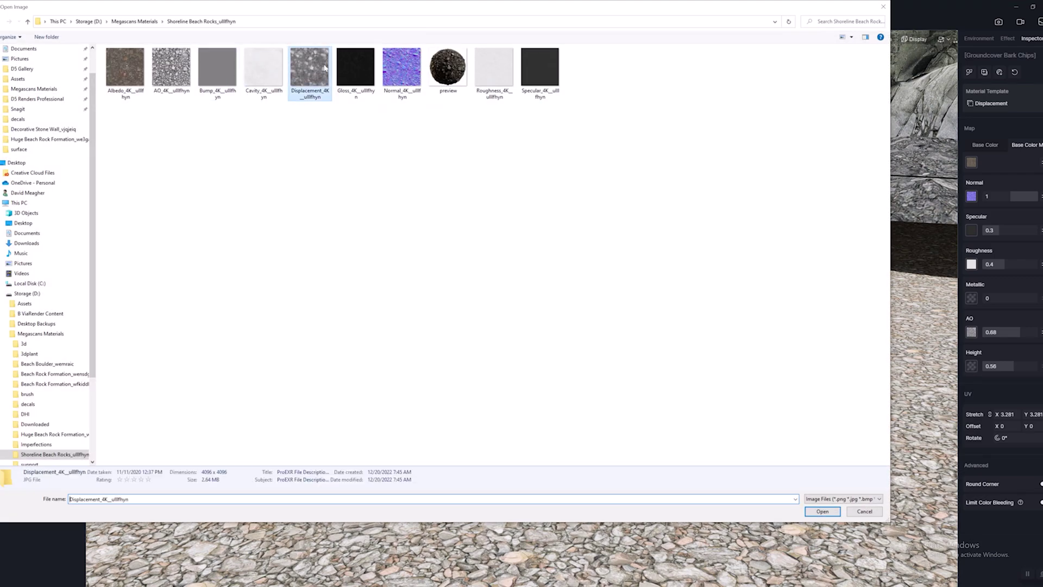
double_click(325, 67)
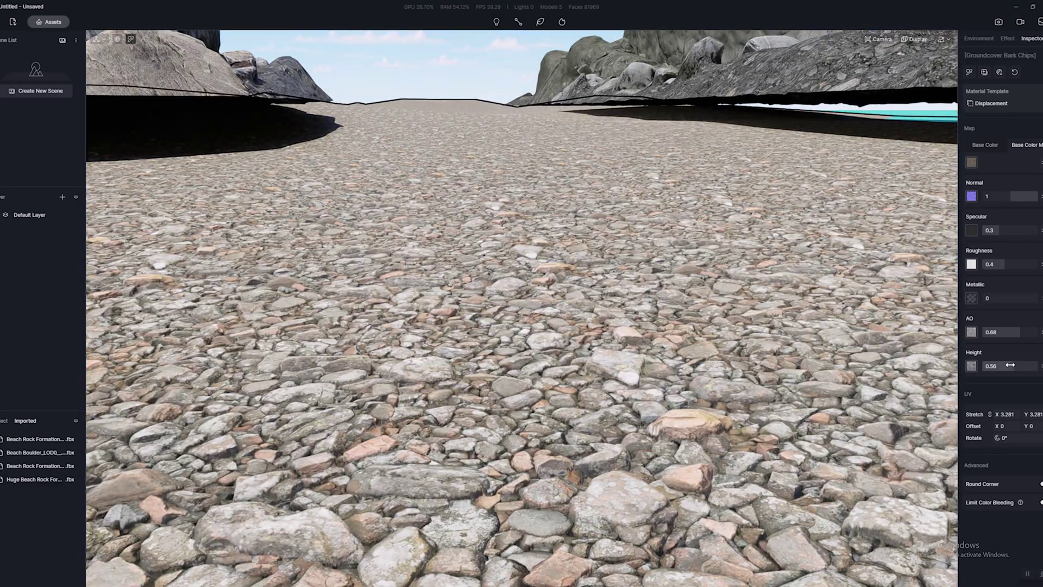
mouse_move(1010, 365)
mouse_down()
mouse_move(979, 367)
mouse_move(1042, 373)
mouse_move(961, 372)
mouse_move(1016, 365)
mouse_up()
- Examine the displaced pebble ground and the rock formations around it from far, near and different directions
scroll(586, 279, down, 5)
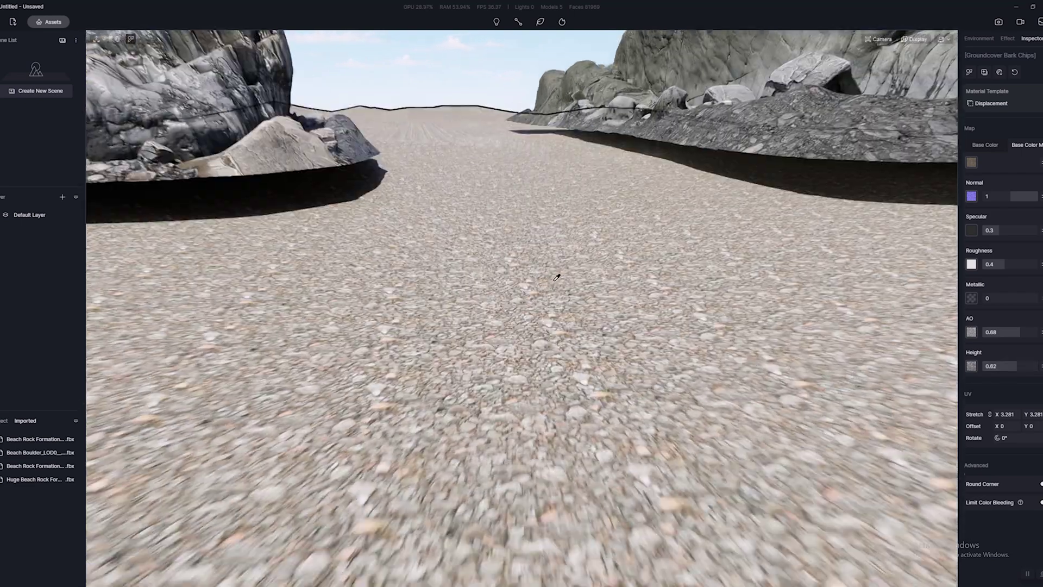
scroll(552, 259, down, 5)
scroll(554, 275, up, 3)
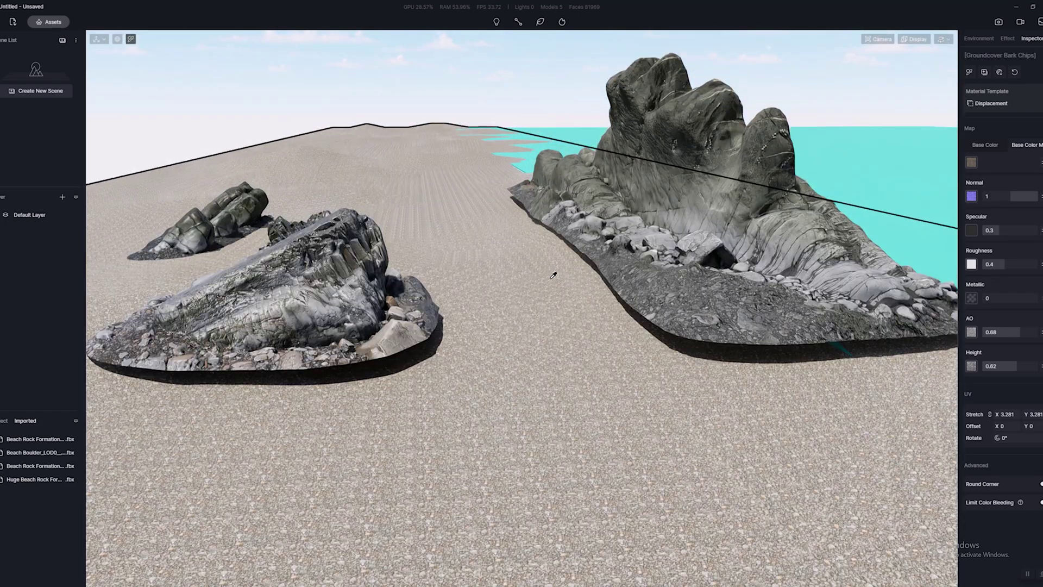
scroll(650, 272, up, 4)
scroll(651, 272, up, 3)
scroll(471, 235, down, 4)
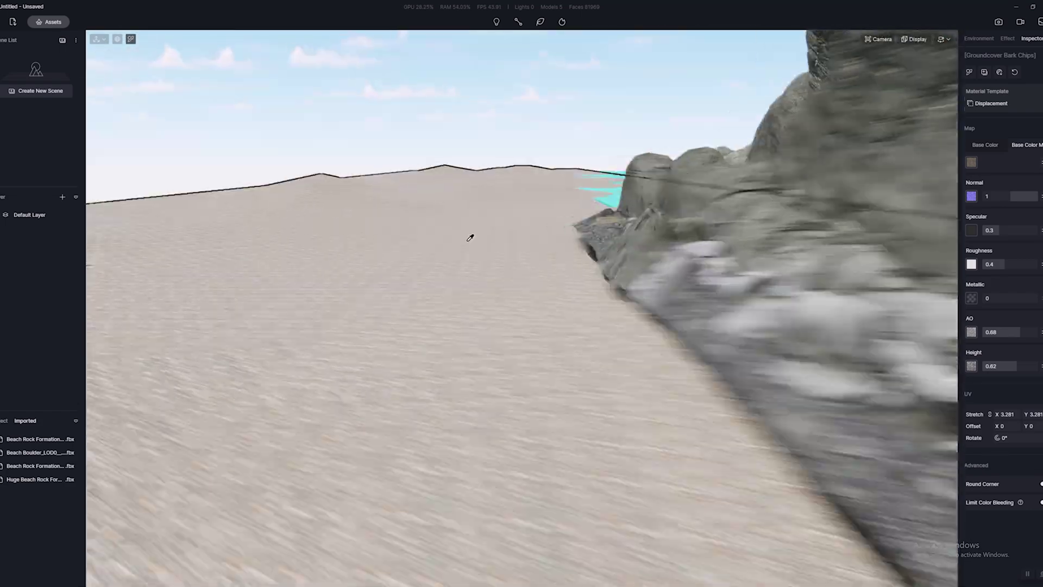
scroll(642, 213, up, 5)
scroll(642, 214, up, 3)
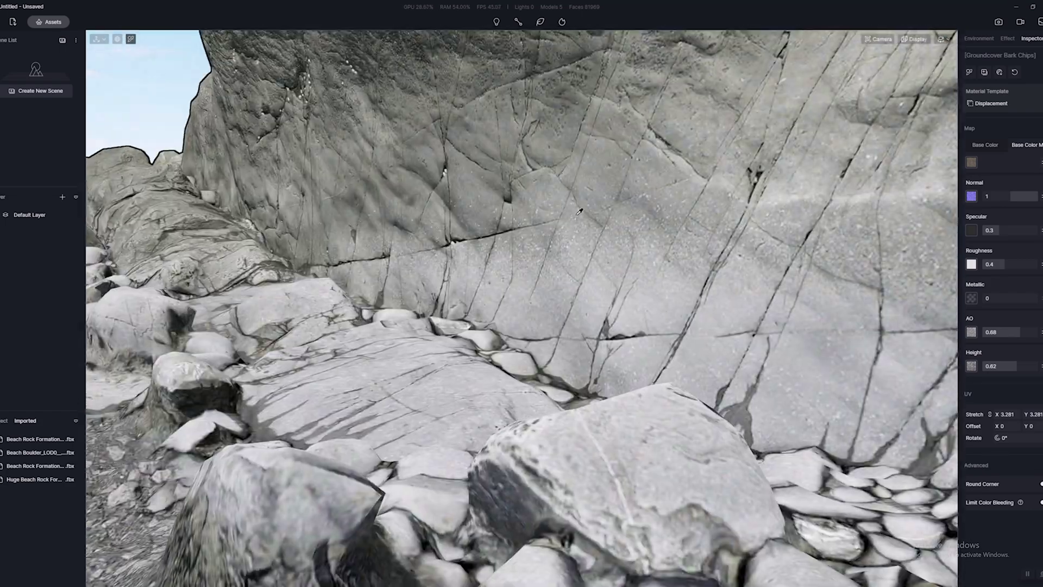
right_drag(579, 211, 305, 202)
scroll(305, 202, down, 5)
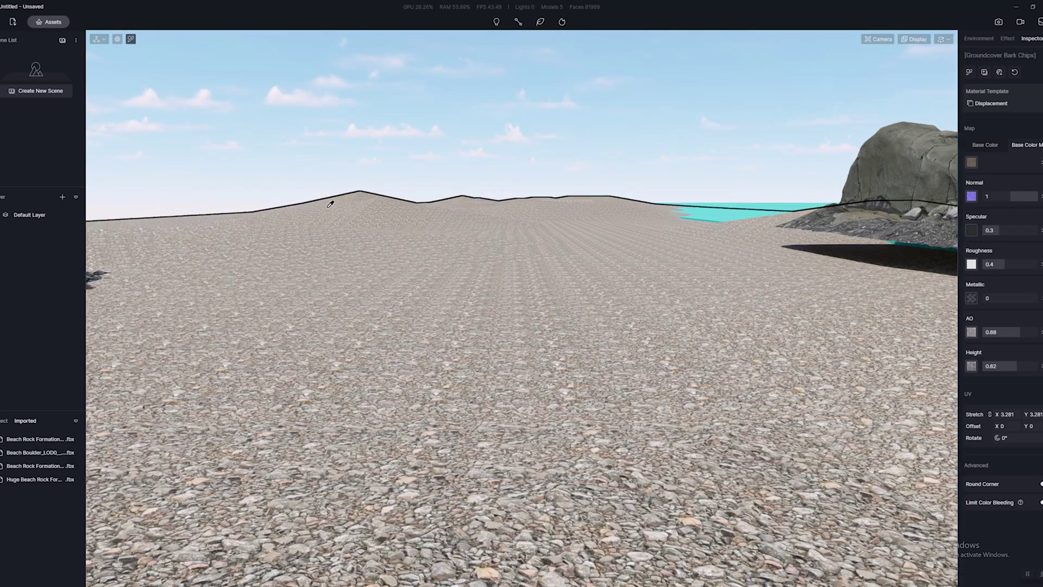
right_drag(502, 296, 657, 297)
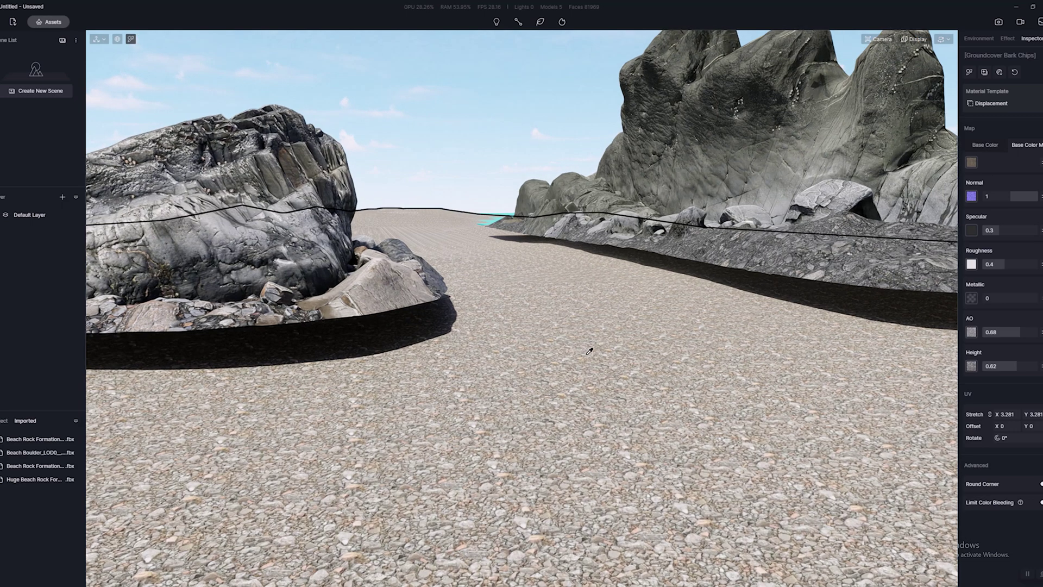
- Set the Geo and Sky sun position to 07:17 AM and check the lighting on the pebble ground up close
scroll(868, 283, up, 3)
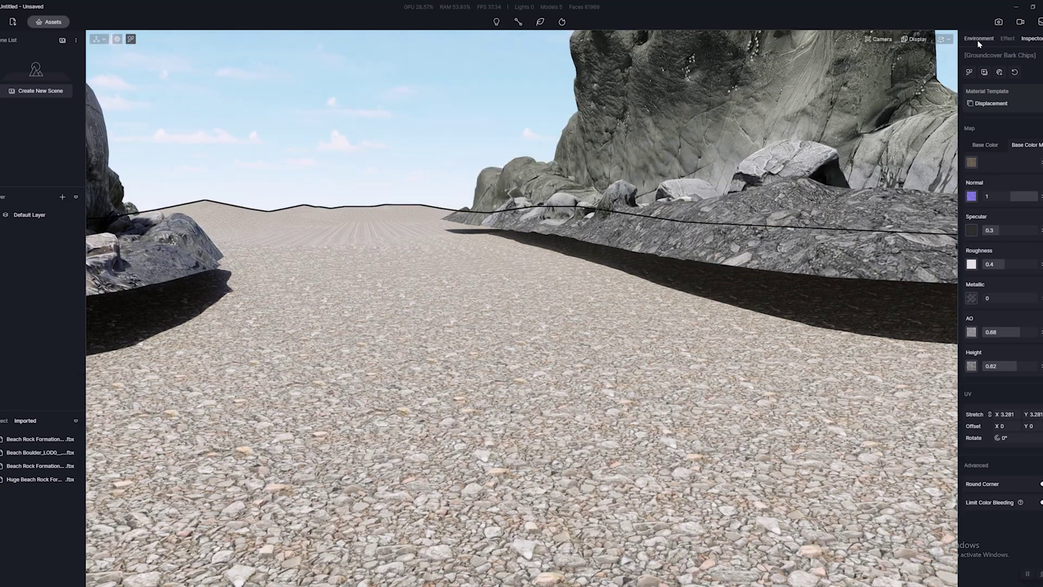
click(979, 39)
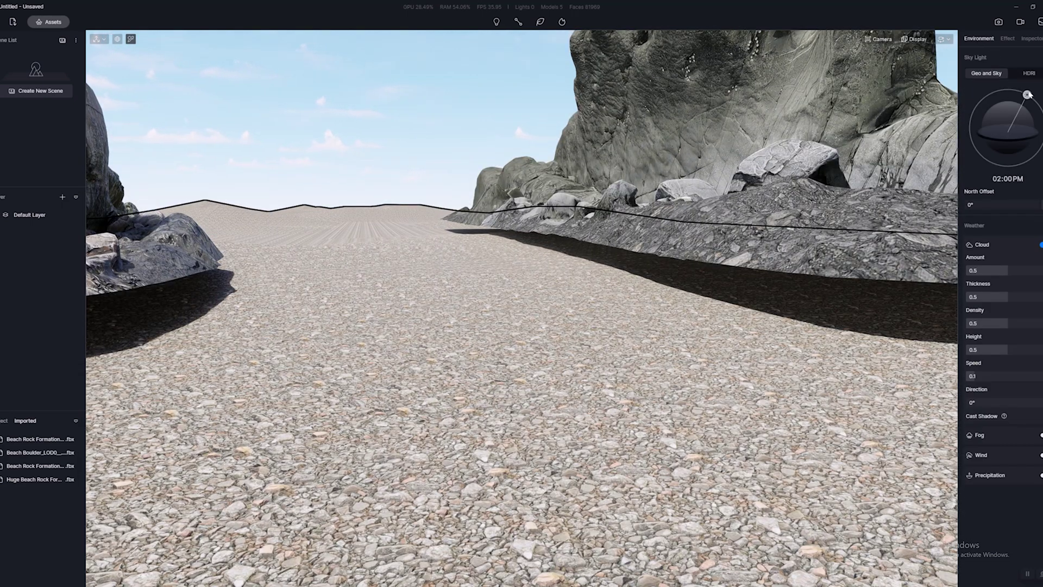
drag(1027, 94, 976, 118)
key(q)
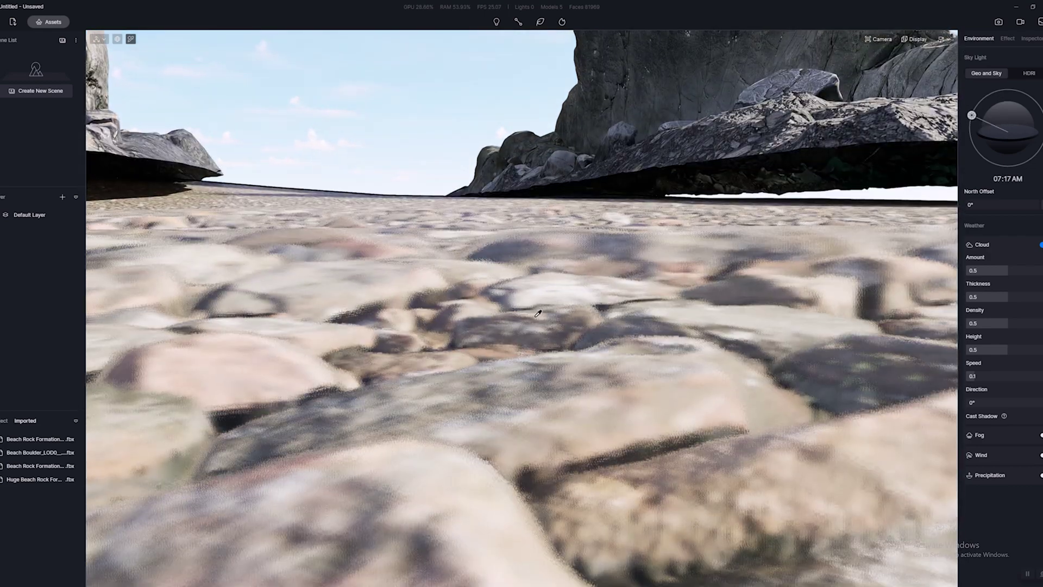
key(e)
key(q)
key(e)
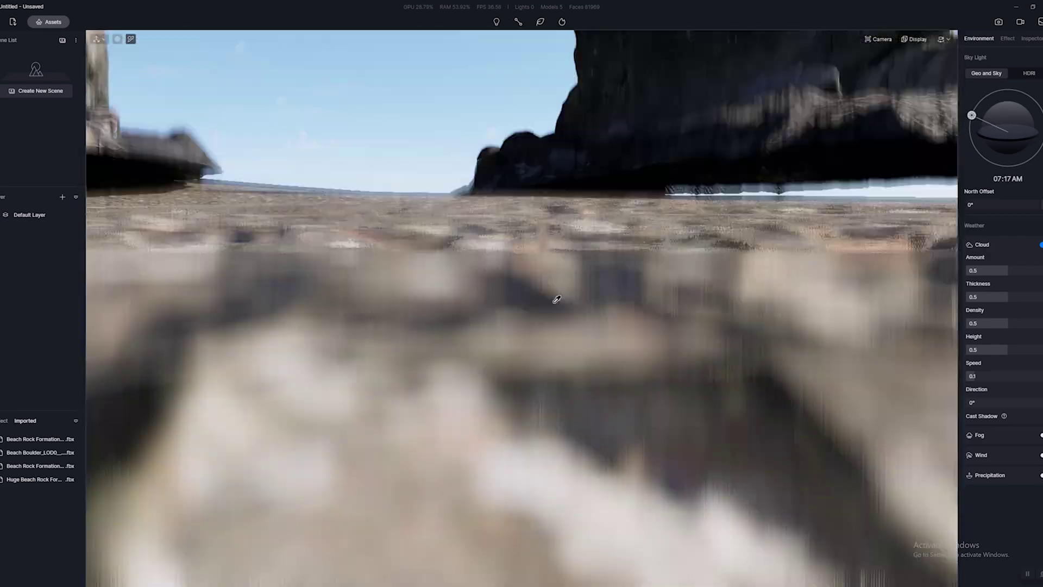
key(q)
- Set the pebble ground material's height to 0.74 and AO to 0.94, trying normal strength 0.07 before returning it to 1
click(886, 353)
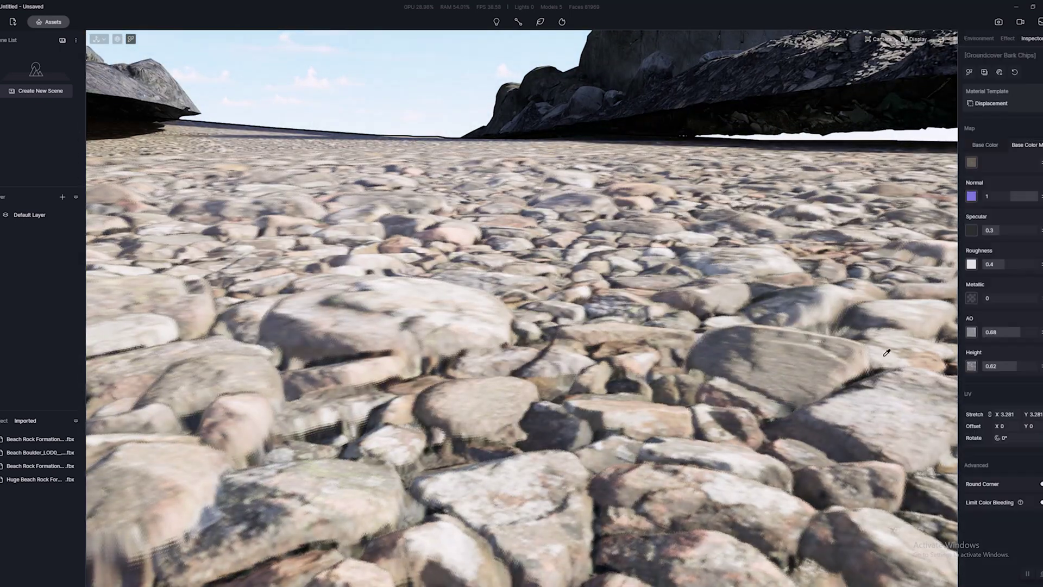
drag(1026, 369, 1024, 369)
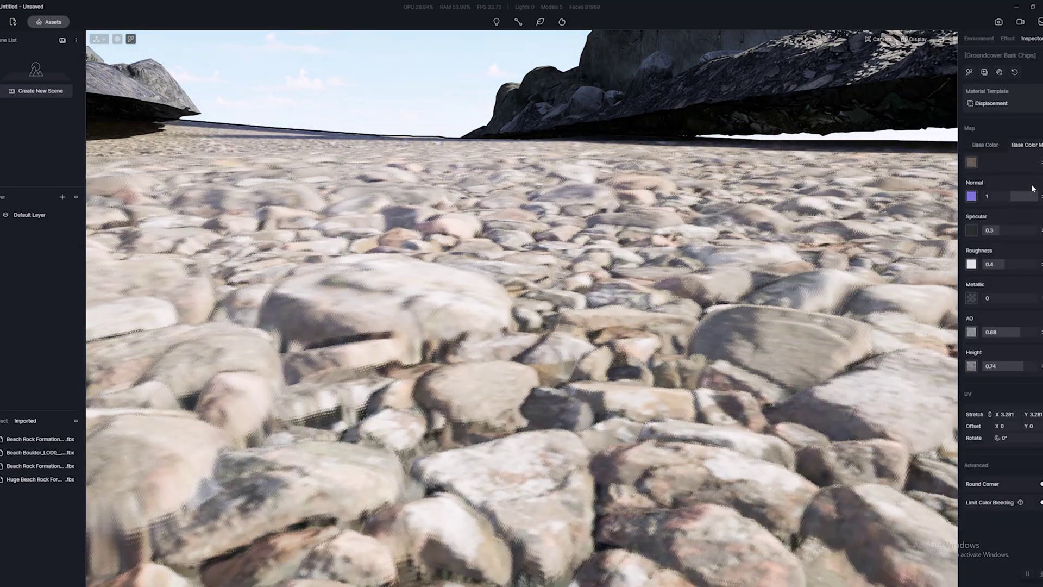
drag(1025, 200, 1011, 200)
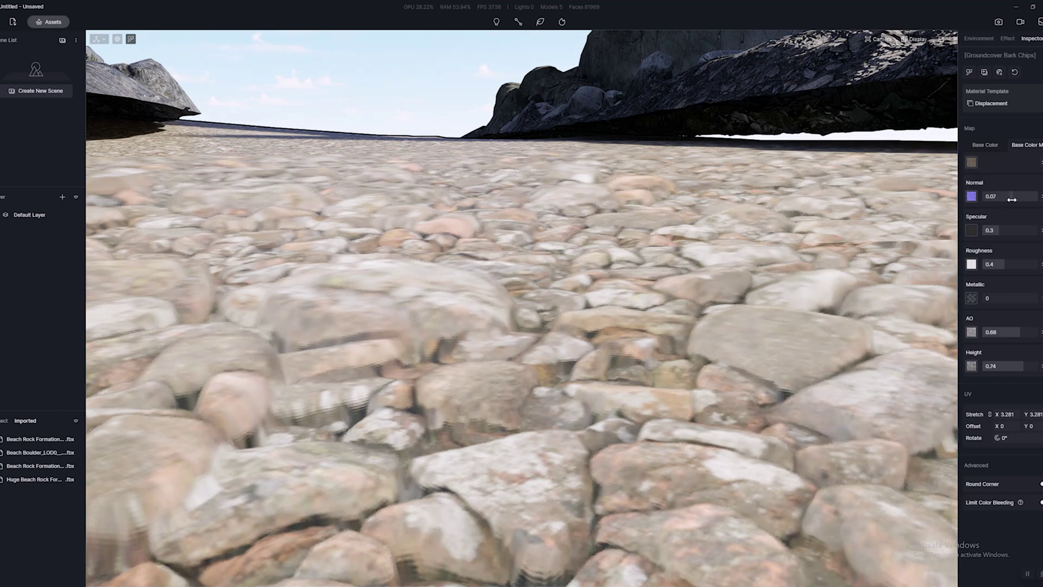
drag(1012, 200, 1039, 200)
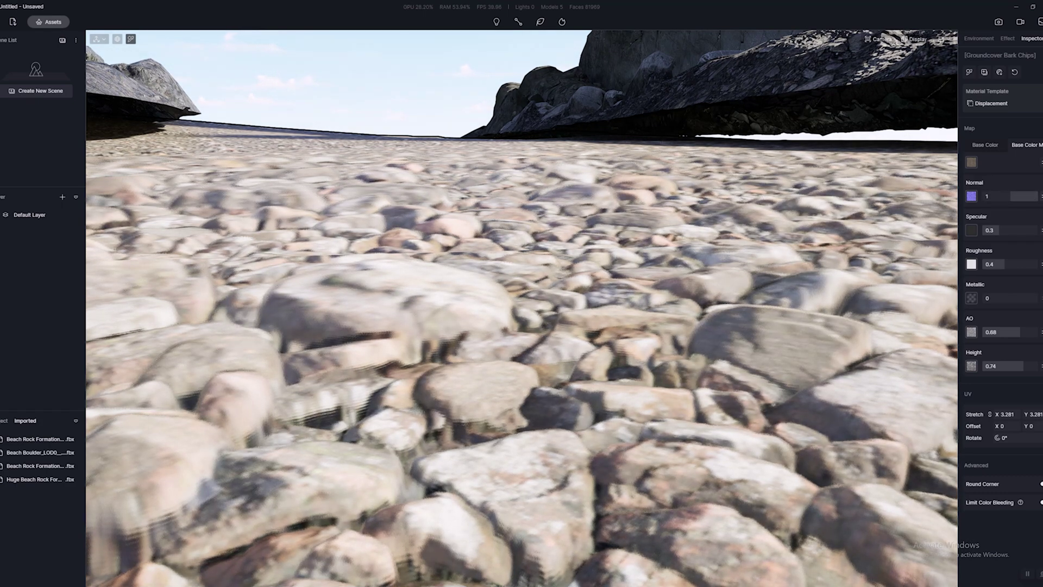
click(1040, 196)
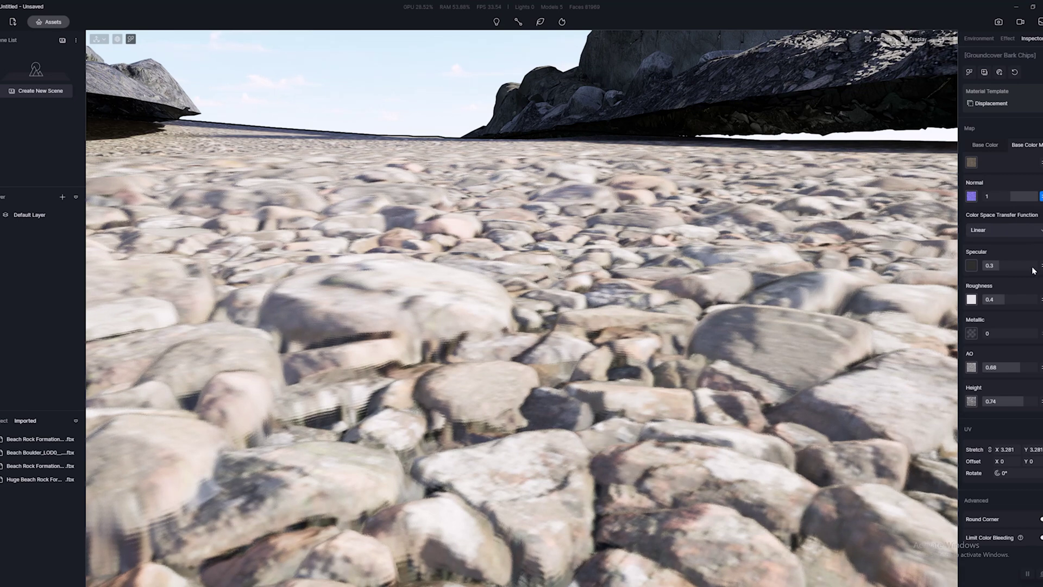
drag(1020, 370, 1035, 369)
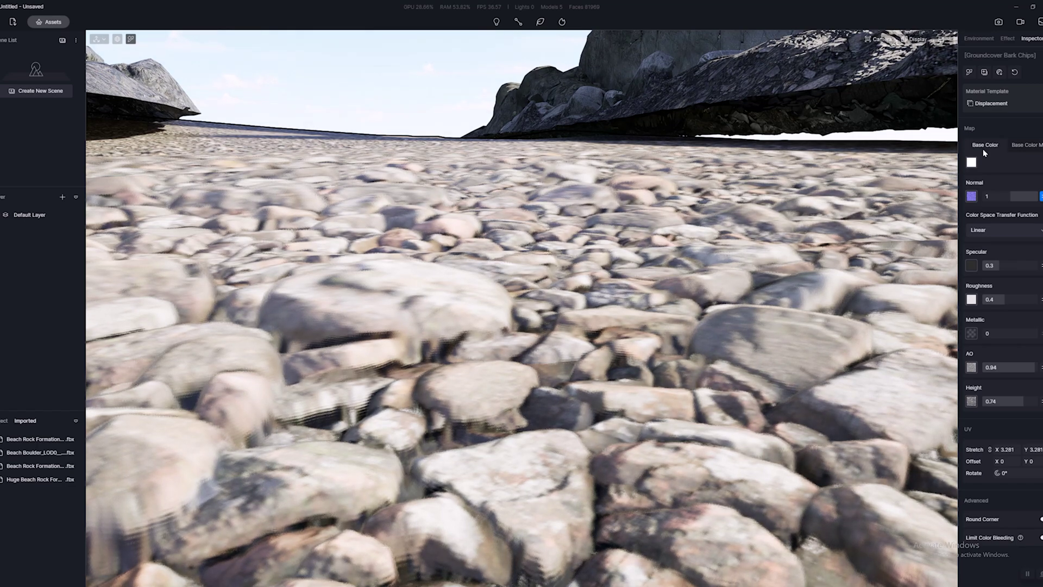
- Examine the pebble shoreline around the tall rock formation and the flat ground plane extending into the sea
scroll(655, 281, down, 10)
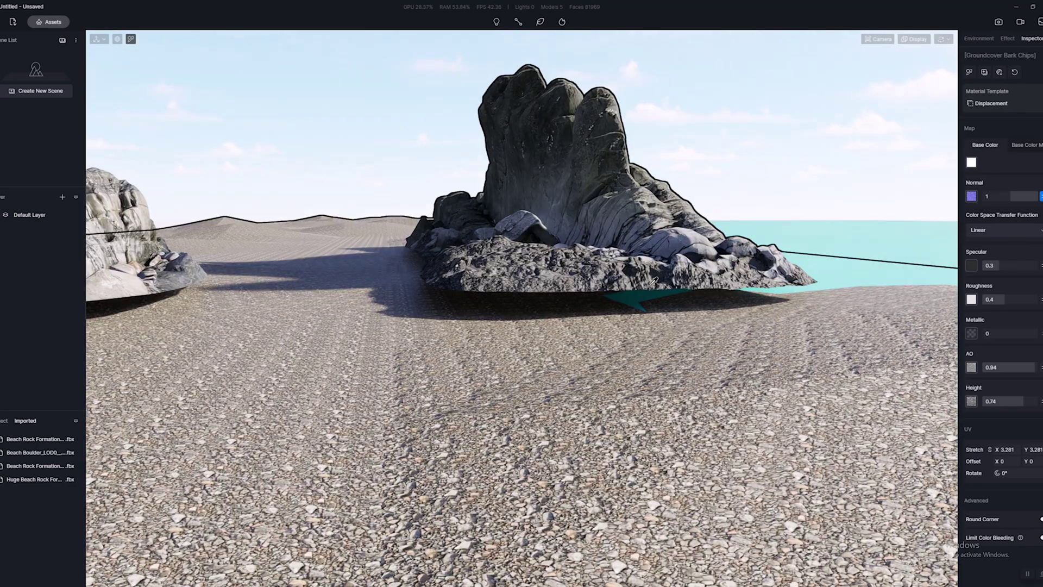
key(d)
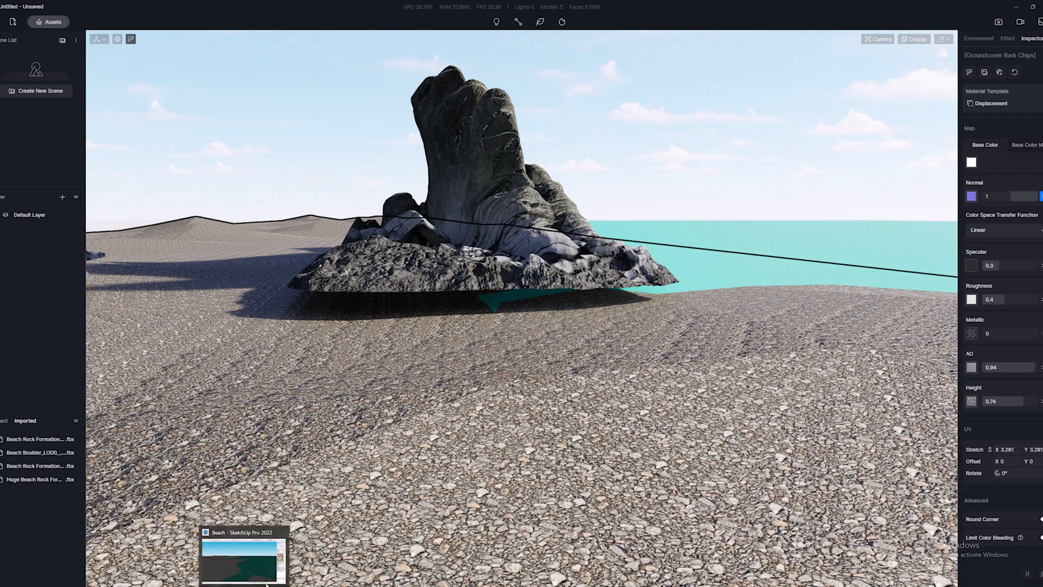
key(a)
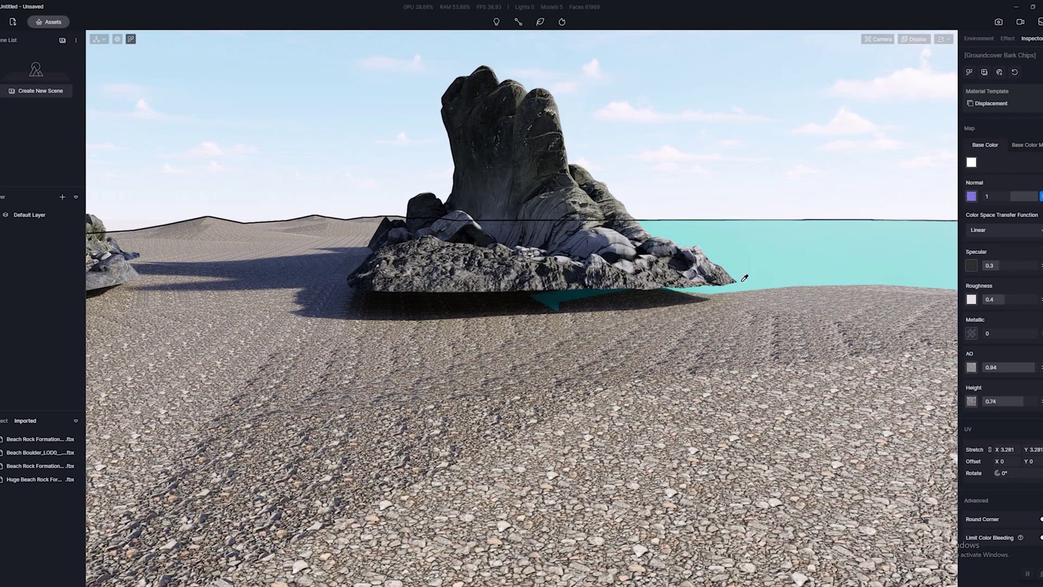
scroll(619, 358, up, 10)
scroll(584, 256, down, 10)
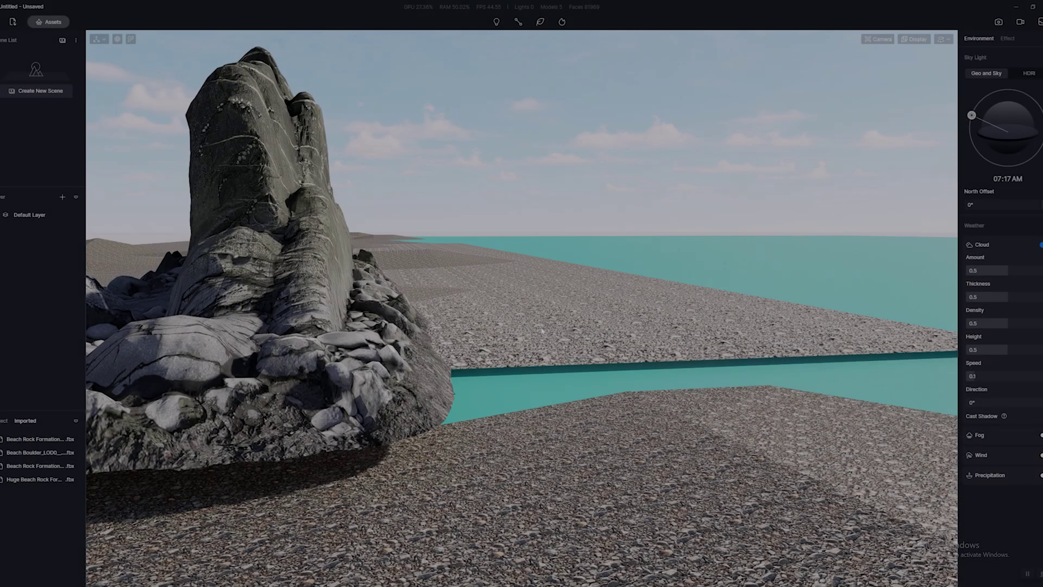
right_drag(542, 330, 512, 314)
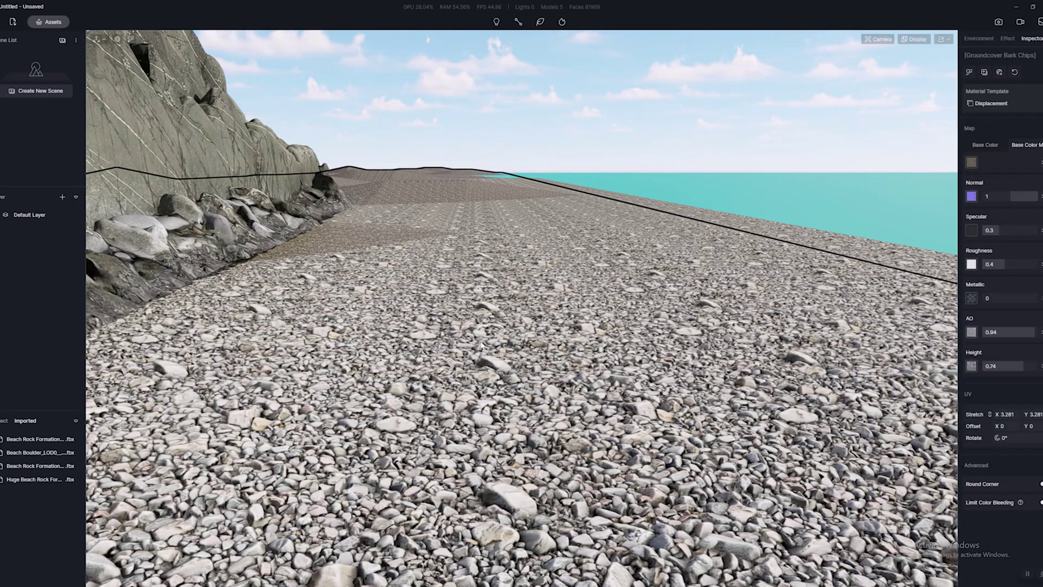
right_drag(481, 345, 509, 322)
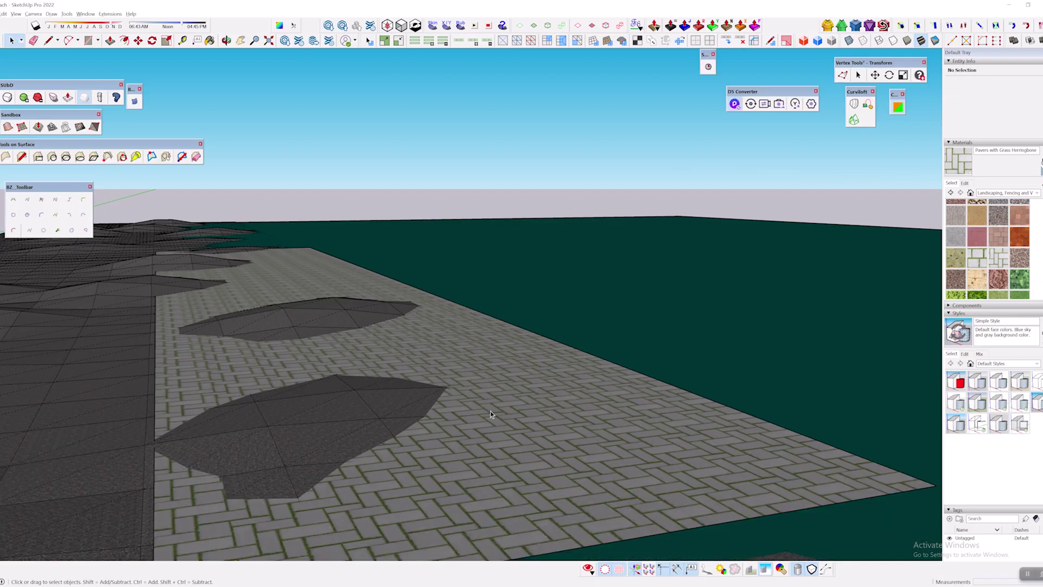
- In the SketchUp beach model, lower the herringbone-paved plane group beneath the water surface along the shoreline
click(490, 411)
scroll(508, 304, down, 3)
scroll(509, 313, down, 1)
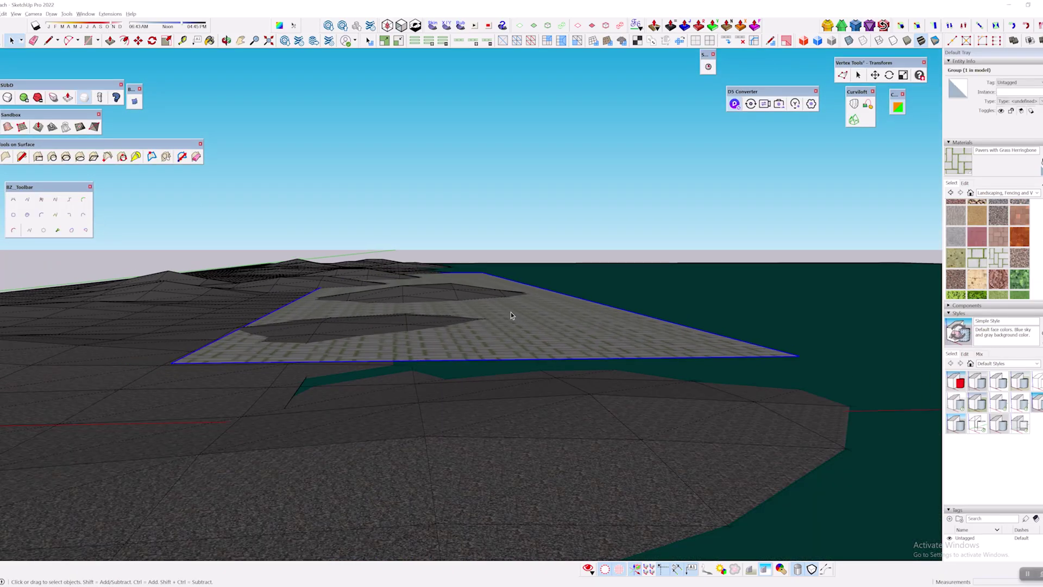
click(798, 357)
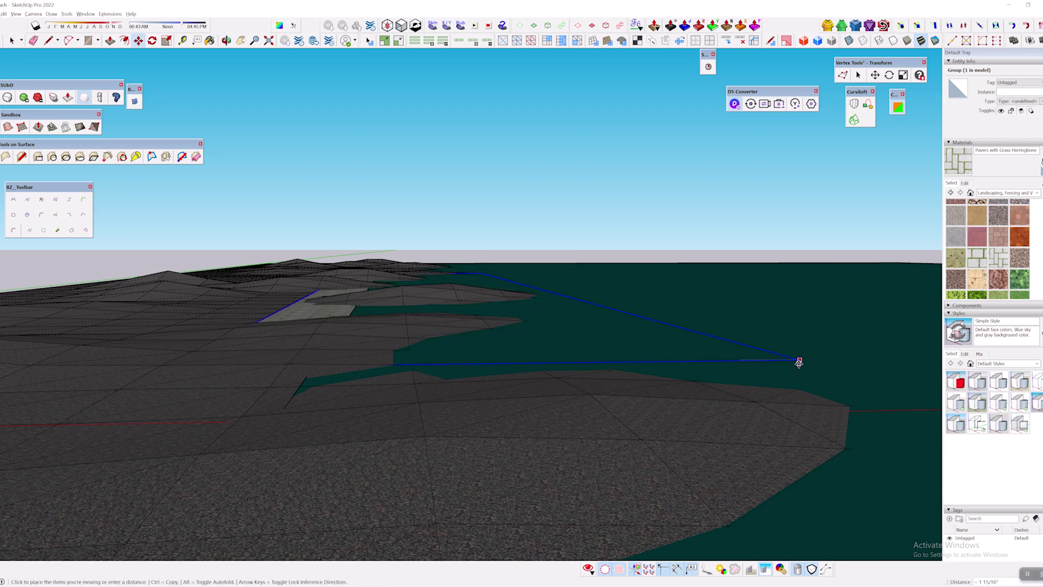
middle_drag(741, 357, 691, 396)
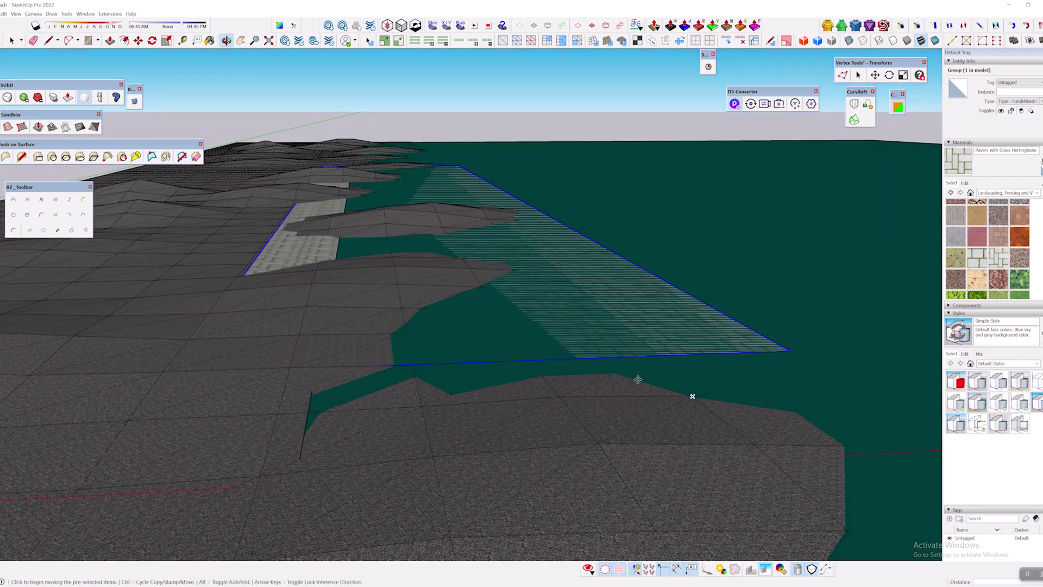
click(570, 377)
key(space)
- Adjust the level of the water group's surface with Push/Pull, and synchronise the updated beach model to D5 Render
middle_drag(636, 389, 764, 187)
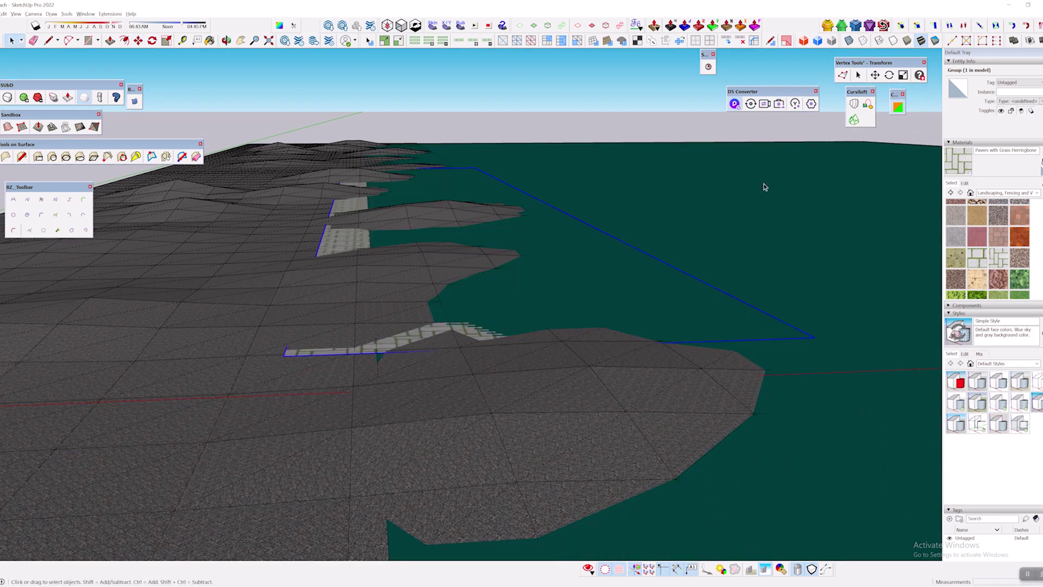
double_click(729, 250)
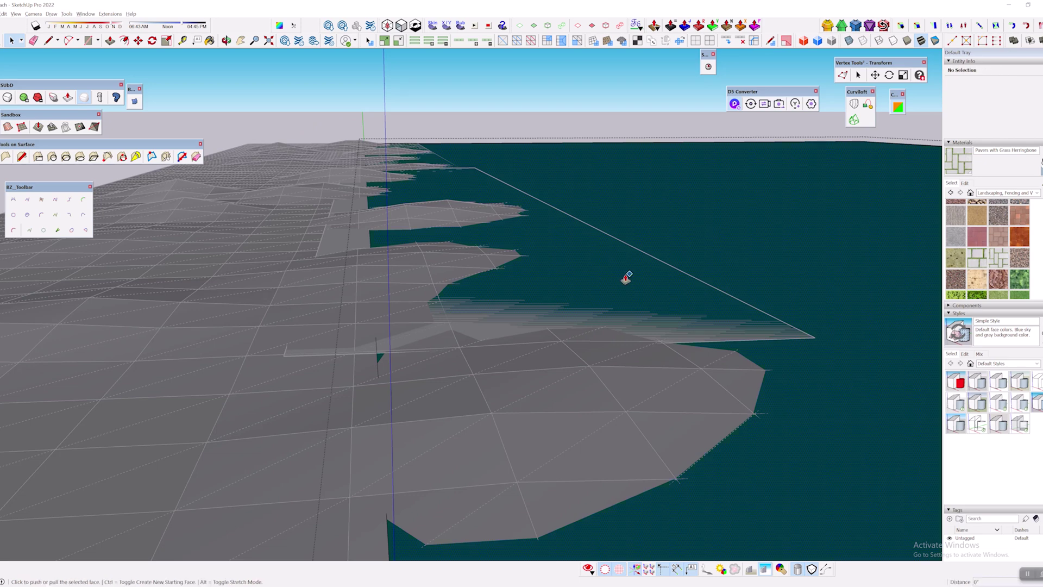
middle_drag(627, 278, 481, 304)
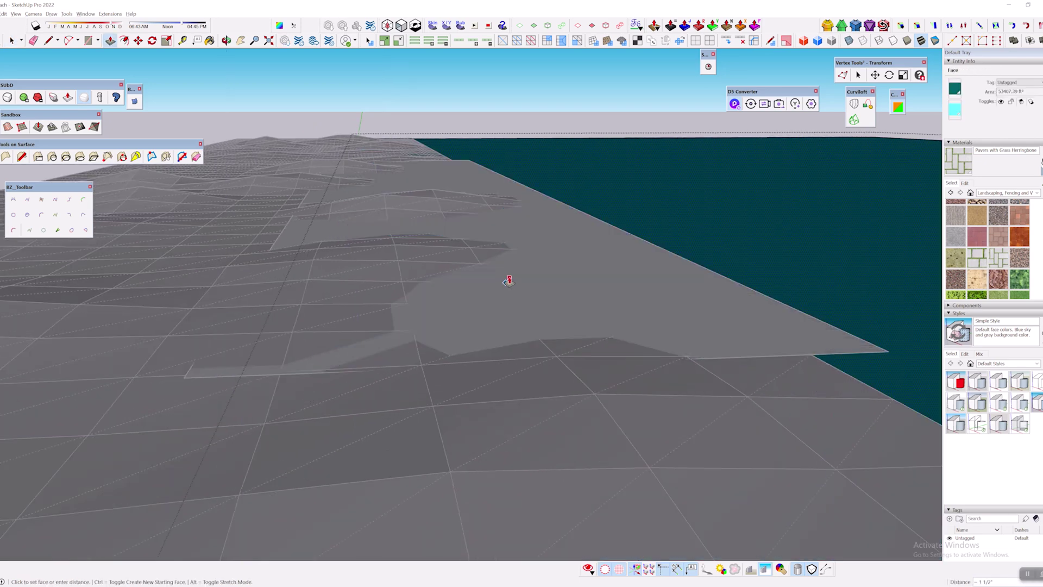
click(880, 286)
middle_drag(407, 330, 622, 319)
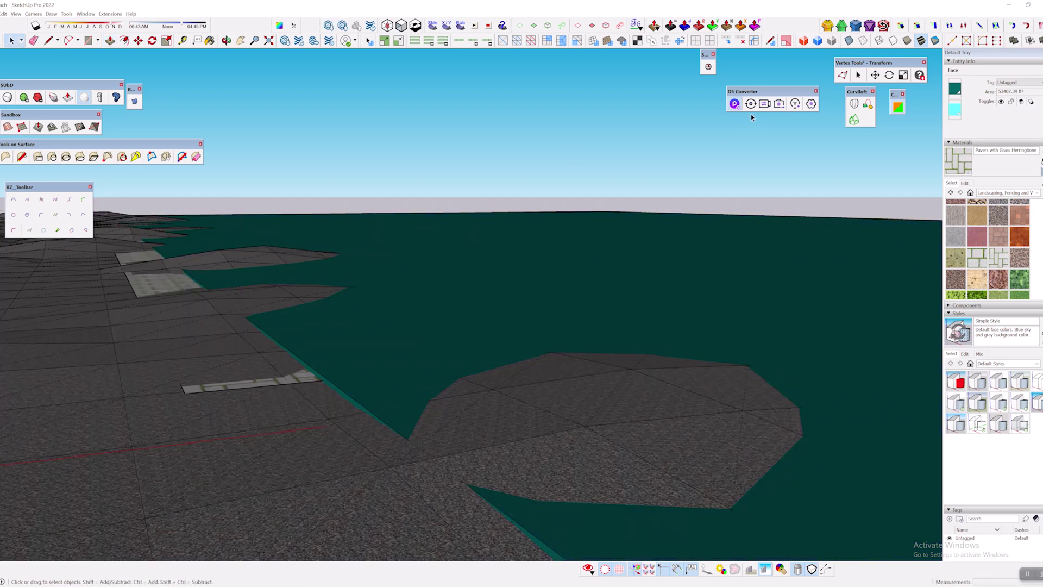
click(751, 104)
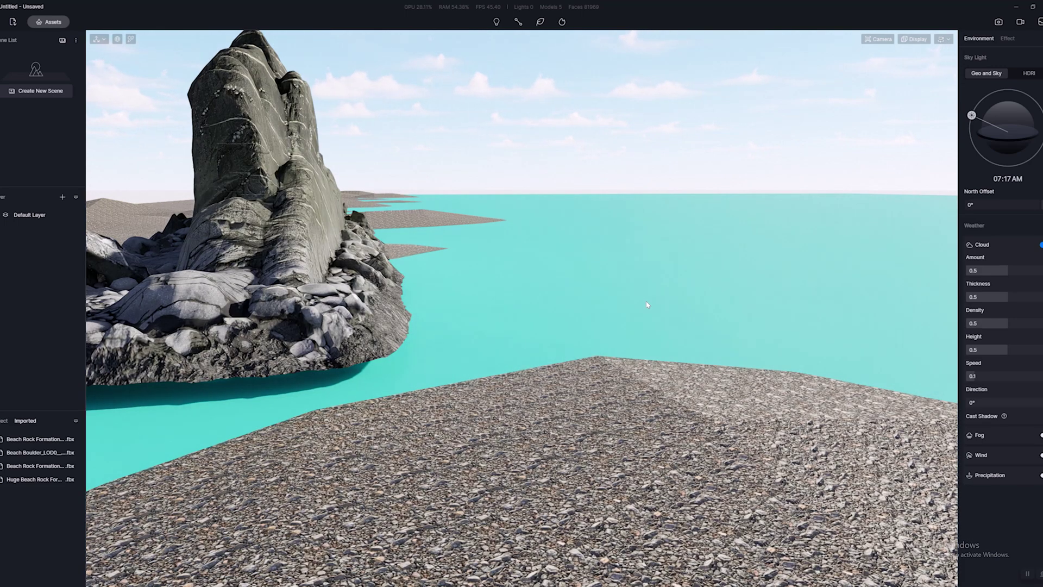
- Pick the turquoise sea surface's material and switch it to the Water template, checking the shallows beside the rock
key(i)
click(611, 270)
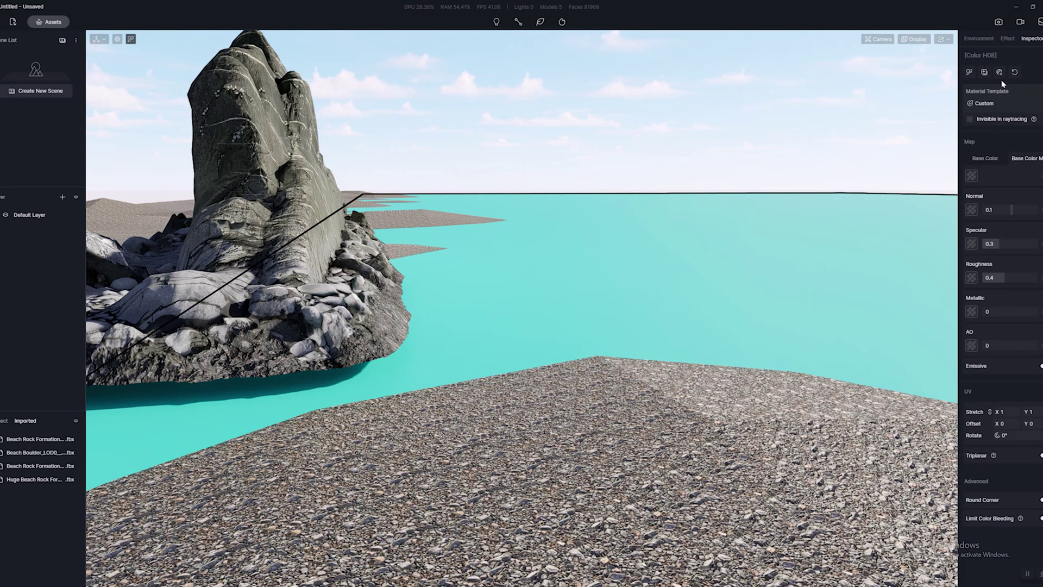
click(984, 103)
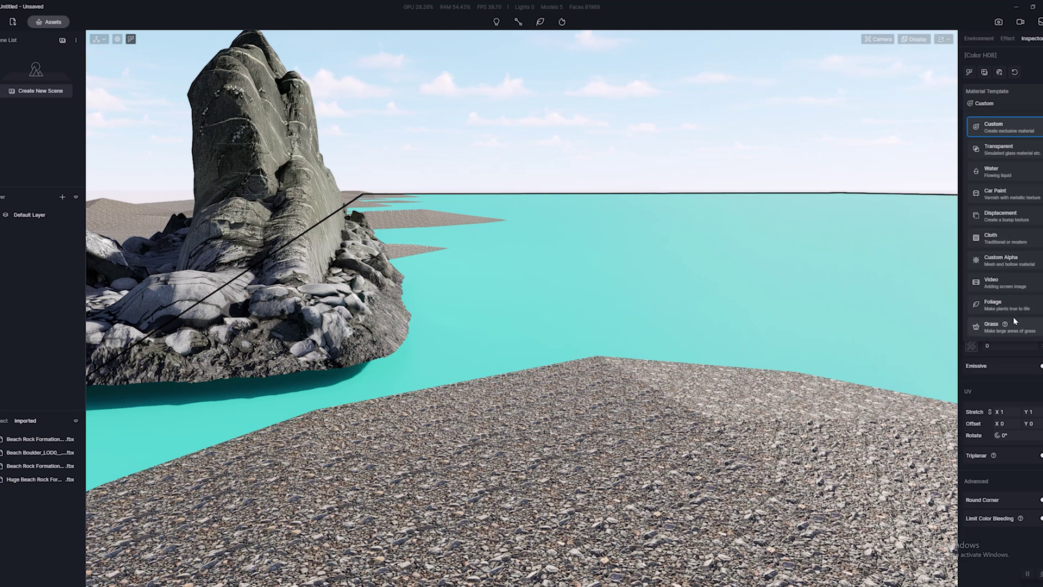
click(990, 170)
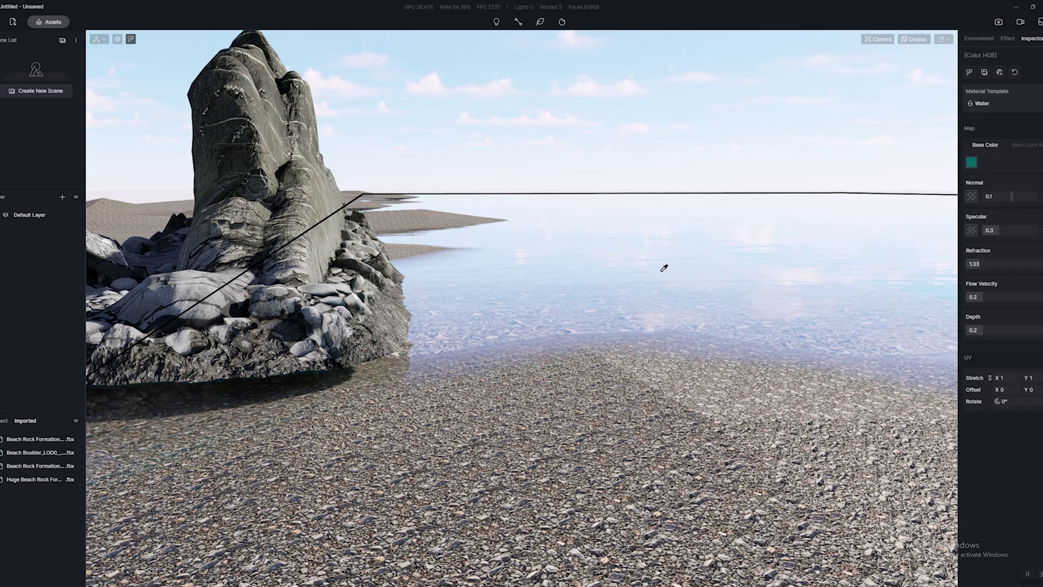
key(w)
key(d)
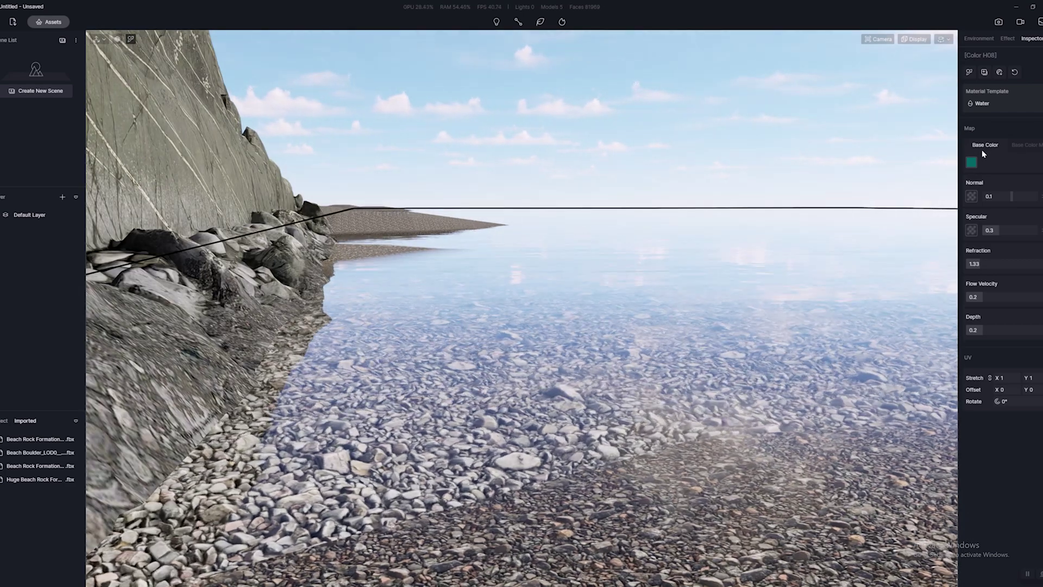
- Set the water material's base color to white, its depth to 1 and its flow velocity to 0.1
click(972, 162)
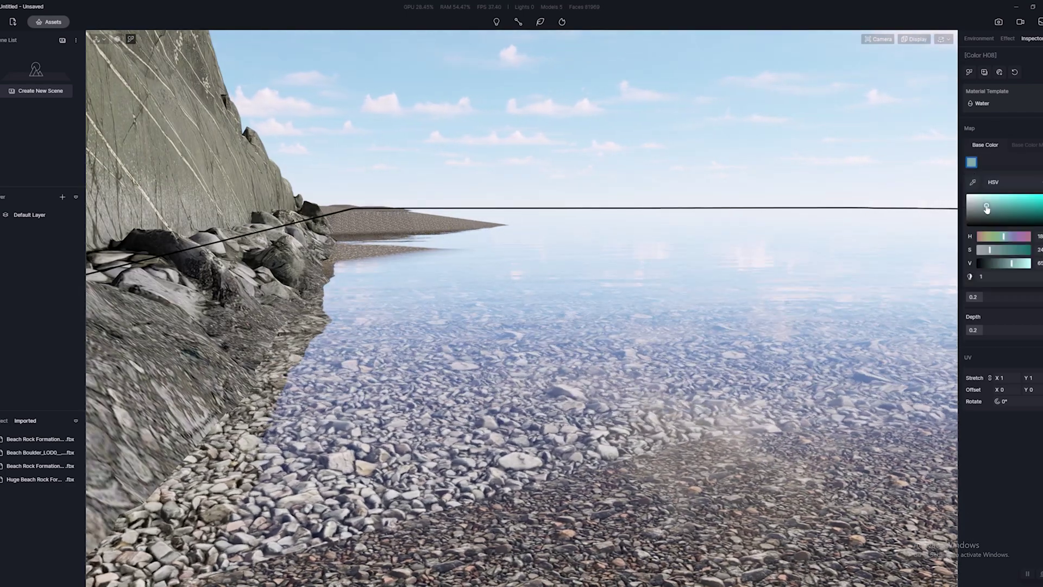
click(984, 145)
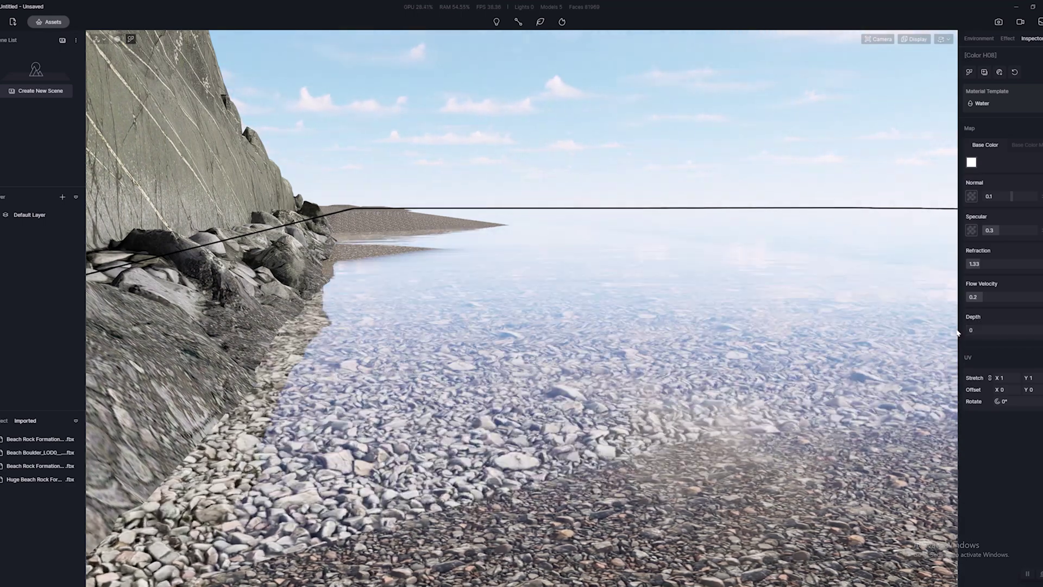
drag(1036, 328, 1041, 328)
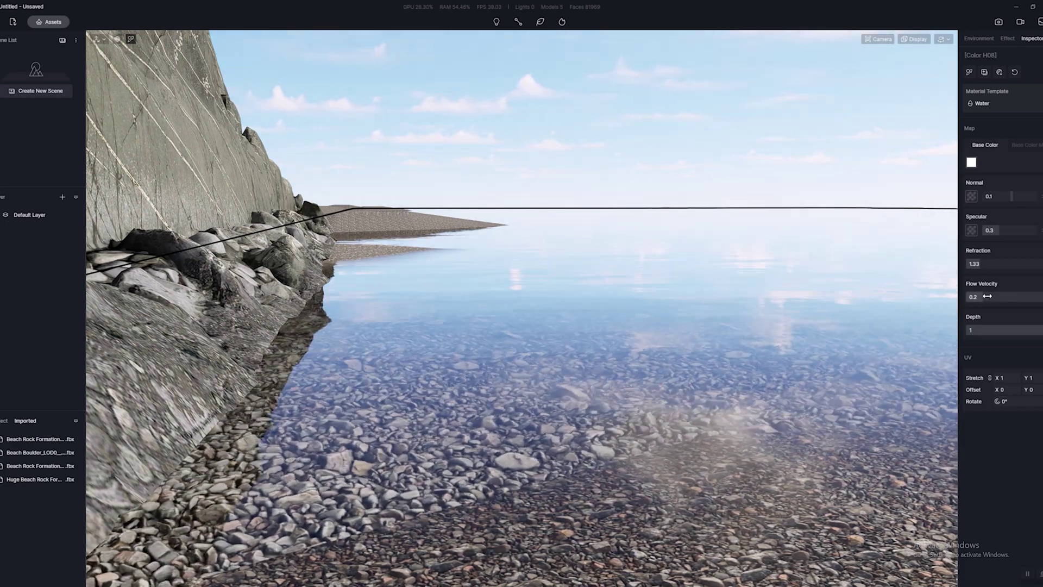
mouse_move(987, 296)
mouse_down()
mouse_move(977, 296)
mouse_move(1002, 296)
mouse_move(971, 296)
mouse_up()
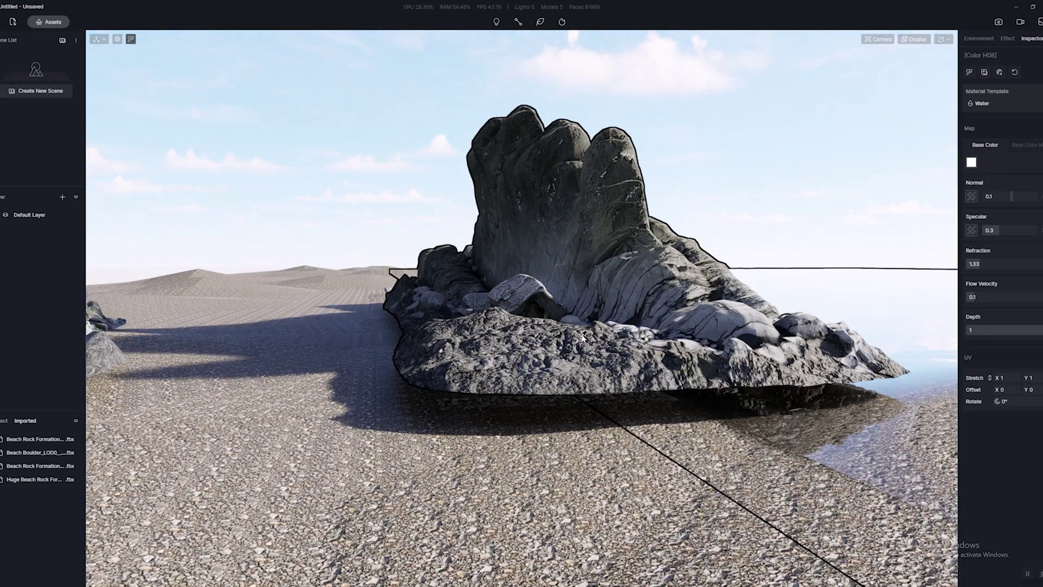
- Move the huge beach rock formation down the far shoreline to X 28561, Y 14028, Z -316 and rotate it to 252° about Z
click(582, 337)
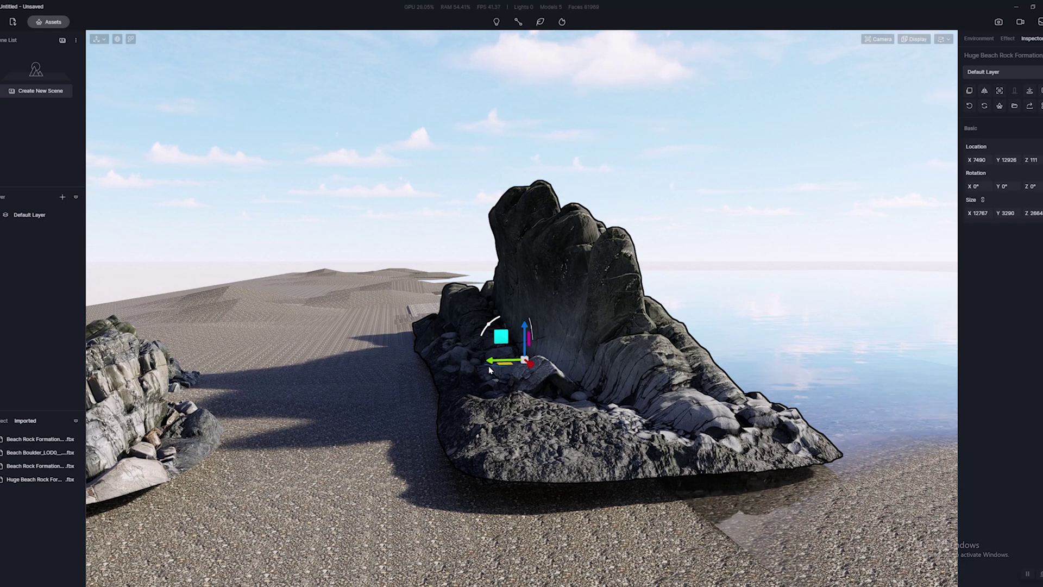
drag(488, 366, 461, 266)
drag(454, 302, 468, 314)
right_drag(497, 323, 259, 466)
scroll(560, 409, down, 3)
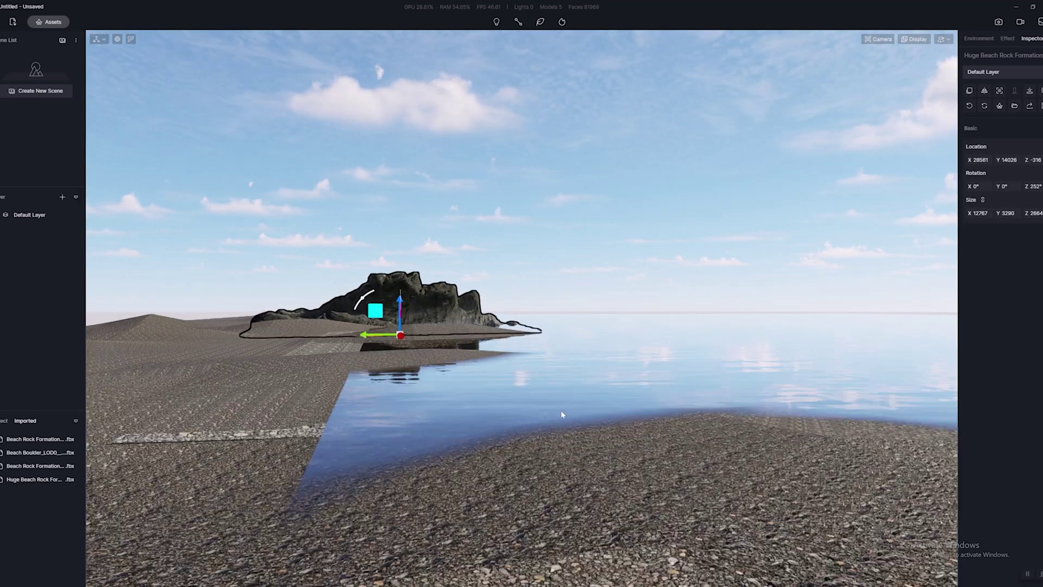
right_drag(450, 338, 638, 379)
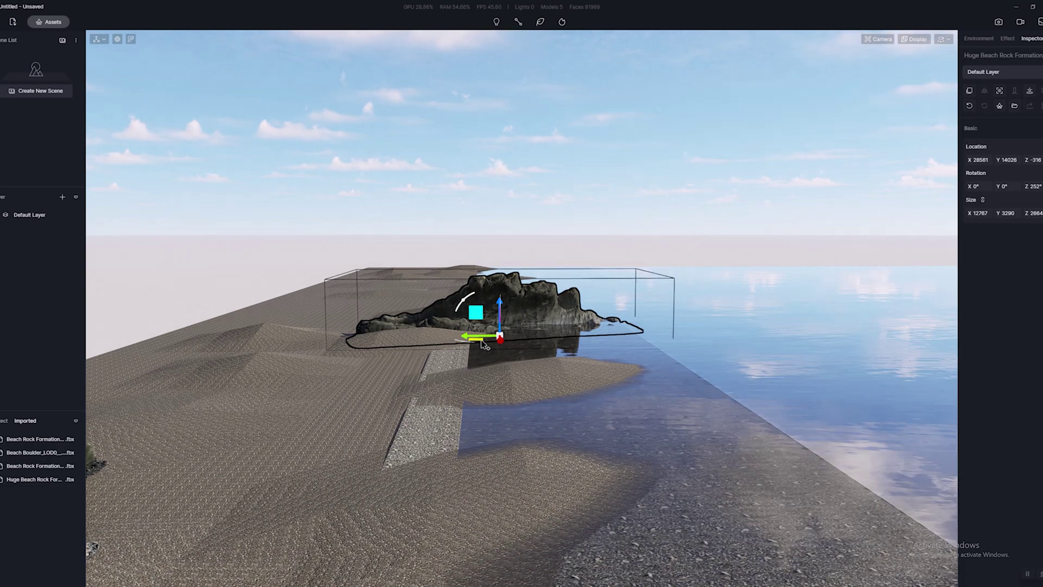
- Place a copy of the huge beach rock formation farther down the shoreline at X 60371, Y 15327, Z 347, rotated to 235° about Z
mouse_move(468, 331)
mouse_down()
mouse_move(467, 318)
mouse_move(470, 361)
mouse_move(463, 312)
mouse_move(477, 313)
mouse_up()
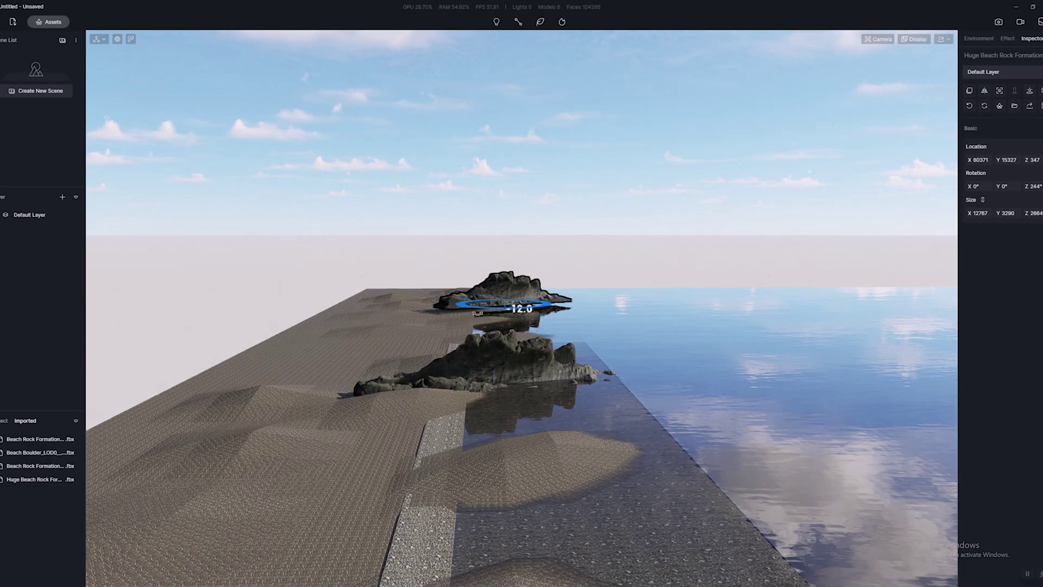
key(q)
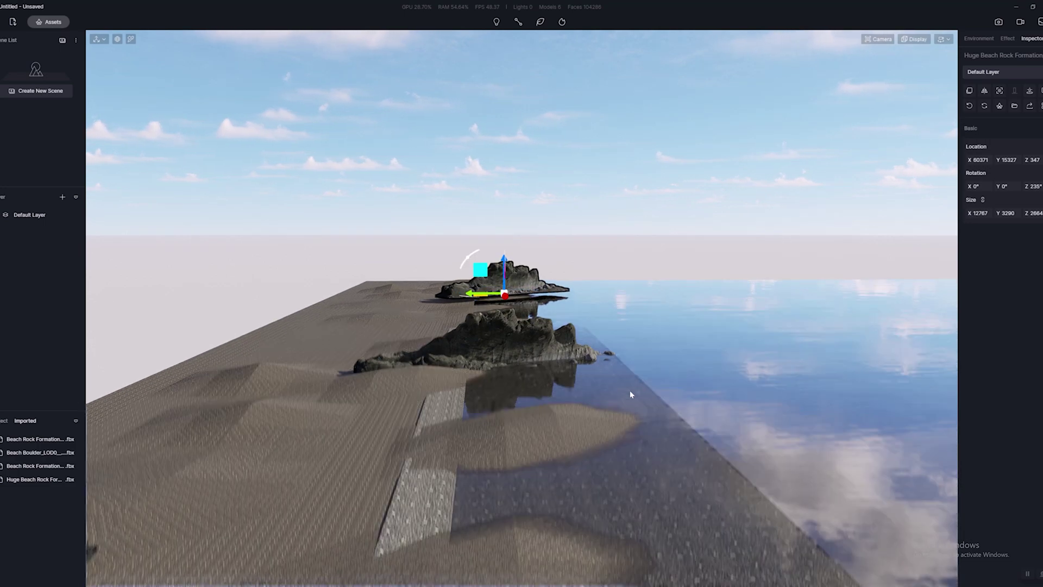
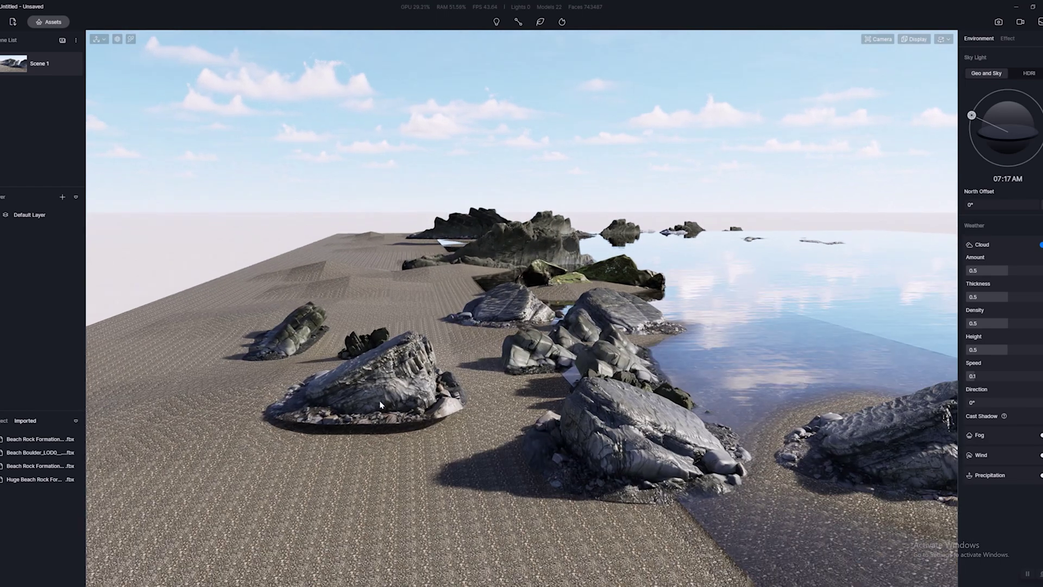
- Move the beach boulder from the open pebble ground to the near water's edge at X -2865, Y 9882, Z 112
click(380, 402)
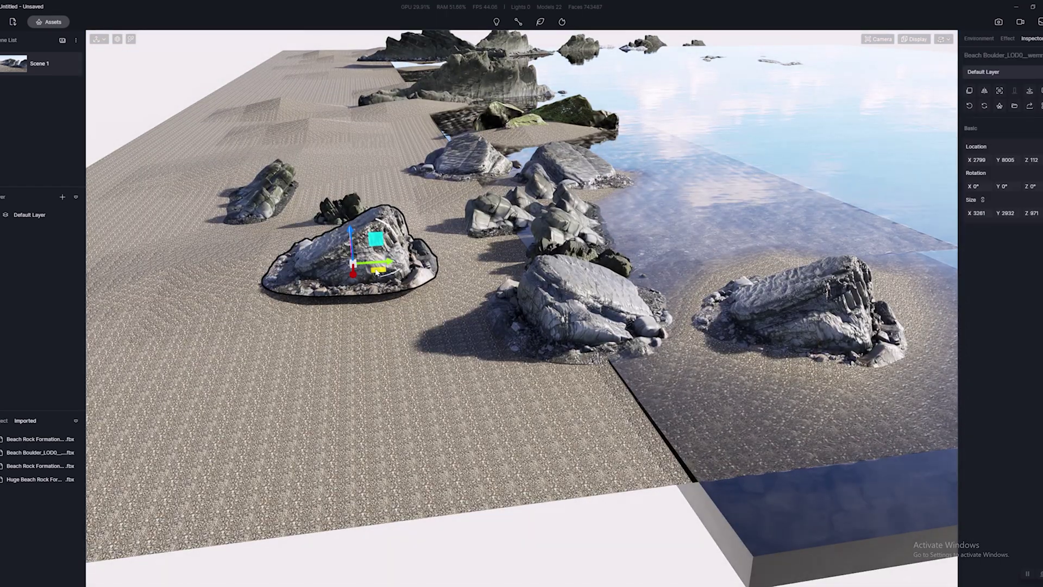
drag(377, 272, 547, 391)
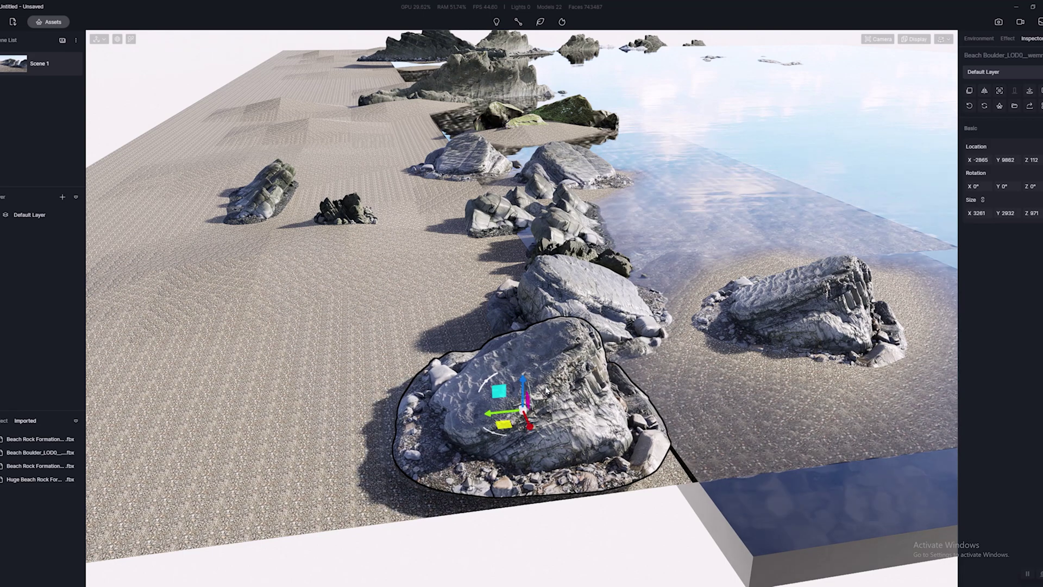
right_drag(556, 326, 485, 361)
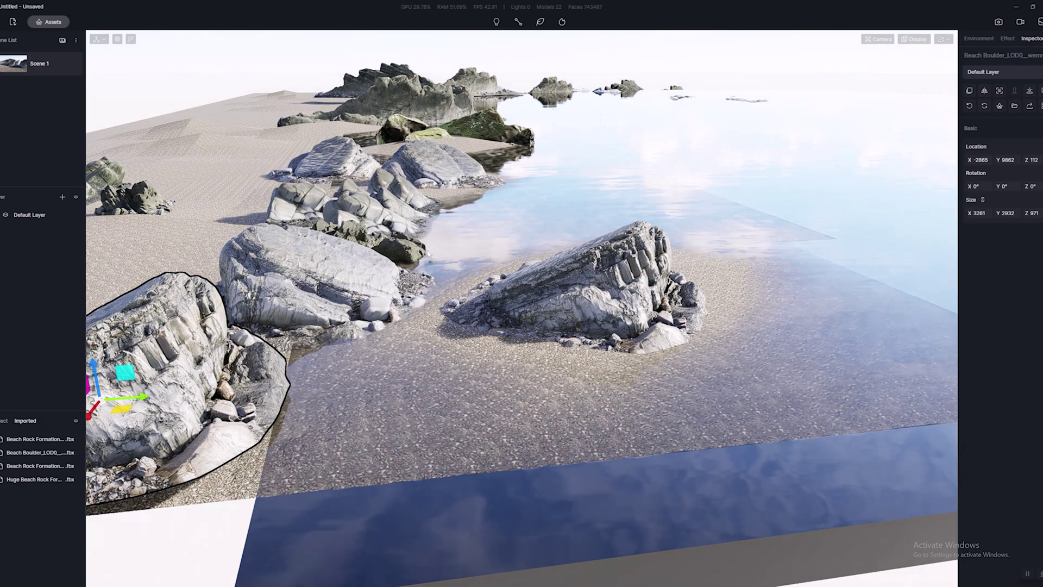
- Lower the nearer huge rock formation at the far end of the beach to Z -117 so its base sinks into the ground
scroll(684, 122, up, 5)
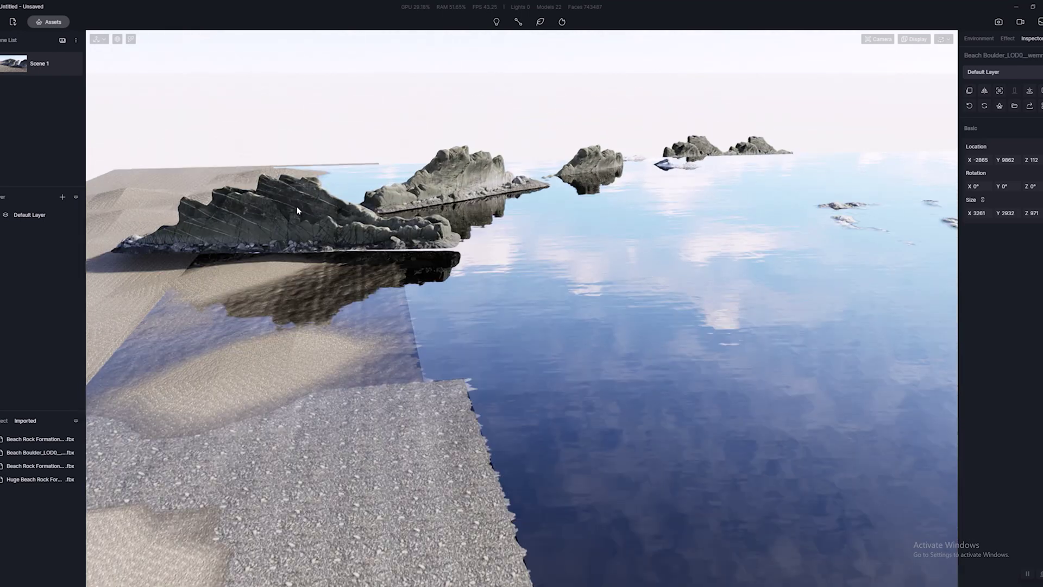
click(290, 212)
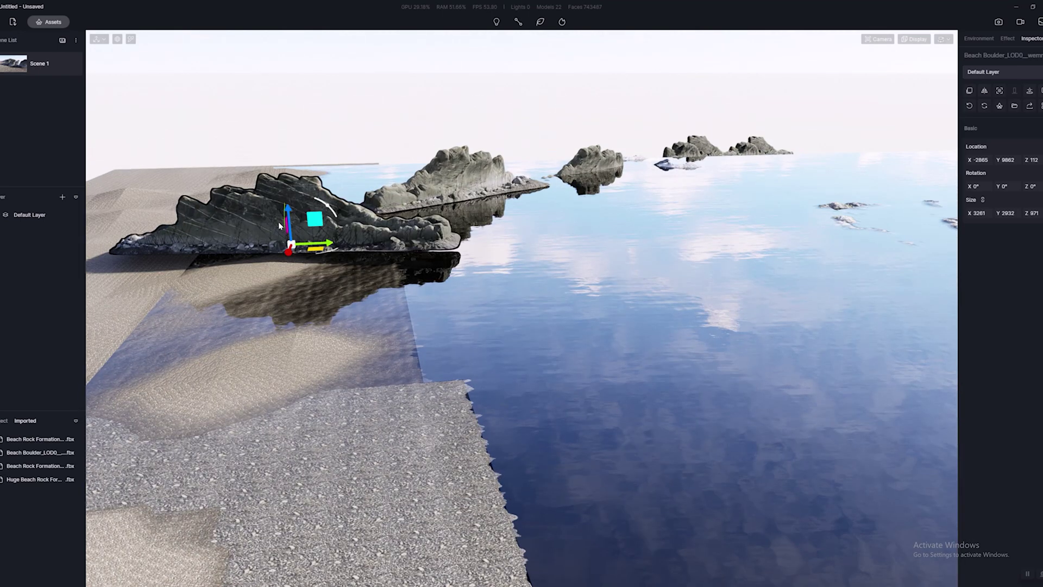
drag(291, 212, 292, 225)
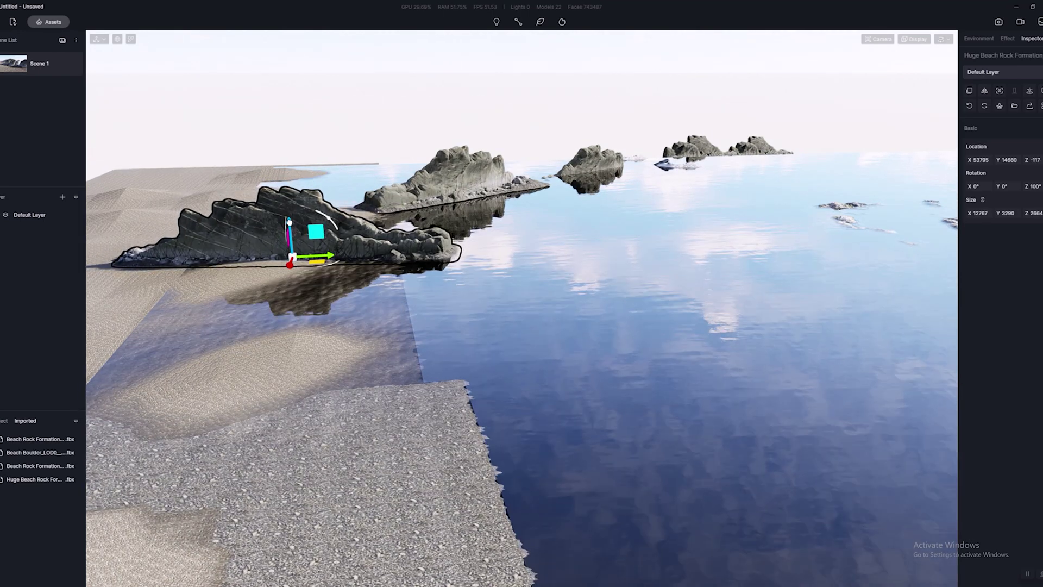
- Select the next huge rock formation out in the water and inspect the distant rocks and the near boulder's waterline
click(521, 180)
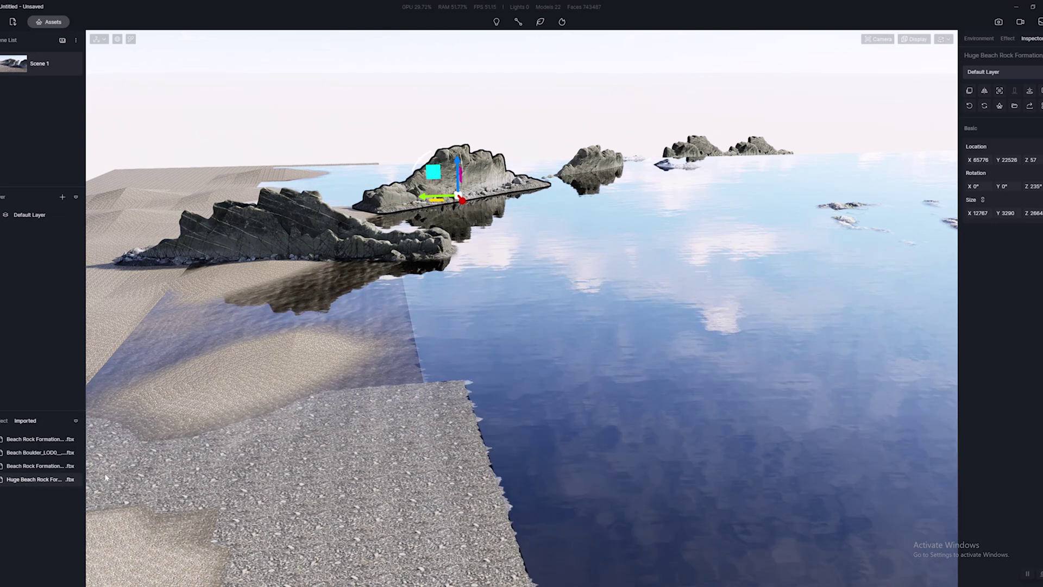
right_drag(600, 269, 432, 222)
key(q)
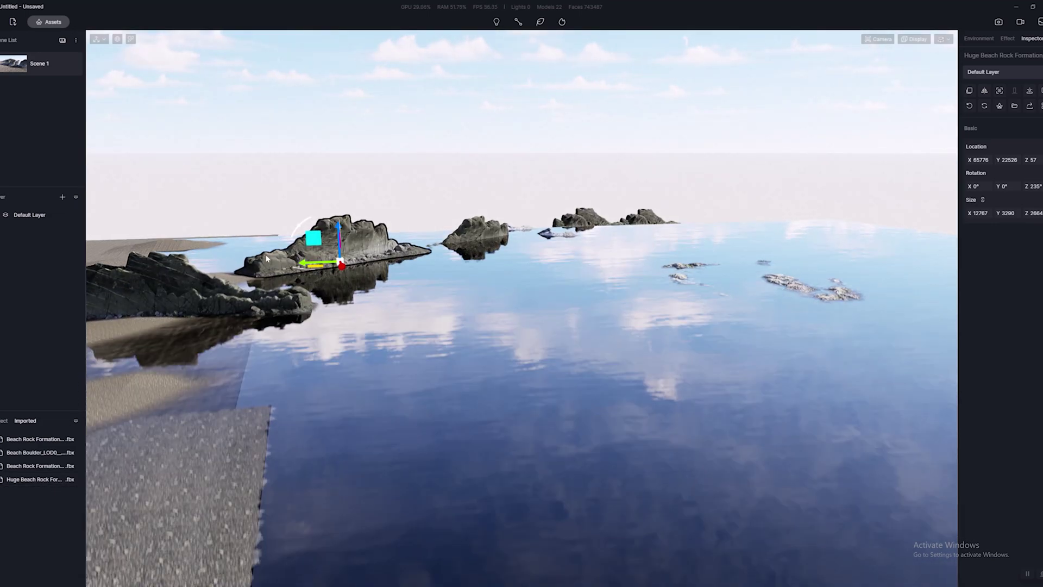
middle_drag(432, 222, 504, 230)
key(d)
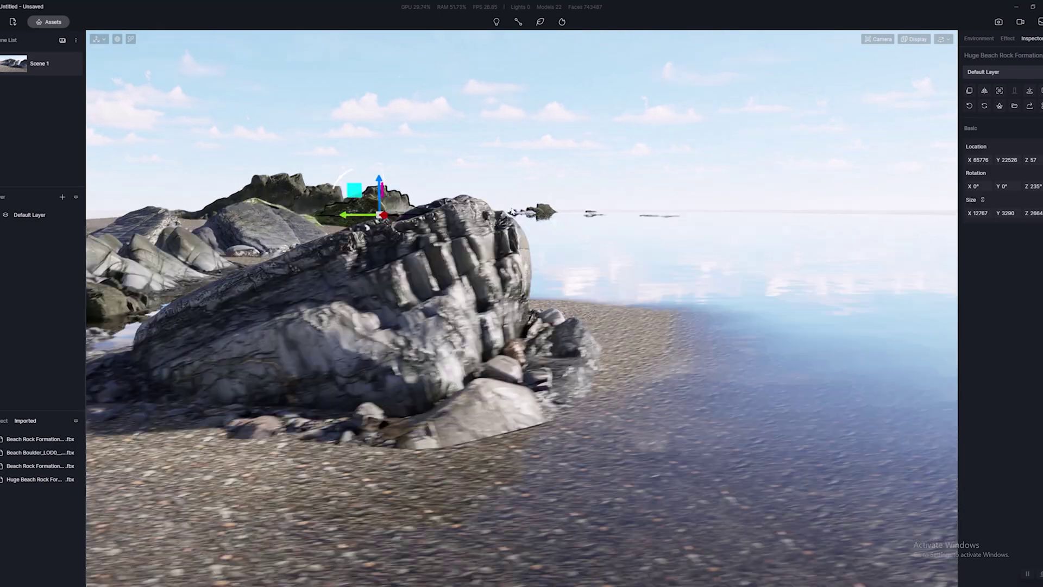
key(s)
key(a)
key(w)
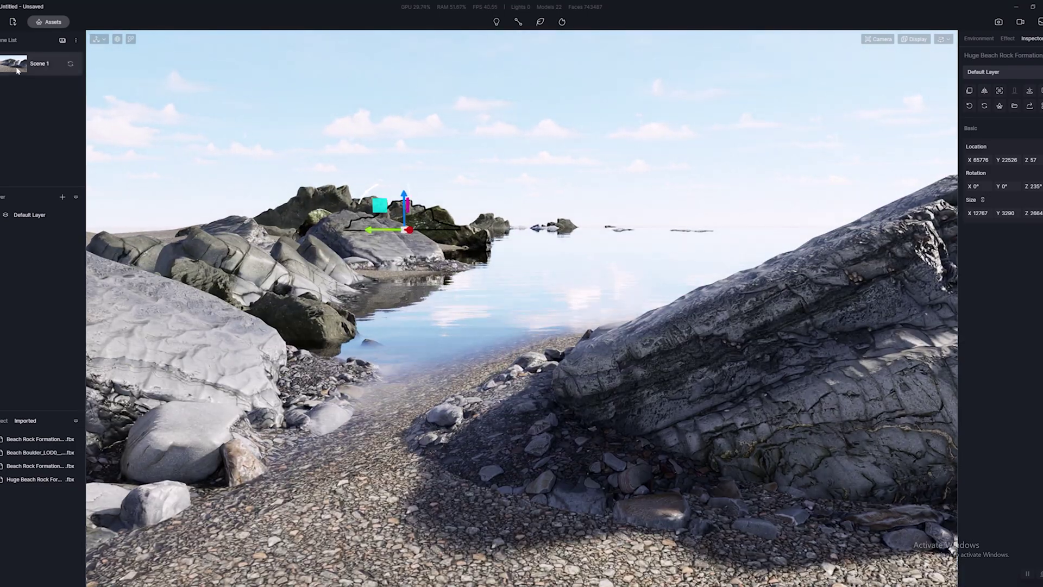
- Return to the saved Scene 1 view and examine the inlet between the foreground boulders
click(15, 70)
key(d)
right_drag(507, 374, 572, 346)
key(a)
key(w)
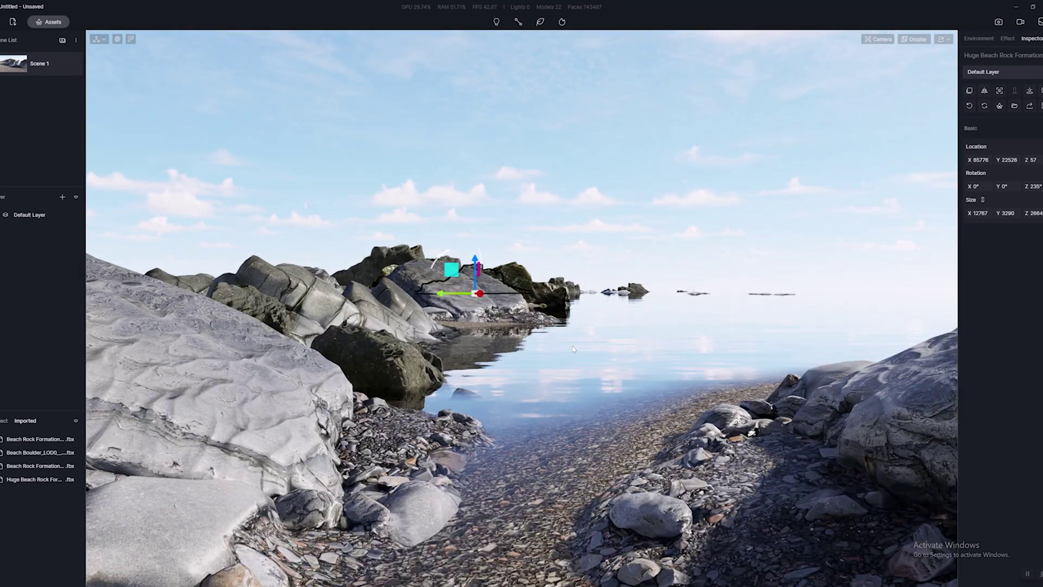
right_drag(611, 295, 625, 307)
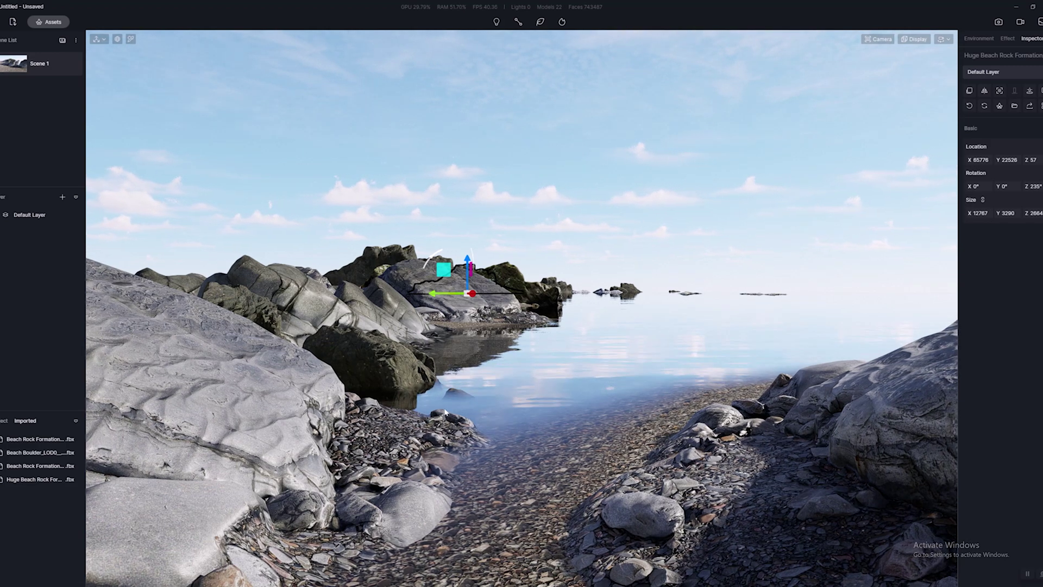
- Select the beach boulder beside the inlet and examine the pebbles, shallow water and surrounding rocks from high and low viewpoints
click(886, 422)
scroll(869, 456, up, 3)
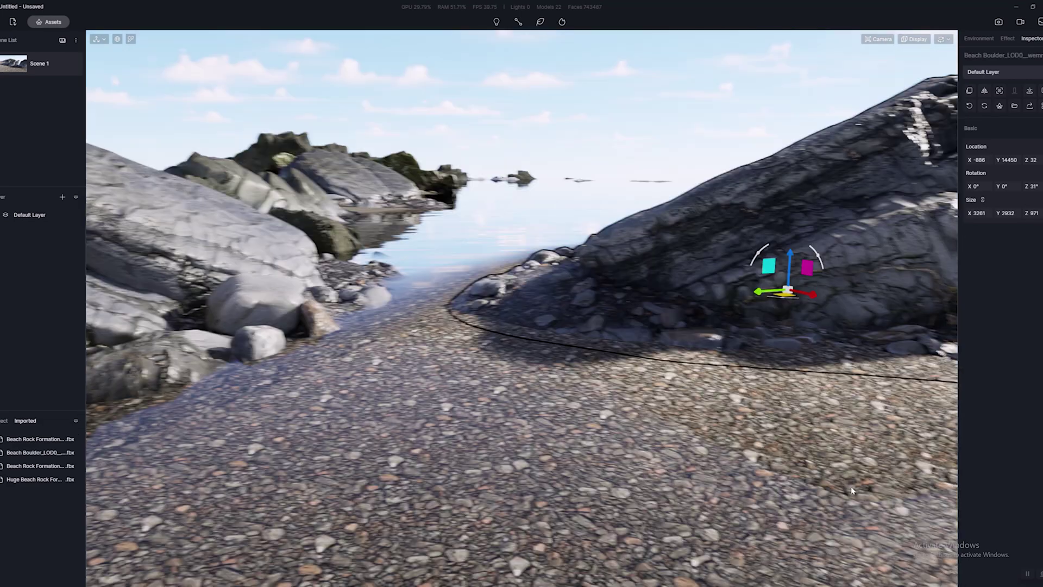
right_drag(850, 487, 756, 414)
key(w)
key(s)
right_drag(276, 332, 373, 358)
key(w)
key(q)
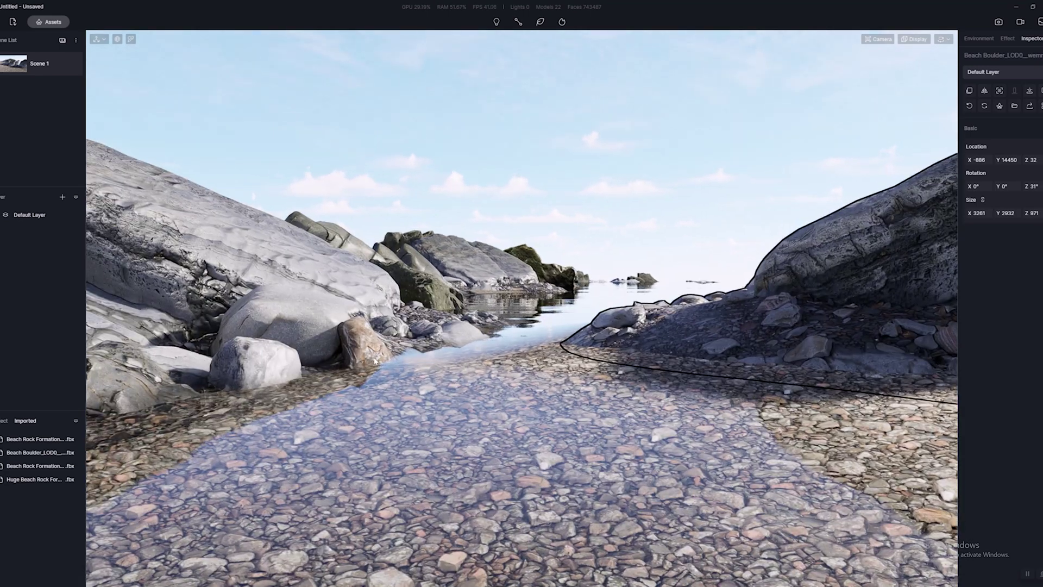
key(w)
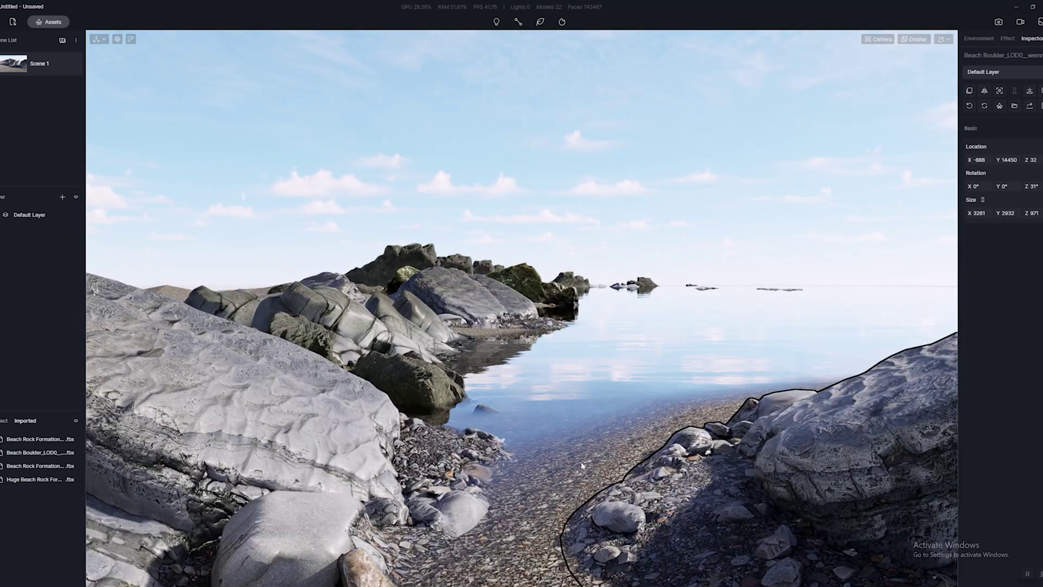
key(w)
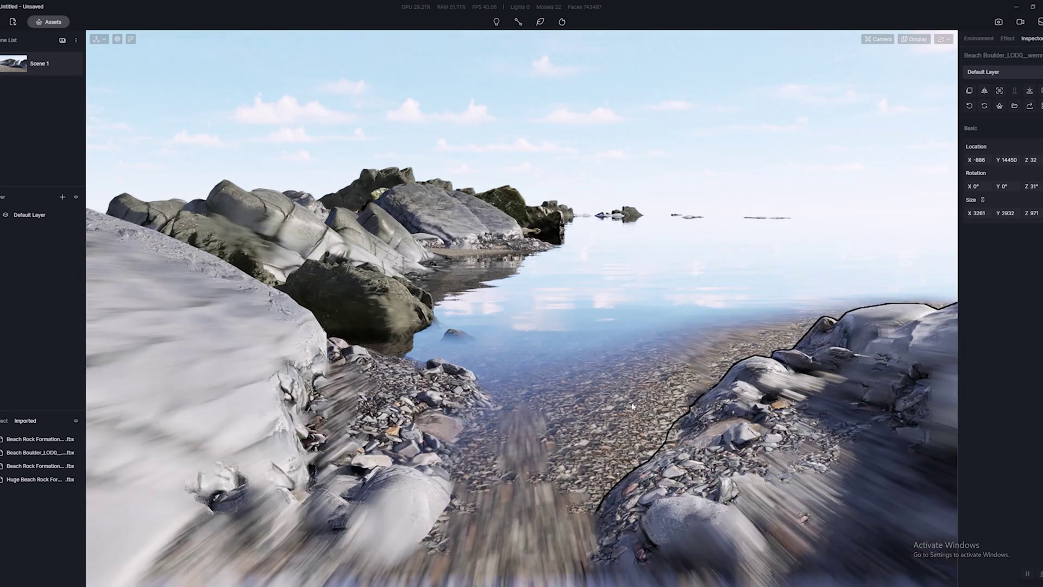
key(w)
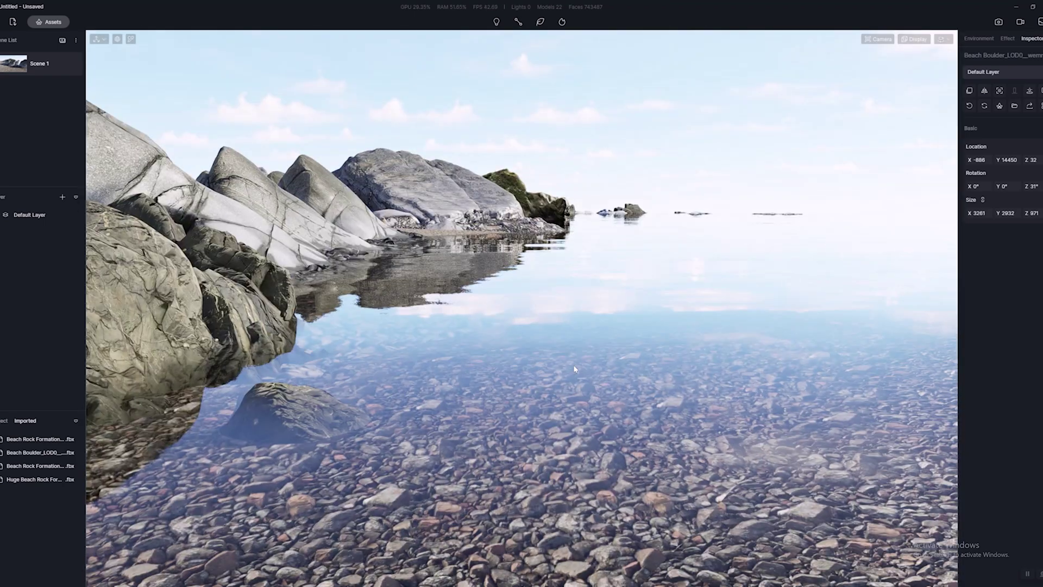
key(w)
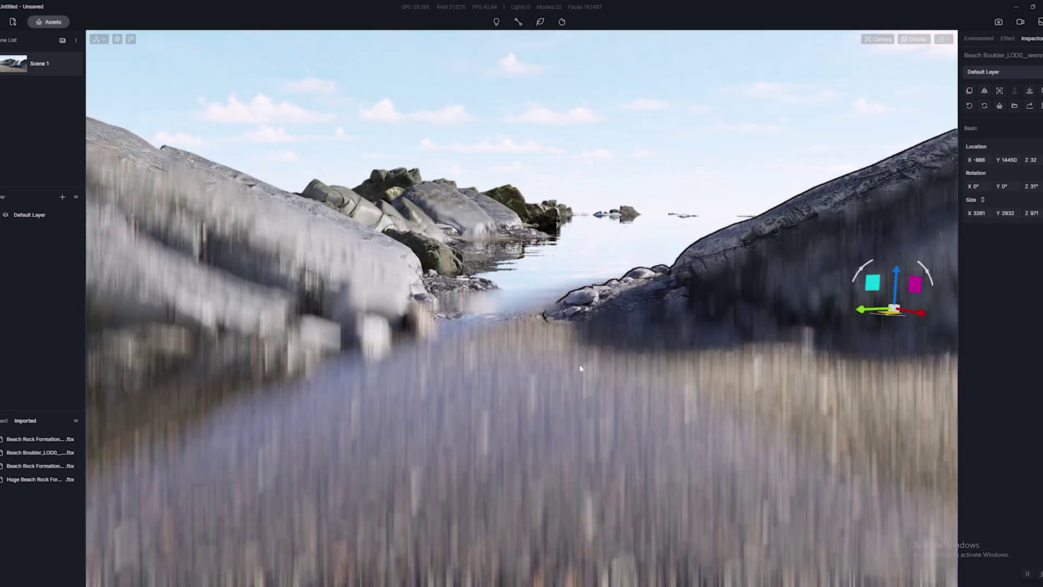
key(q)
right_drag(579, 365, 571, 305)
key(e)
key(q)
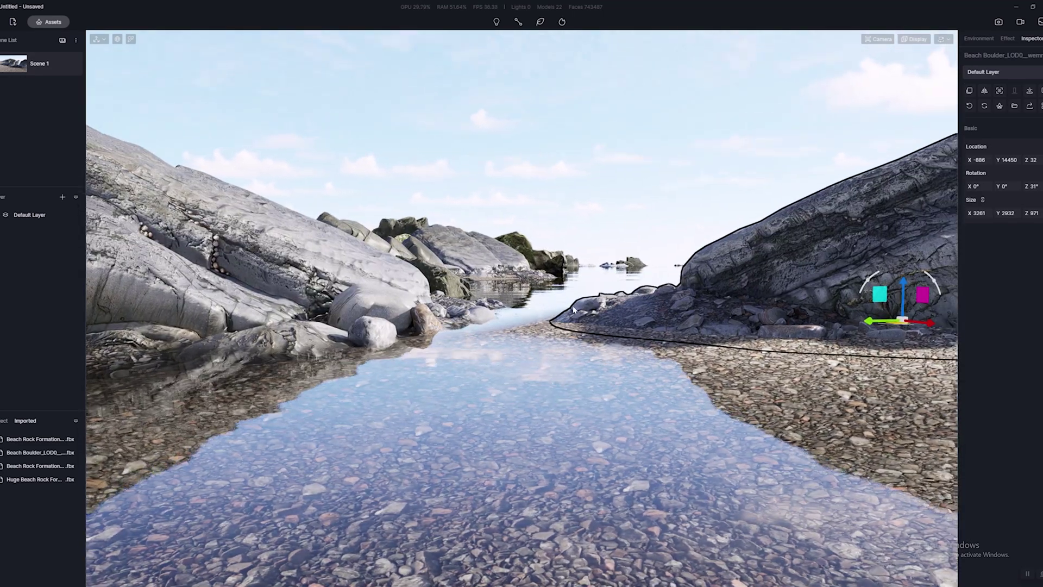
key(q)
key(e)
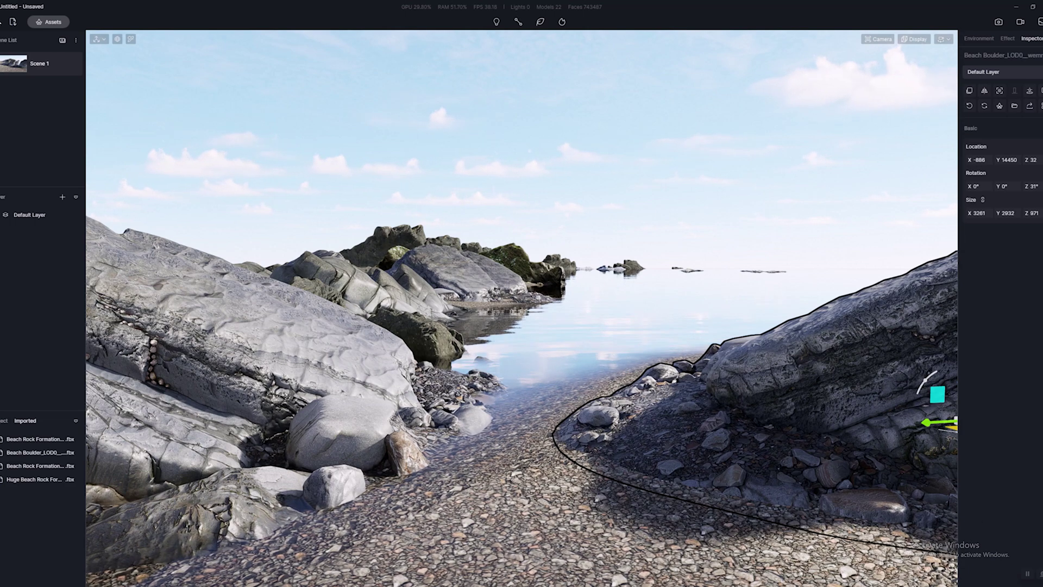
- Download Stone 128 from the asset library's Rocks category and place it in front of the boulder at X -2212, Y 12873, Z 57
click(48, 22)
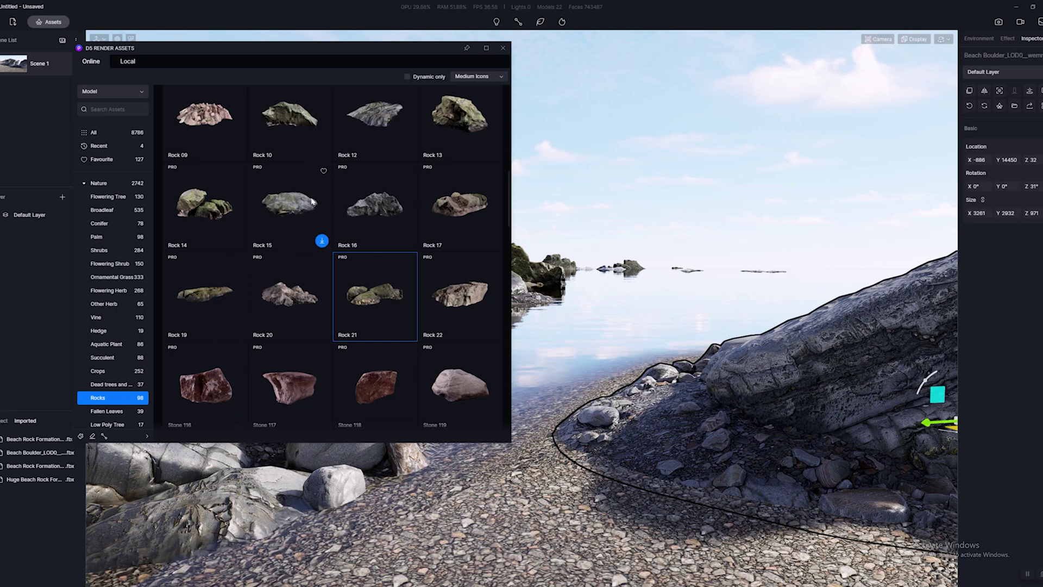
scroll(337, 204, down, 6)
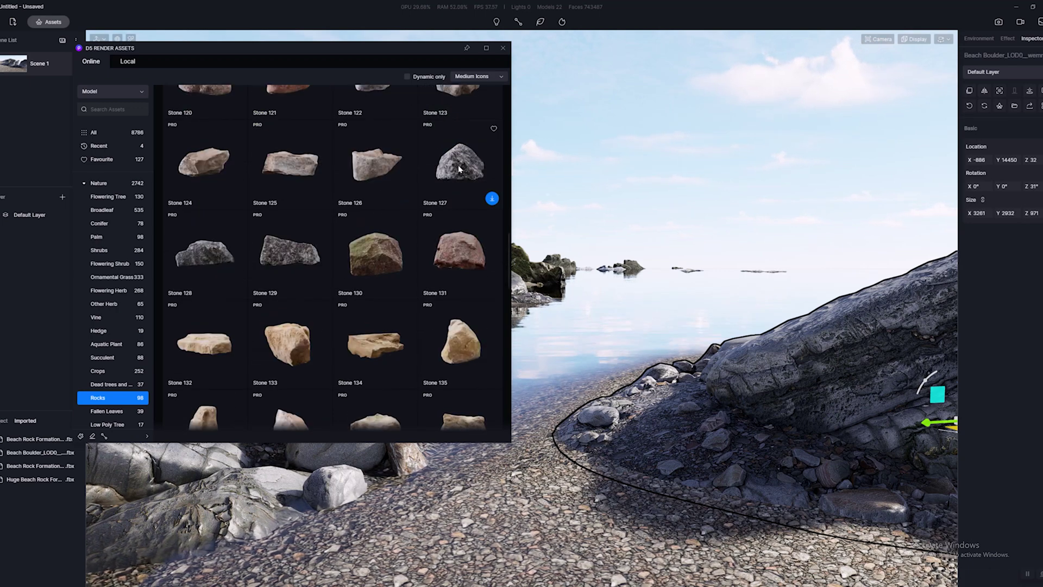
key(f)
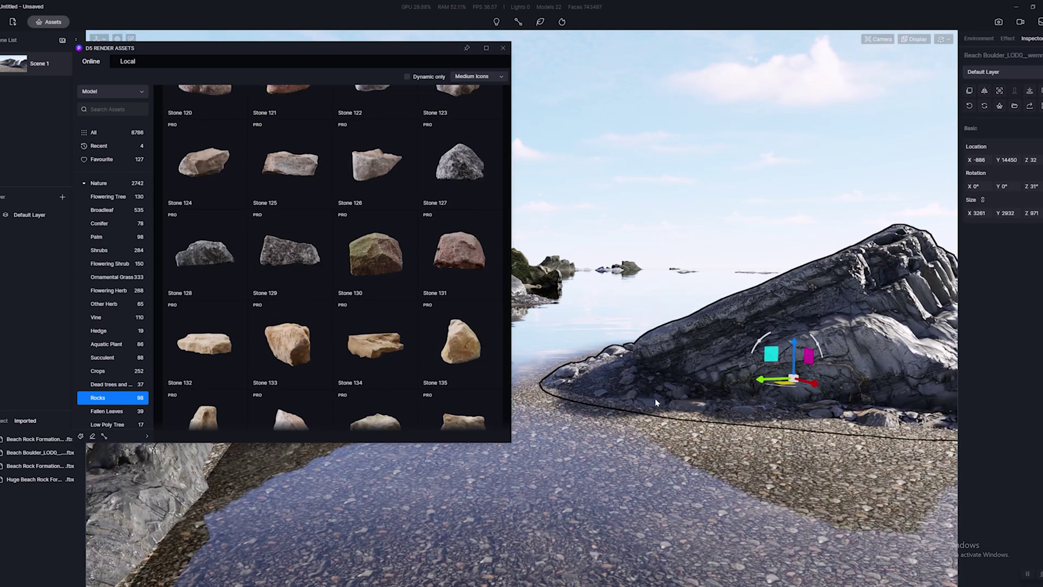
click(233, 255)
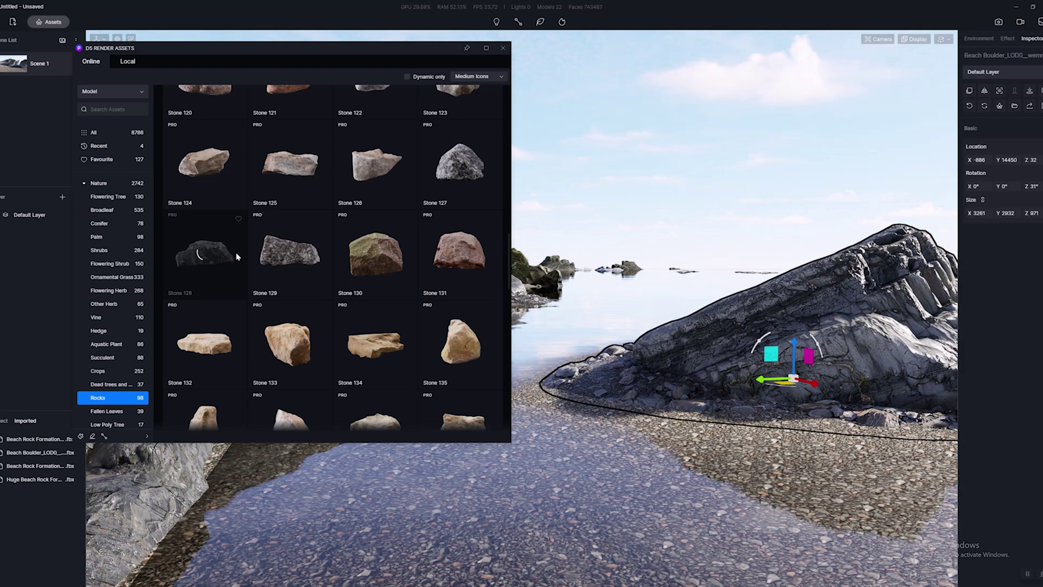
drag(196, 264, 627, 426)
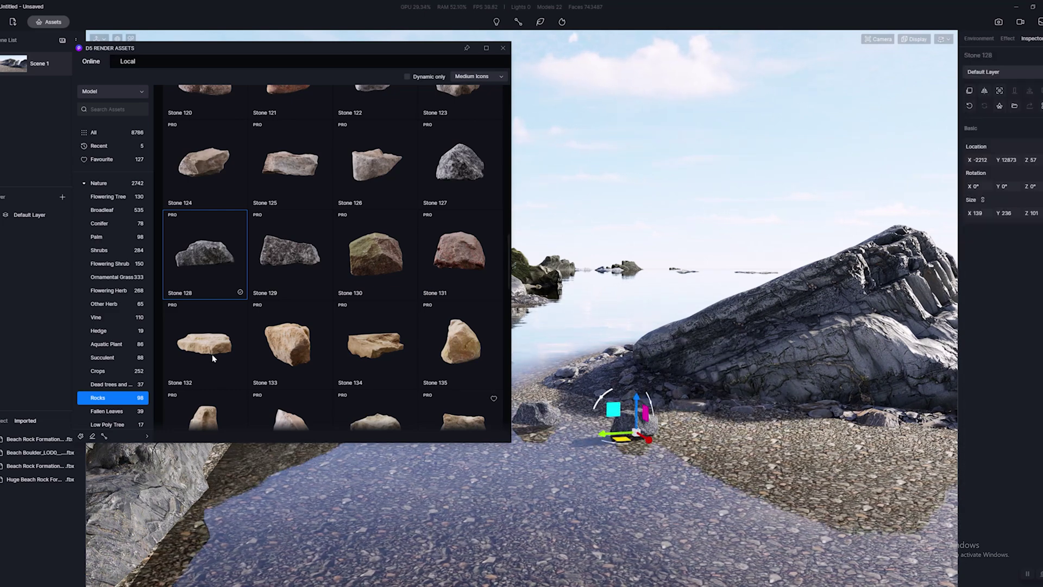
- Download Stone 129 and place it at the water's edge near the boulder's tip, at X 569, Y 13498, Z 57
click(283, 233)
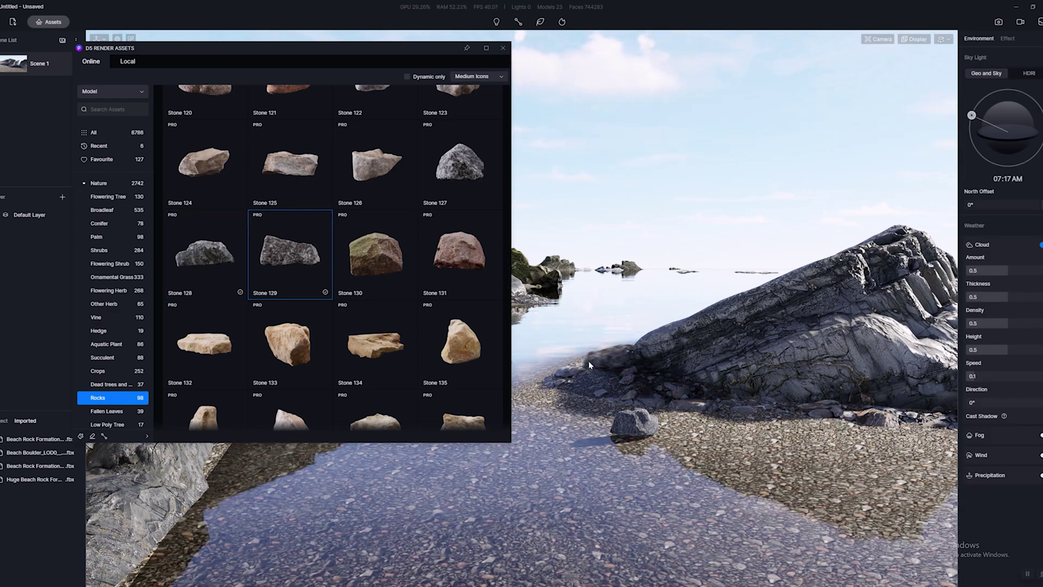
click(680, 413)
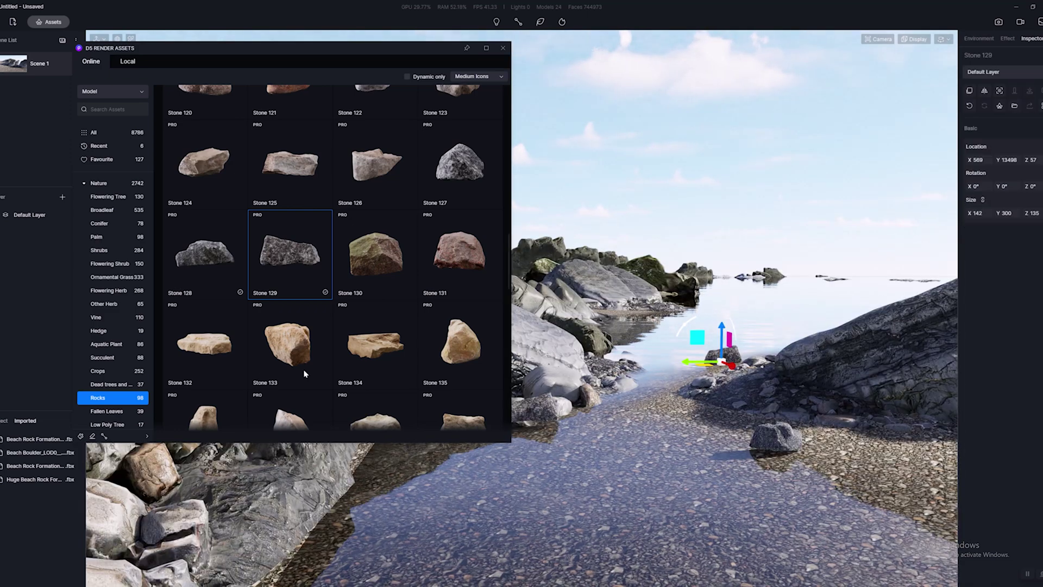
- Place another Stone 128 in the water off the far rocky shore and end the placement
scroll(273, 279, down, 3)
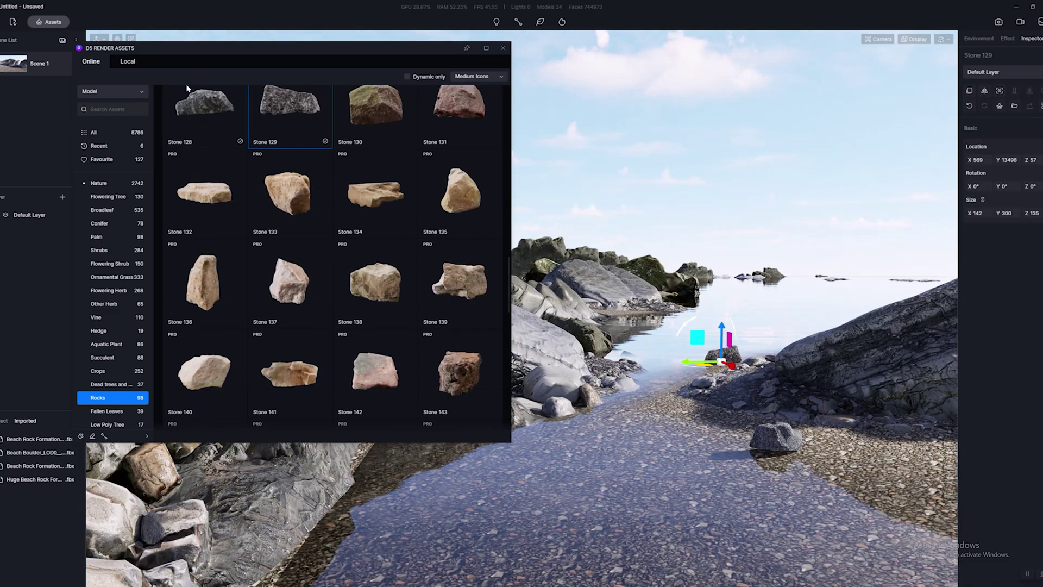
click(653, 322)
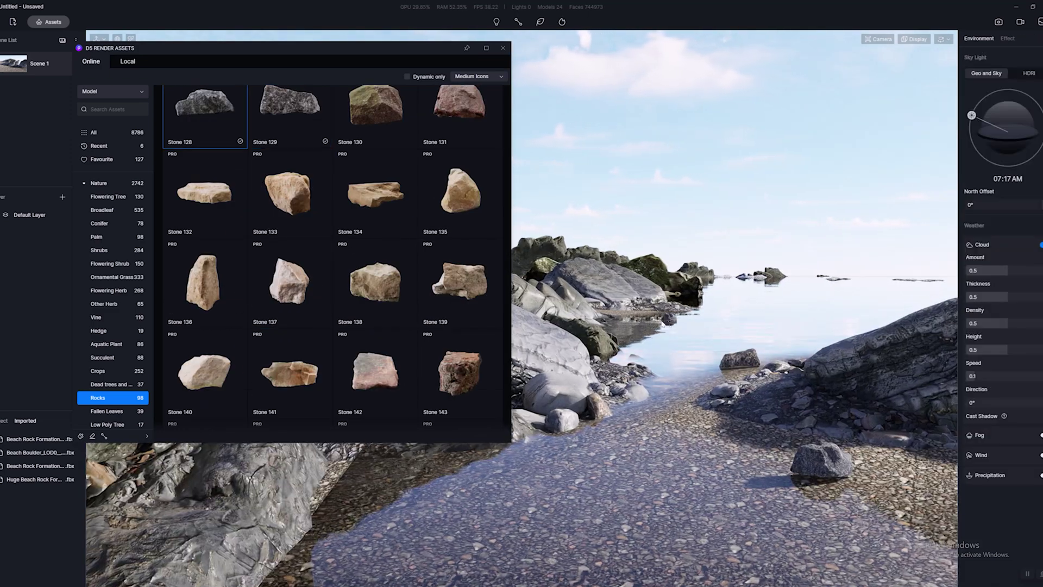
click(653, 323)
key(Escape)
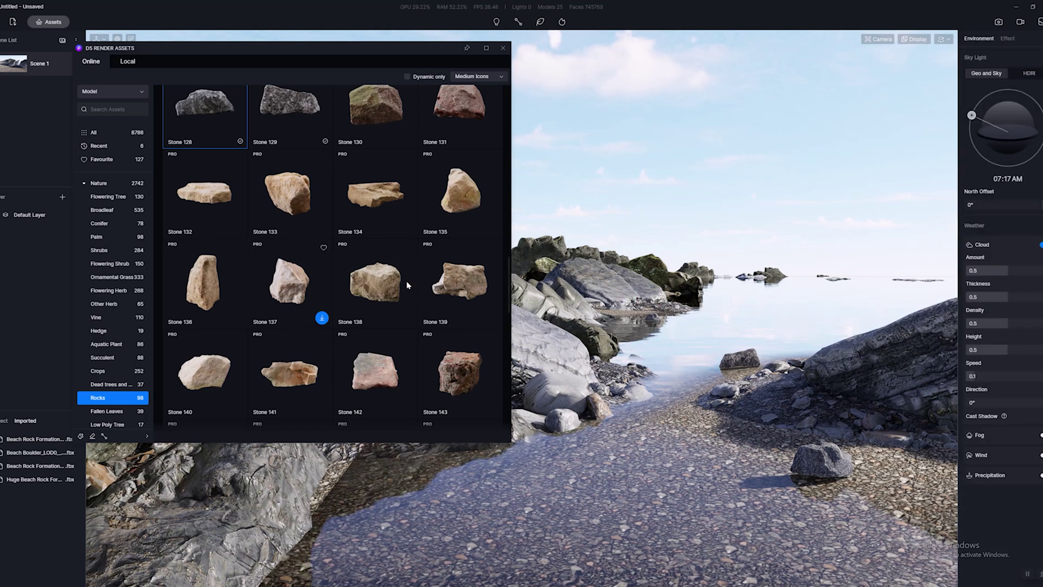
- Look through the library's Nature and Aquatic Plant categories, and download Bidens parviflora from Ornamental Grass
click(109, 183)
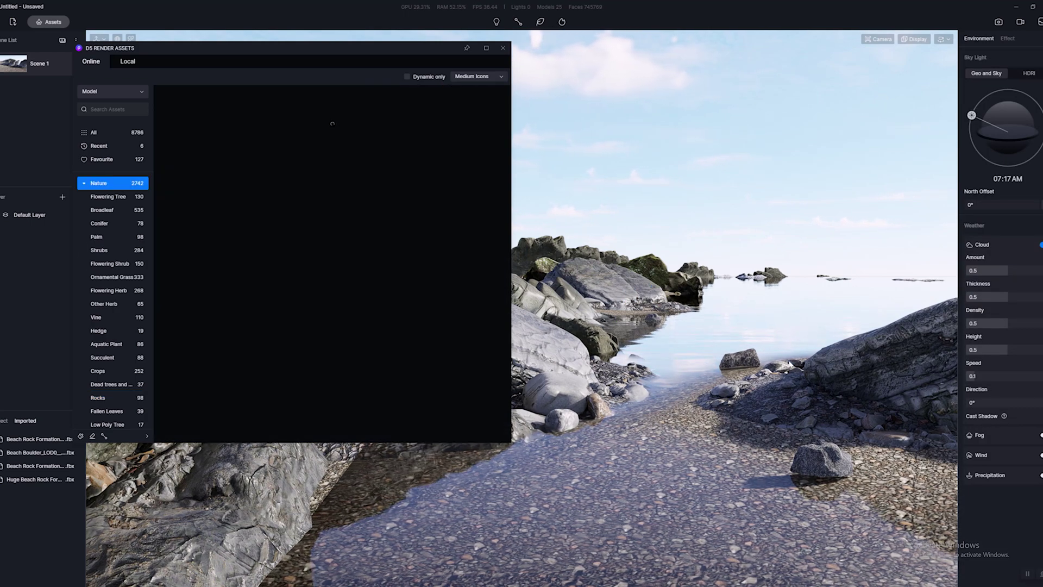
right_drag(793, 364, 861, 368)
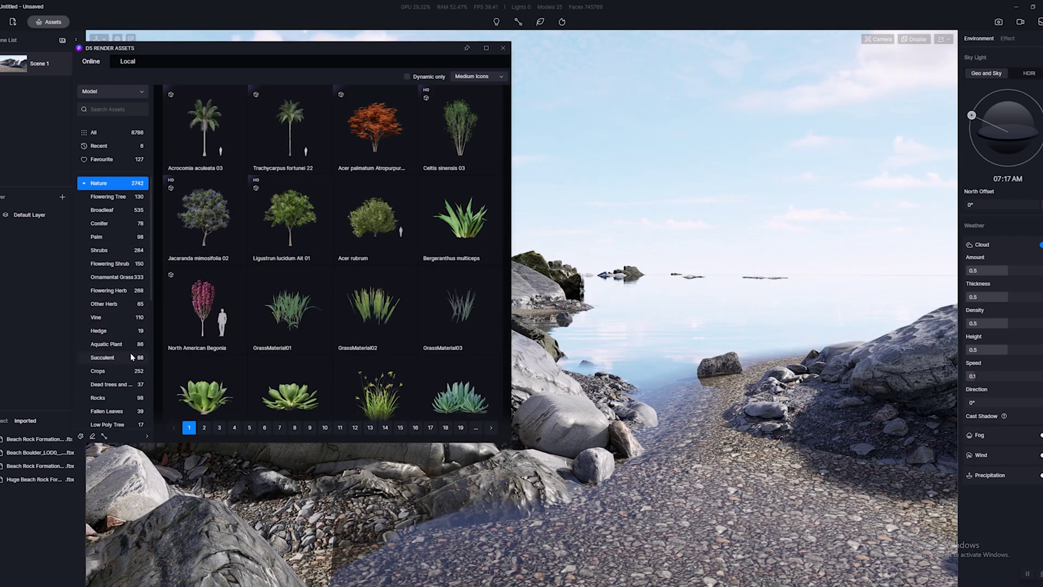
click(105, 345)
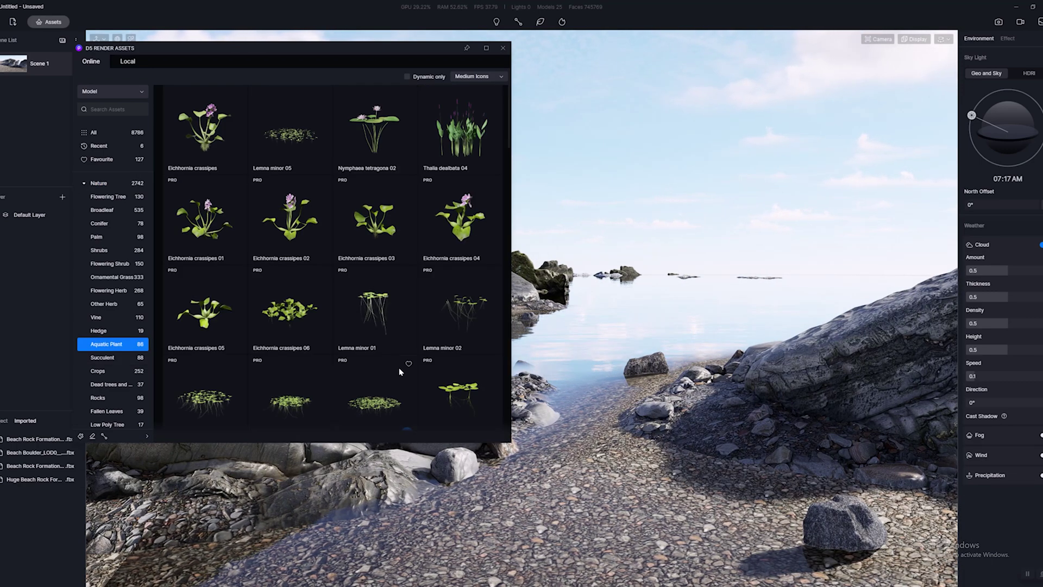
scroll(399, 367, down, 10)
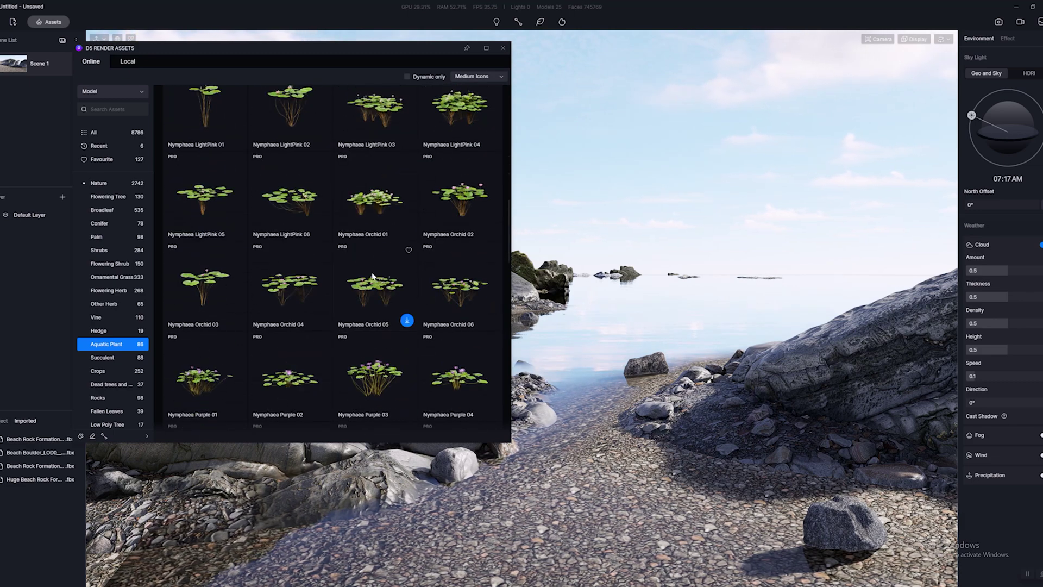
scroll(373, 276, down, 15)
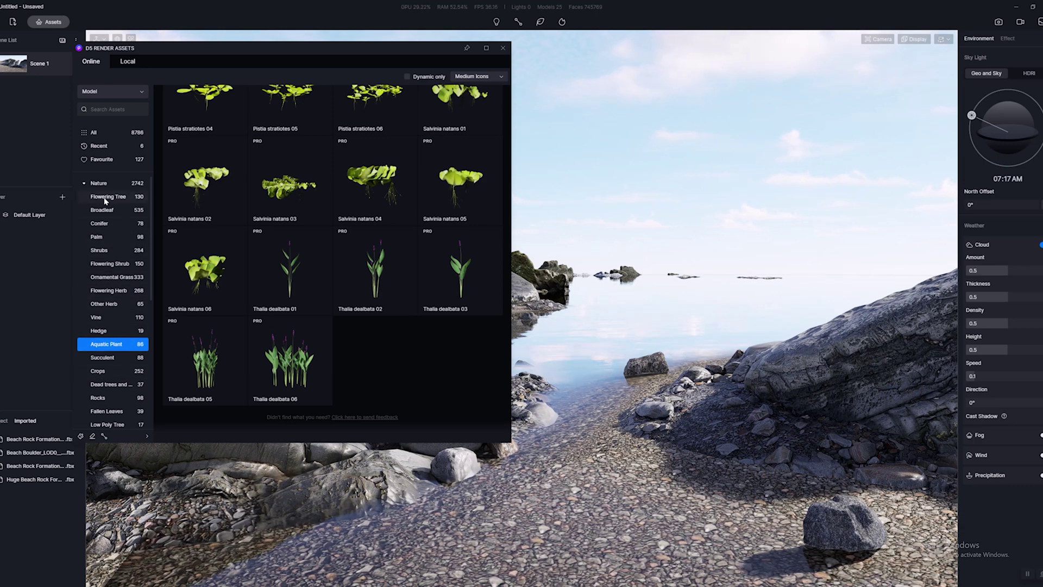
click(117, 277)
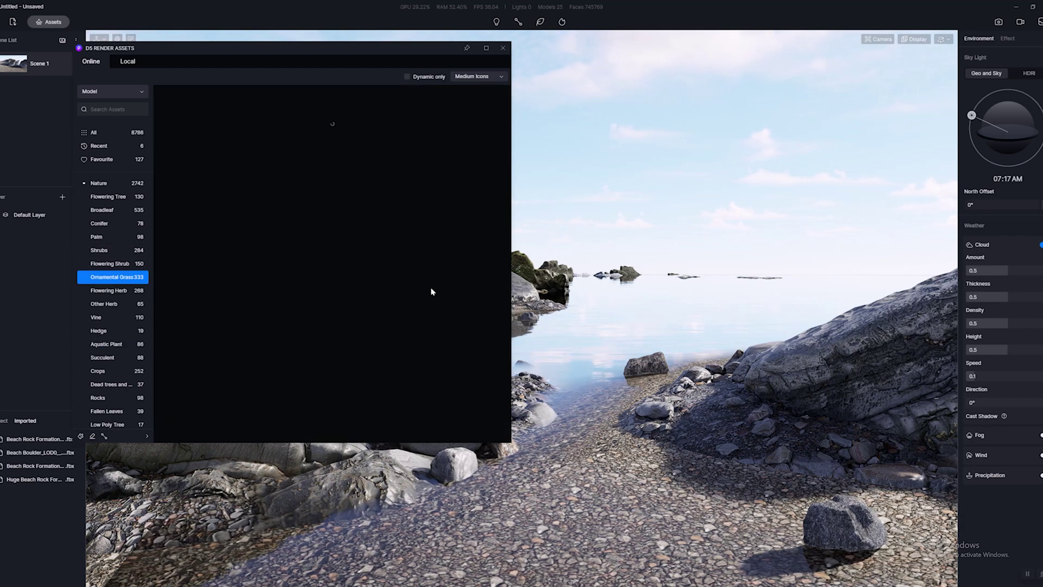
mouse_move(380, 223)
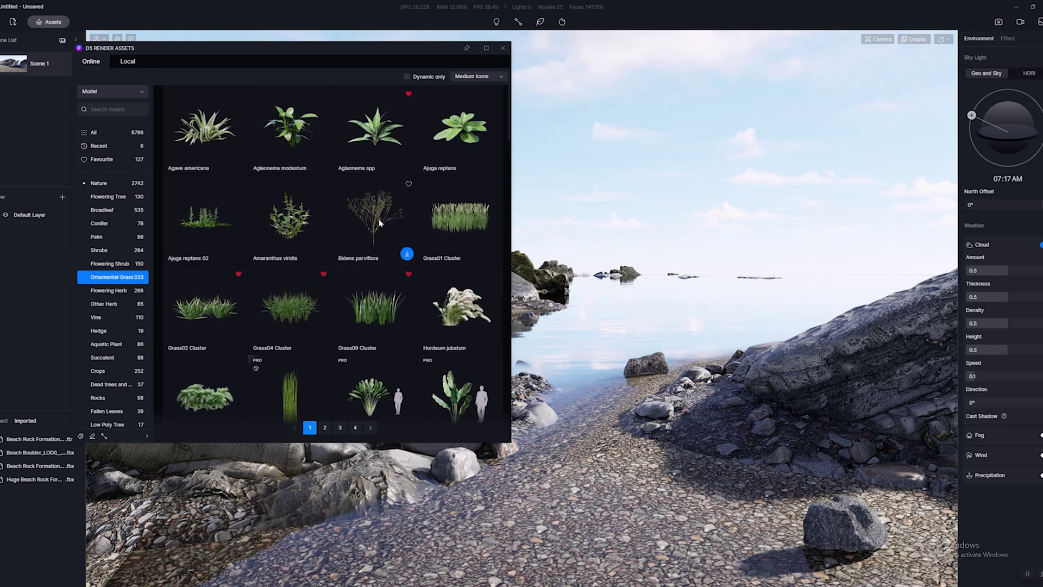
click(391, 262)
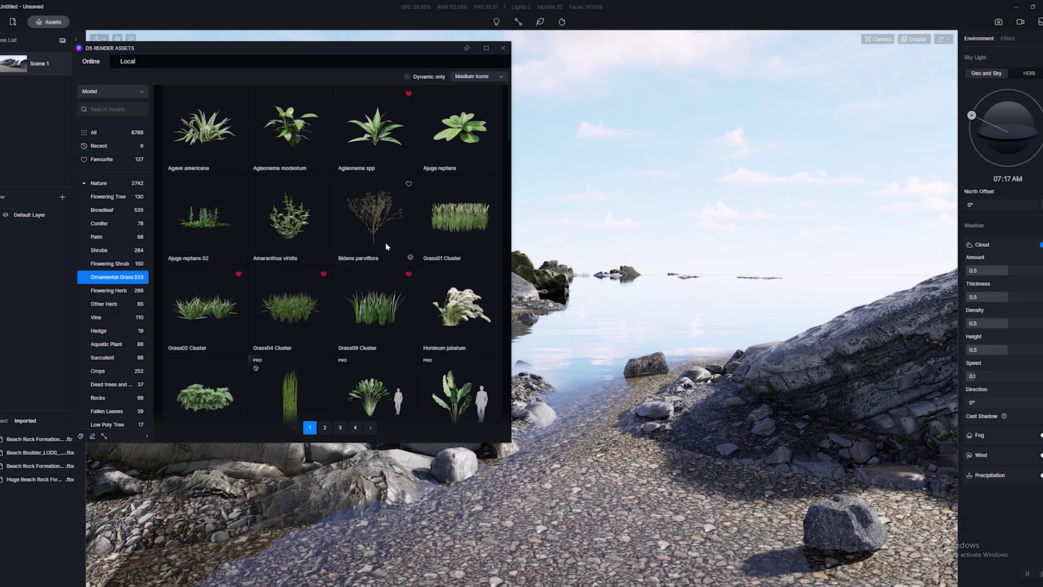
- Place the Bidens parviflora plant on the far shore beside the mossy rock, at X 16902, Y 16957, Z 57
click(652, 326)
scroll(605, 387, up, 5)
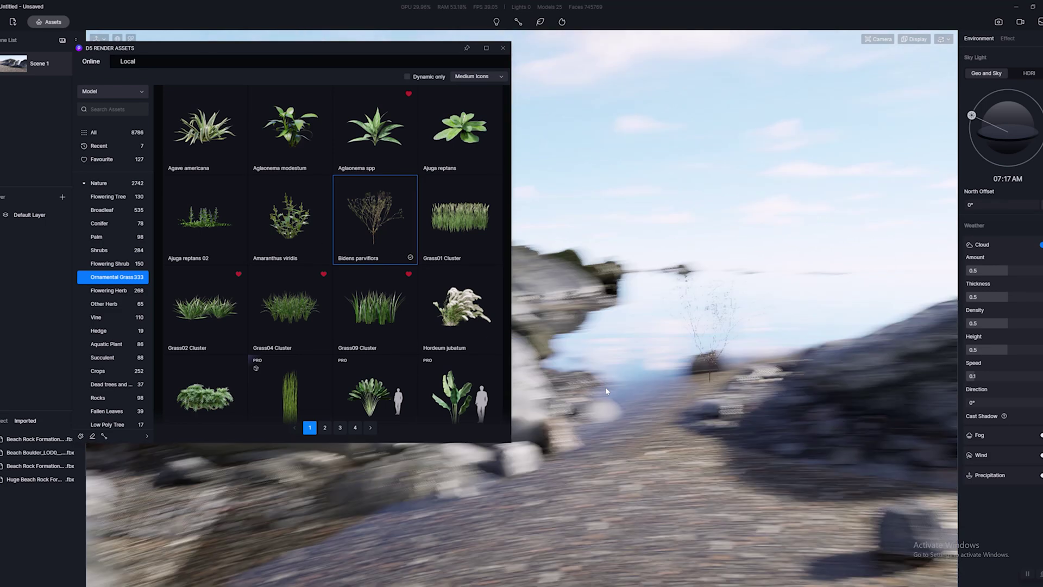
scroll(727, 316, down, 5)
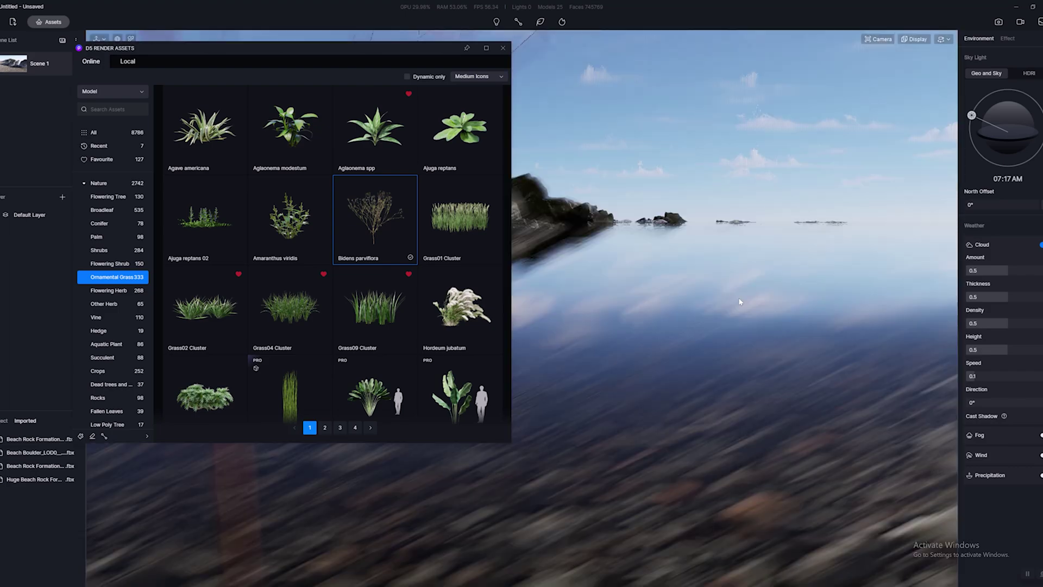
scroll(665, 294, up, 6)
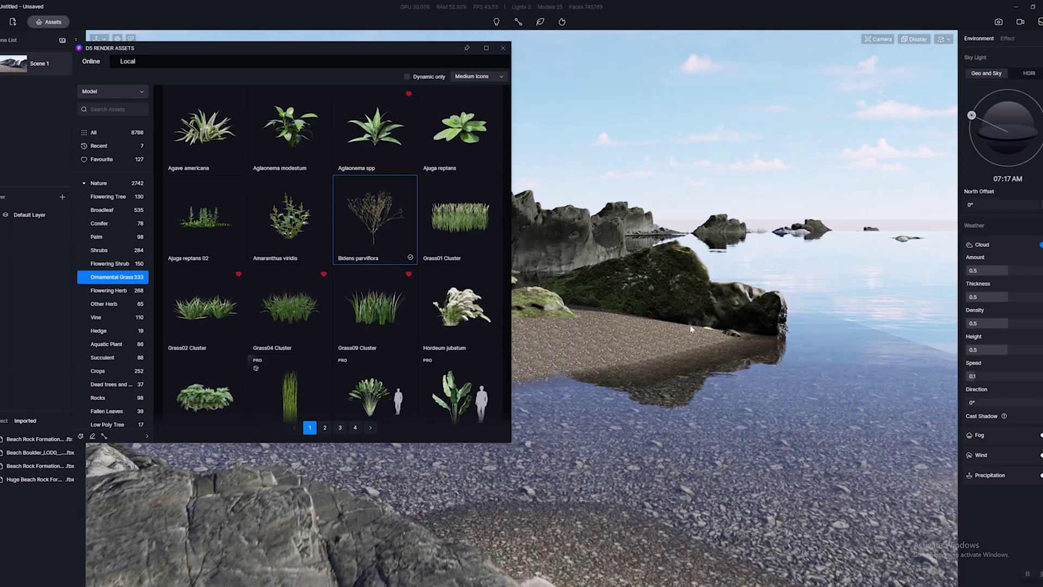
click(650, 340)
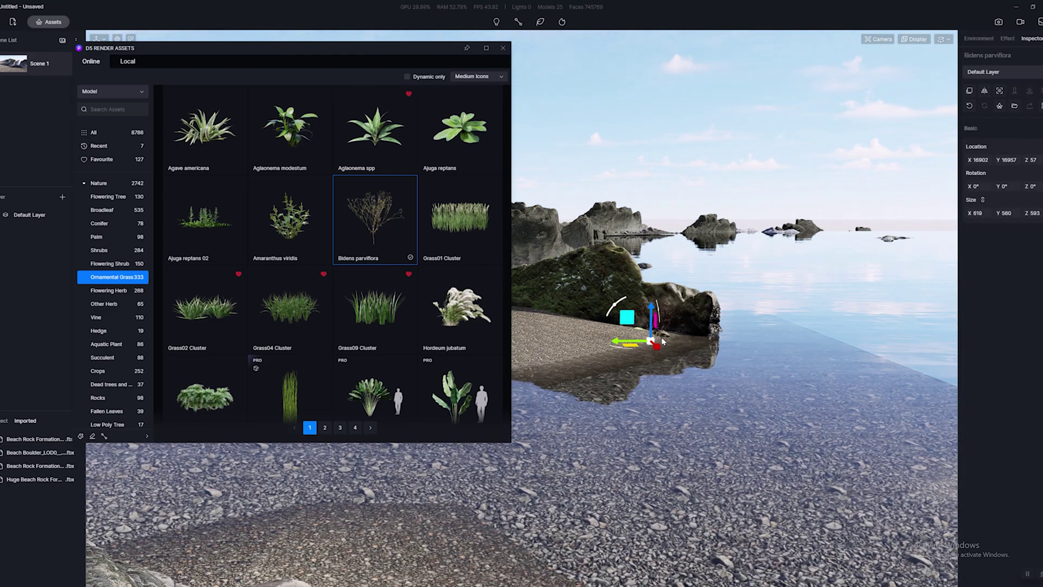
- Try Ajuga reptans 02 on the far beach, and place a Grass02 Cluster by its mossy rocks at X 17750, Y 15160, Z 359
click(206, 222)
scroll(601, 343, up, 3)
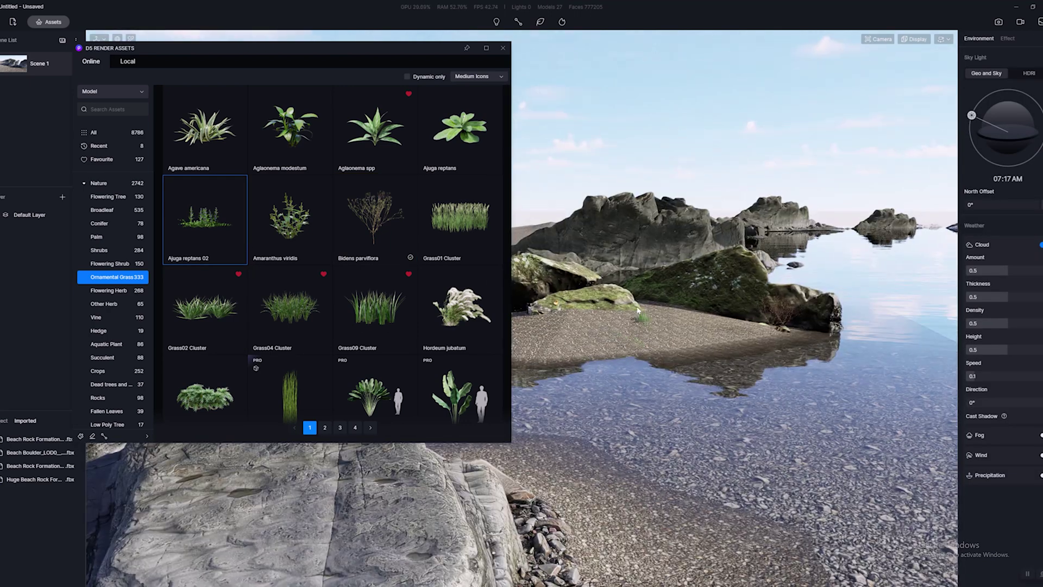
scroll(201, 157, down, 3)
scroll(201, 157, up, 1)
click(201, 157)
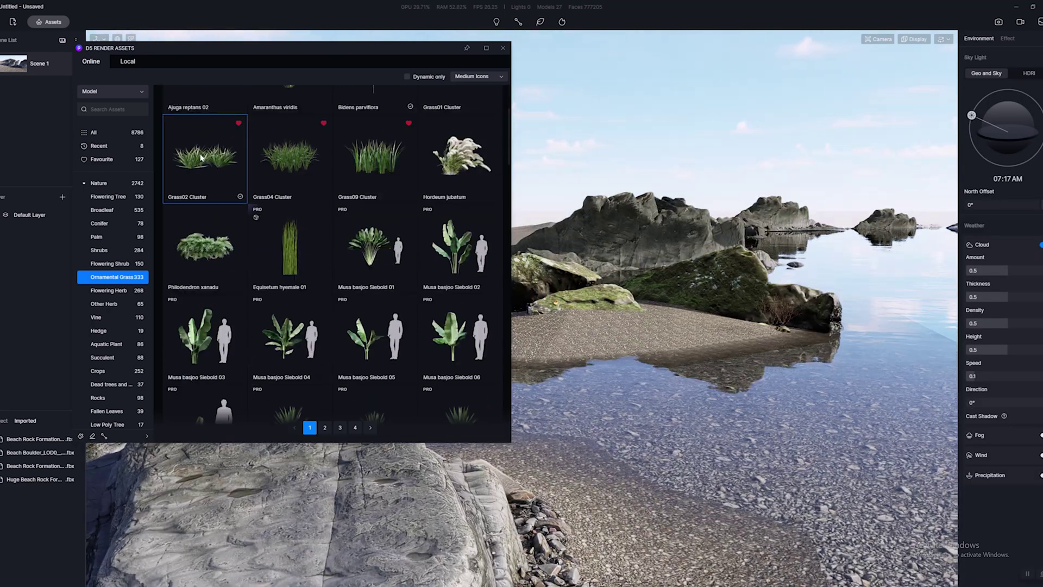
click(638, 306)
key(s)
right_drag(717, 377, 780, 320)
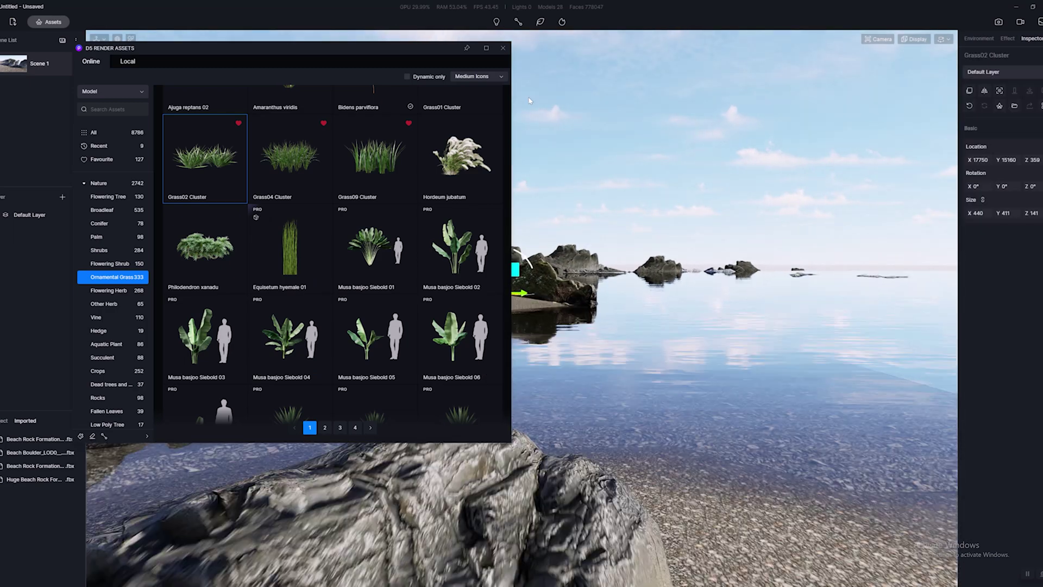
- Close the asset library, place more Grass02 Clusters below the distant beach boulder, and lower the one at the water's edge to Z 24
click(502, 49)
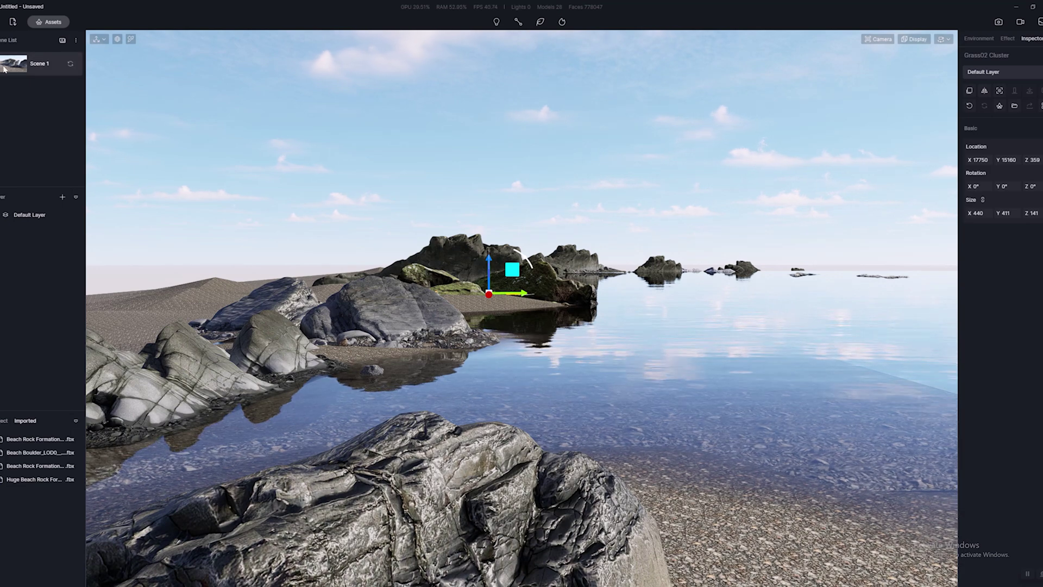
scroll(598, 281, up, 3)
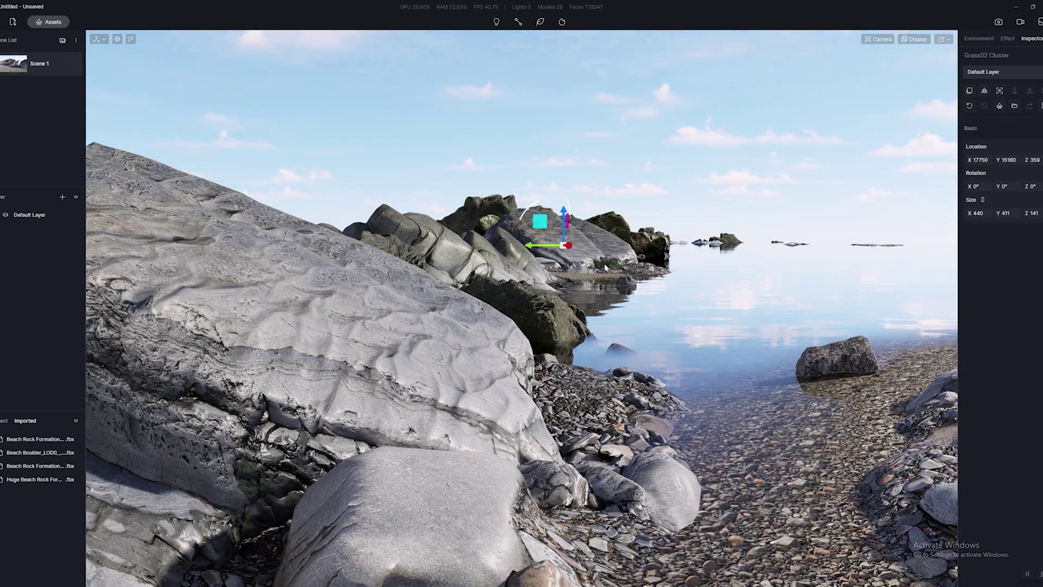
click(559, 277)
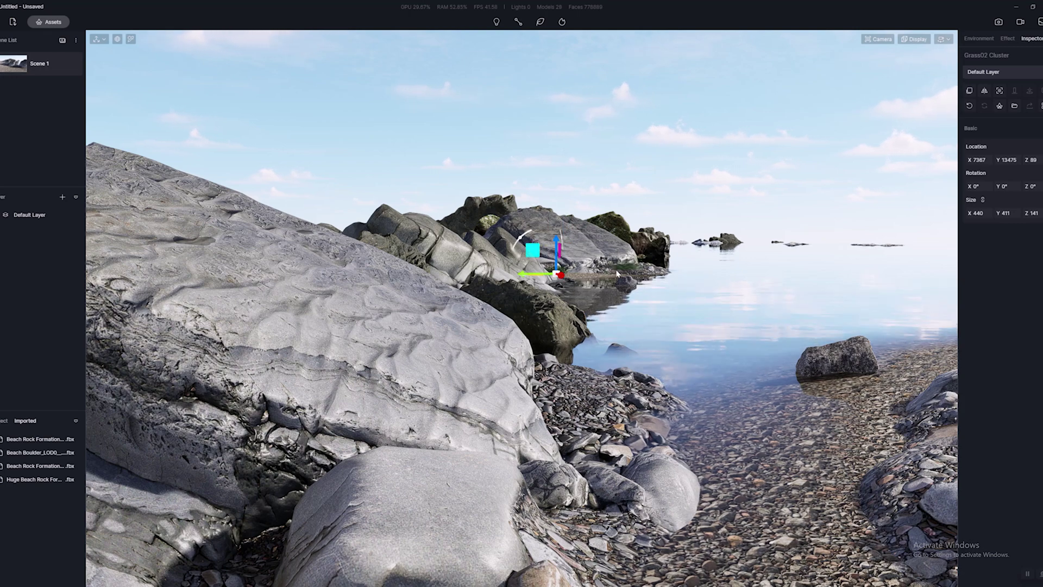
click(622, 284)
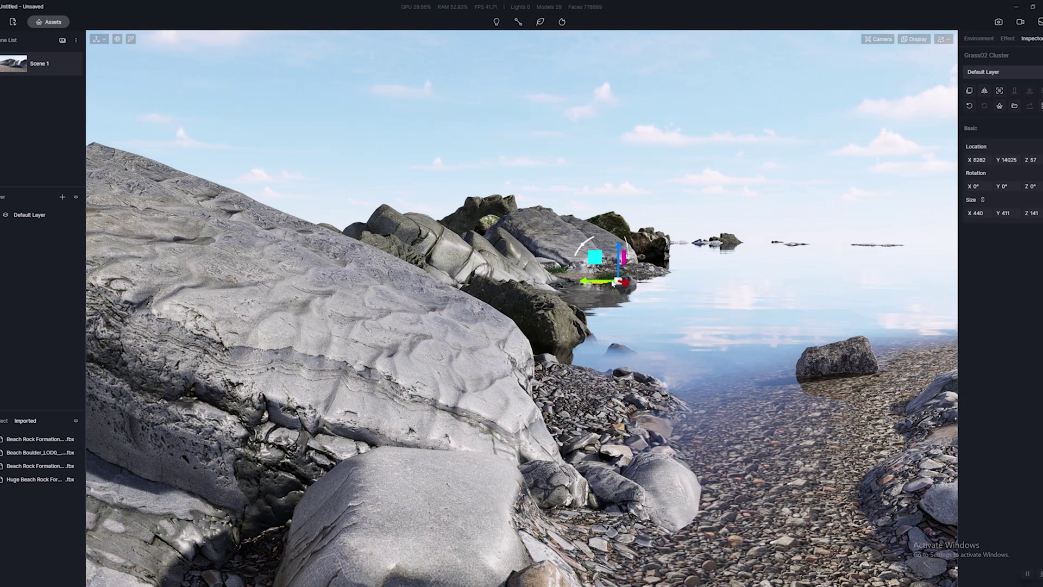
click(617, 283)
click(611, 280)
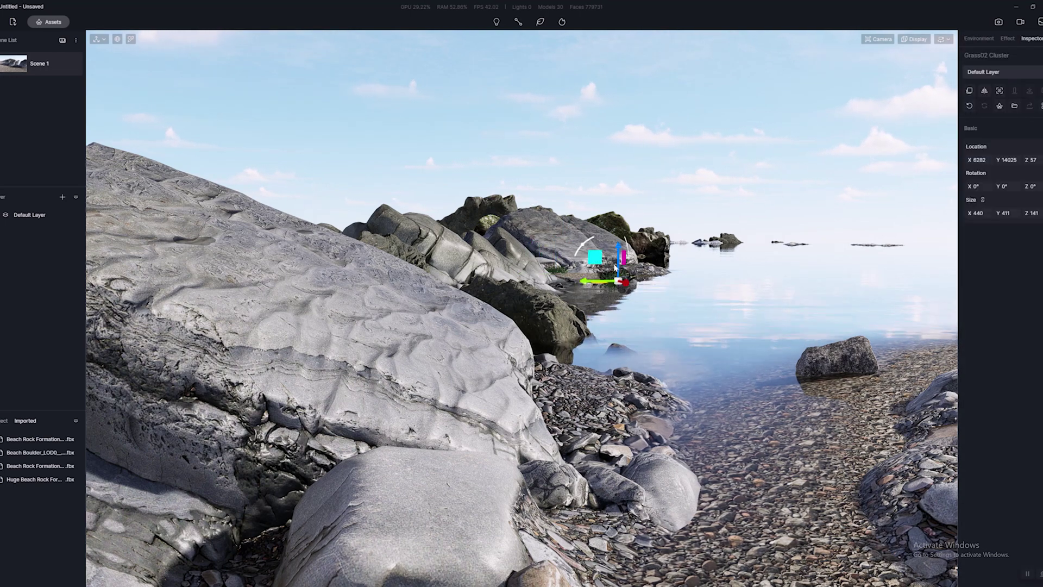
drag(617, 252, 618, 248)
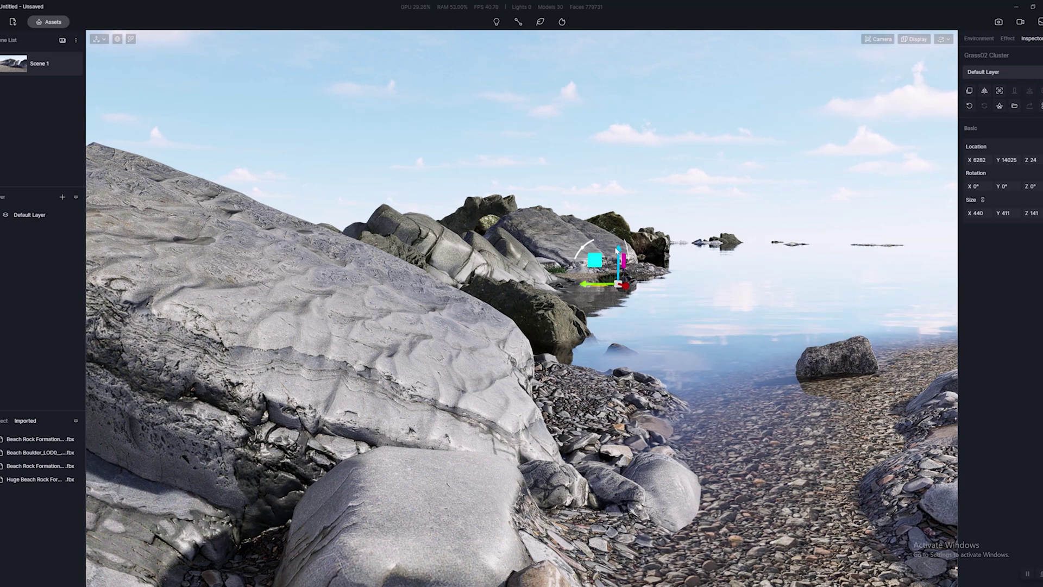
- Move the Stone 128 from the foreground pebbles to the foot of the large rock across the inlet, at Z 57
click(556, 281)
key(s)
right_drag(799, 372, 713, 351)
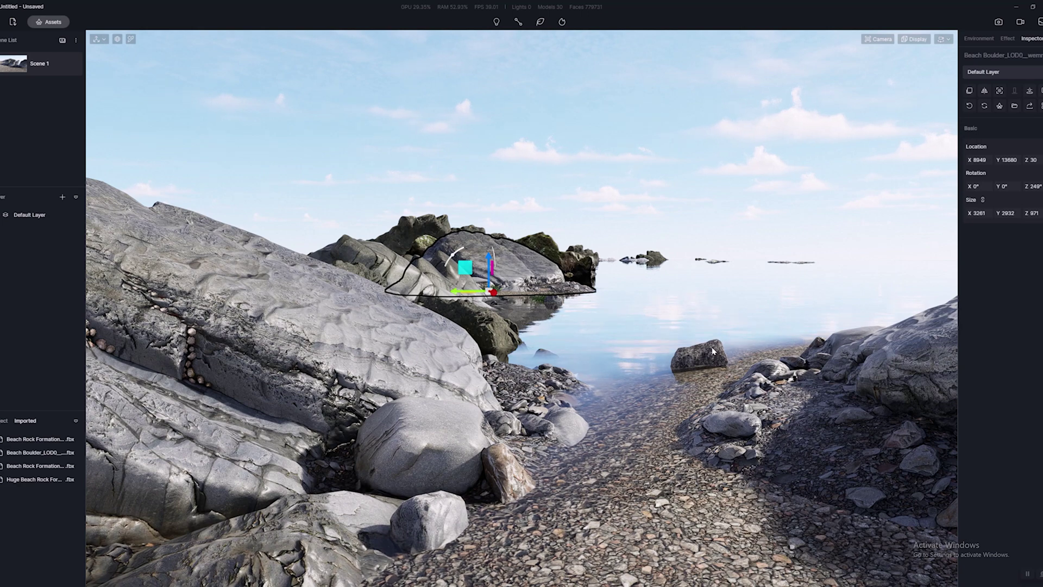
key(d)
click(520, 468)
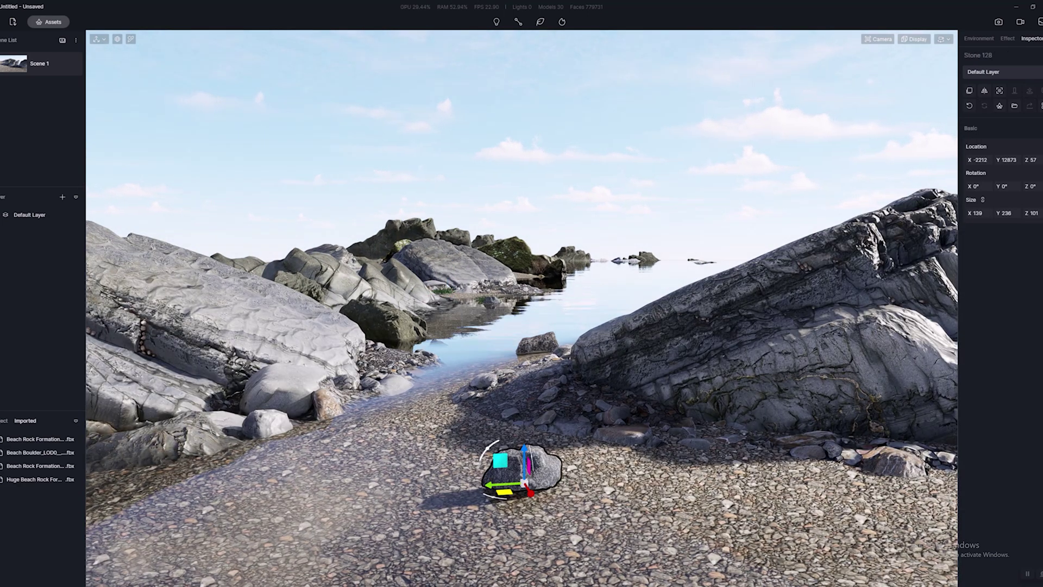
drag(520, 468, 382, 350)
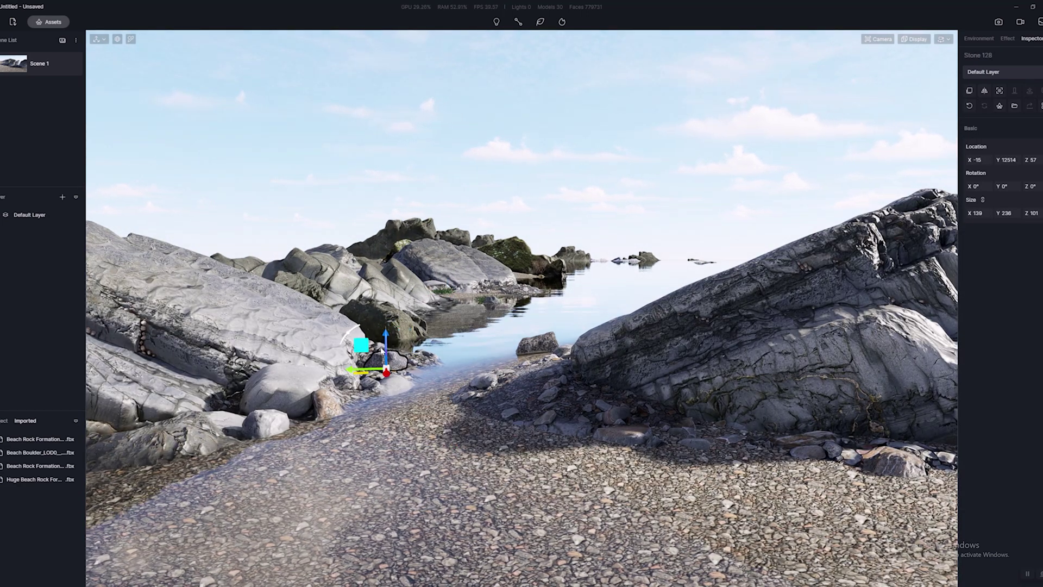
- Sink the Stone 129 at the water's edge down to Z 7
click(535, 342)
key(w)
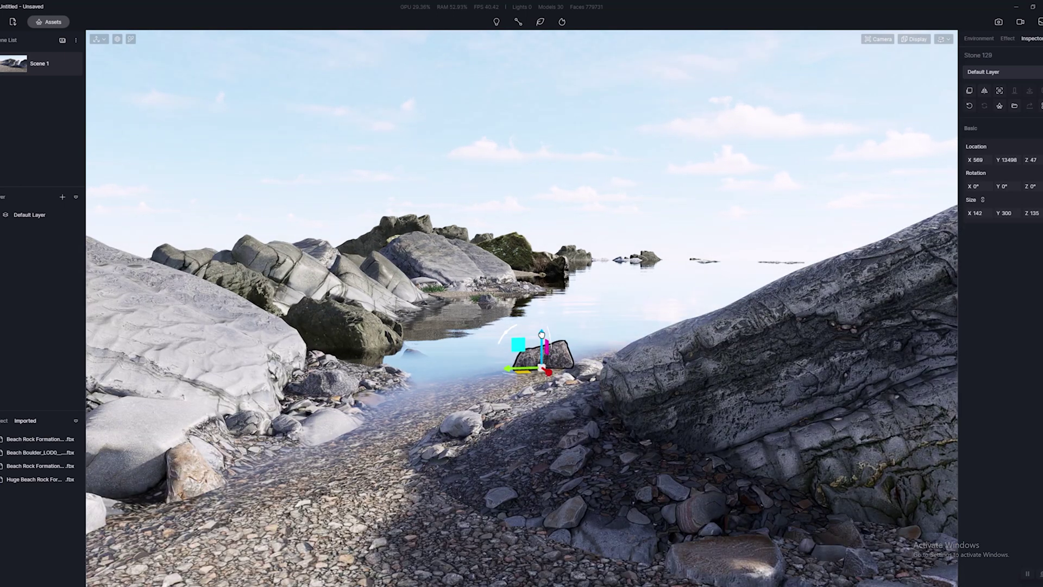
drag(542, 333, 541, 341)
right_drag(662, 395, 109, 145)
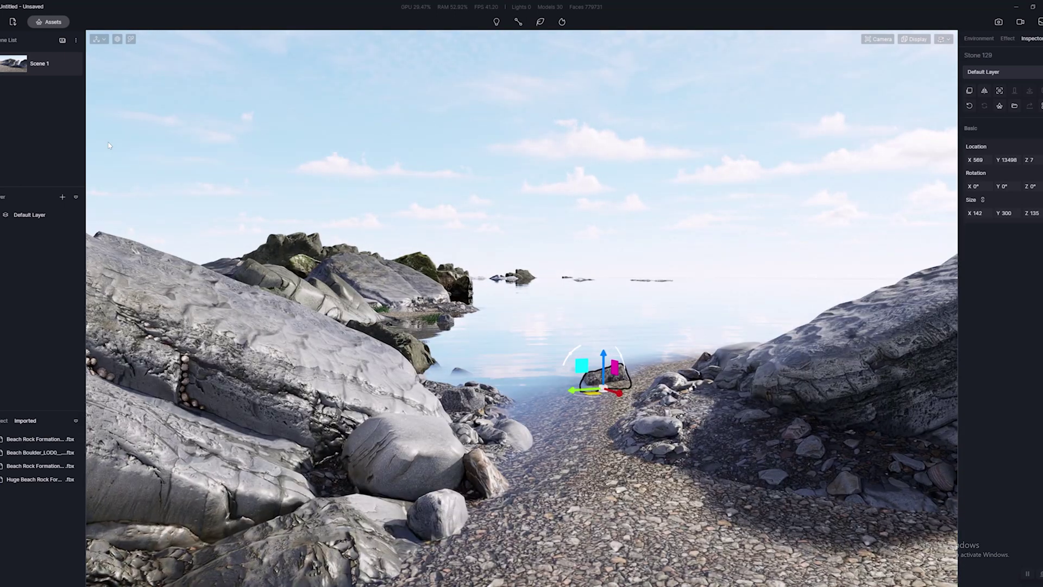
- Download Asplenium nidus 04 from Ornamental Grass and place copies under the overhanging boulder and between the rocks on the opposite bank
click(49, 22)
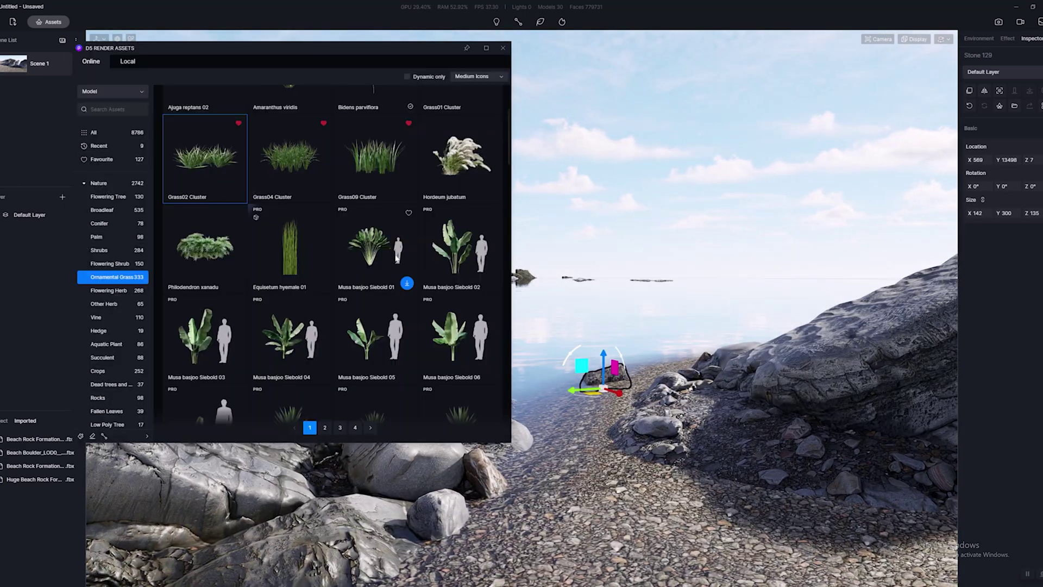
scroll(403, 261, down, 1)
scroll(402, 263, down, 2)
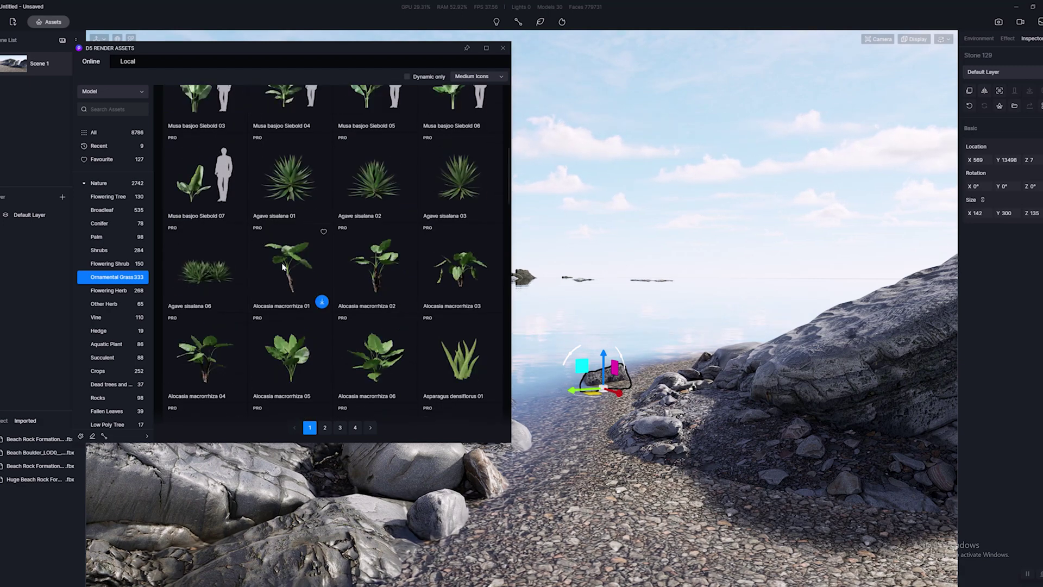
scroll(360, 261, down, 5)
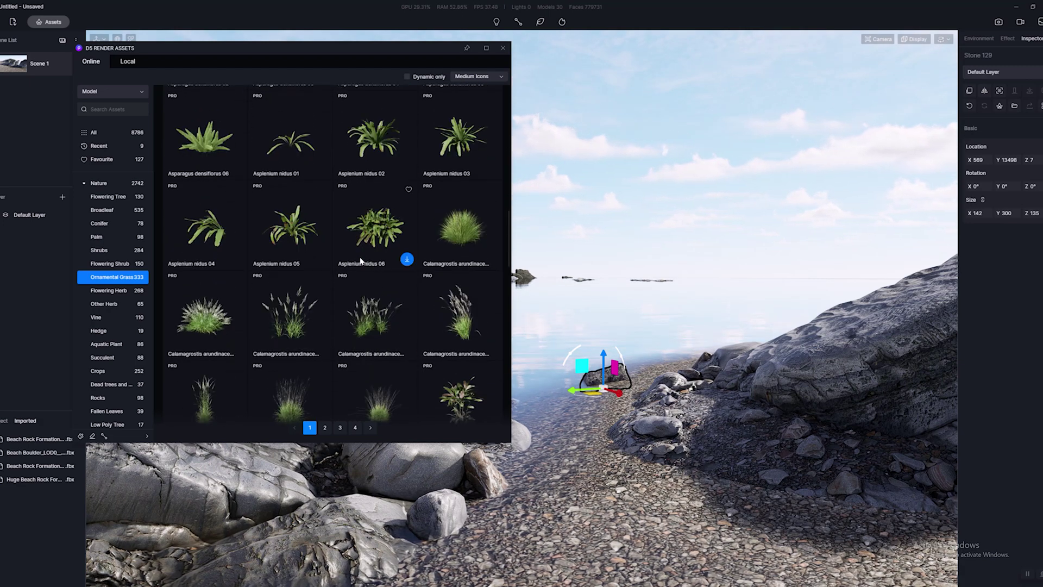
scroll(347, 321, down, 2)
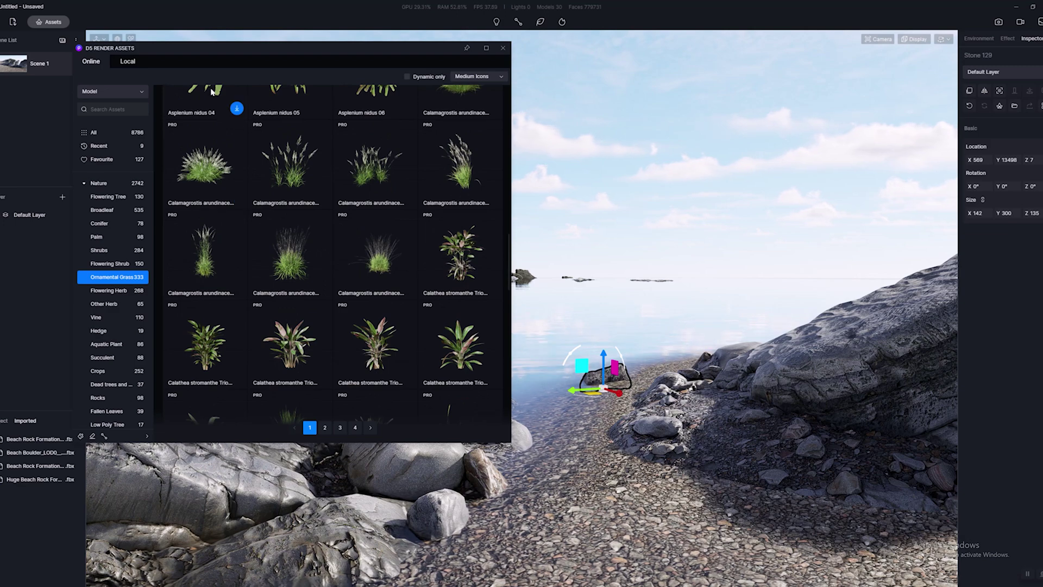
key(Escape)
scroll(239, 184, up, 1)
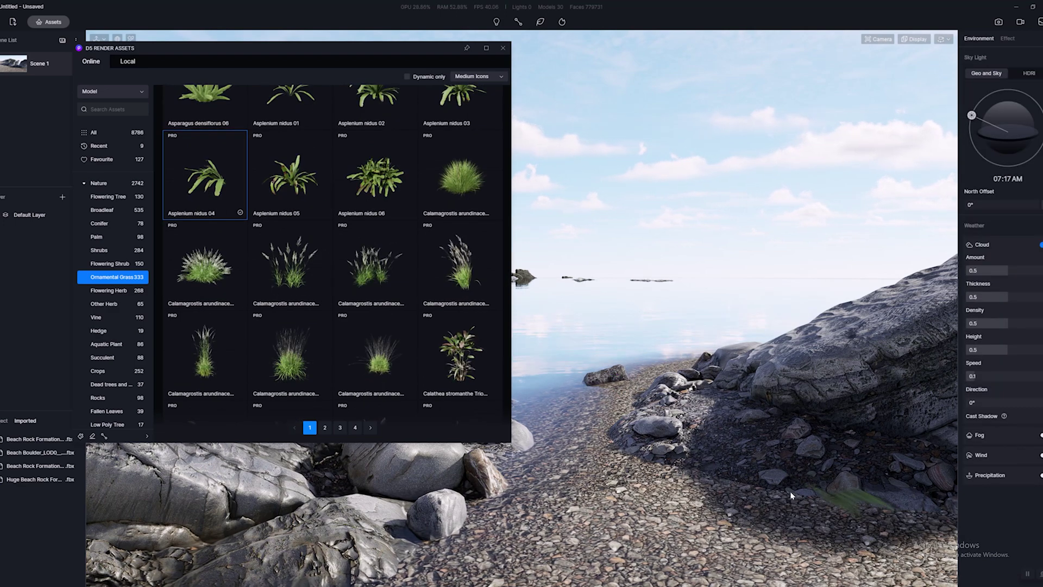
click(741, 394)
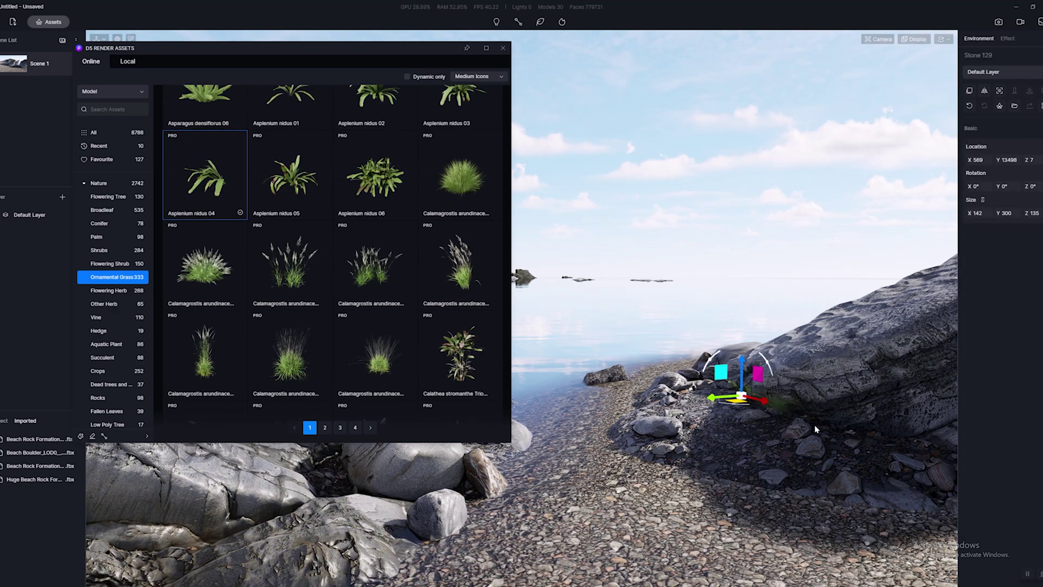
click(322, 476)
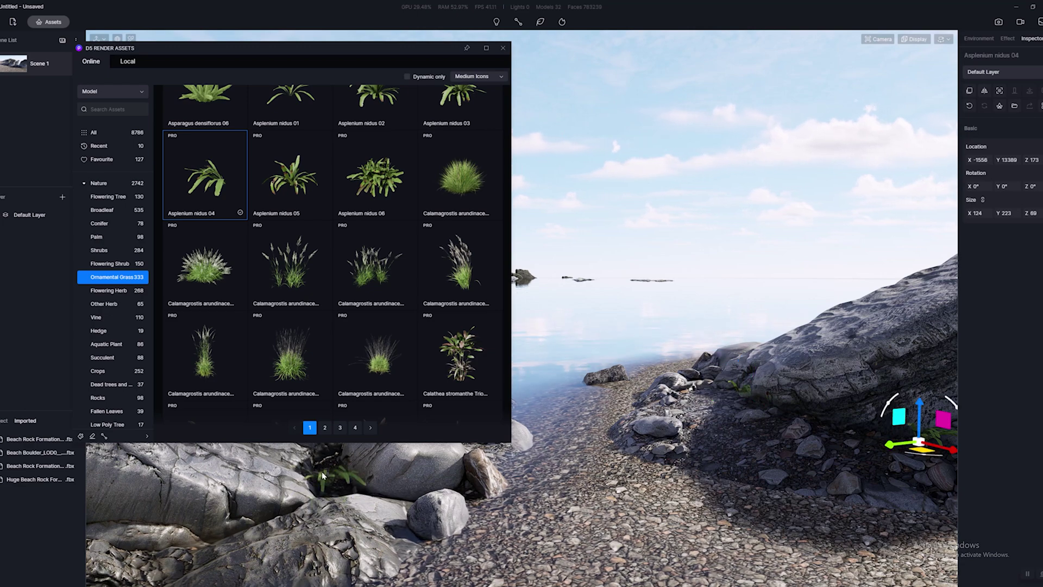
click(321, 458)
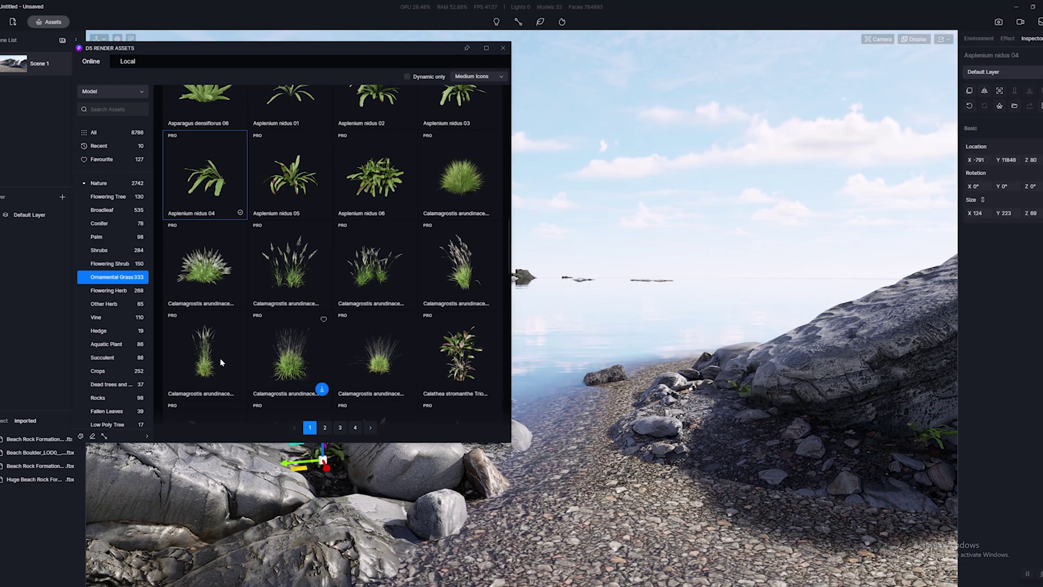
- Download Clusters09 from Ornamental Grass and place it among the fern leaves beside the round boulder, at X -817, Y 11882, Z 79
scroll(341, 340, down, 5)
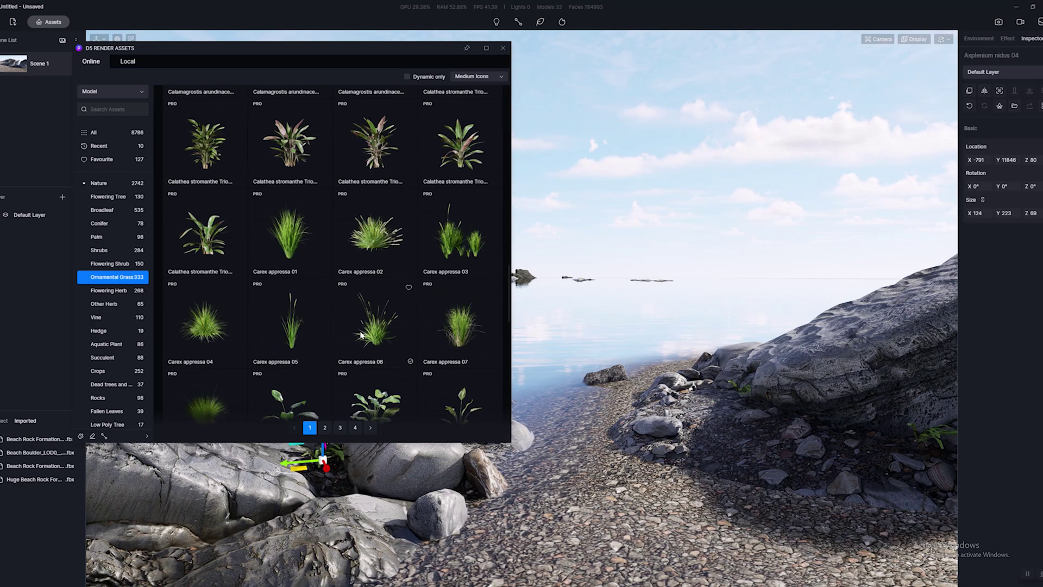
scroll(389, 318, down, 7)
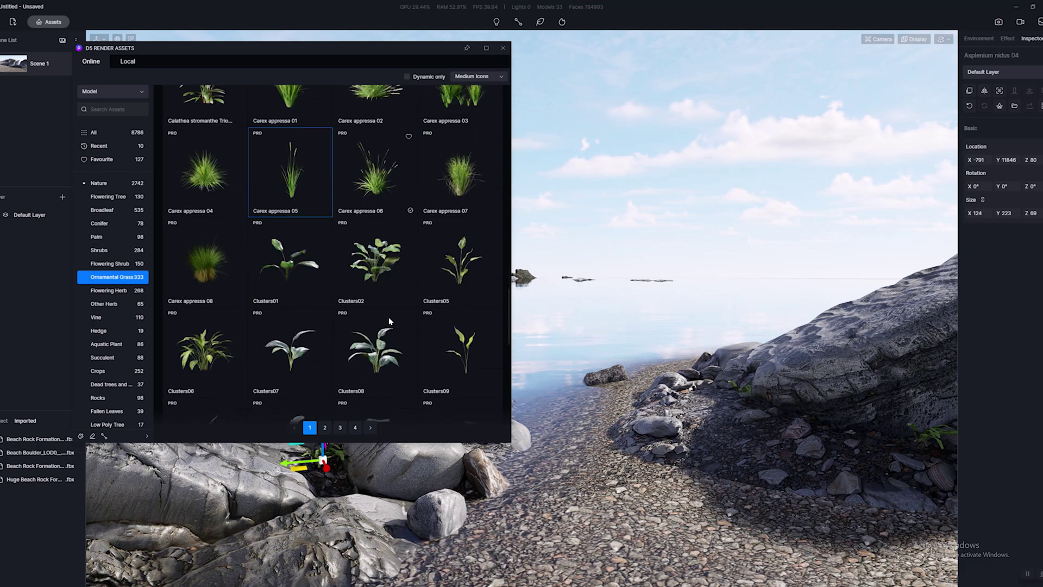
key(Escape)
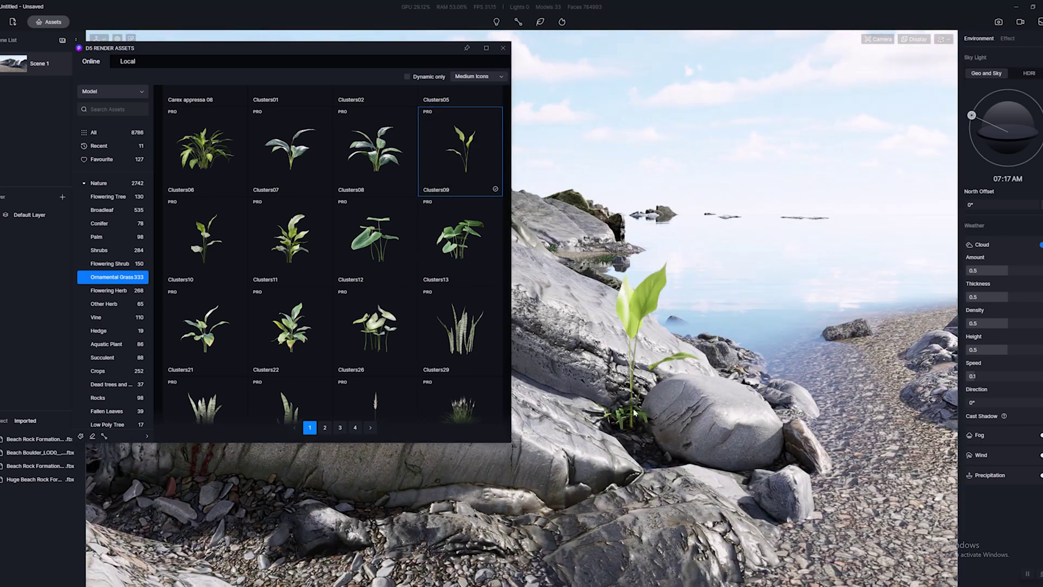
click(631, 415)
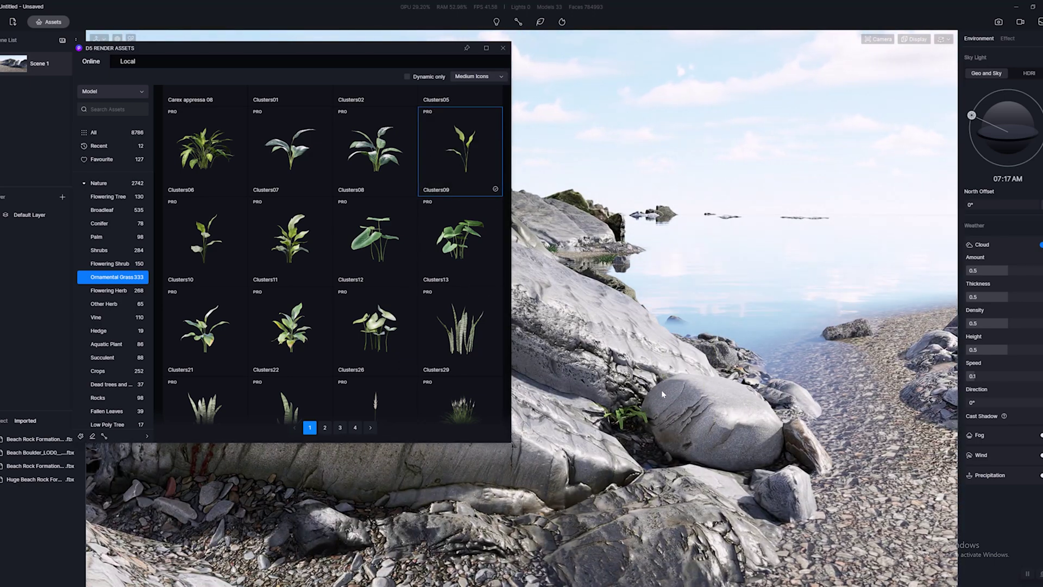
click(633, 425)
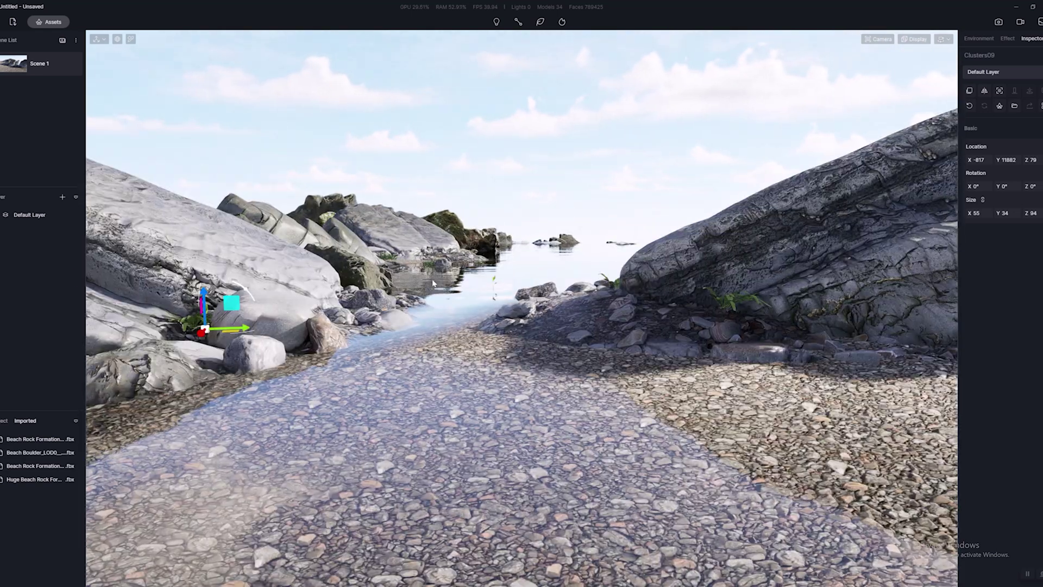
- Get Dead Tree Stumps 18 from the dead trees category and place it among the rocks at the inlet's edge, at X -123, Y 12698, Z 57
click(48, 21)
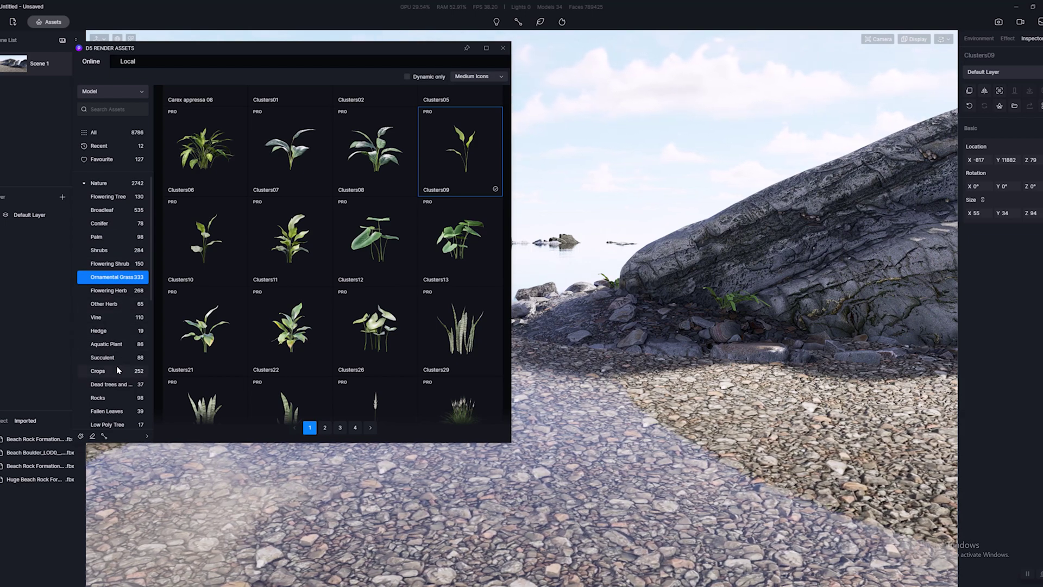
click(111, 385)
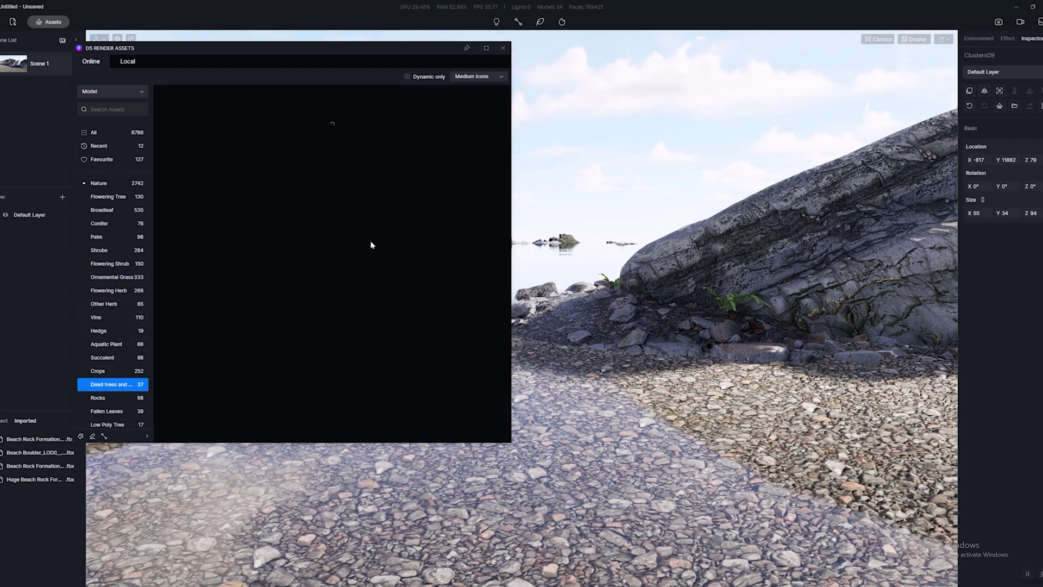
scroll(372, 249, down, 3)
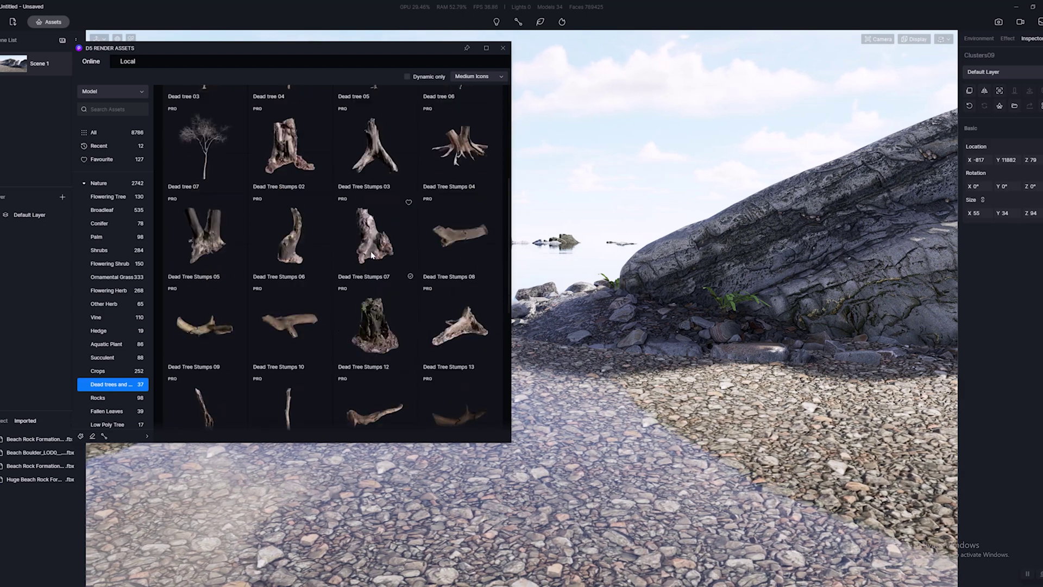
scroll(371, 254, down, 6)
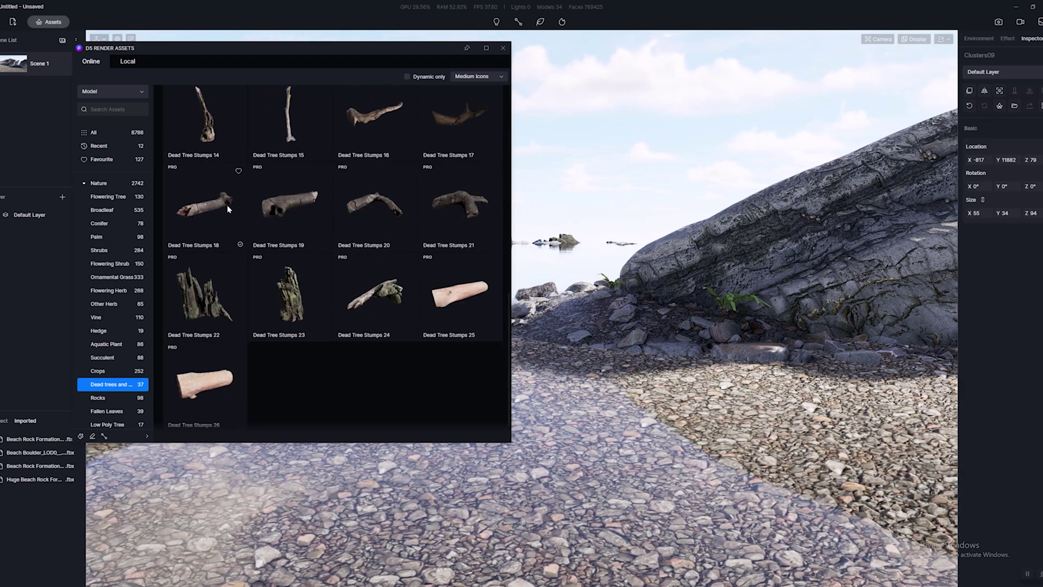
click(669, 305)
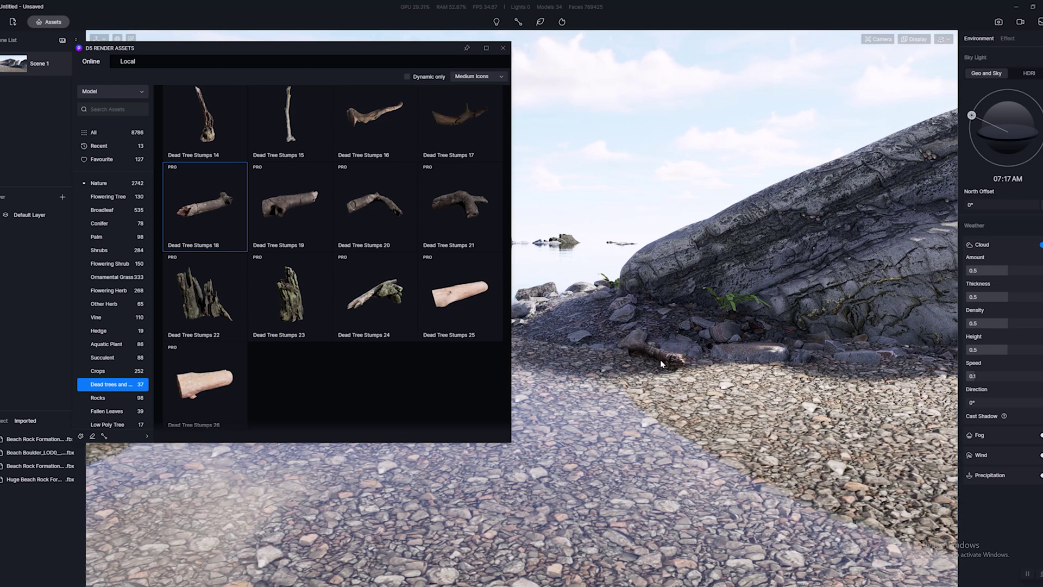
right_drag(625, 390, 691, 353)
key(a)
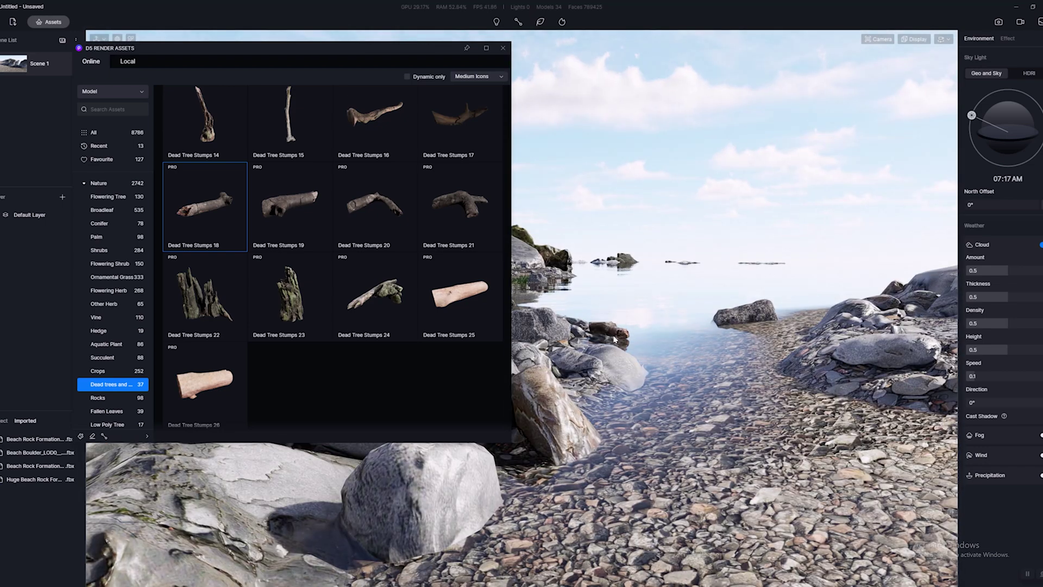
click(603, 341)
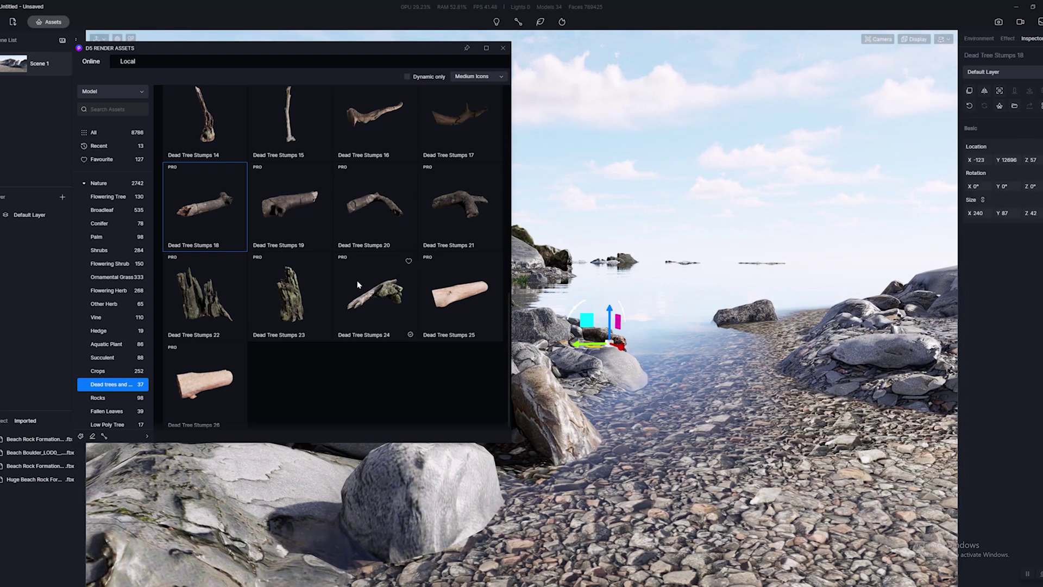
- Add Dead Tree Stumps 23 beside the small rock at the end of the pebble spit, with the asset library closed
click(305, 277)
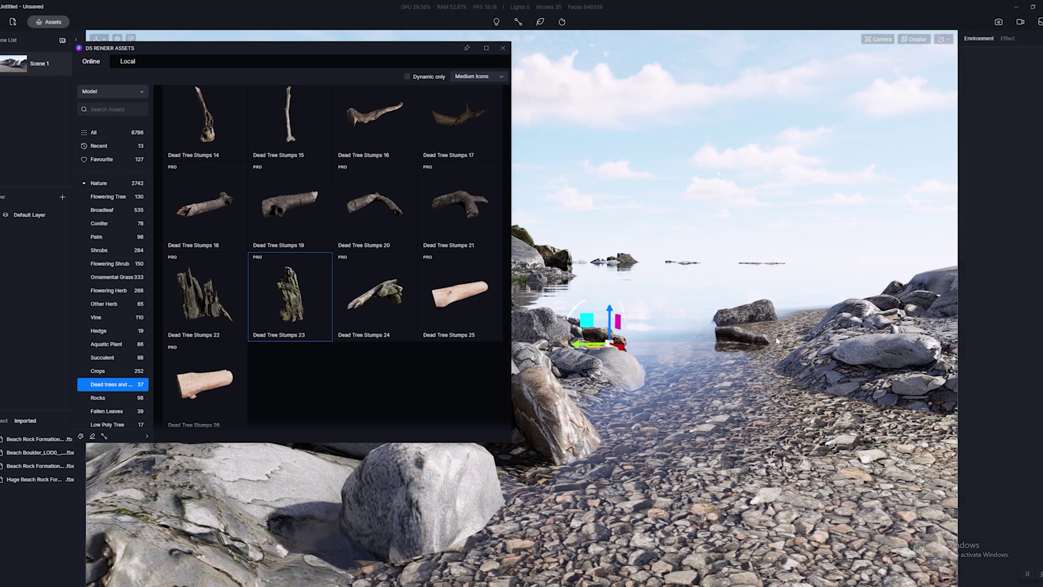
click(571, 434)
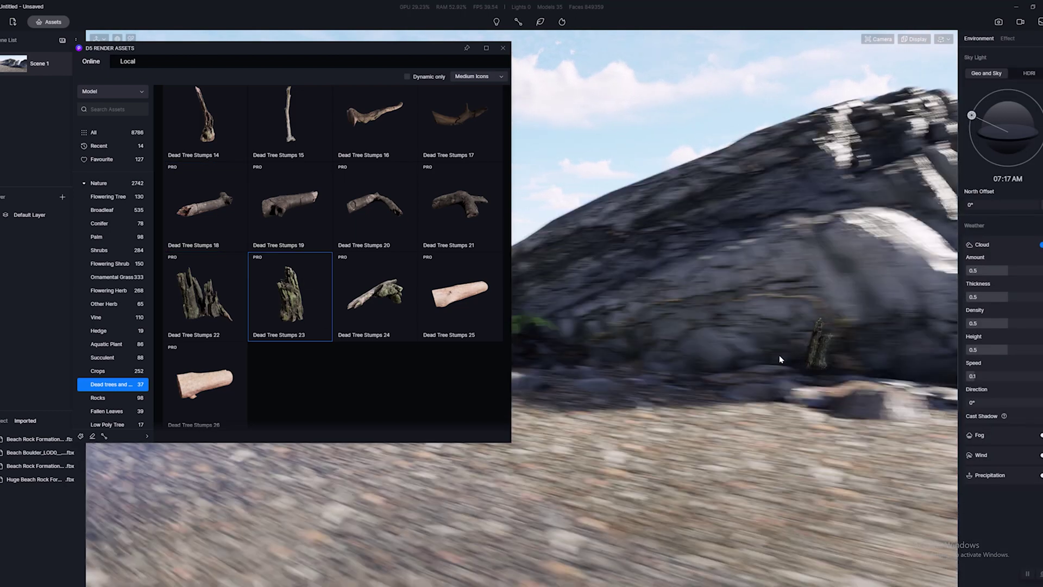
right_drag(779, 358, 777, 216)
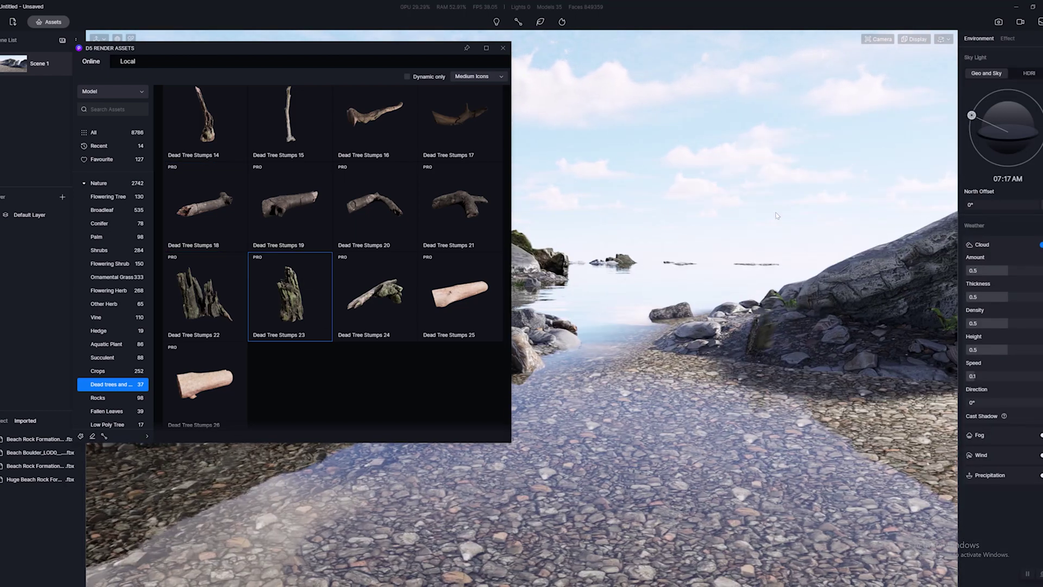
click(503, 48)
middle_drag(646, 218, 651, 298)
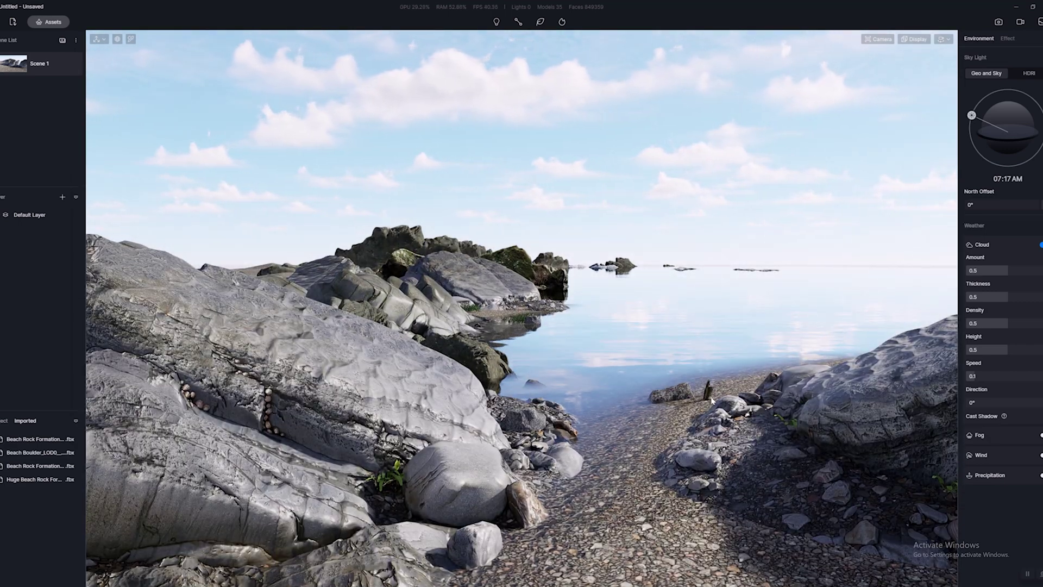
click(708, 394)
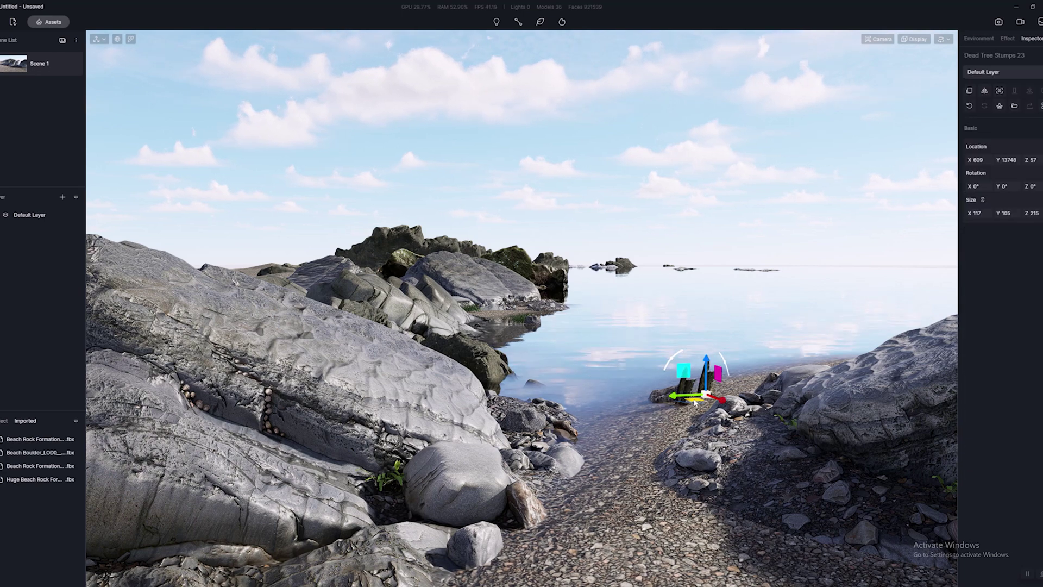
- Tilt the Dead Tree Stumps 23 to 75° about X and move it among the small stones at X 318, Y 13586, Z 63
drag(706, 348, 736, 340)
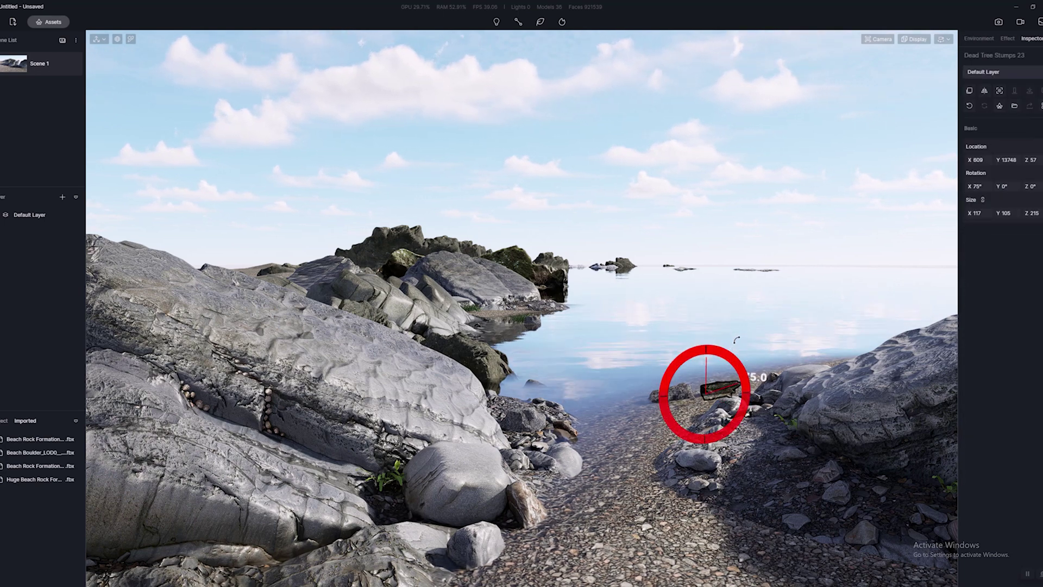
drag(730, 377, 731, 376)
right_drag(731, 375, 717, 407)
scroll(717, 408, up, 5)
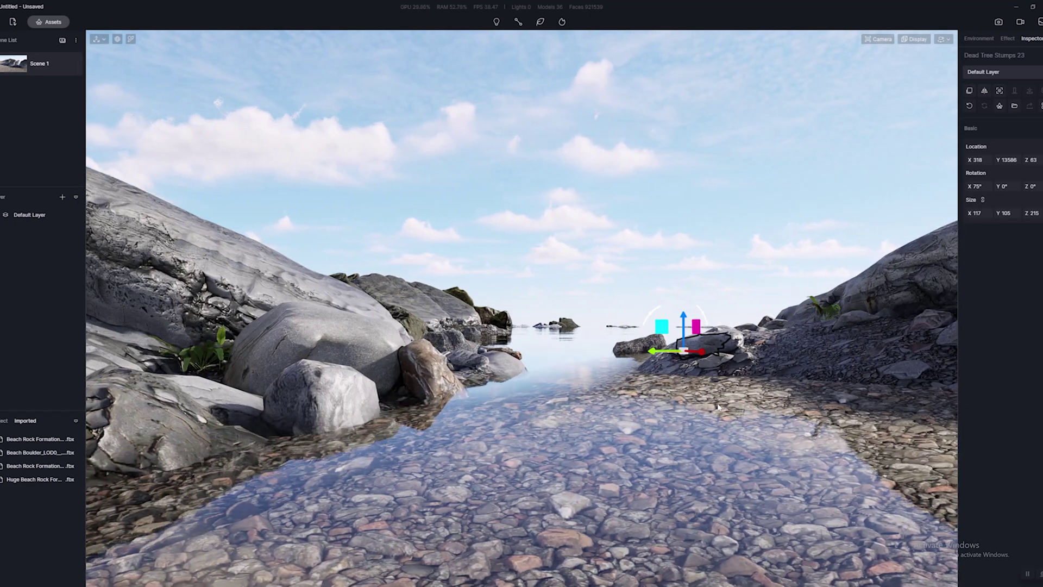
mouse_move(717, 408)
right_down()
mouse_move(760, 405)
mouse_move(717, 407)
right_up()
key(e)
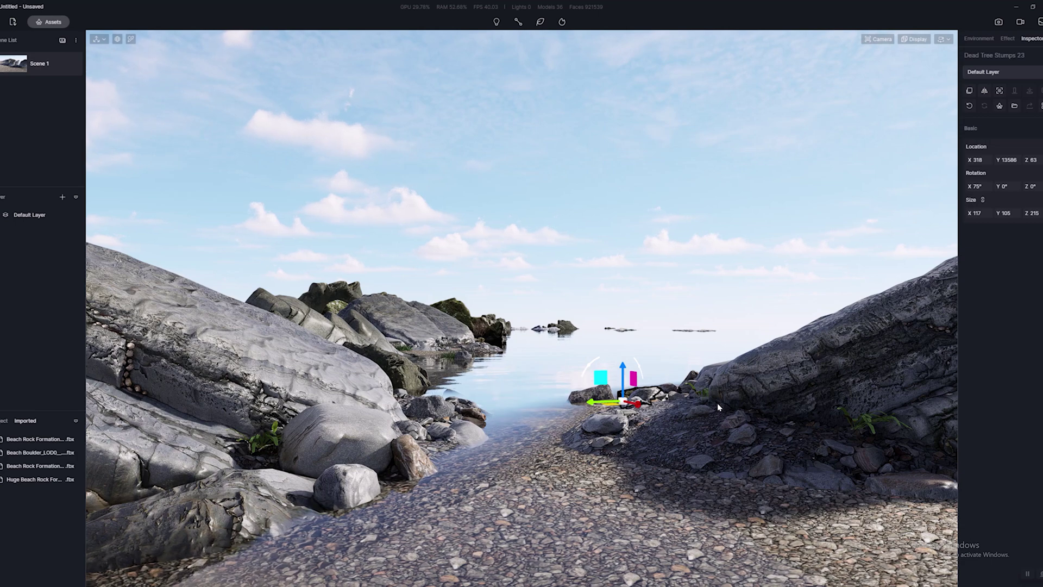
- Search the model library for "cycle" and place the Cyan Bicycle on the pebble shore in front of the large rock
key(m)
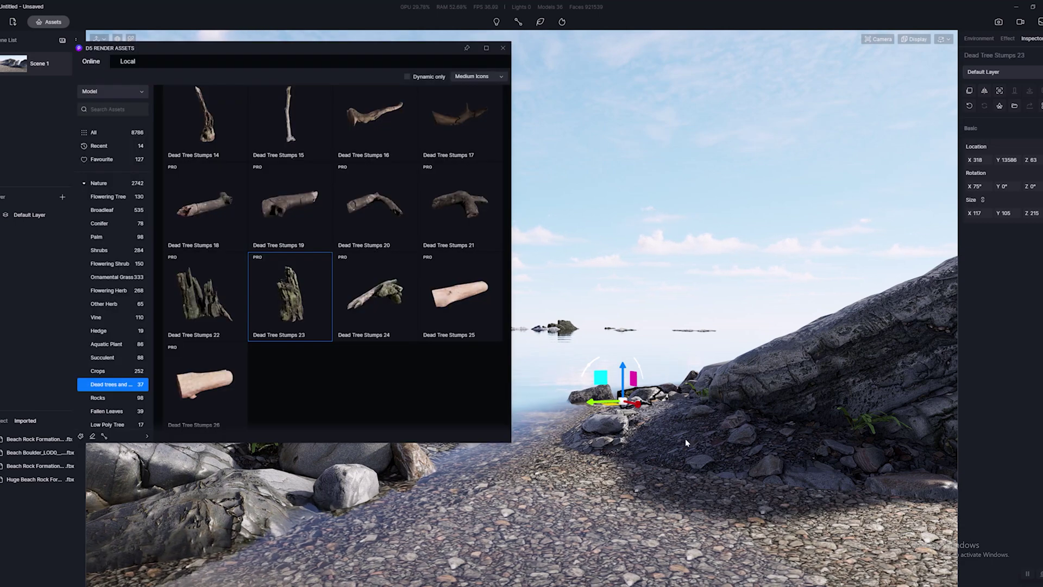
click(116, 109)
text(cycle)
key(Return)
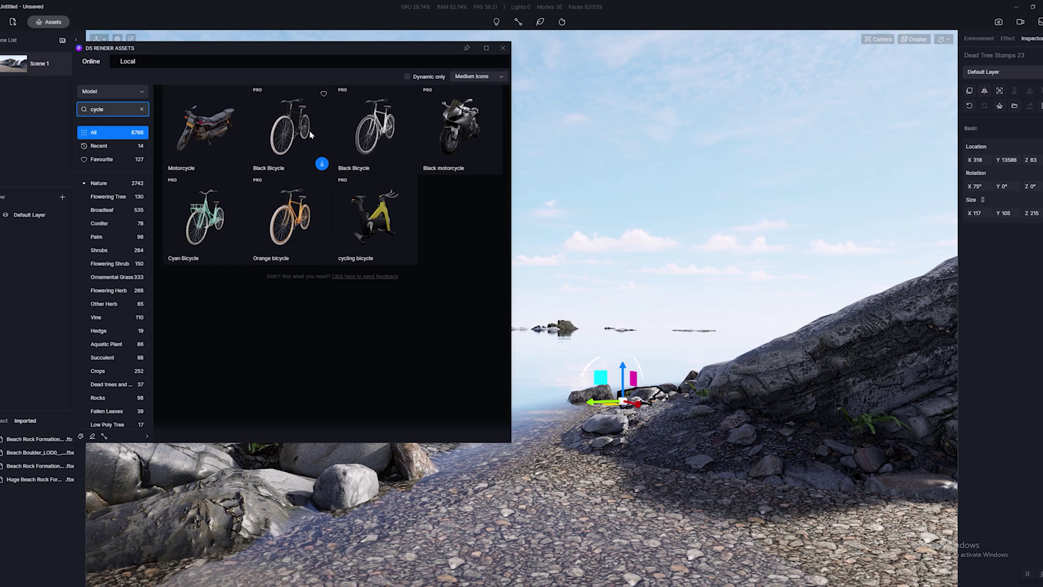
click(220, 234)
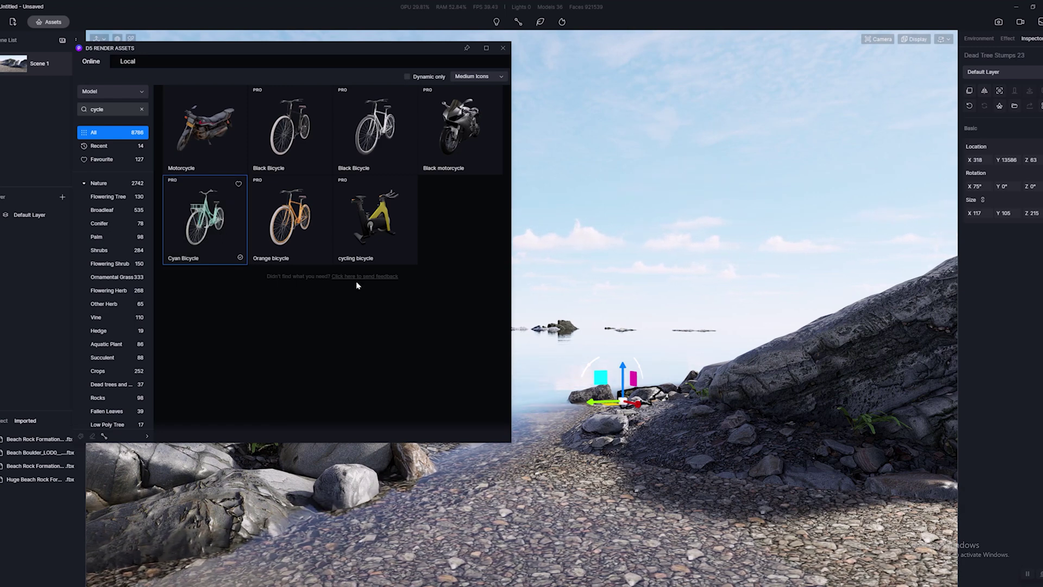
click(682, 494)
scroll(663, 491, down, 5)
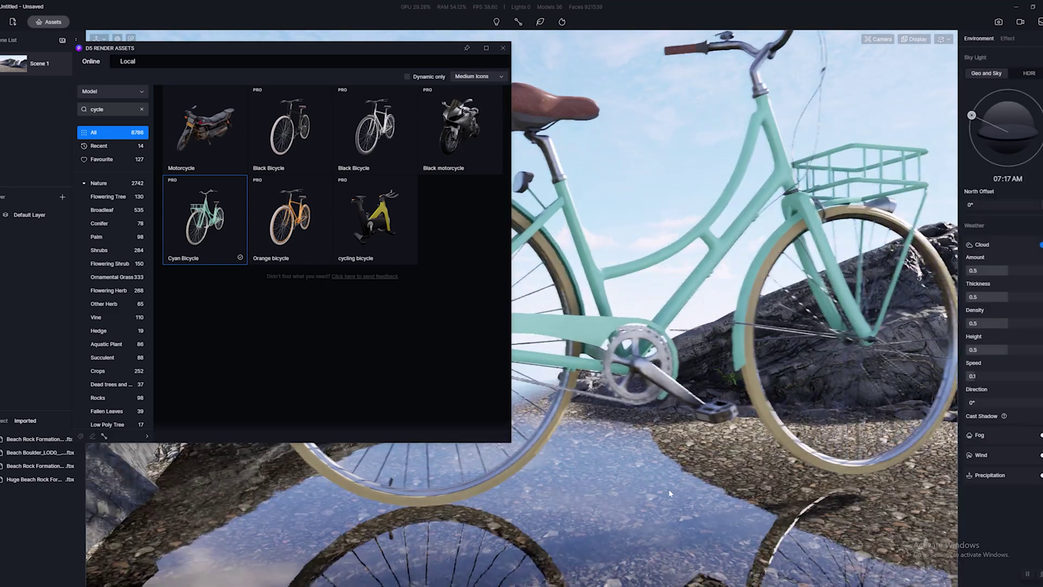
scroll(677, 541, down, 4)
scroll(673, 538, up, 4)
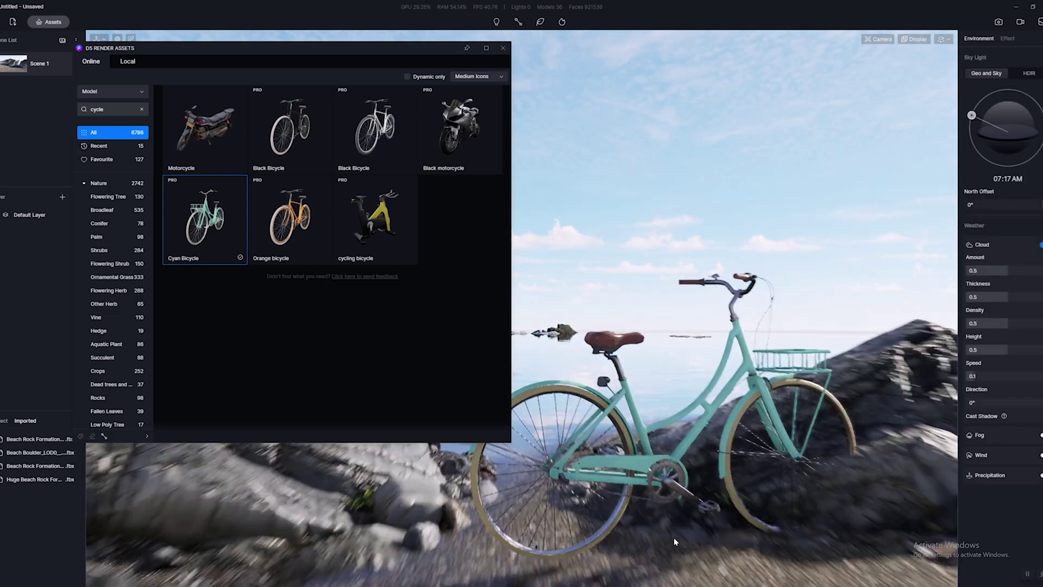
scroll(661, 549, down, 4)
click(646, 530)
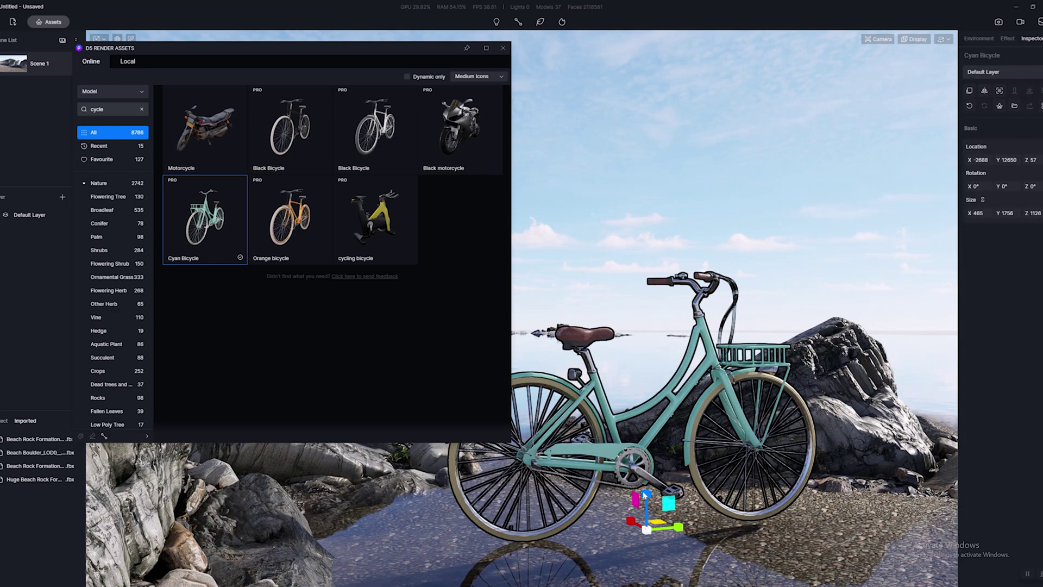
- Scale the Cyan Bicycle down proportionally to a height of about 795
drag(646, 529, 651, 557)
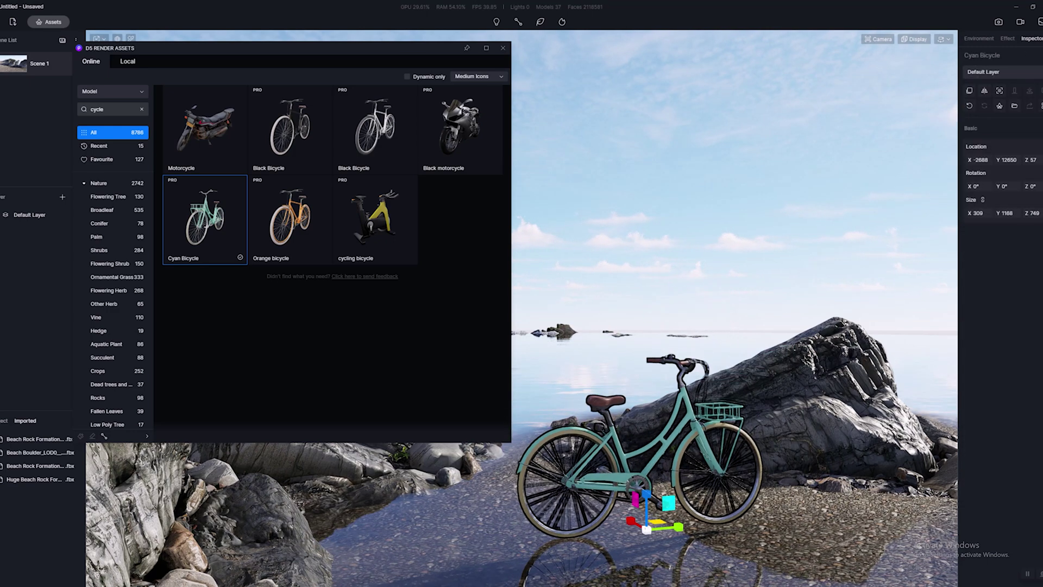
scroll(642, 310, down, 3)
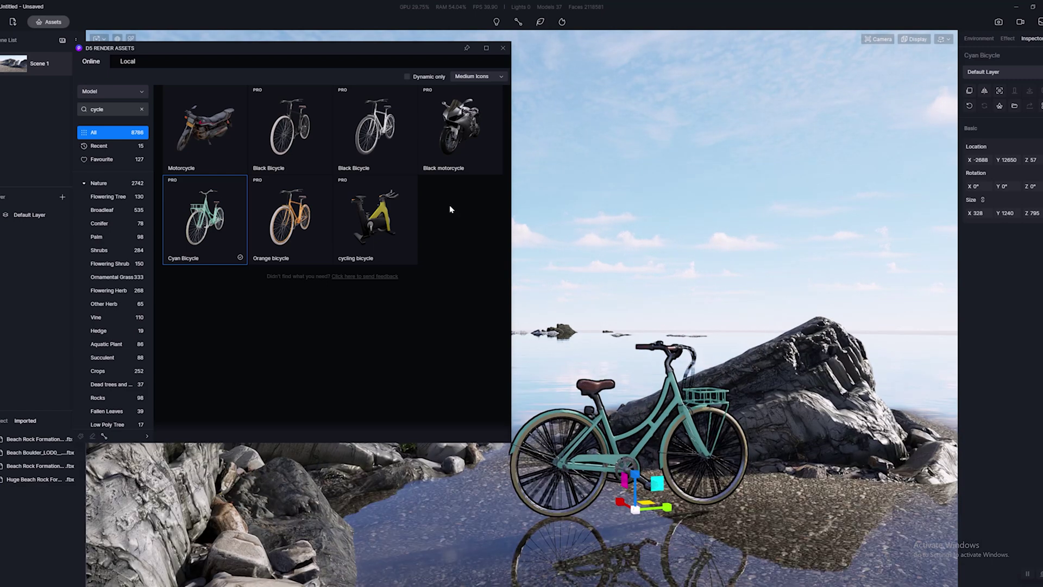
scroll(629, 465, down, 2)
drag(629, 465, 604, 471)
scroll(603, 471, up, 3)
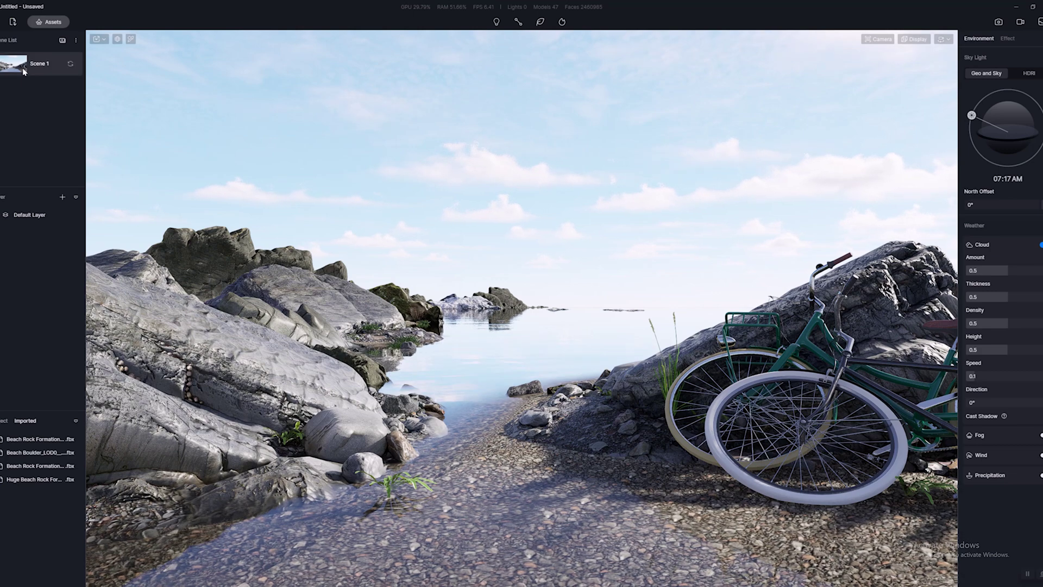
- Examine the beach from a low viewpoint over the water facing the bicycles, and check the camera navigation settings
right_drag(540, 356, 518, 340)
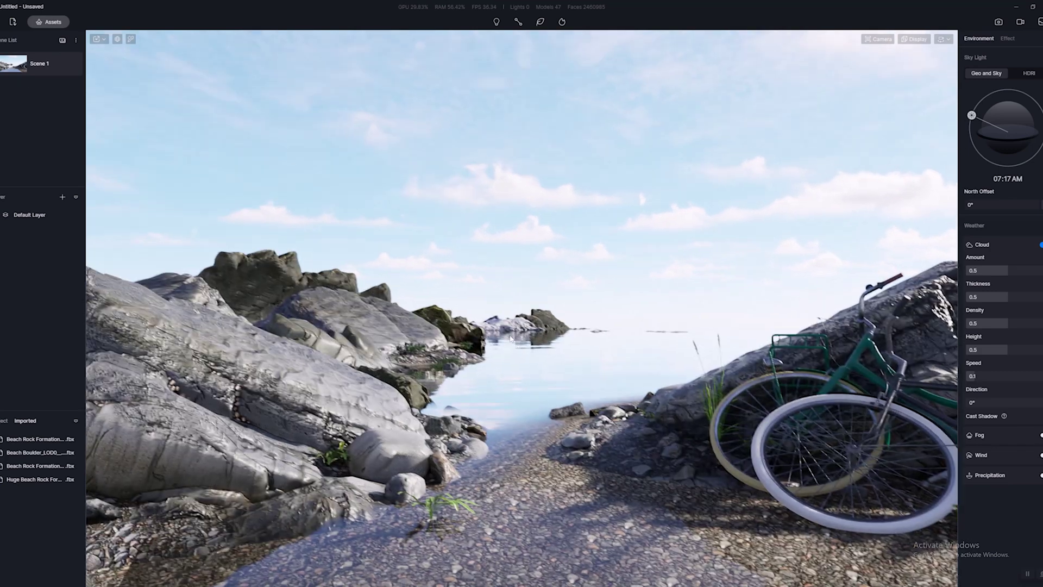
key(e)
key(q)
key(e)
key(a)
key(q)
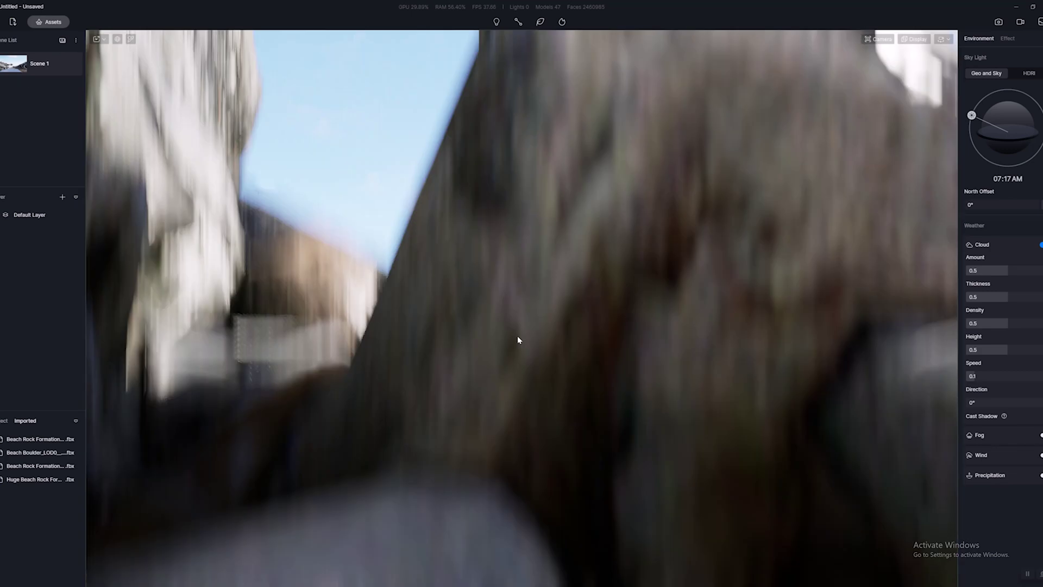
key(d)
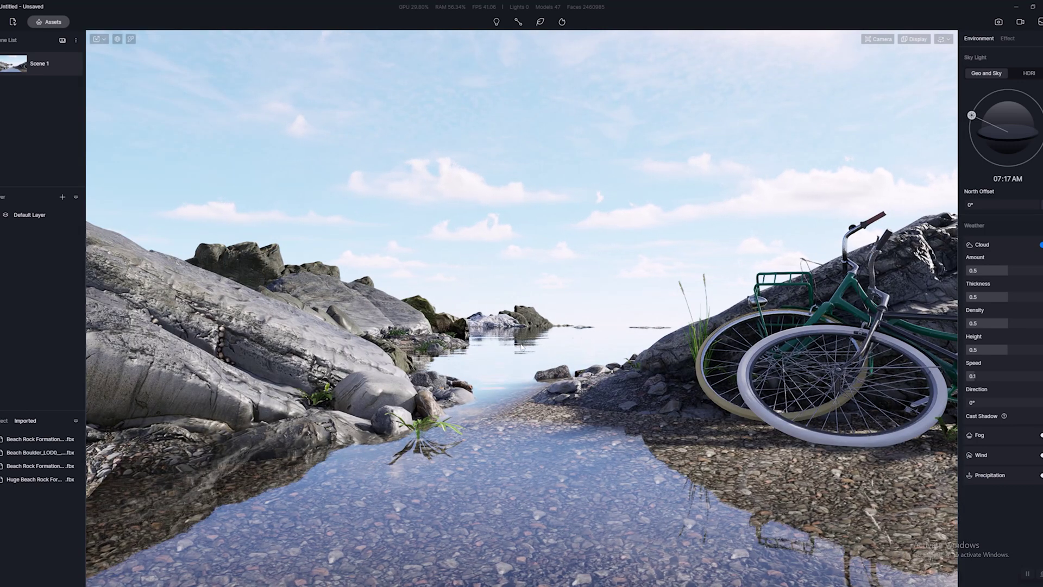
click(942, 39)
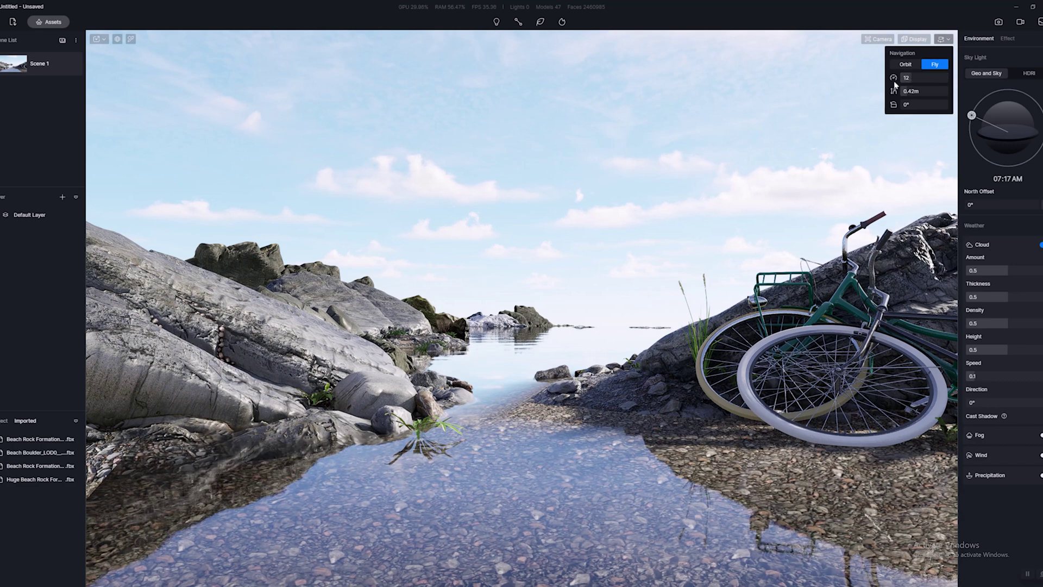
mouse_move(71, 66)
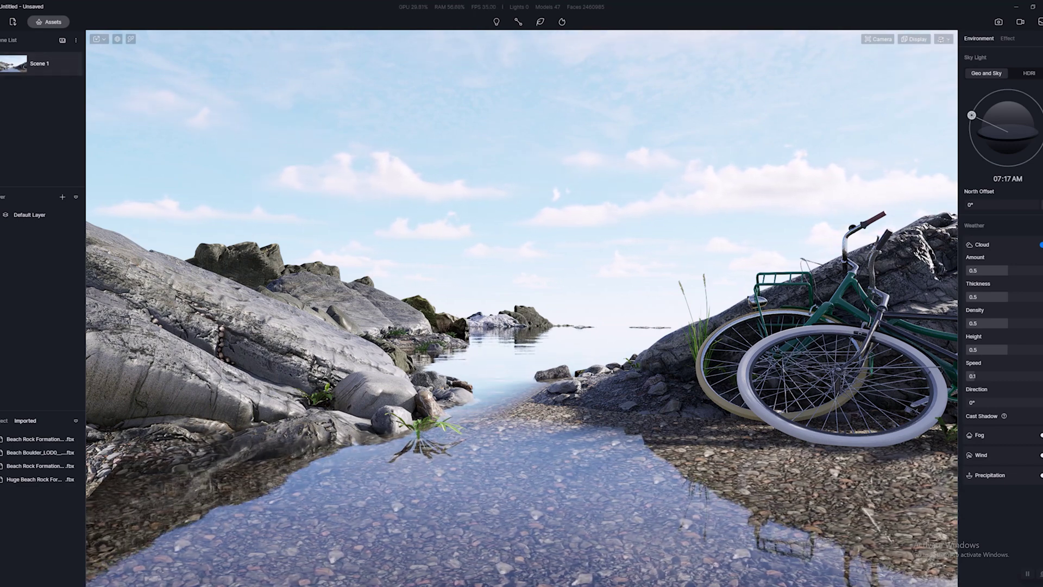
- Place a copy of the Asplenium nidus 04 plant at the waterside foot of the left-hand rocks, at X -1892, Y 11276, Z 57
click(417, 431)
click(417, 418)
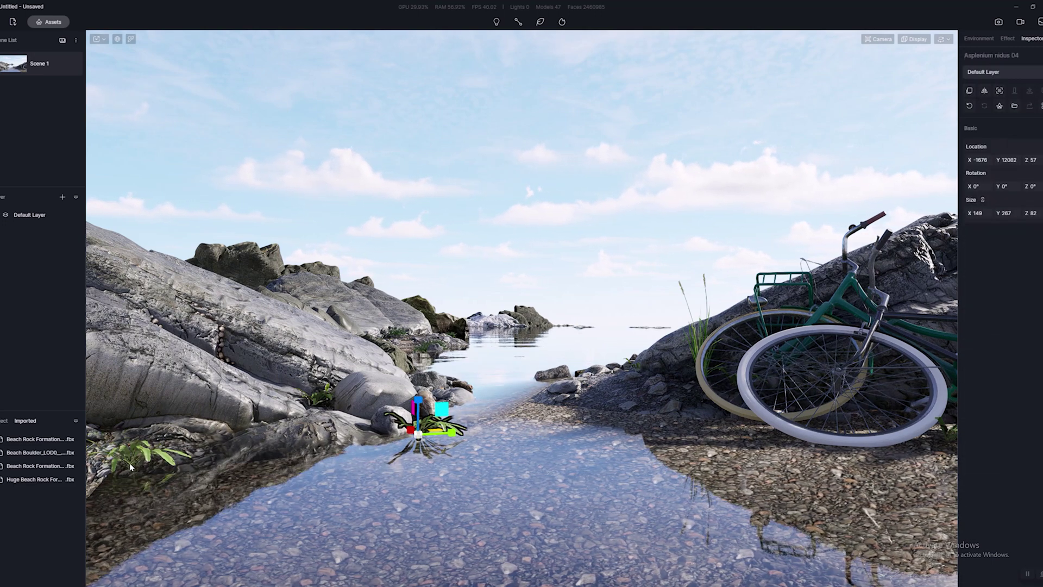
alt+drag(423, 425, 406, 375)
middle_drag(406, 375, 346, 364)
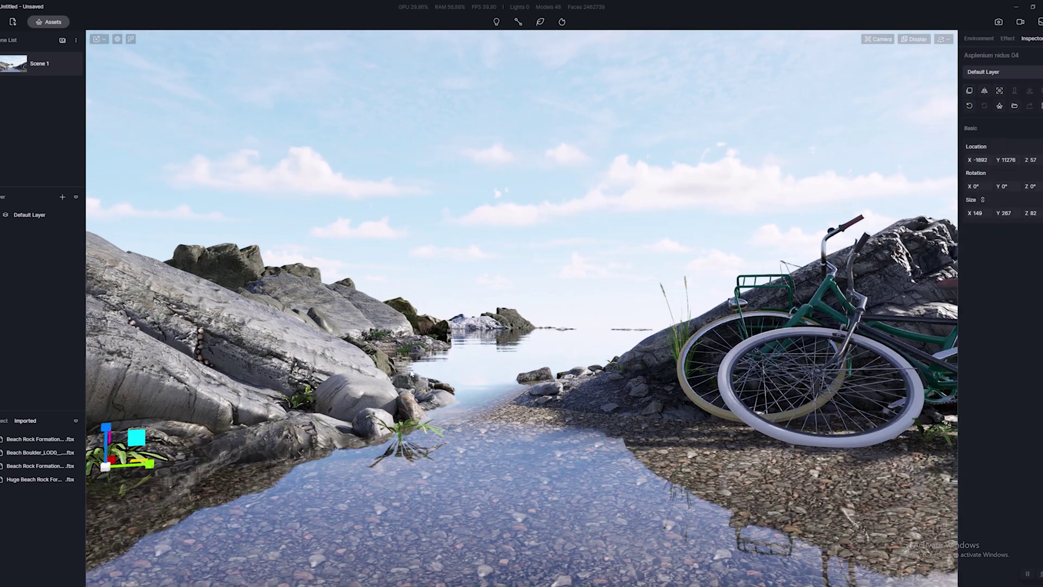
scroll(345, 364, up, 3)
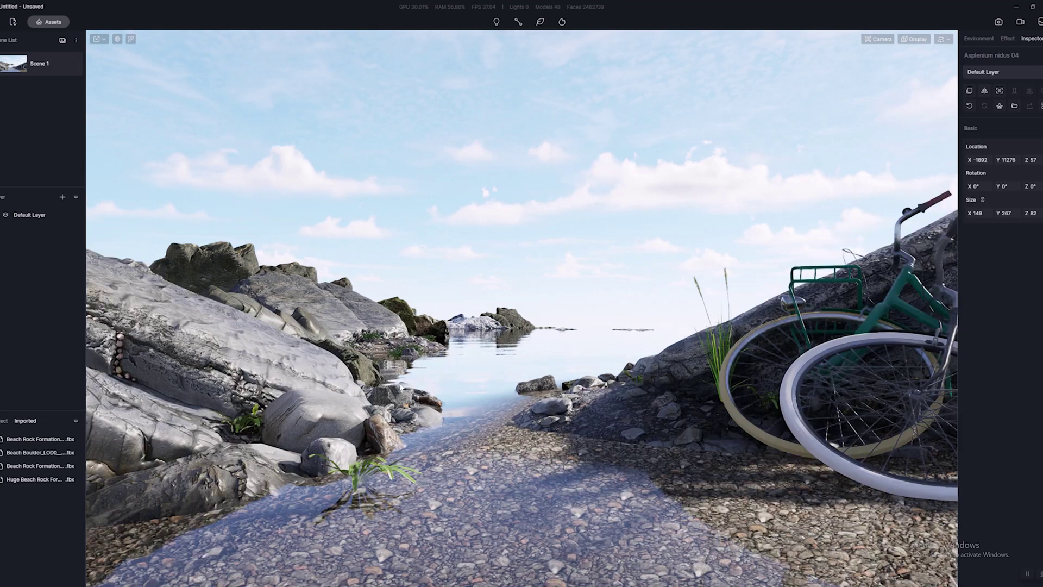
scroll(386, 383, down, 5)
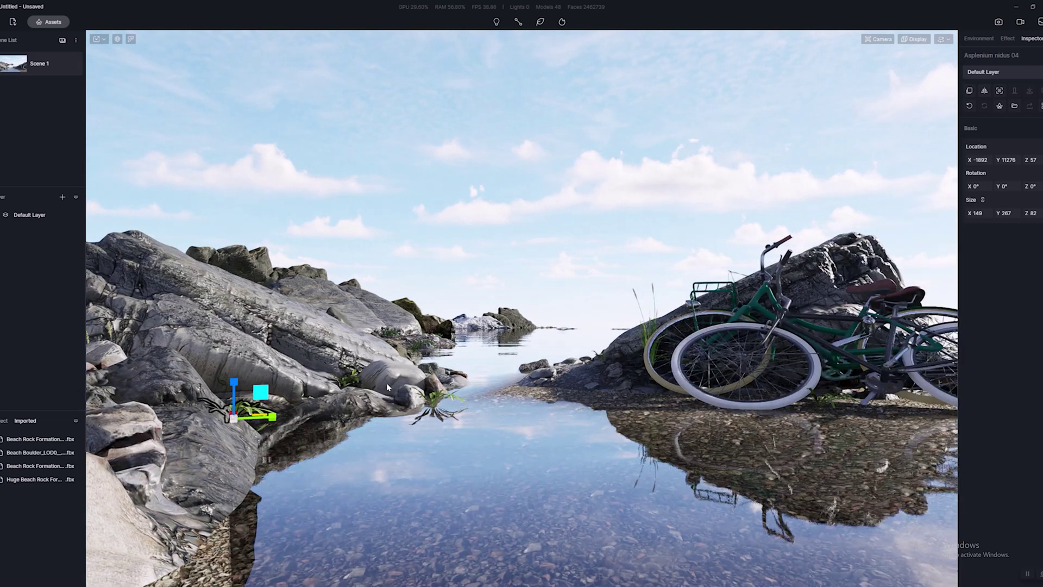
scroll(386, 382, up, 4)
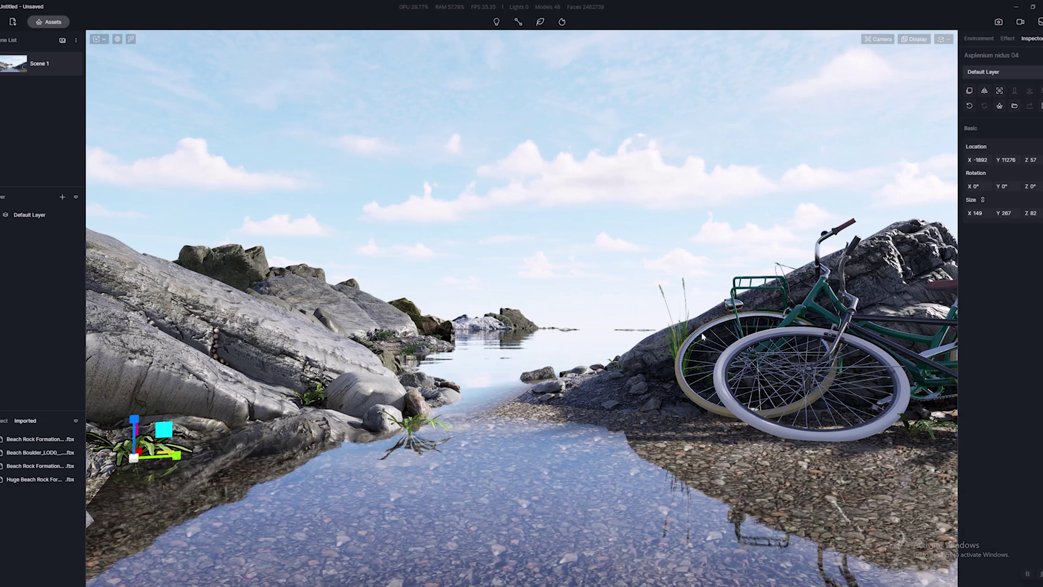
- Switch the sky light to HDRI, try the Partly Cloudy sky, and choose the Midday sky
click(987, 40)
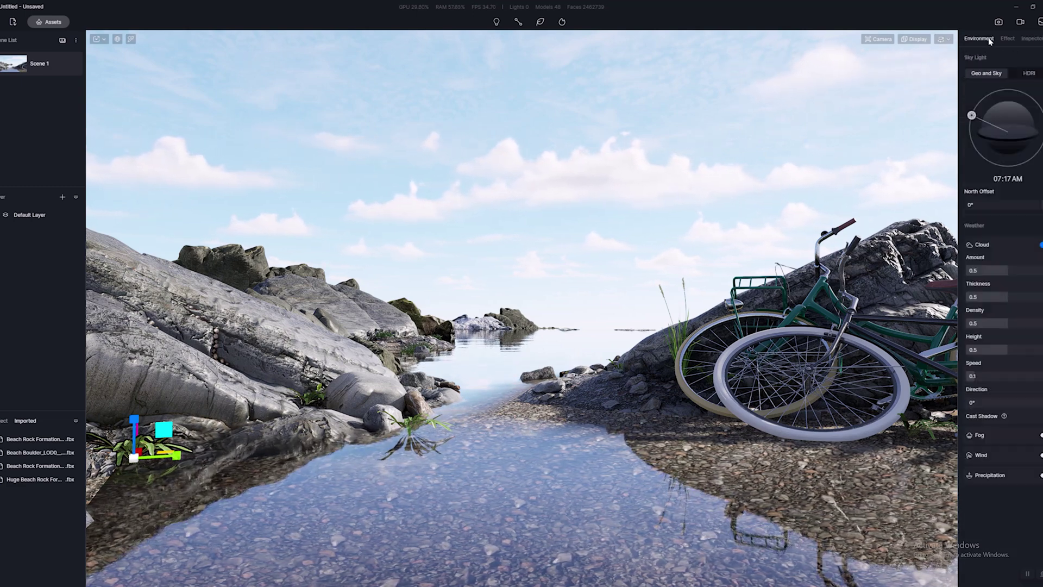
click(1027, 78)
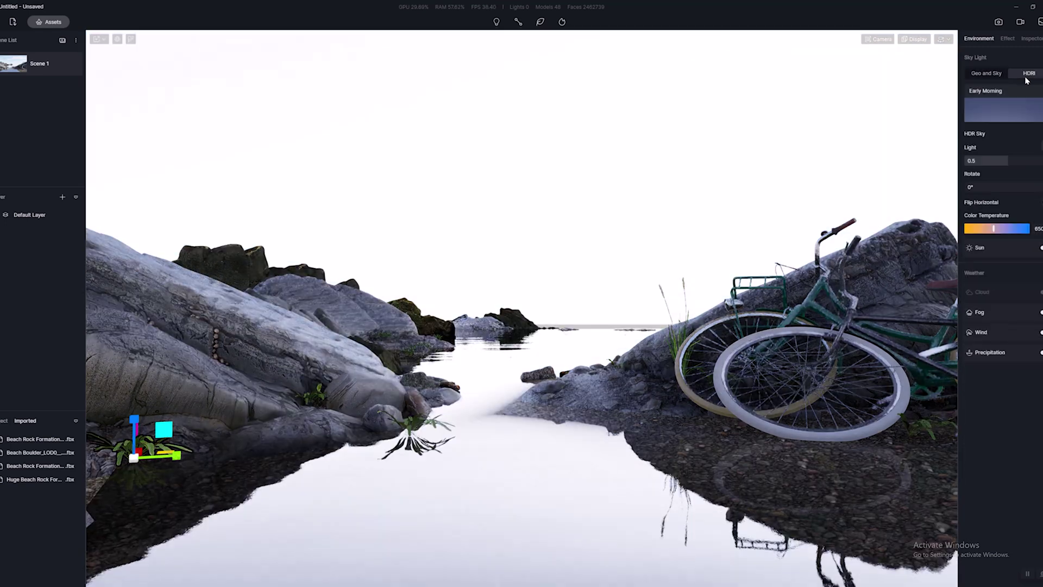
click(1003, 120)
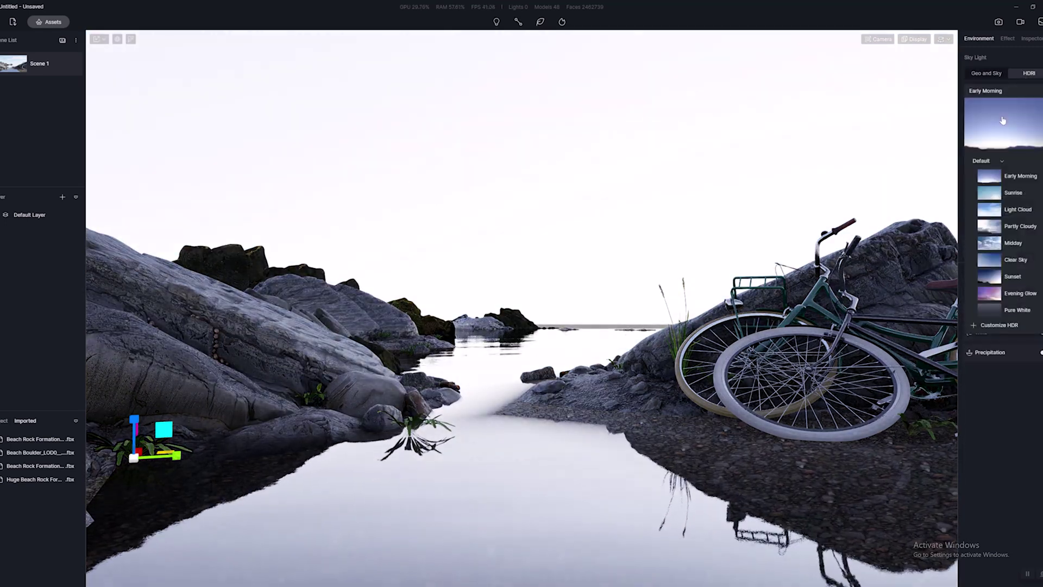
click(985, 231)
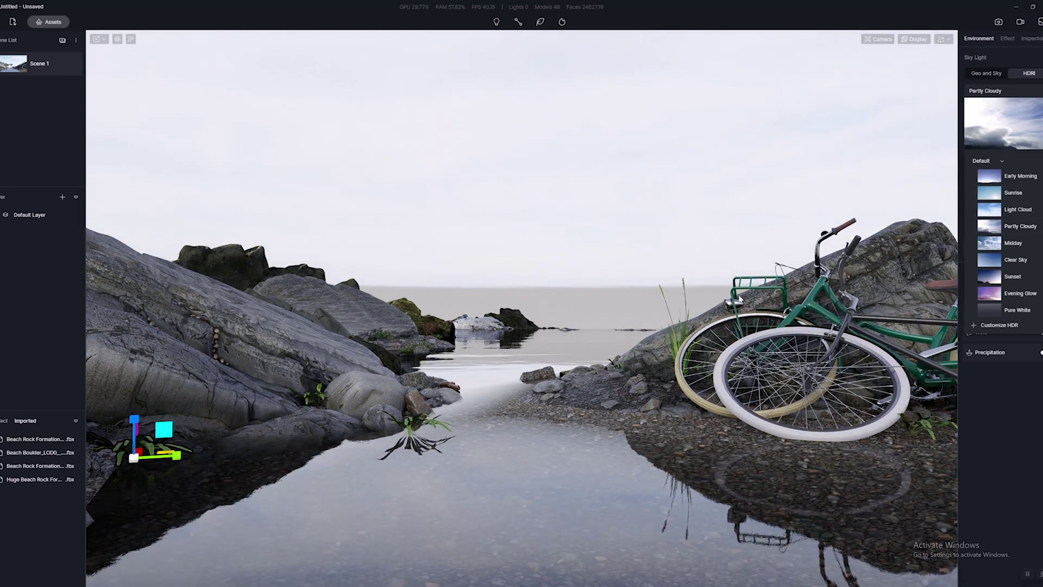
scroll(631, 319, up, 3)
scroll(631, 320, down, 3)
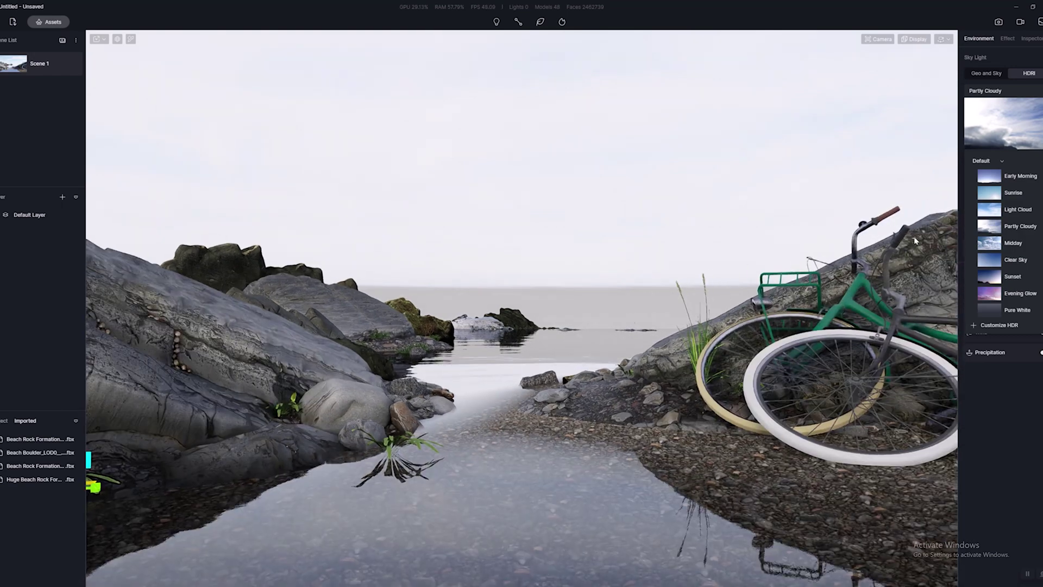
click(987, 244)
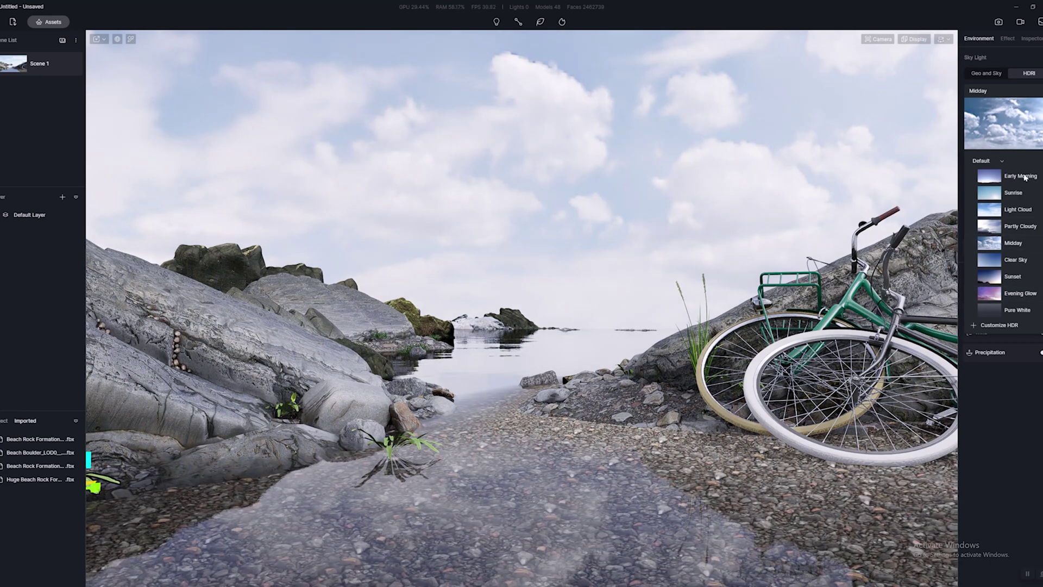
click(1034, 112)
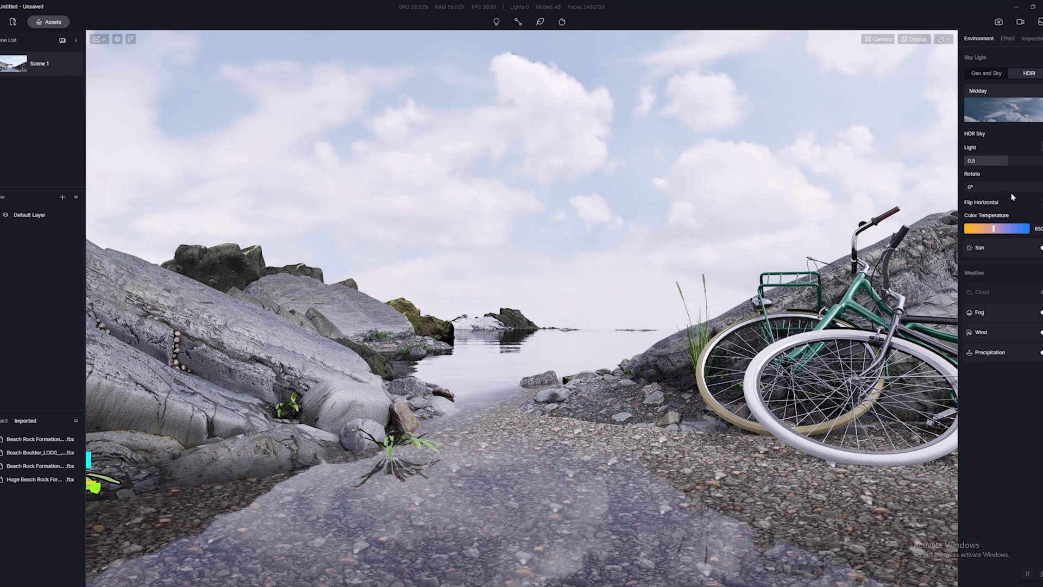
- Rotate the HDRI sky to 69.2°, set its light to 0.21, and enable the sun with intensity 6.5 and disk radius 1.8
mouse_move(978, 186)
mouse_down()
mouse_move(1016, 186)
mouse_move(980, 186)
mouse_up()
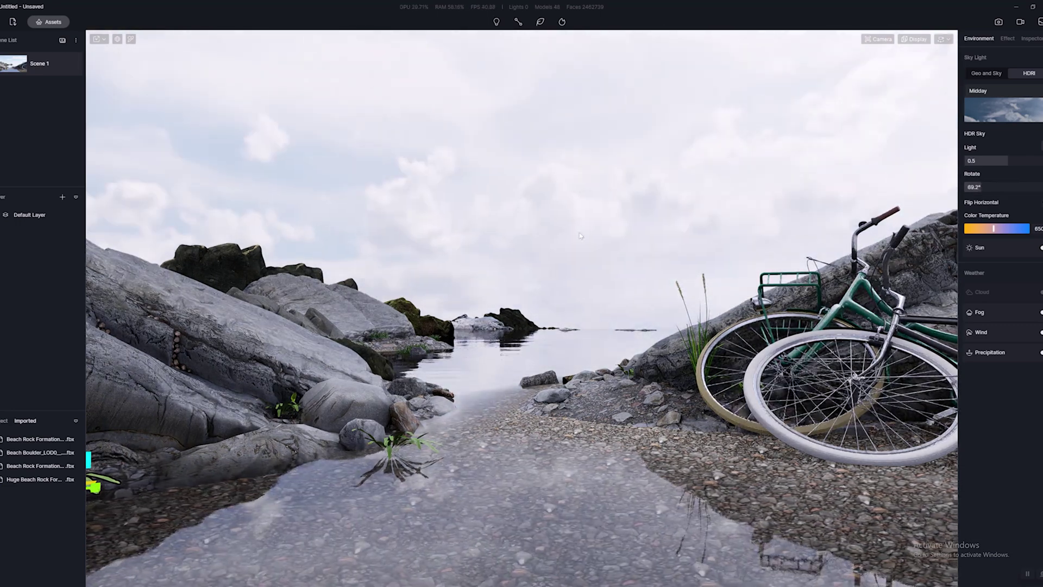
click(1040, 248)
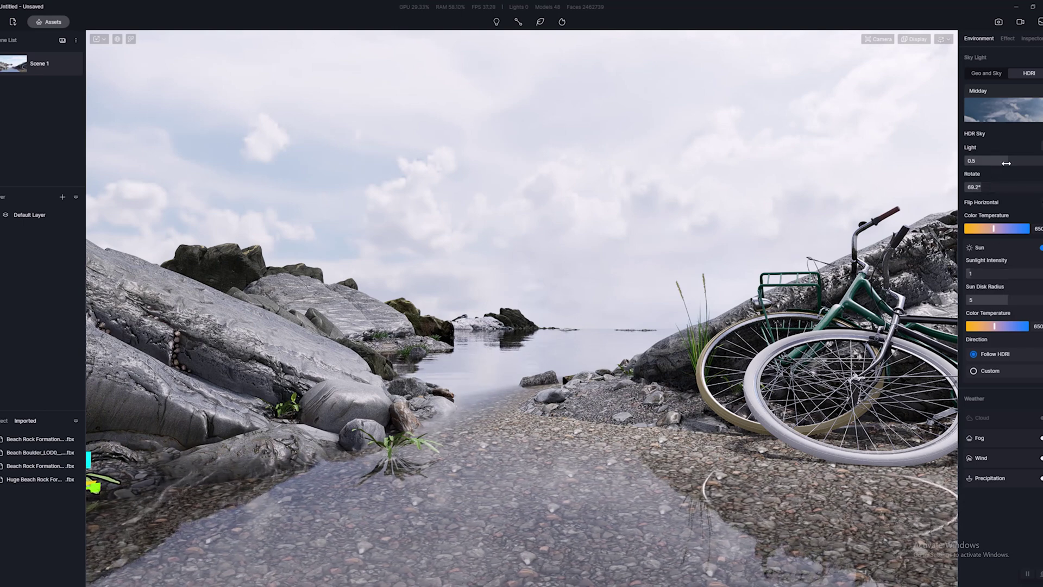
drag(1006, 163, 982, 161)
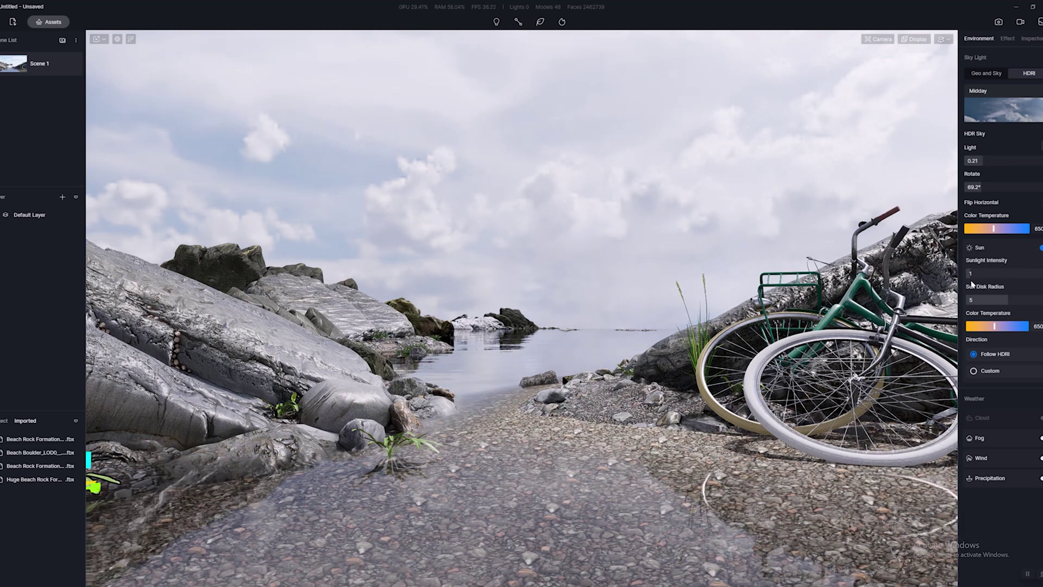
drag(971, 274, 988, 298)
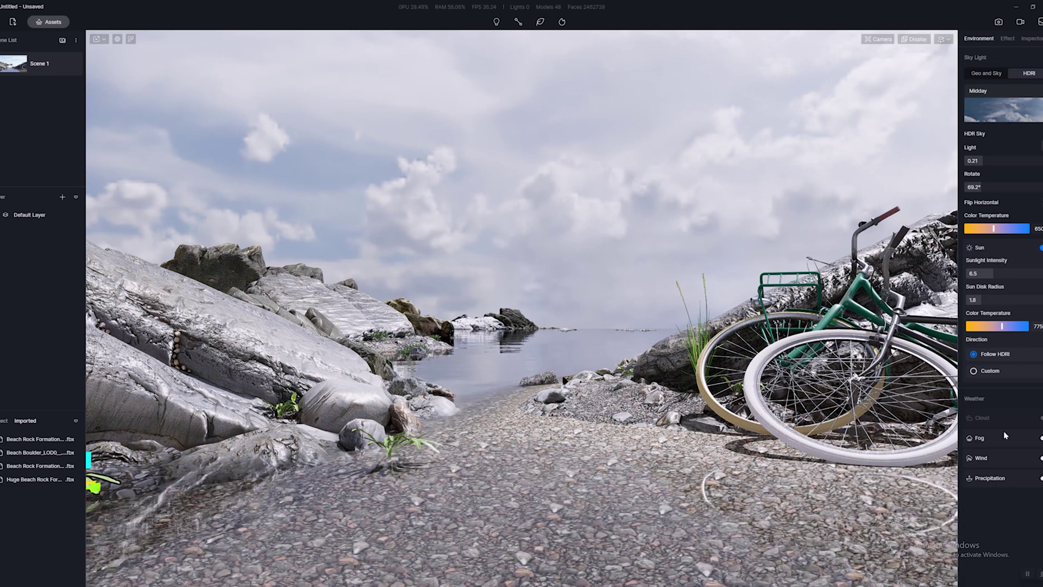
- Enable fog at density 0.49, height 0.15, falloff 0.93 and start distance 100 m, and turn on its volume light
click(1040, 438)
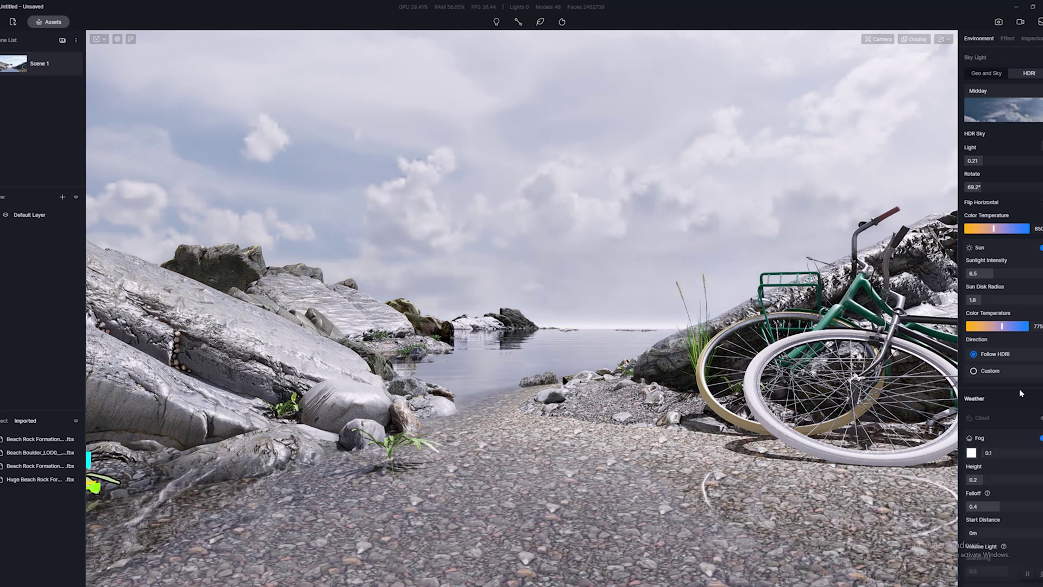
scroll(1021, 392, down, 2)
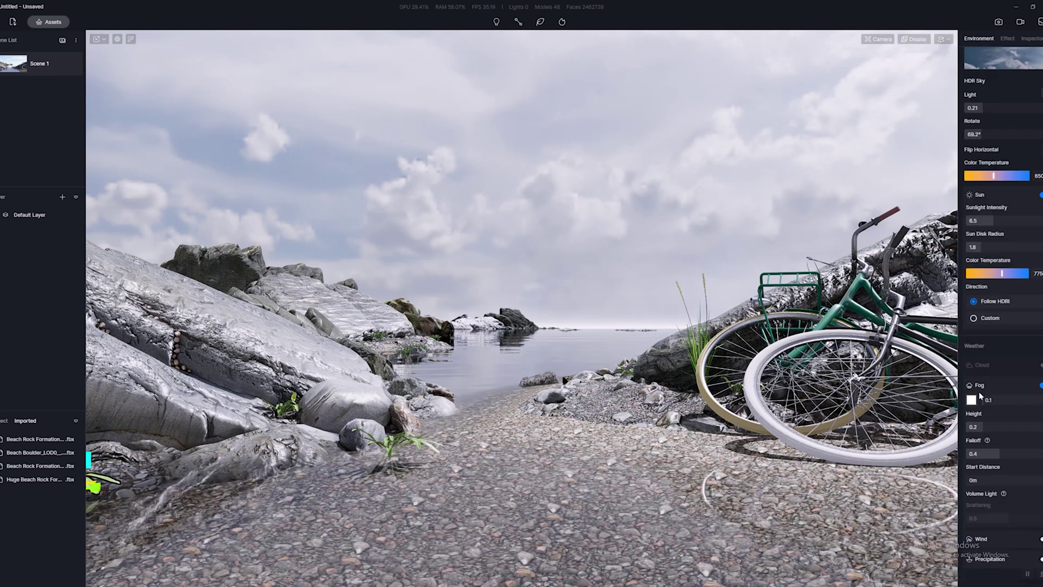
drag(986, 399, 1007, 400)
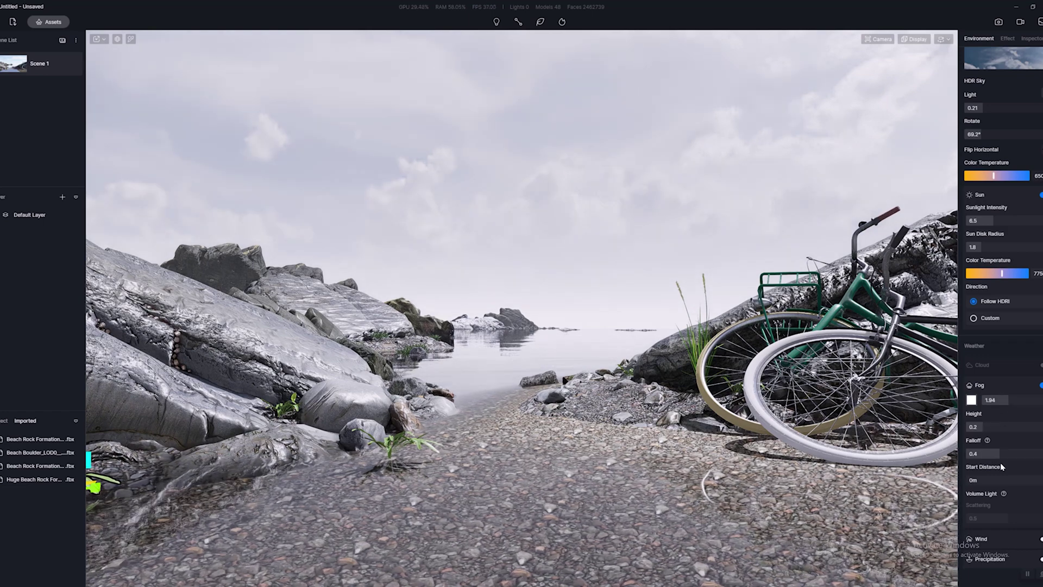
drag(973, 480, 1032, 480)
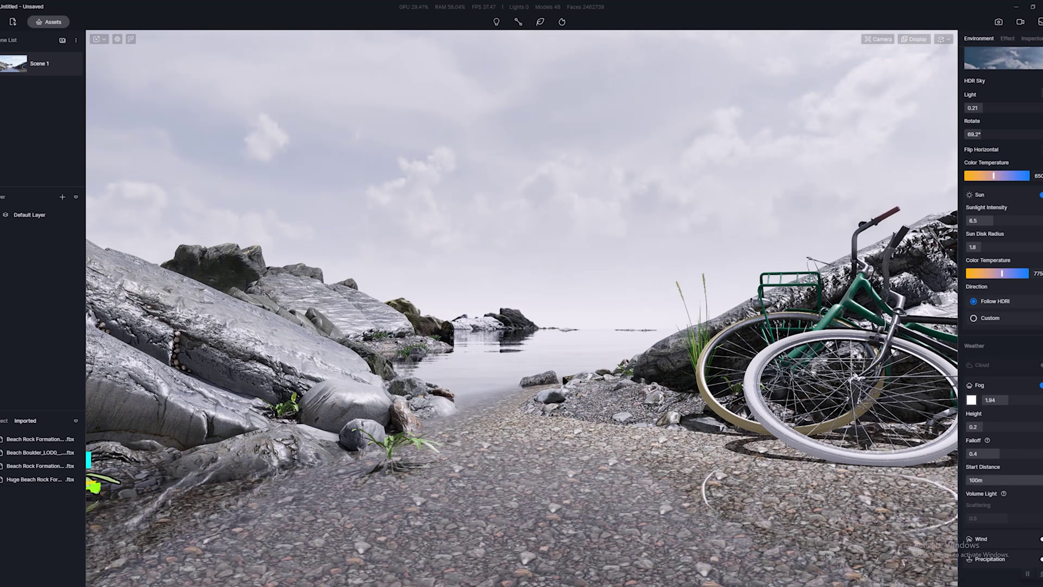
drag(978, 427, 1033, 453)
drag(1003, 401, 985, 428)
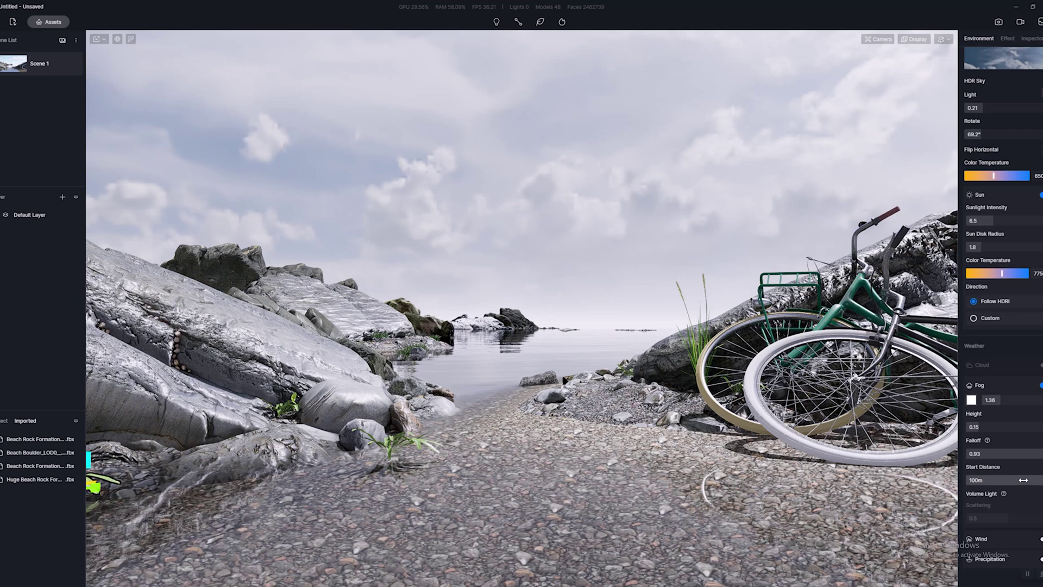
click(1040, 493)
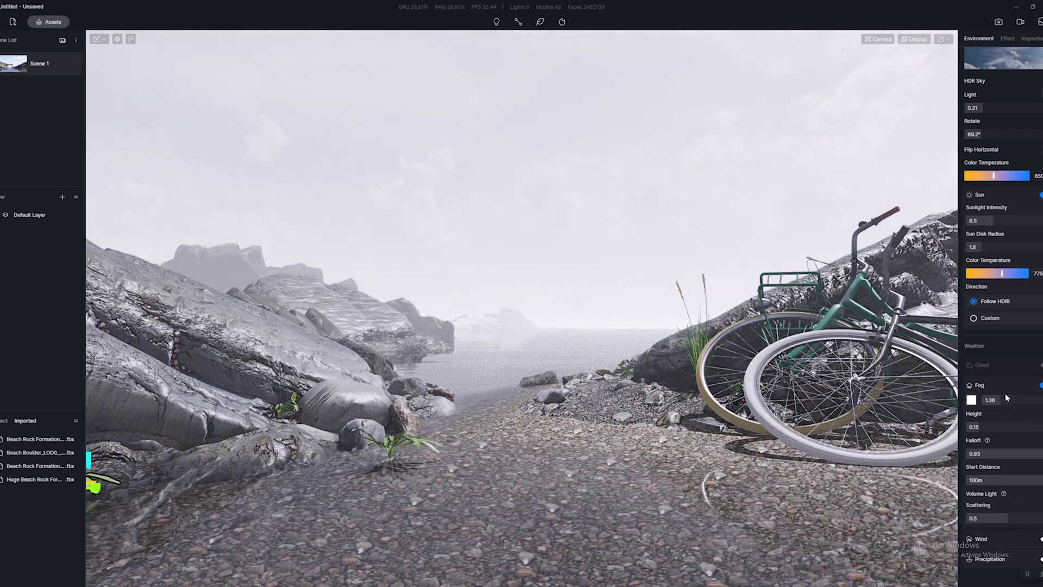
drag(1003, 400, 986, 399)
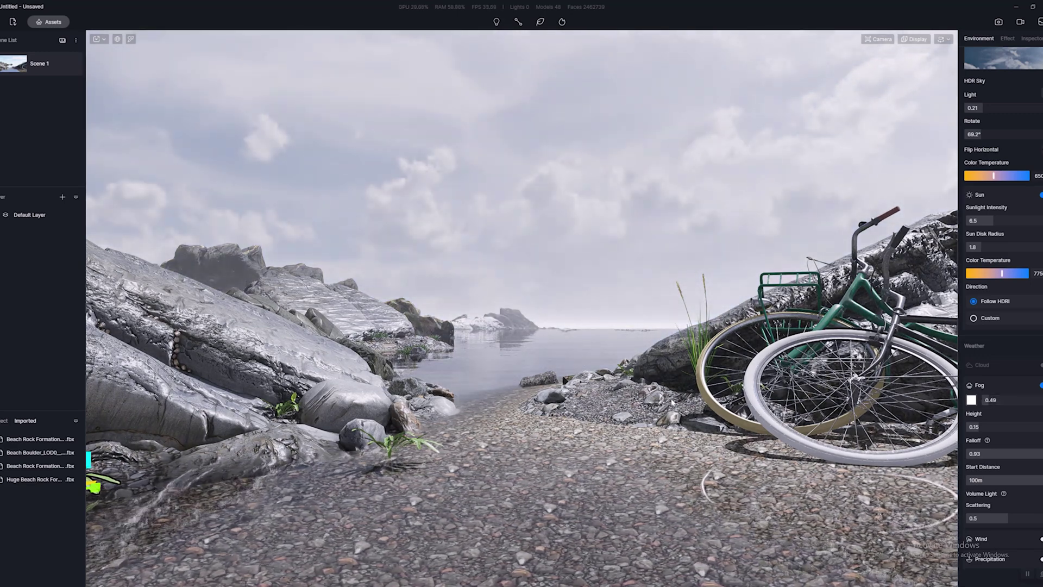
- Raise the distant Rock 12 in the water to Z -260 and place a copy farther out at X 84975, Y 56988, Z 57
scroll(612, 347, up, 10)
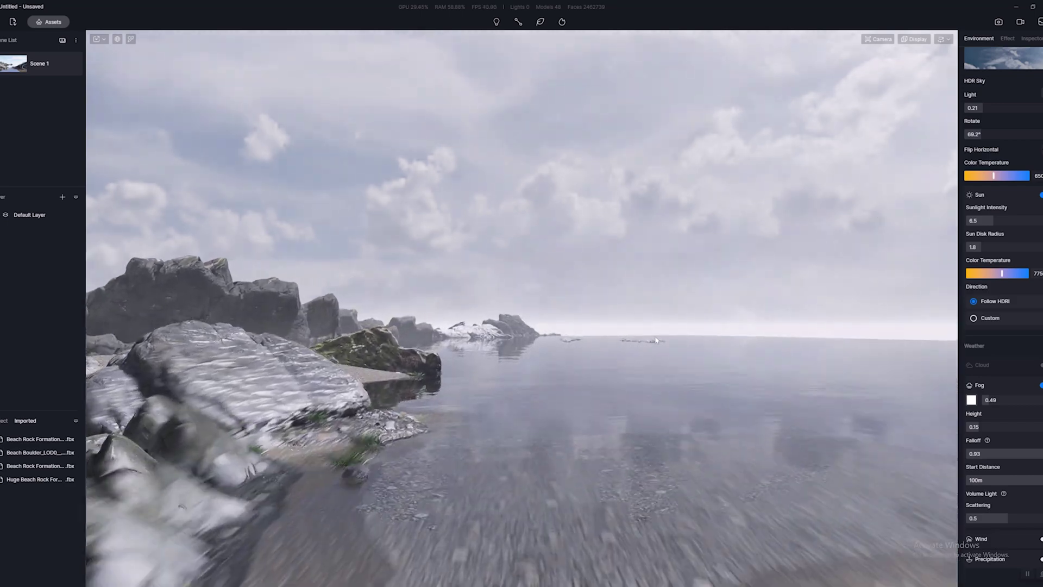
scroll(662, 344, up, 5)
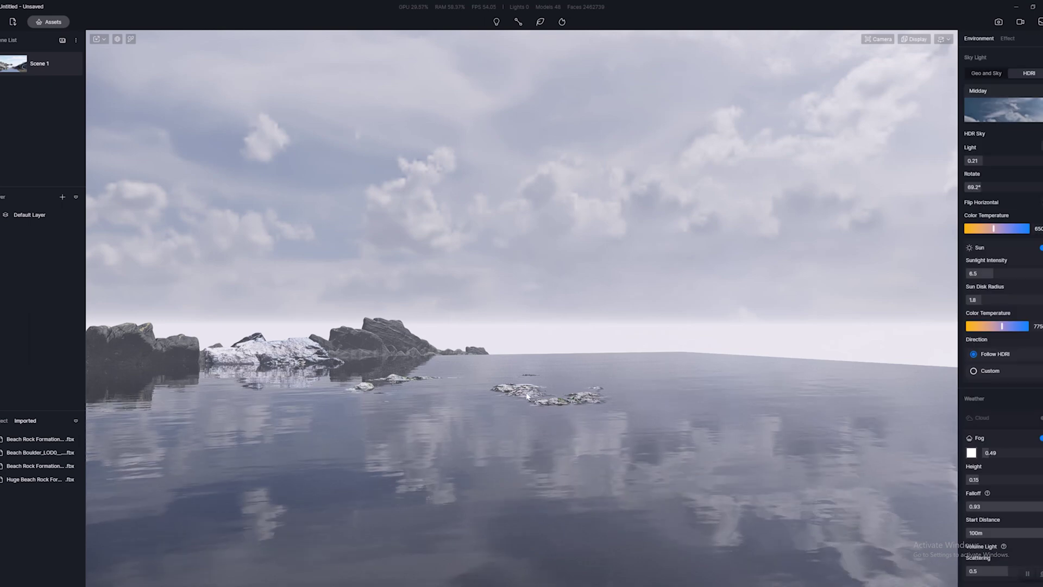
click(514, 391)
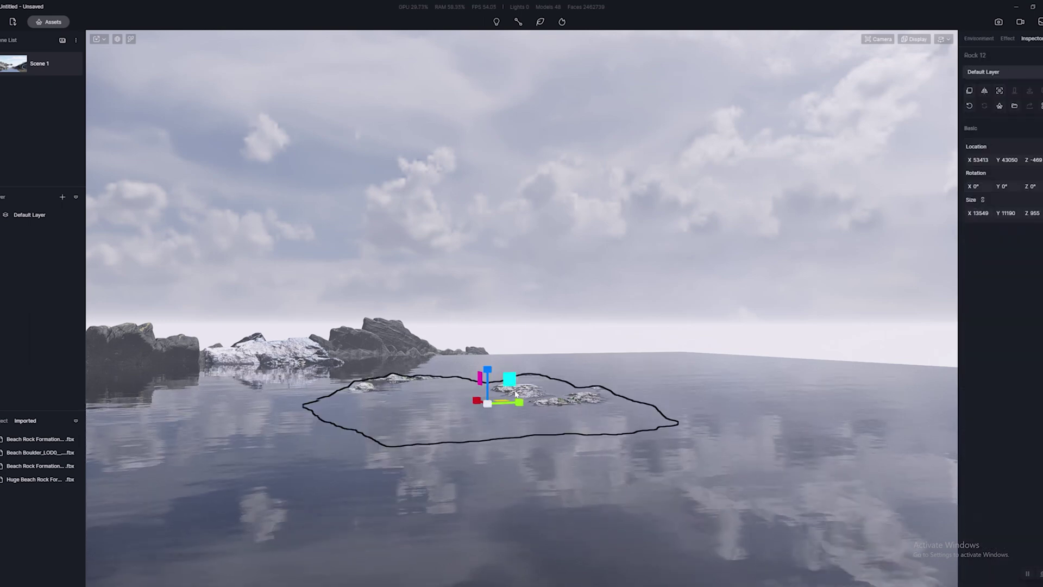
drag(486, 365, 484, 362)
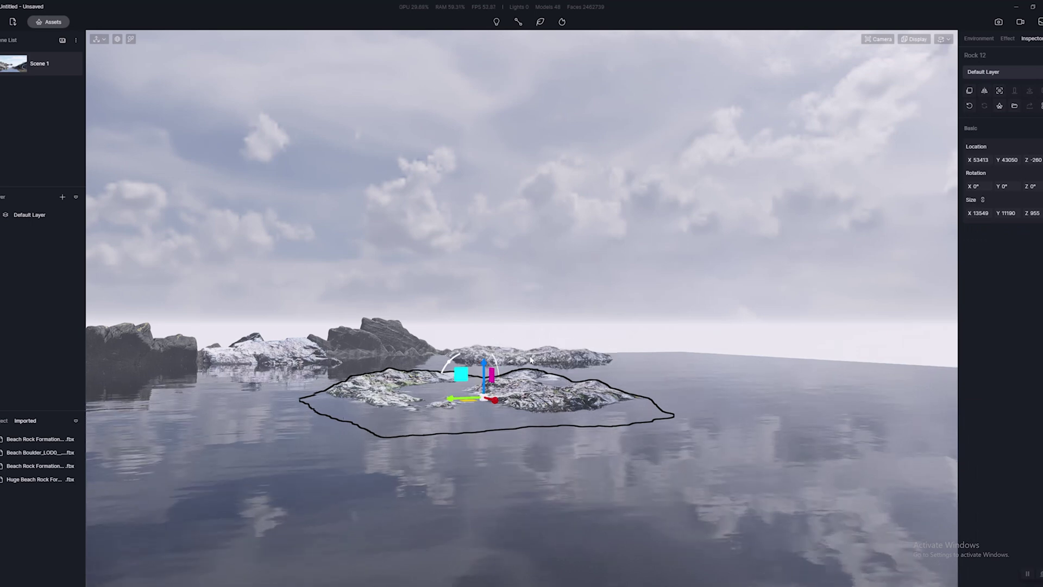
click(530, 360)
- Place a copy of the distant Rock 16 beside the far Rock 12 copy, at X 79263, Y 61503
click(302, 351)
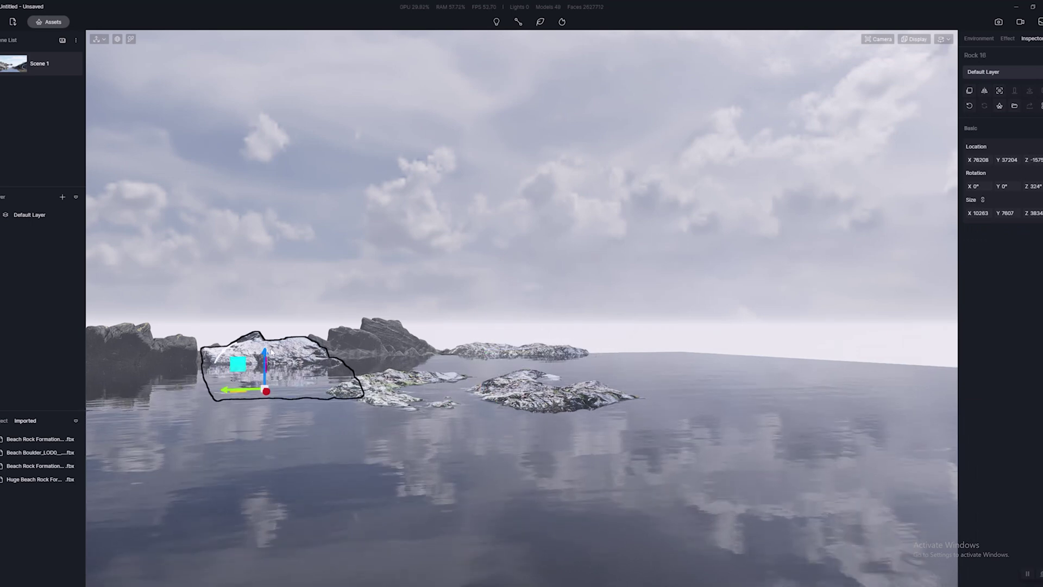
key(ctrl+c)
key(ctrl+v)
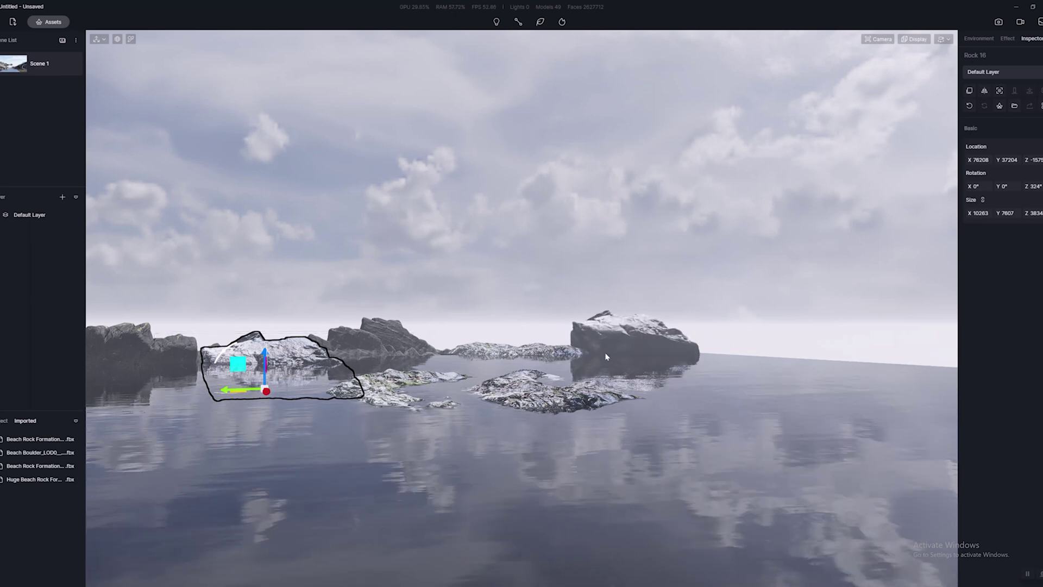
click(606, 355)
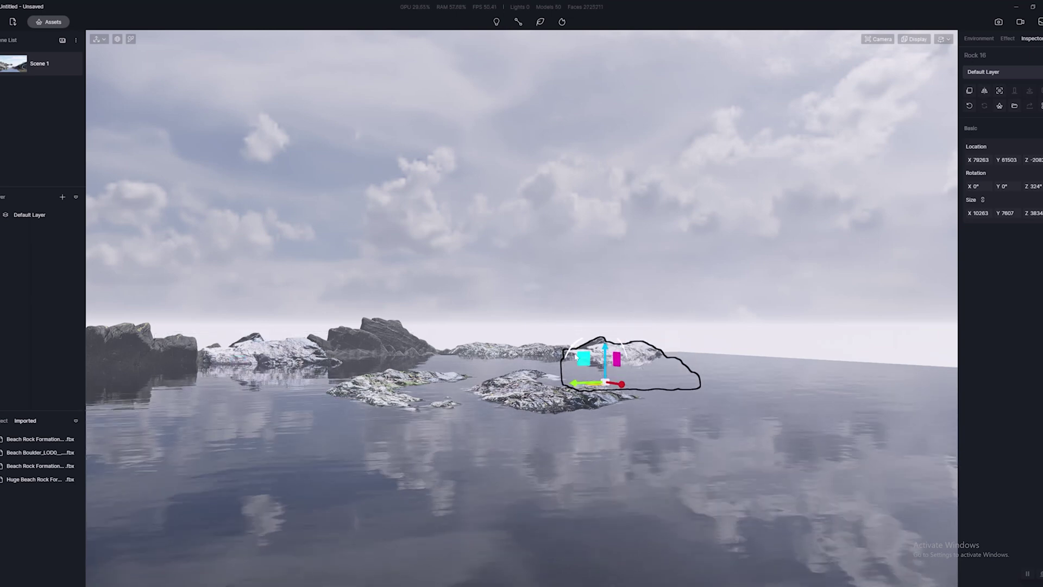
- Move the far Rock 12 copy to Y 53725, Z -24, rotate it 21° about Z, and shift the Rock 16 copy closer to it
click(500, 356)
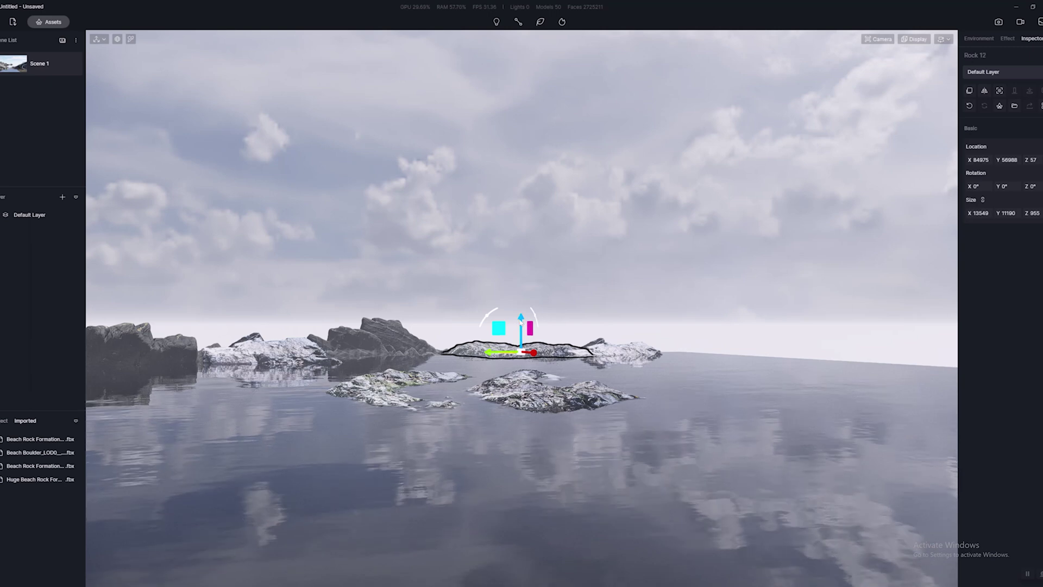
drag(520, 316, 520, 313)
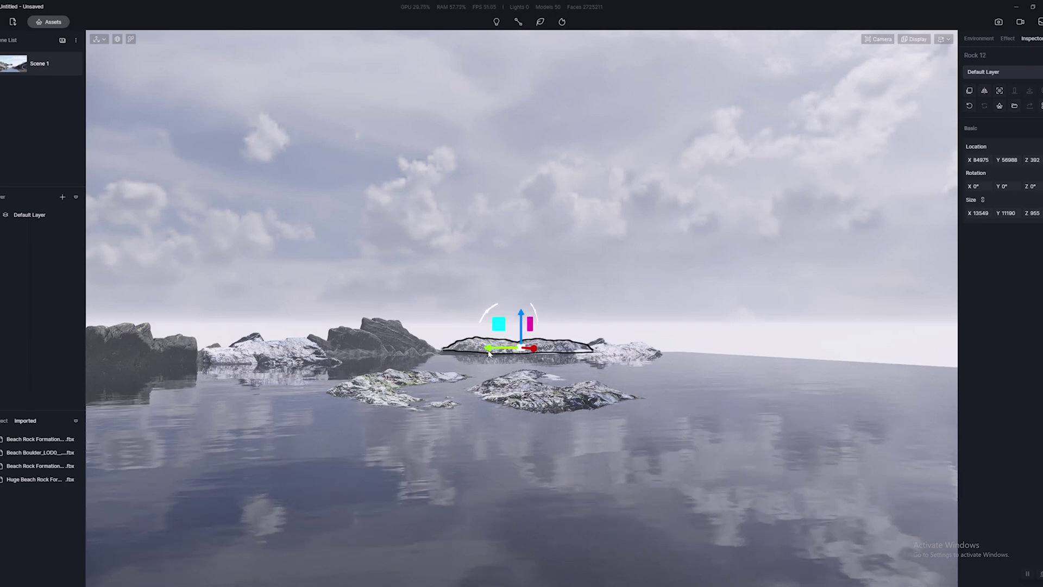
scroll(520, 428, up, 3)
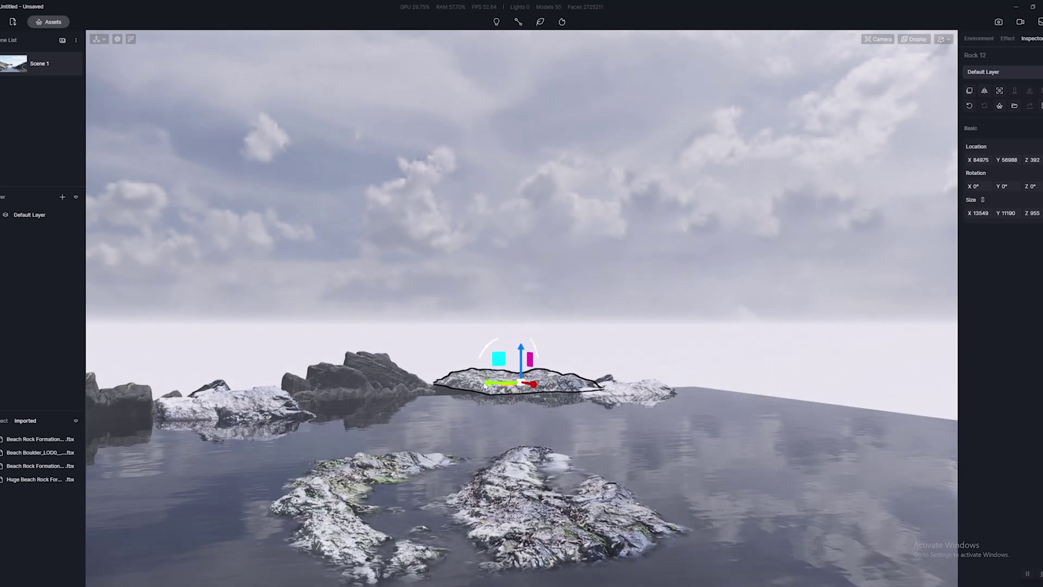
drag(491, 348, 478, 366)
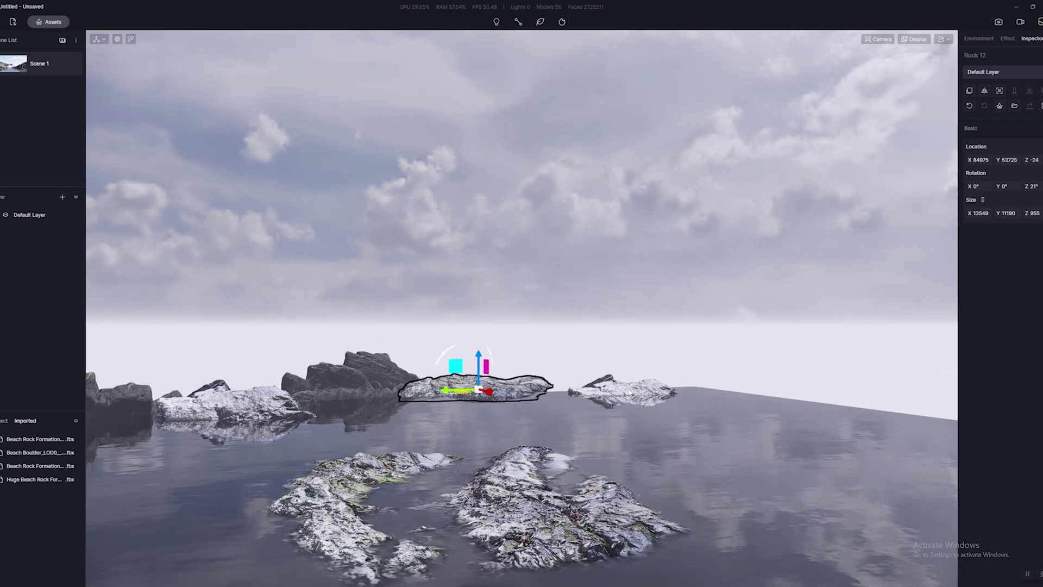
click(626, 392)
drag(593, 399, 546, 406)
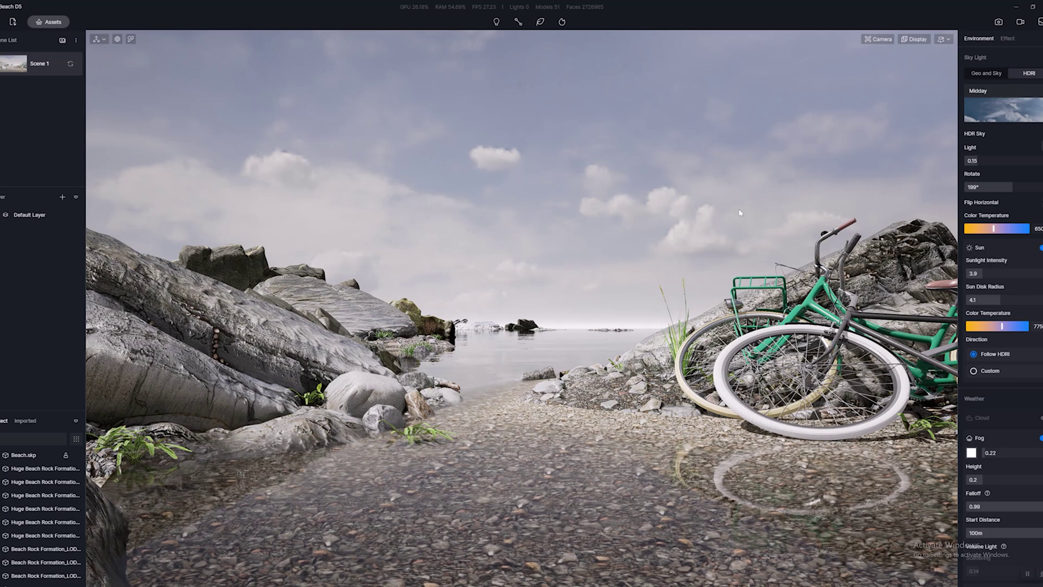
- Set the sunlight intensity to 8.4, make the sun's color temperature warmer, and set the fog density to 0.43
mouse_move(998, 273)
mouse_down()
mouse_move(1029, 273)
mouse_move(1009, 274)
mouse_up()
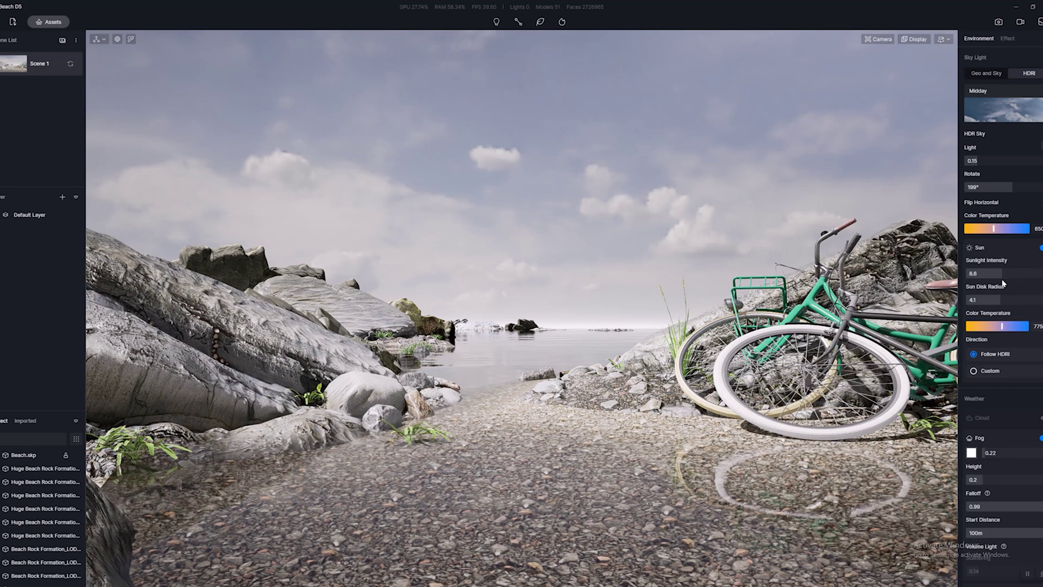
drag(1001, 326, 989, 325)
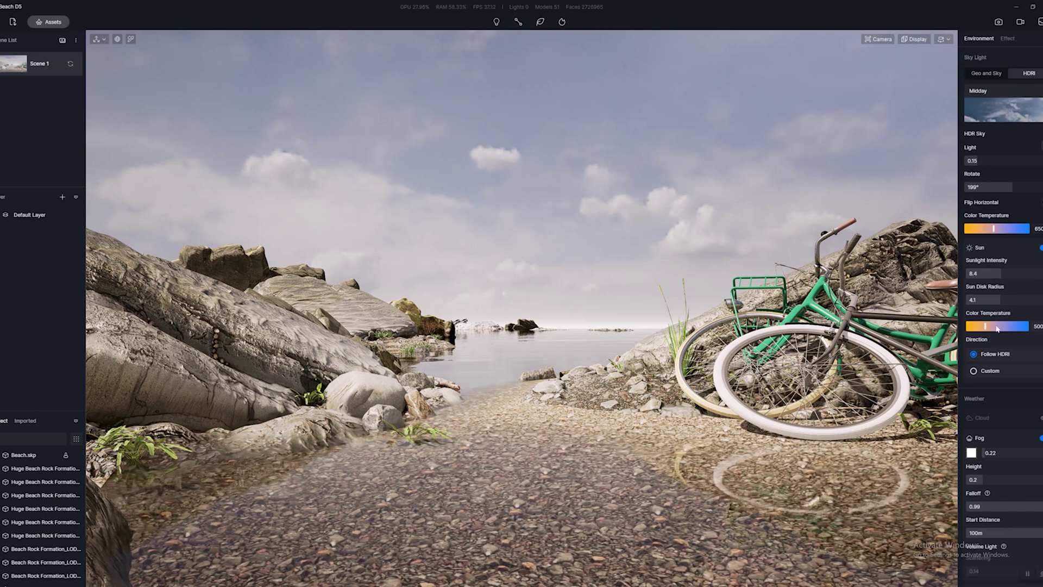
drag(982, 328, 990, 325)
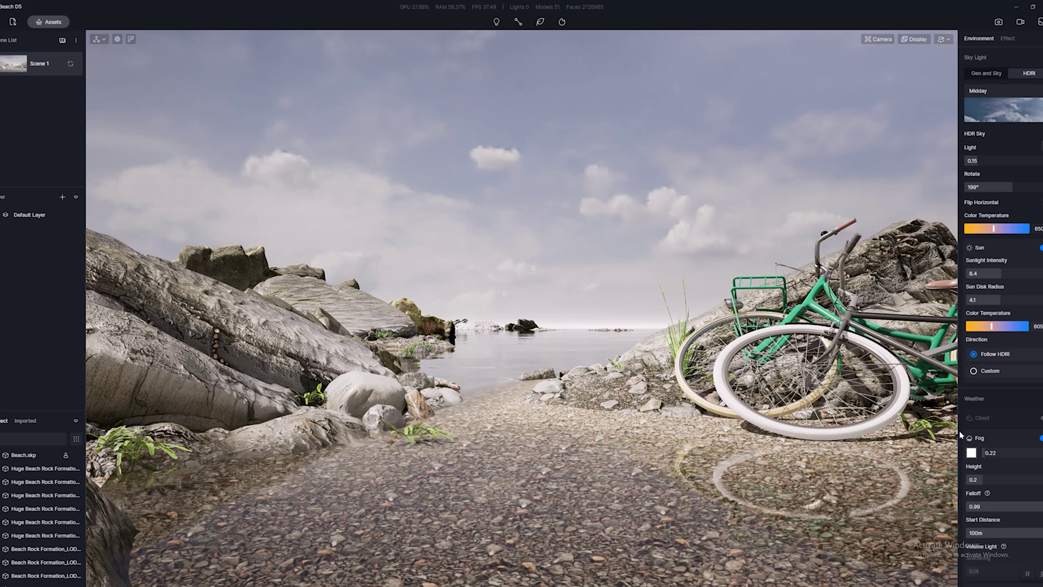
drag(987, 456, 987, 453)
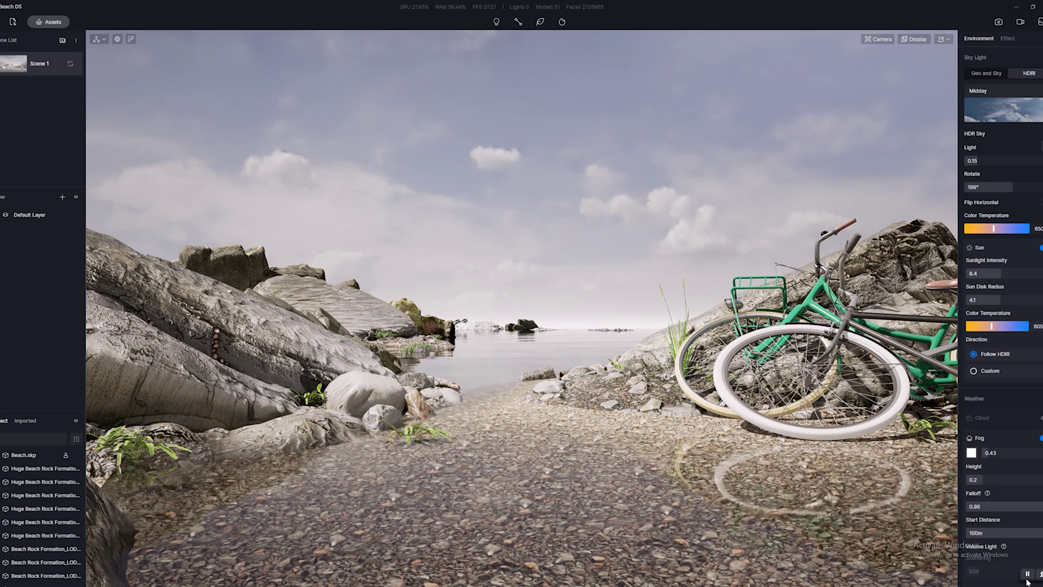
click(1026, 575)
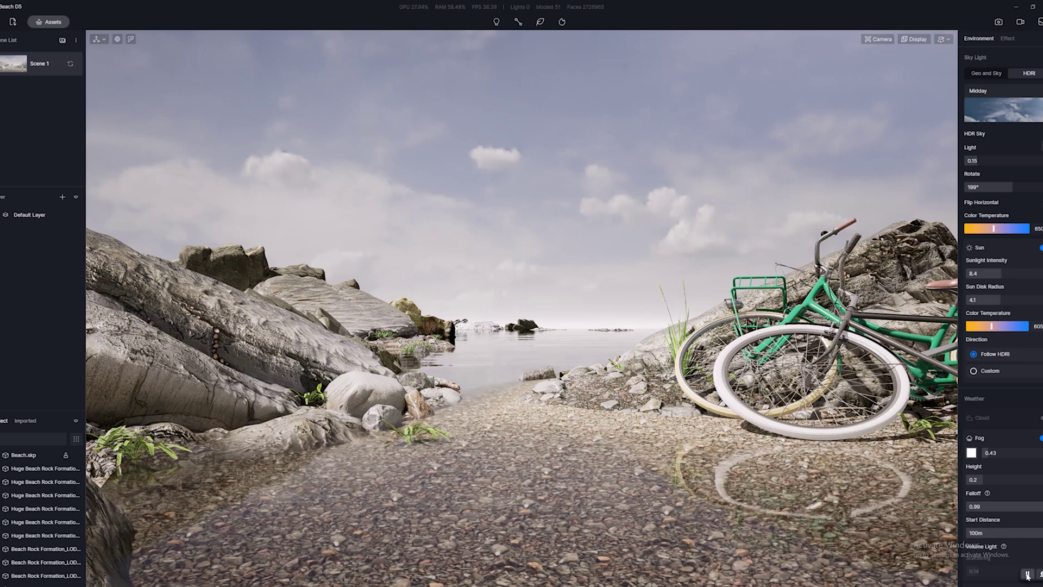